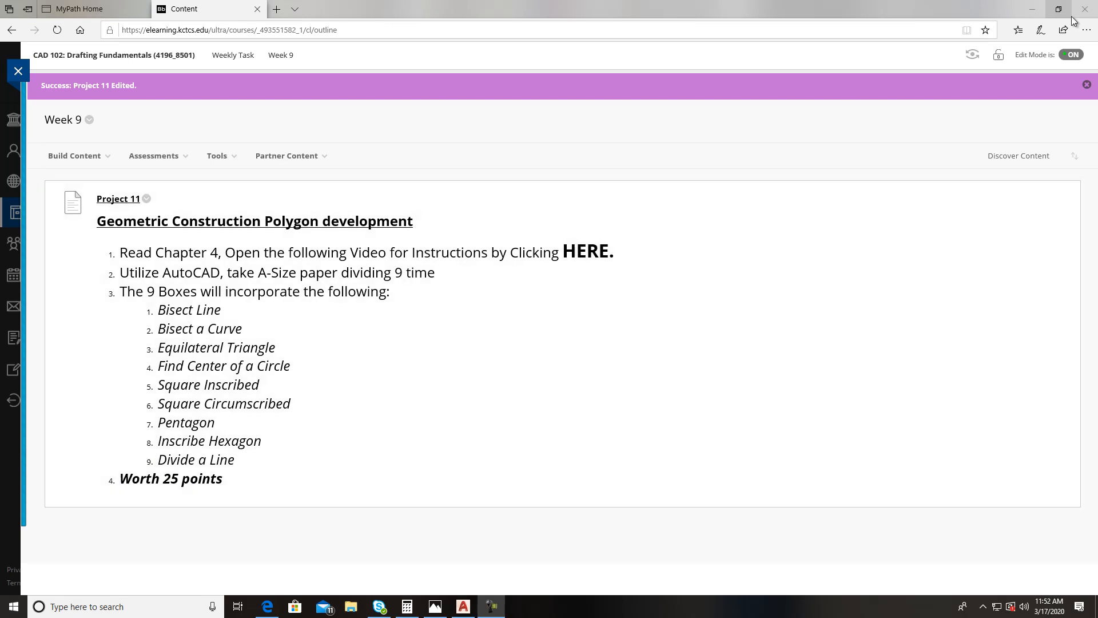
- Dock the browser with the Project 11 instructions beside the drawing and switch to AutoCAD
{"action": "left_click", "coordinate": [1058, 9]}
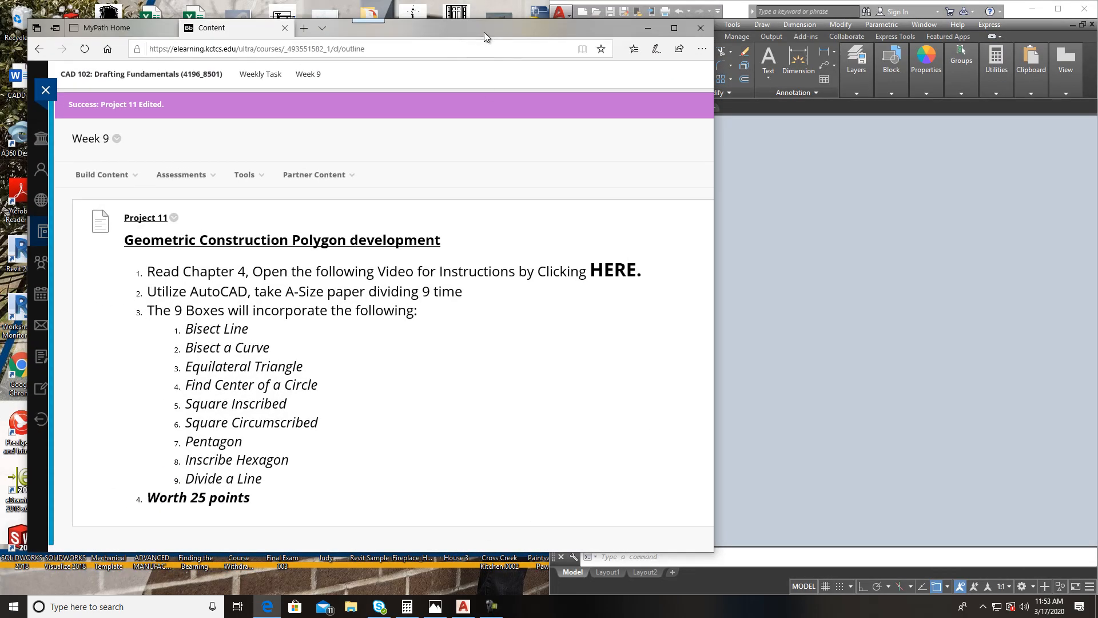
{"action": "left_click_drag", "start_coordinate": [484, 32], "coordinate": [0, 35]}
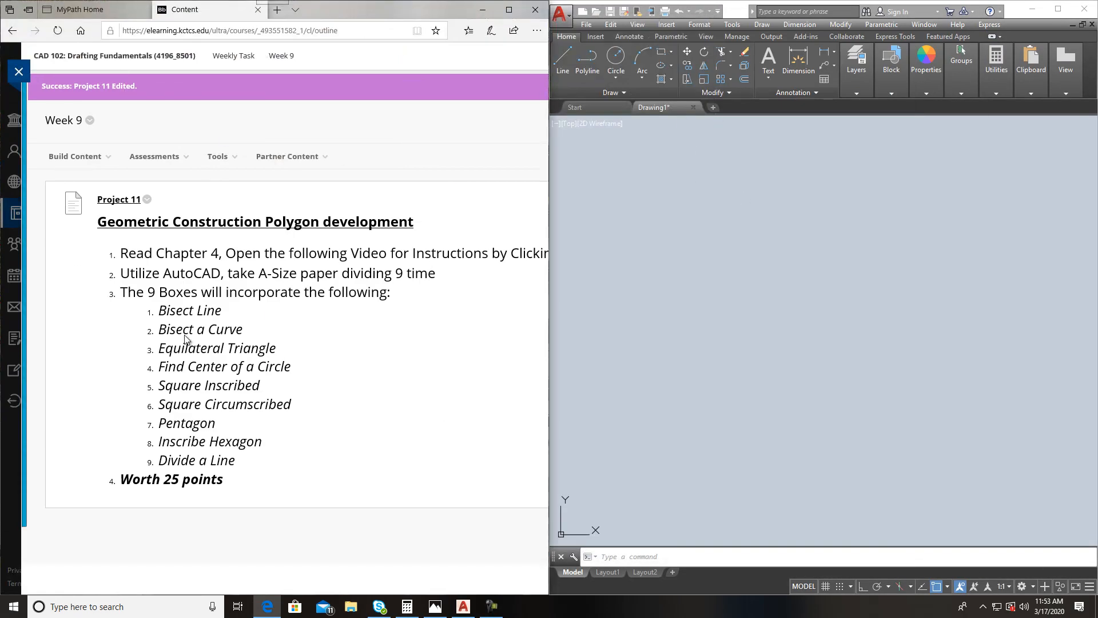
{"action": "left_click", "coordinate": [568, 53]}
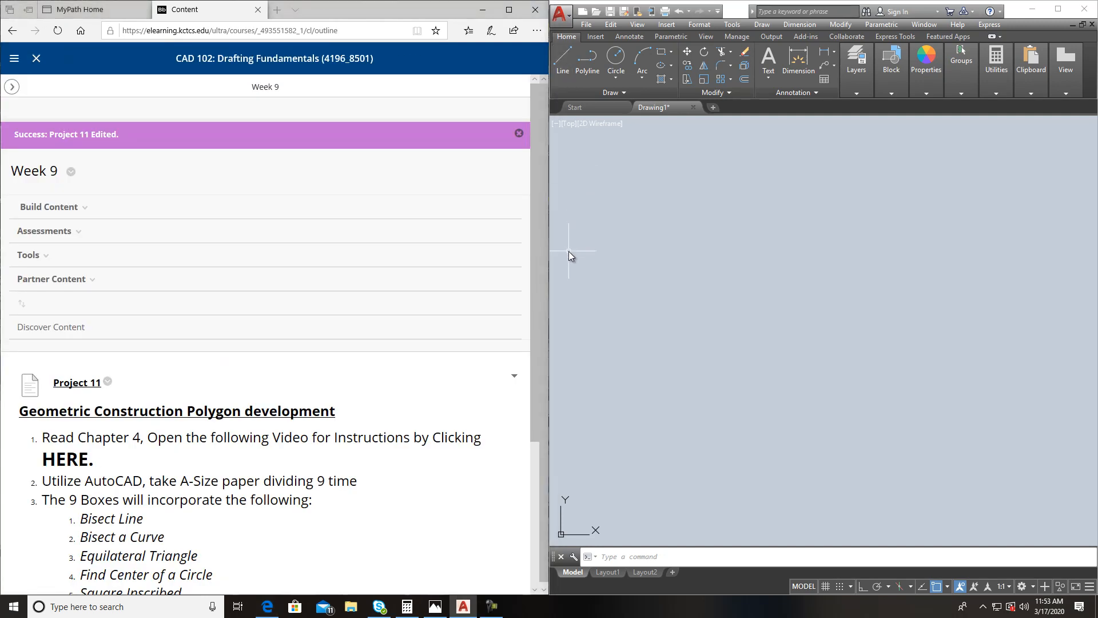
- Draw a single horizontal line across the upper part of the drawing area with Ortho mode on
{"action": "left_click", "coordinate": [562, 57]}
{"action": "left_click", "coordinate": [612, 231]}
{"action": "key", "text": "F8"}
{"action": "left_click", "coordinate": [867, 269]}
{"action": "key", "text": "Return"}
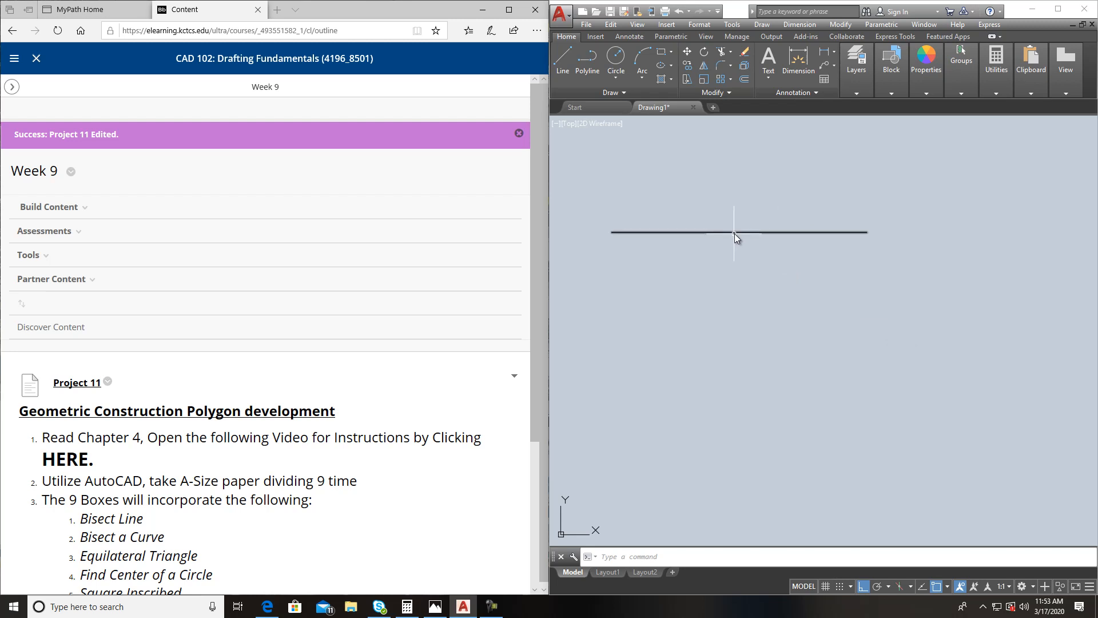
- Enable the Midpoint object snap and try it on the horizontal line without drawing anything
{"action": "left_click", "coordinate": [565, 57]}
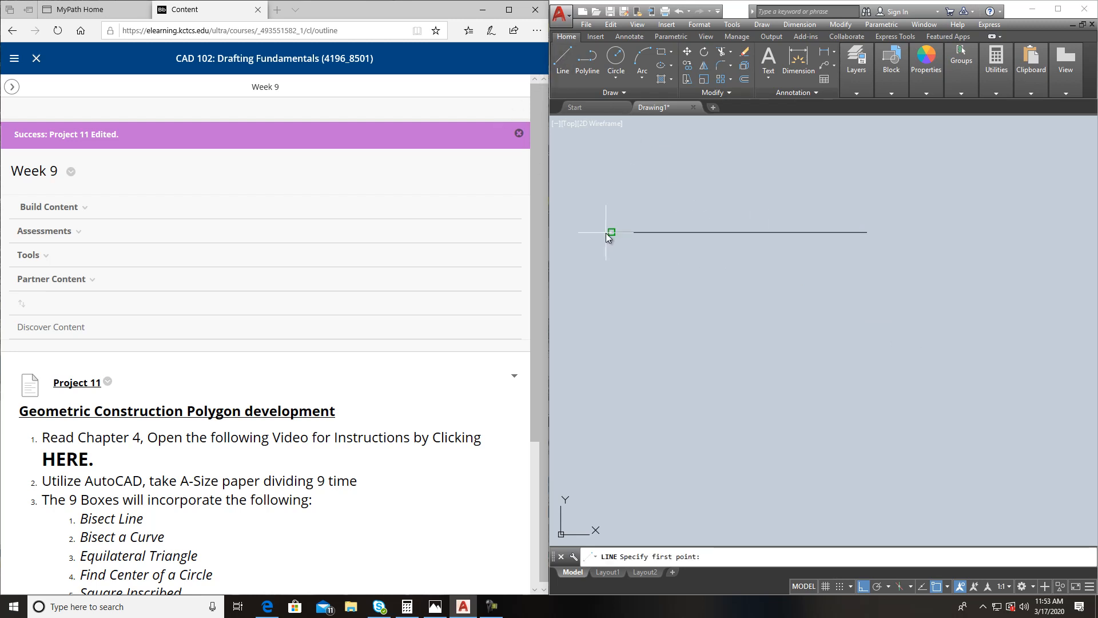
{"action": "left_click", "coordinate": [946, 587]}
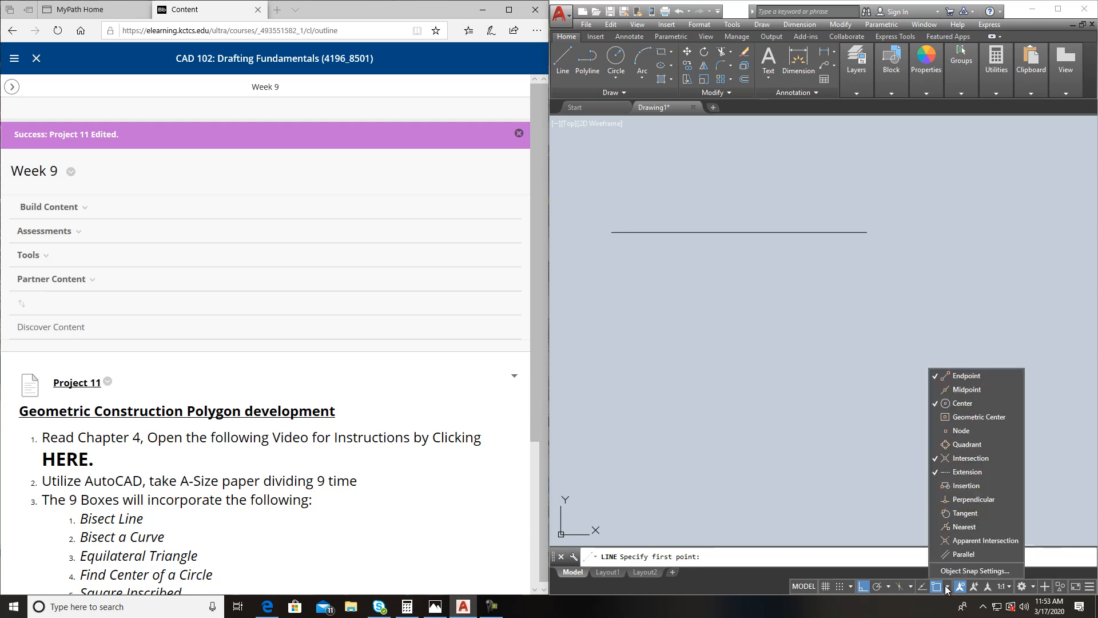
{"action": "left_click", "coordinate": [964, 389]}
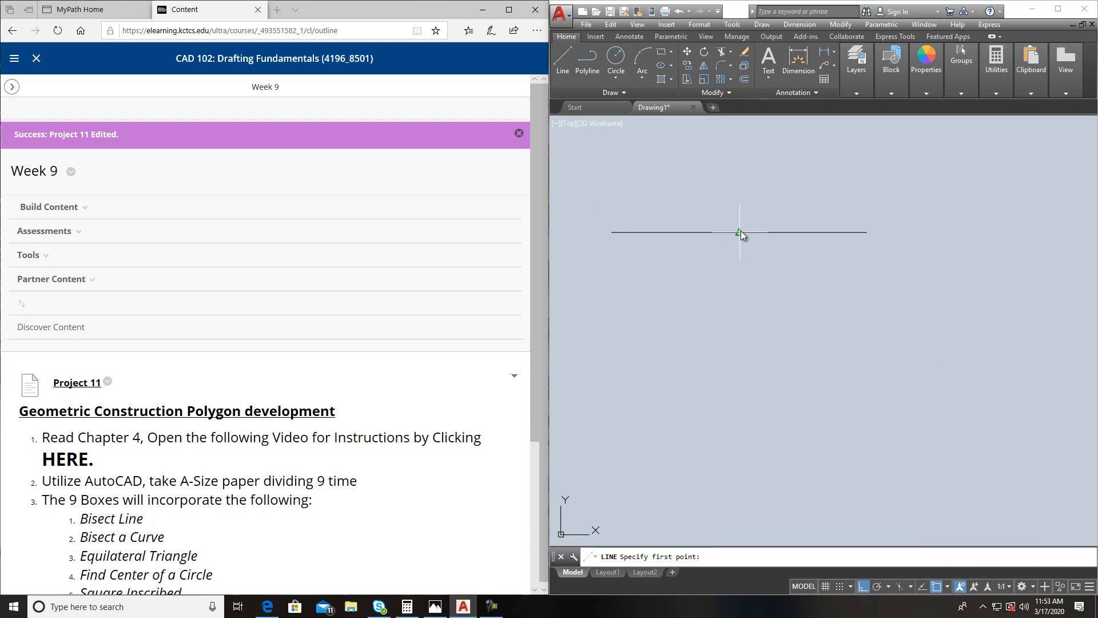
{"action": "key", "text": "Escape"}
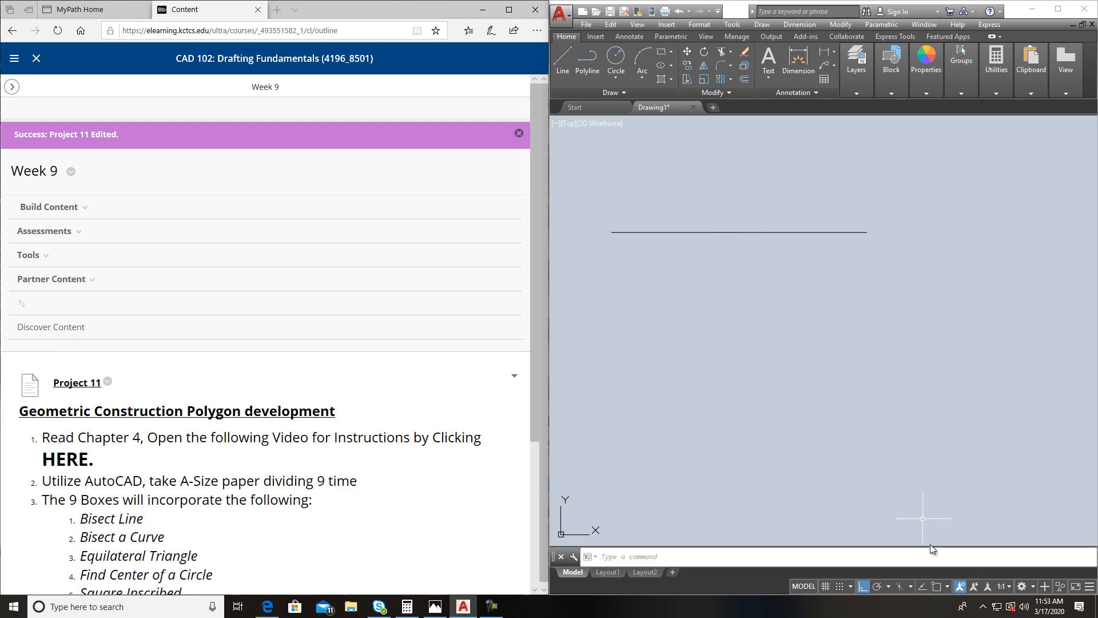
{"action": "left_click", "coordinate": [946, 586]}
- With object snap on, draw a circle of radius 1.2 centred on the horizontal line's left endpoint
{"action": "middle_click_drag", "start_coordinate": [667, 267], "coordinate": [696, 327]}
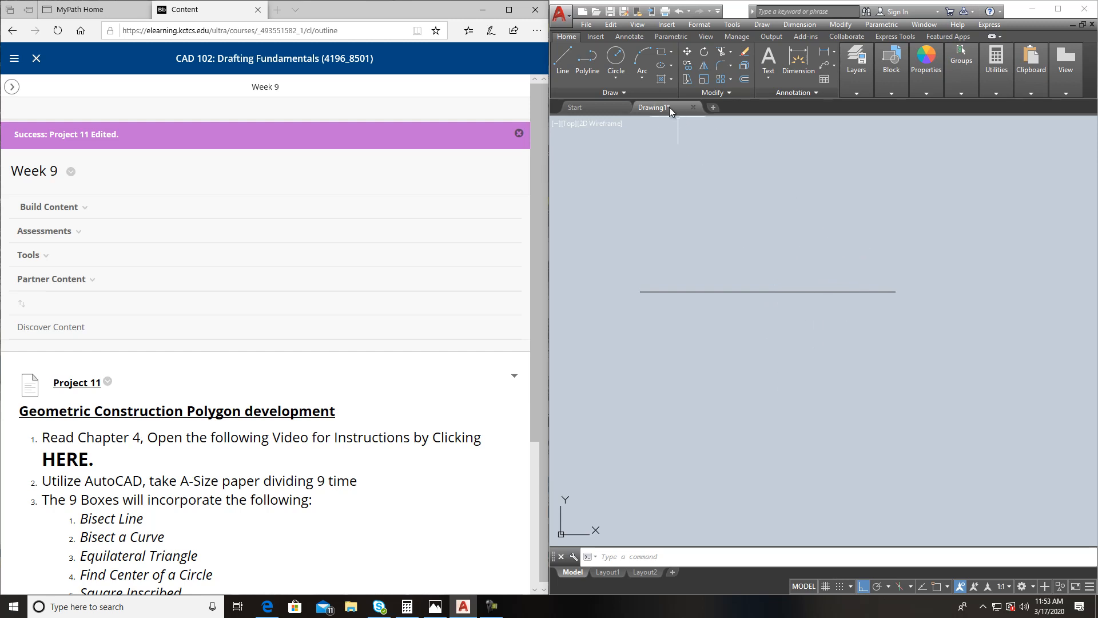
{"action": "left_click", "coordinate": [616, 77]}
{"action": "left_click", "coordinate": [634, 99]}
{"action": "left_click", "coordinate": [936, 585]}
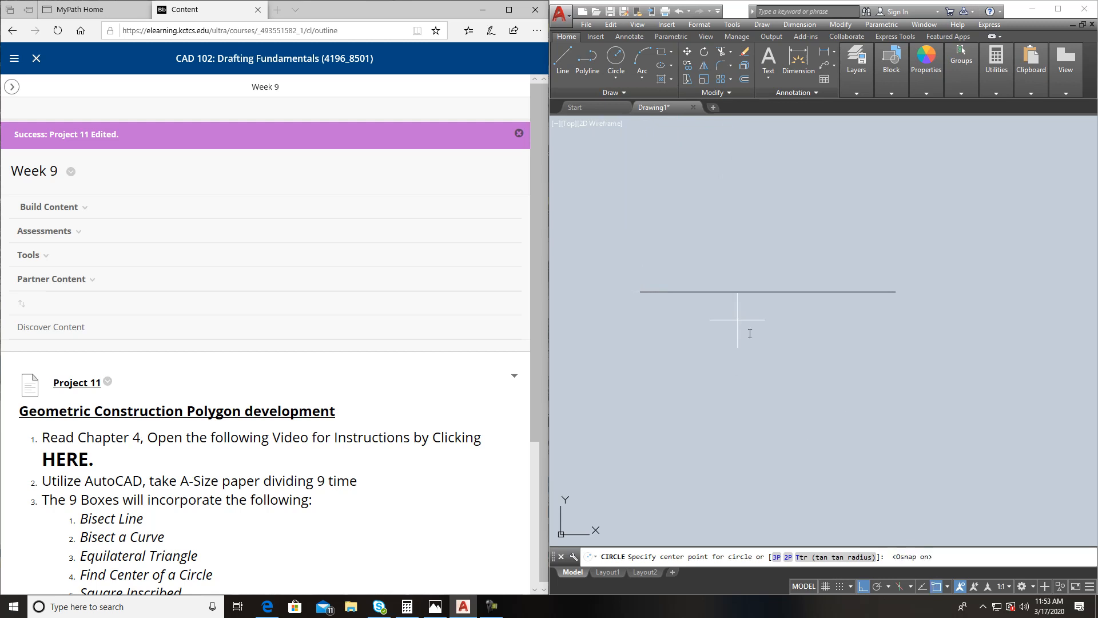
{"action": "left_click", "coordinate": [640, 291]}
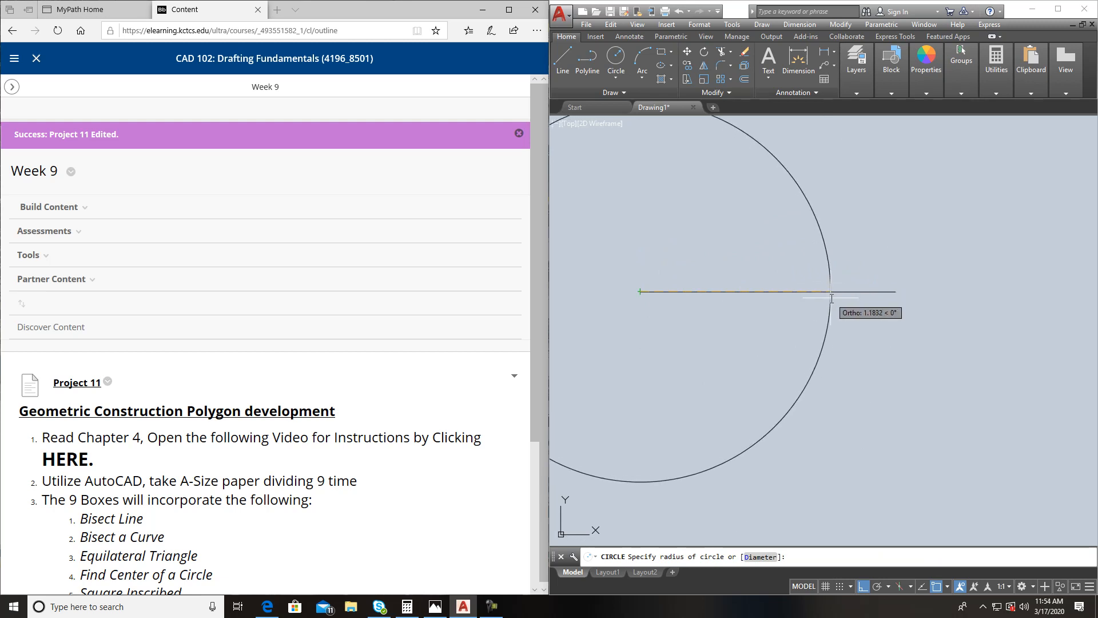
{"action": "scroll", "coordinate": [832, 298], "scroll_direction": "down", "scroll_amount": 3}
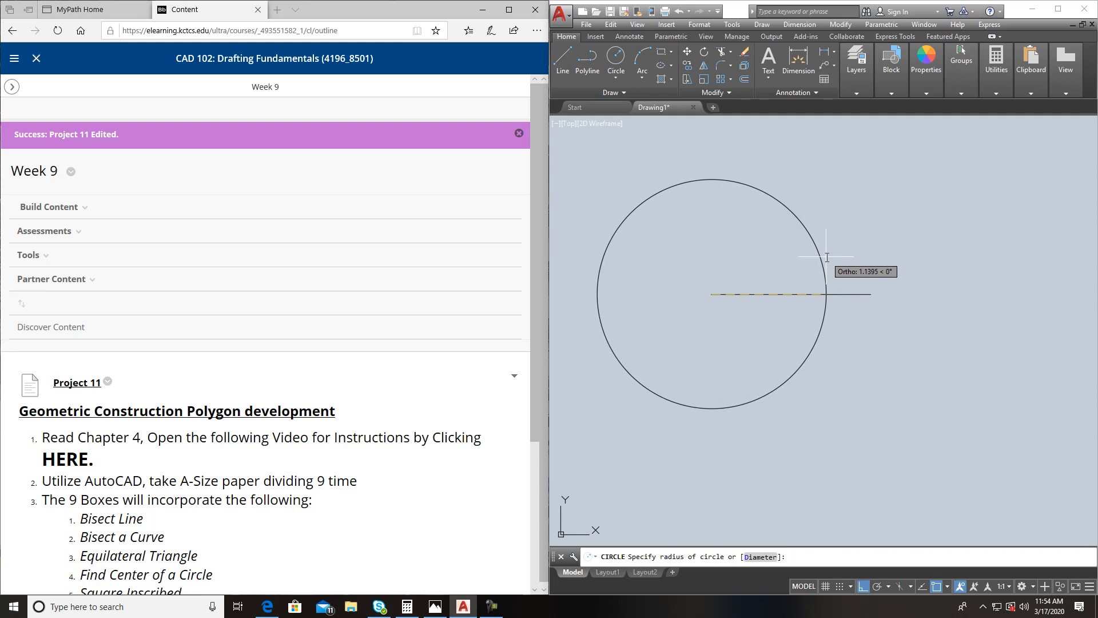
{"action": "type", "text": "1.2"}
{"action": "key", "text": "Return"}
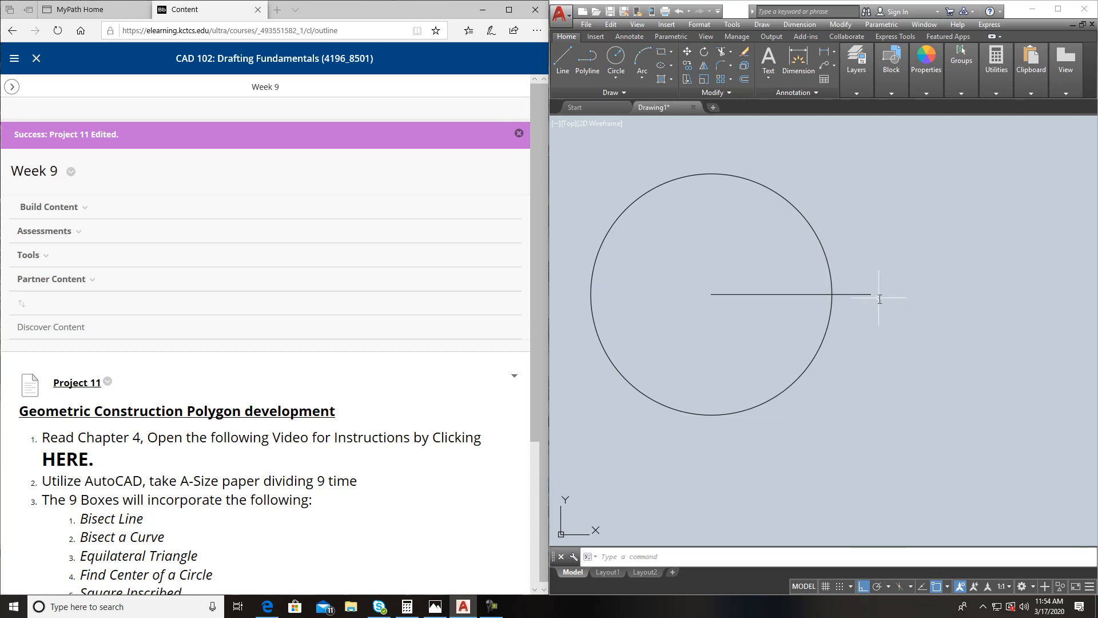
- Draw a second circle of radius 1.2 centred on the horizontal line's right endpoint
{"action": "left_click", "coordinate": [621, 58]}
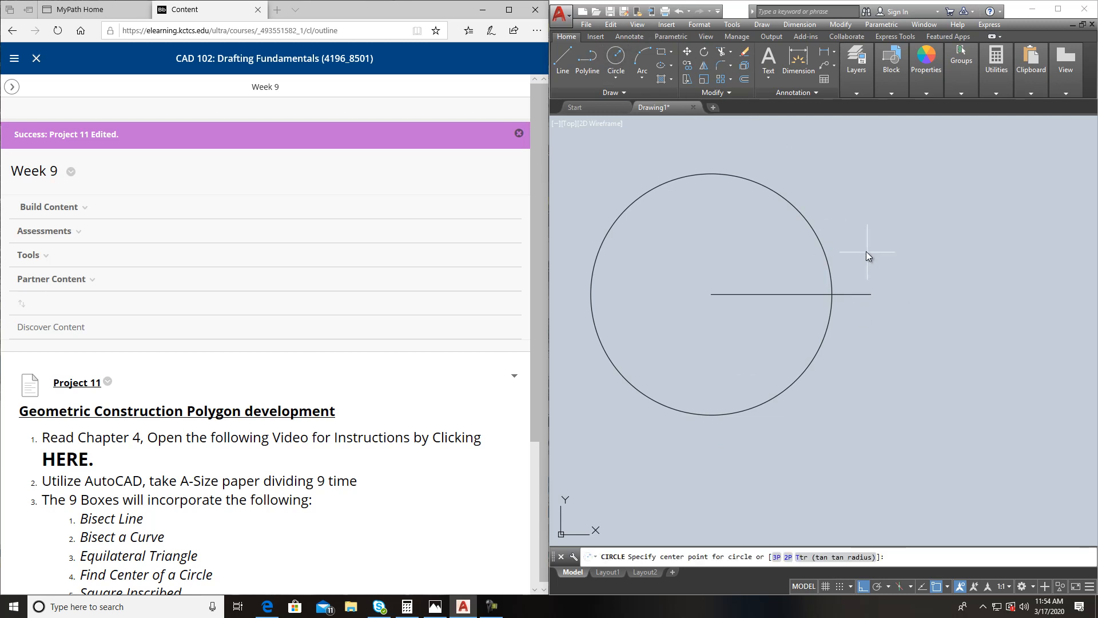
{"action": "left_click", "coordinate": [870, 293]}
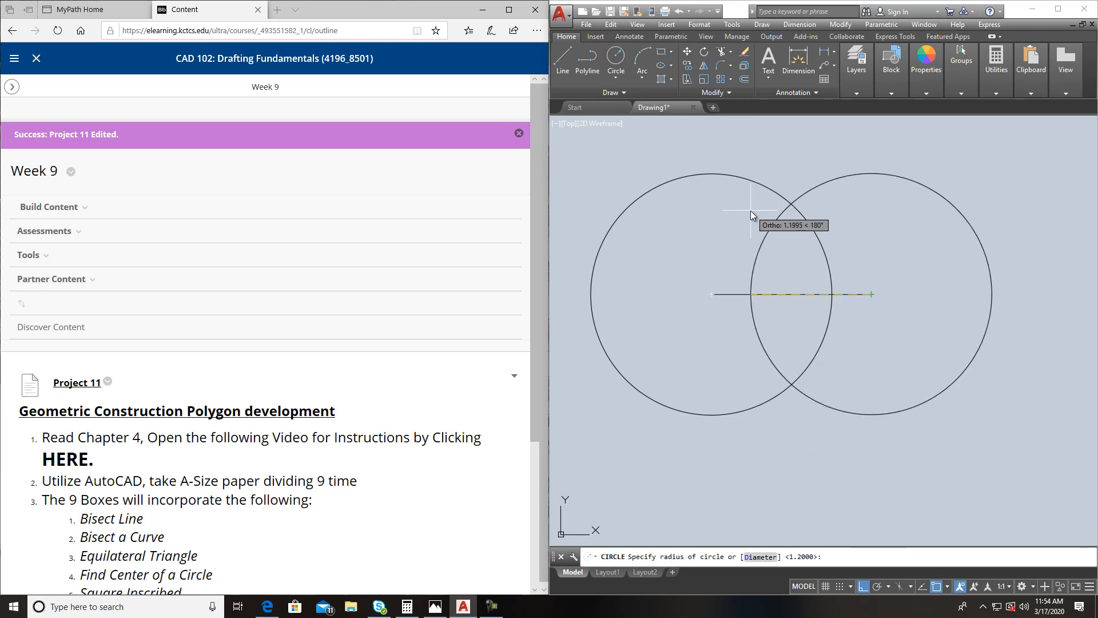
{"action": "type", "text": "1.2"}
{"action": "key", "text": "Return"}
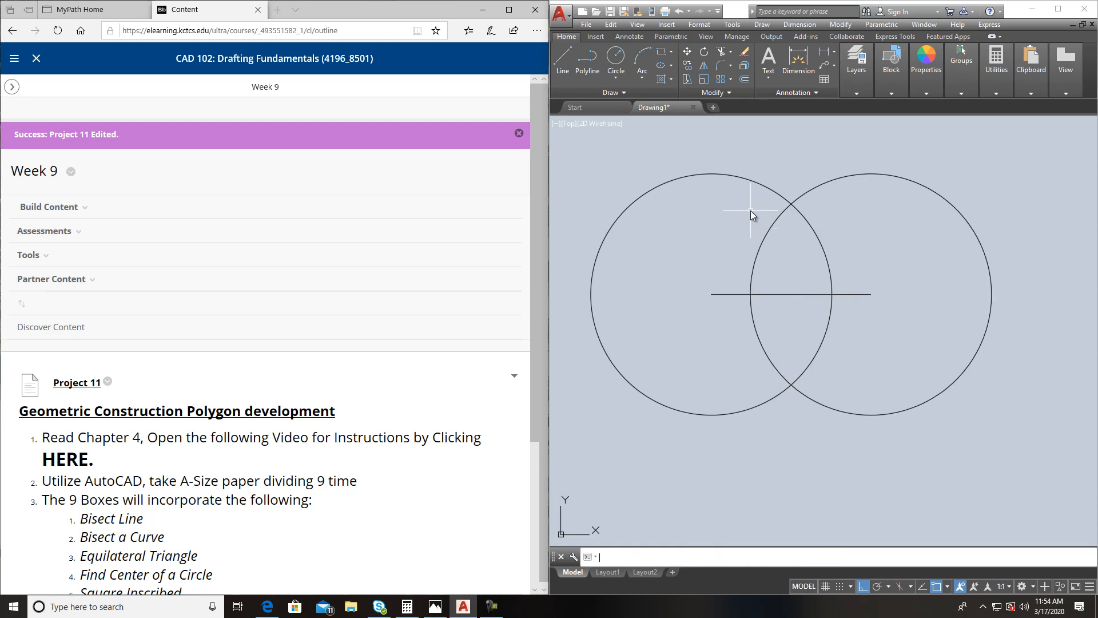
- Add a radius dimension to each of the two overlapping circles, placed above them
{"action": "left_click", "coordinate": [834, 51]}
{"action": "left_click", "coordinate": [853, 164]}
{"action": "left_click", "coordinate": [866, 174]}
{"action": "left_click", "coordinate": [952, 157]}
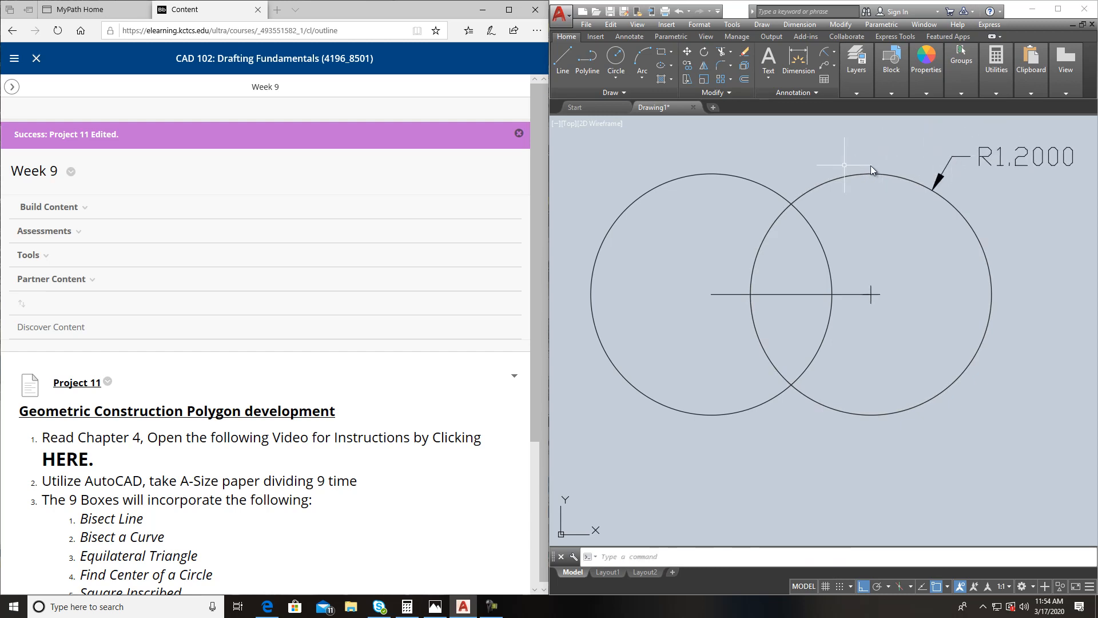
{"action": "key", "text": "Return"}
{"action": "left_click", "coordinate": [718, 172]}
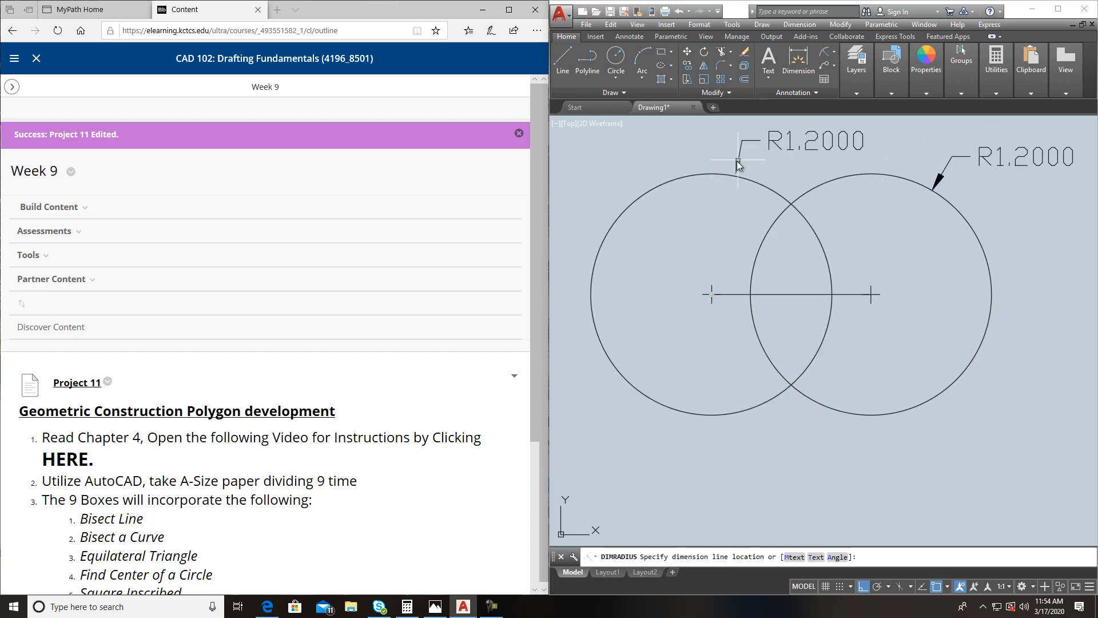
{"action": "left_click", "coordinate": [745, 157]}
- Draw a vertical line between the upper and lower intersections of the two circles to bisect the horizontal line
{"action": "scroll", "coordinate": [870, 182], "scroll_direction": "up", "scroll_amount": 3}
{"action": "scroll", "coordinate": [870, 185], "scroll_direction": "down", "scroll_amount": 5}
{"action": "middle_click_drag", "start_coordinate": [870, 186], "coordinate": [825, 234]}
{"action": "scroll", "coordinate": [790, 245], "scroll_direction": "up", "scroll_amount": 4}
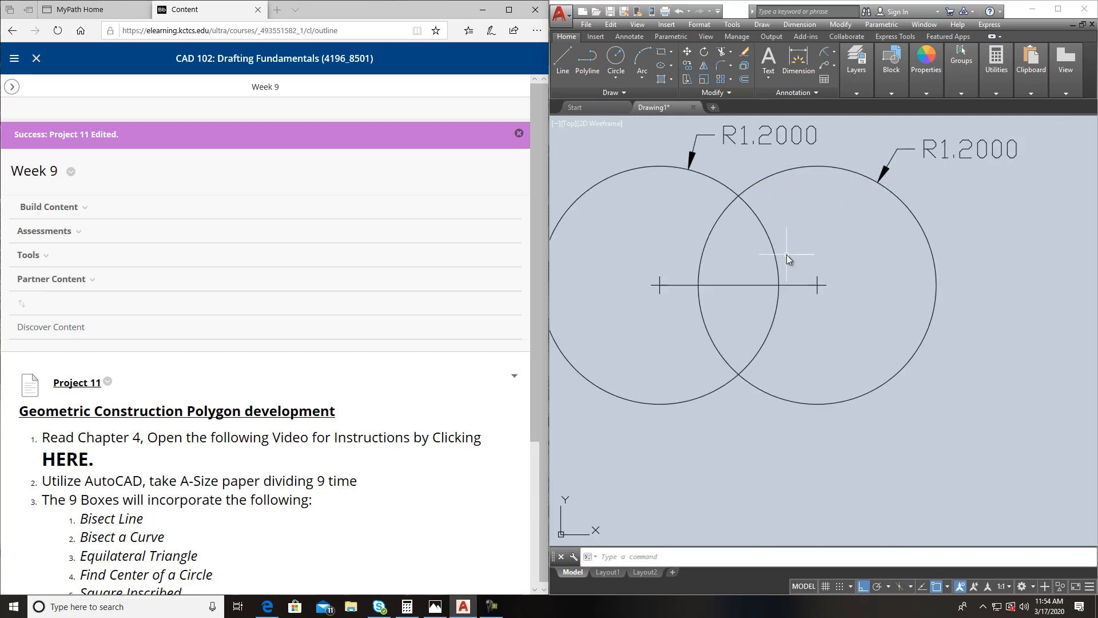
{"action": "left_click", "coordinate": [561, 55]}
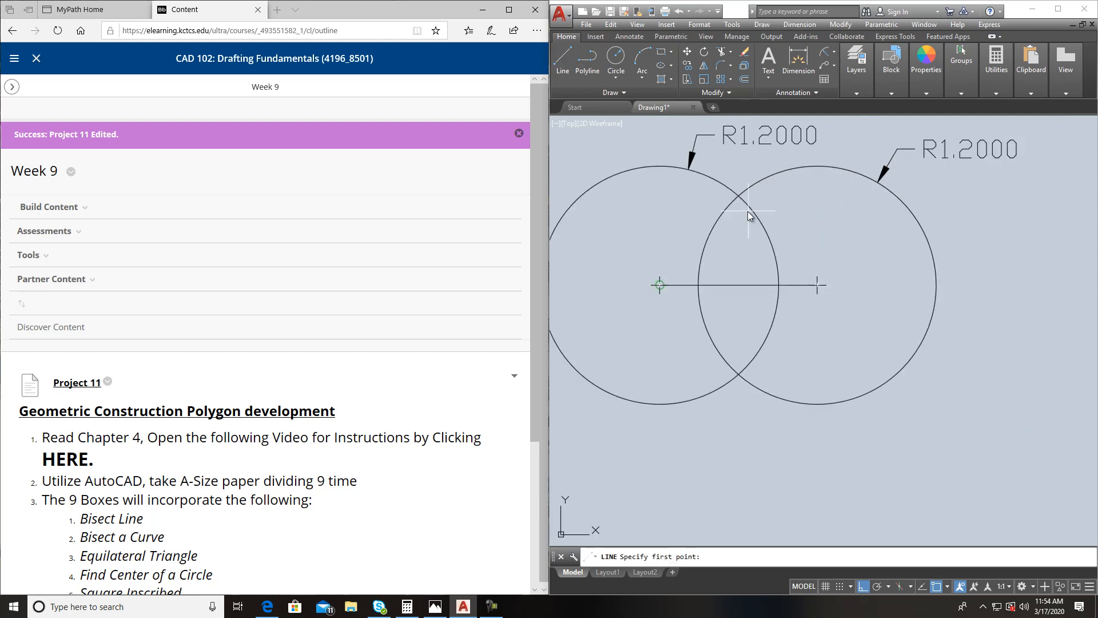
{"action": "left_click", "coordinate": [738, 196]}
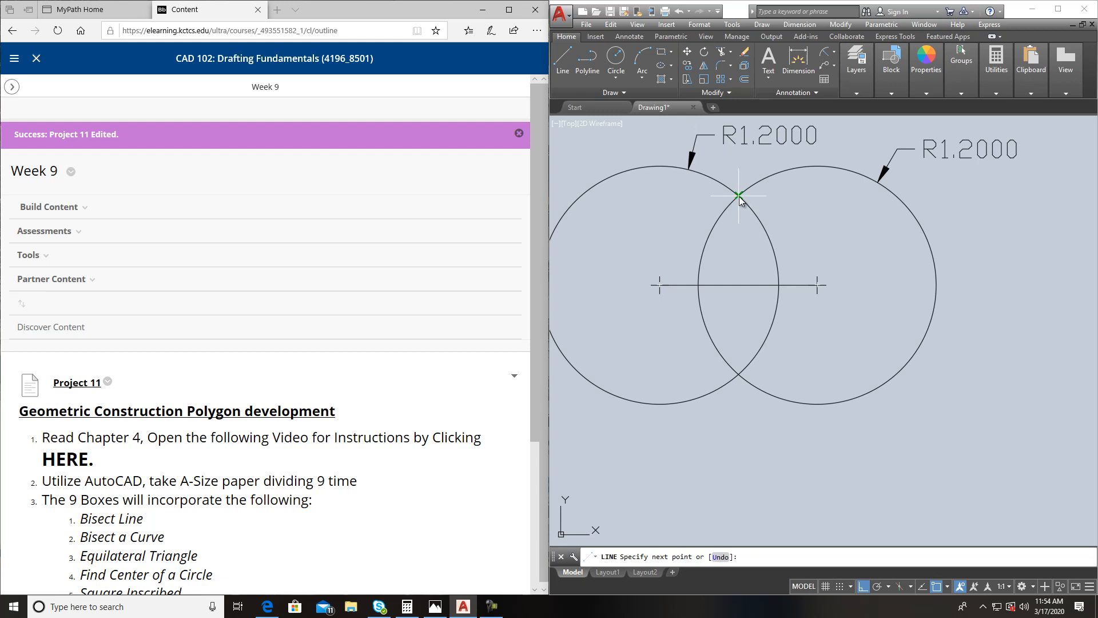
{"action": "left_click", "coordinate": [738, 375]}
{"action": "key", "text": "Return"}
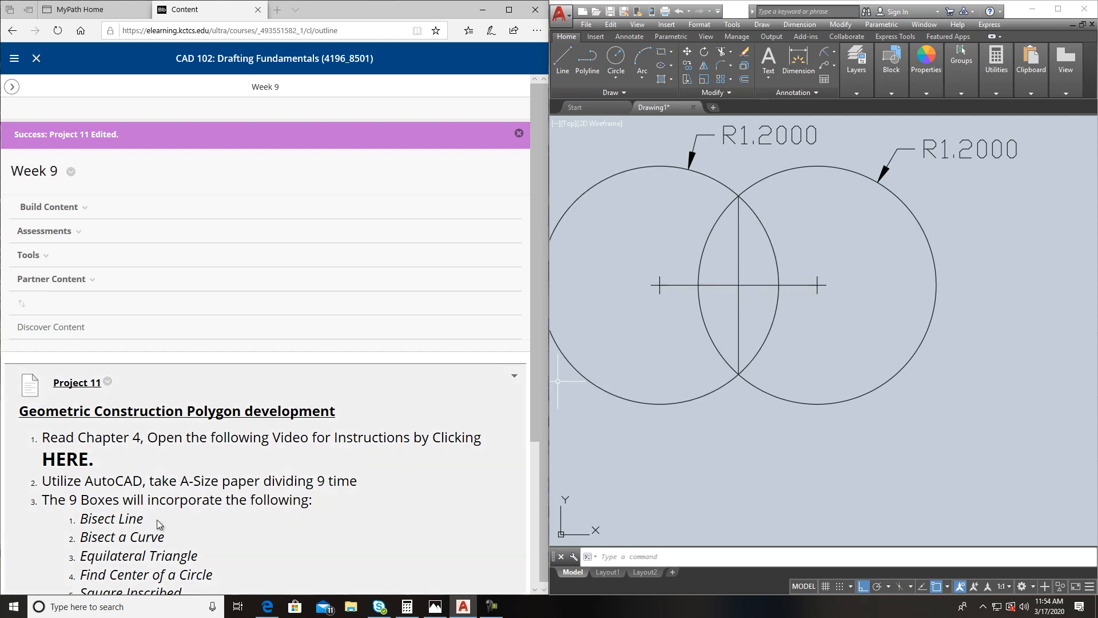
- Draw a shallow, upward-bulging three-point arc in the empty area below the two circles
{"action": "scroll", "coordinate": [807, 347], "scroll_direction": "down", "scroll_amount": 4}
{"action": "middle_click_drag", "start_coordinate": [806, 346], "coordinate": [769, 268]}
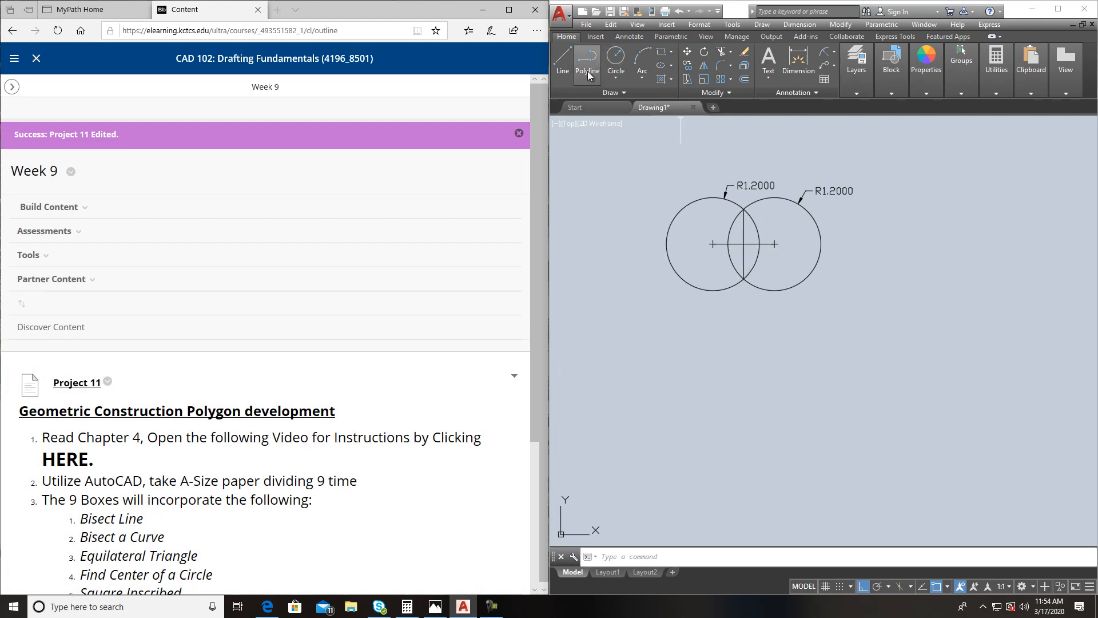
{"action": "left_click", "coordinate": [642, 76]}
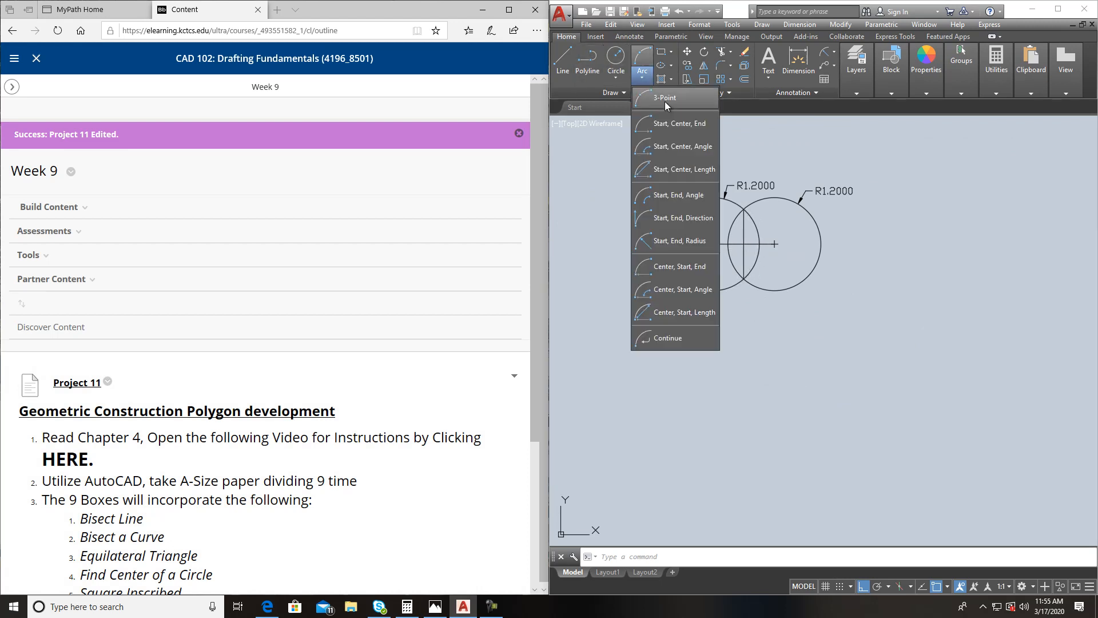
{"action": "left_click", "coordinate": [665, 121]}
{"action": "left_click", "coordinate": [676, 405]}
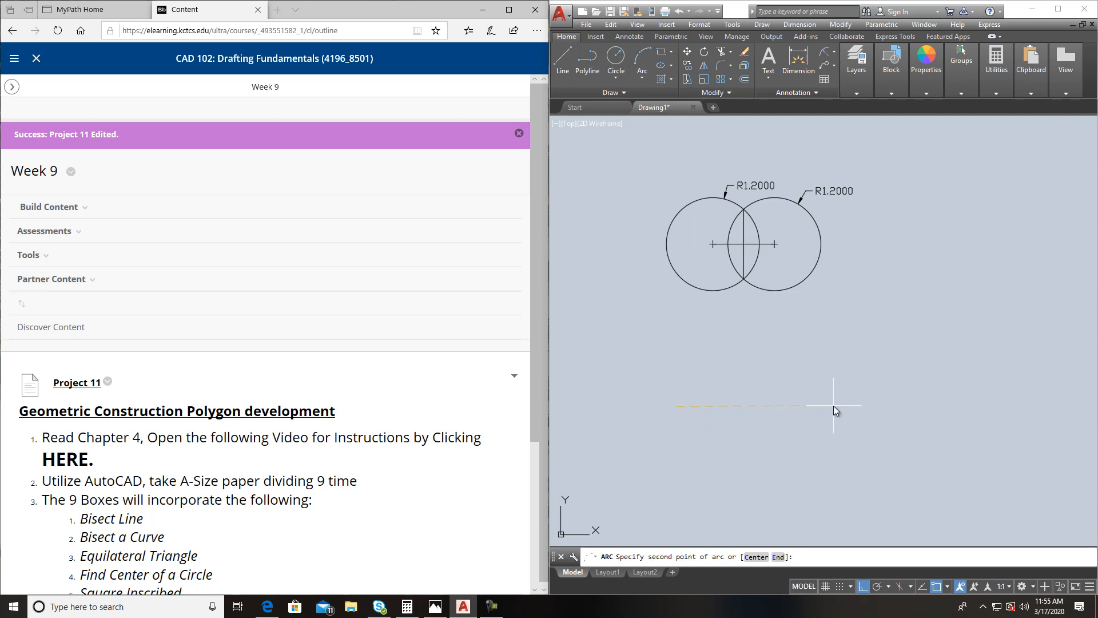
{"action": "left_click", "coordinate": [822, 409]}
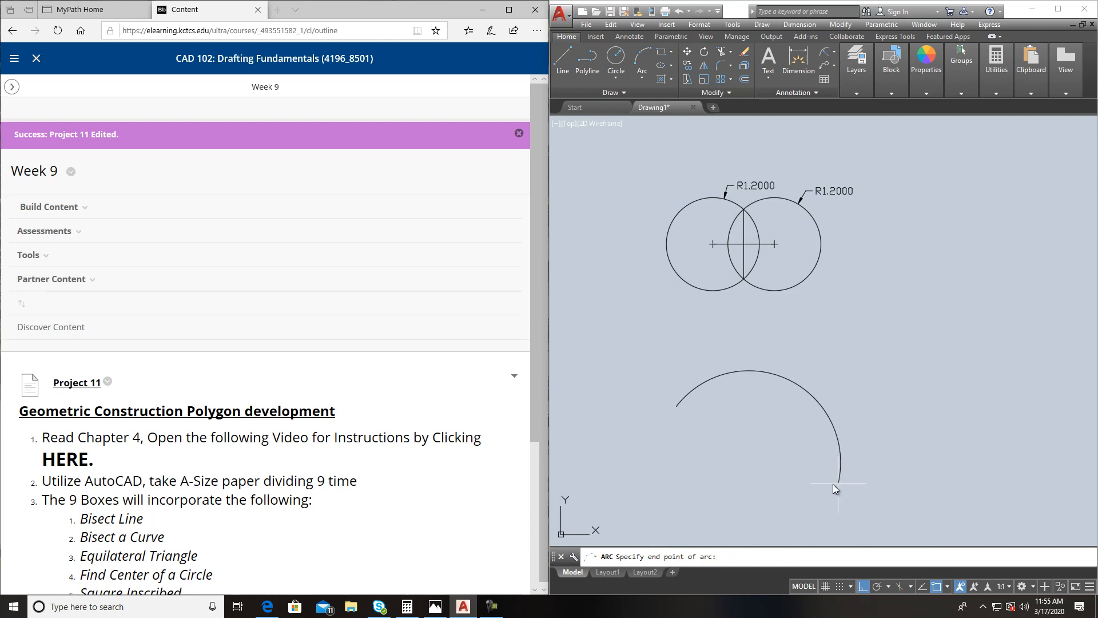
{"action": "left_click", "coordinate": [825, 410]}
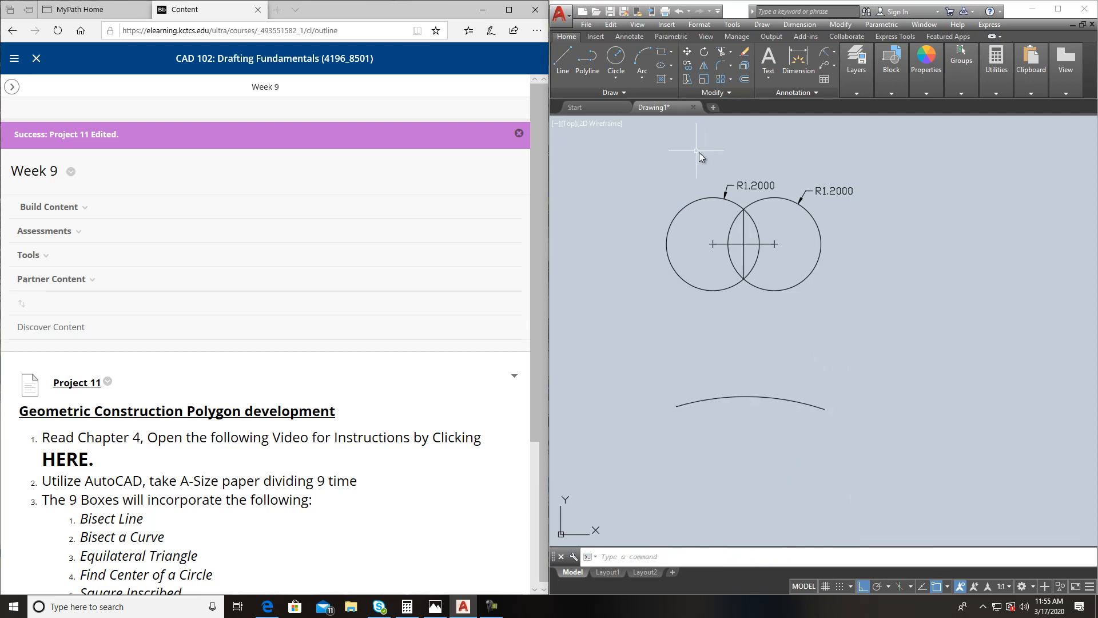
- Try a circle of radius 1.2 centred on the arc's left endpoint and erase it
{"action": "left_click", "coordinate": [613, 79]}
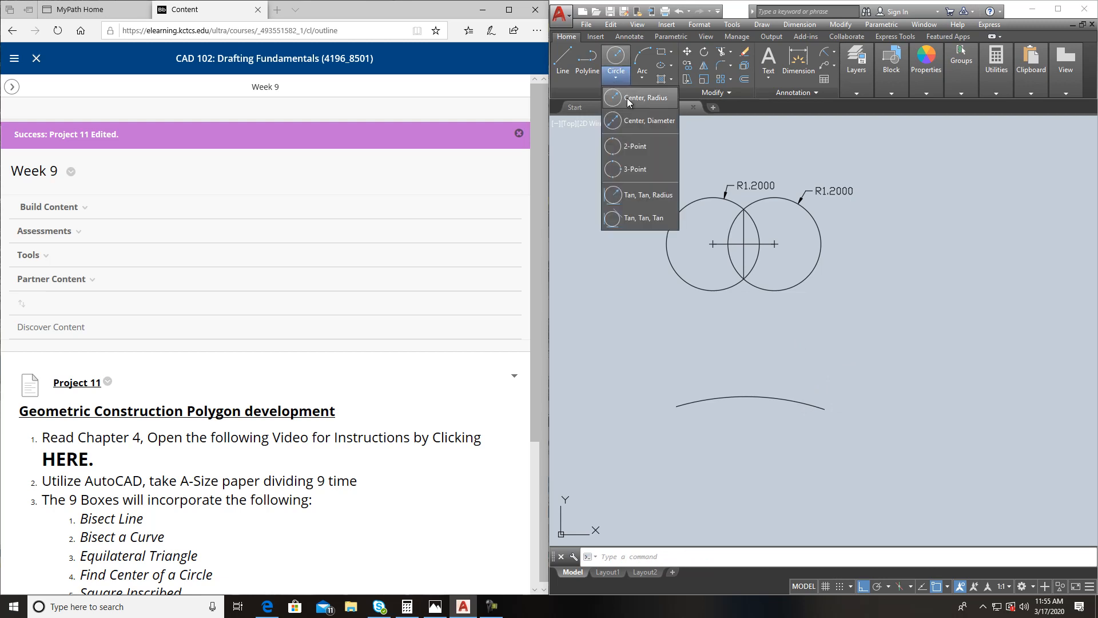
{"action": "left_click", "coordinate": [627, 97]}
{"action": "left_click", "coordinate": [677, 407]}
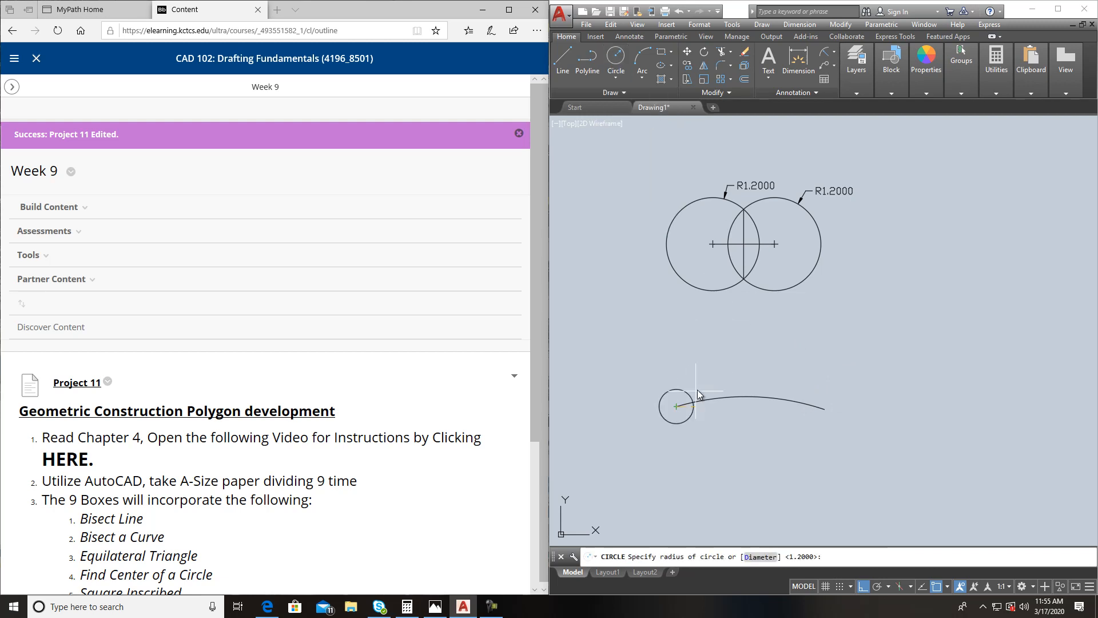
{"action": "type", "text": "1.2"}
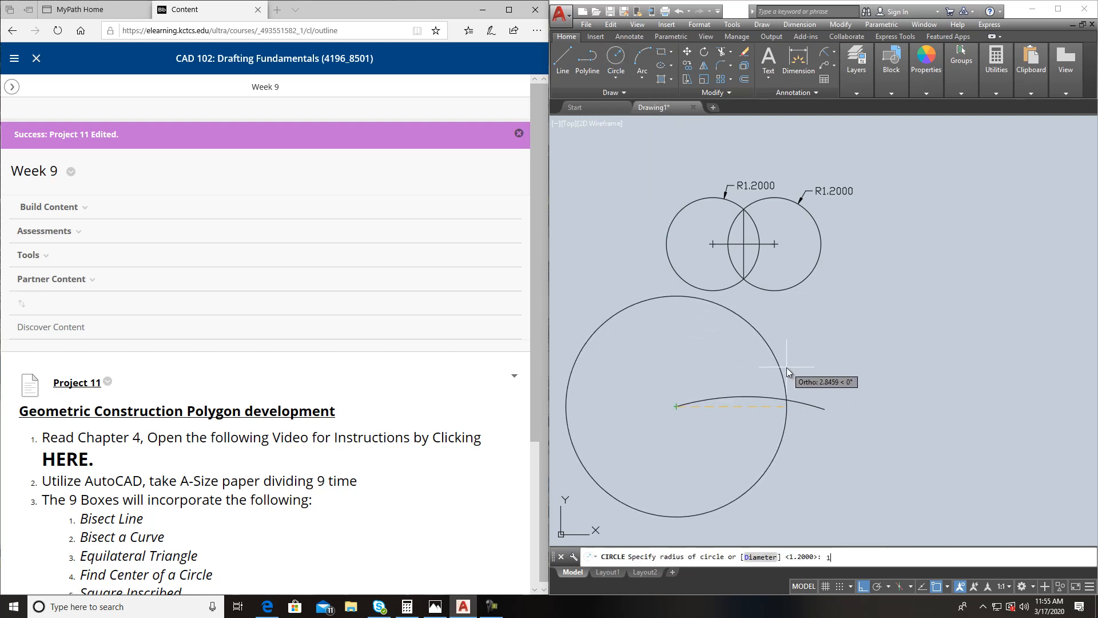
{"action": "key", "text": "Return"}
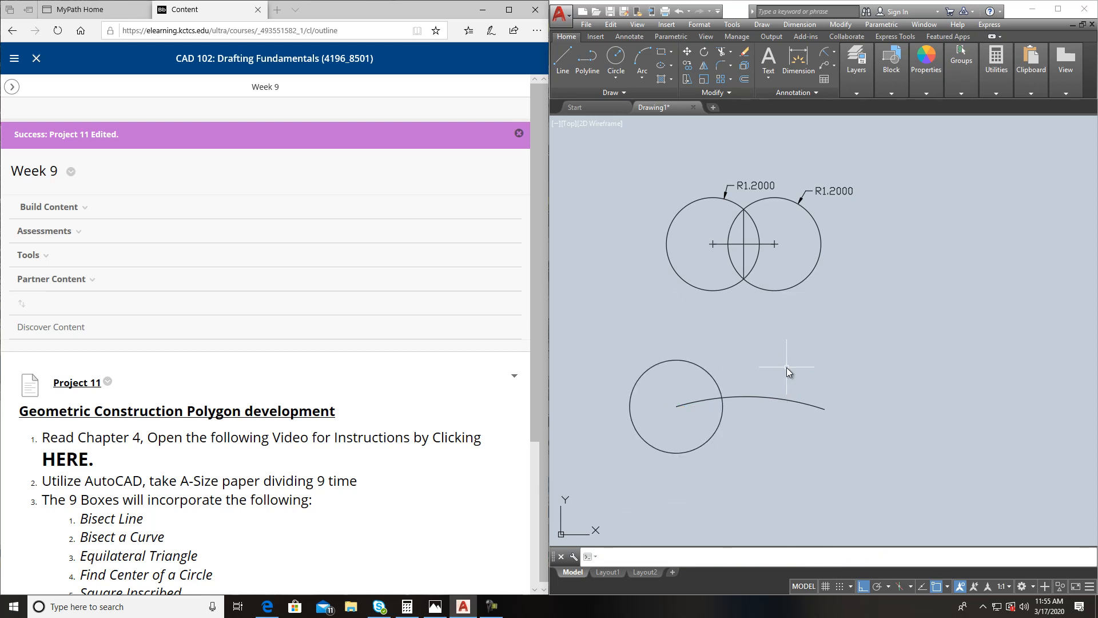
{"action": "left_click", "coordinate": [704, 369]}
{"action": "key", "text": "Delete"}
- Draw a circle of radius 2.9 centred on the arc's left endpoint
{"action": "left_click", "coordinate": [616, 57]}
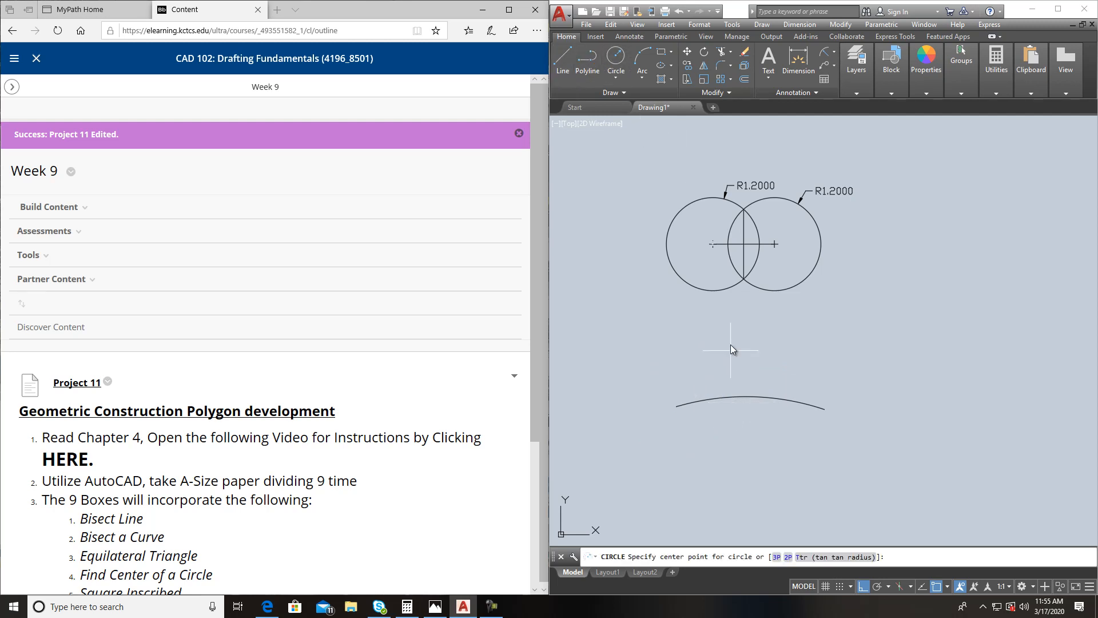
{"action": "left_click", "coordinate": [676, 405]}
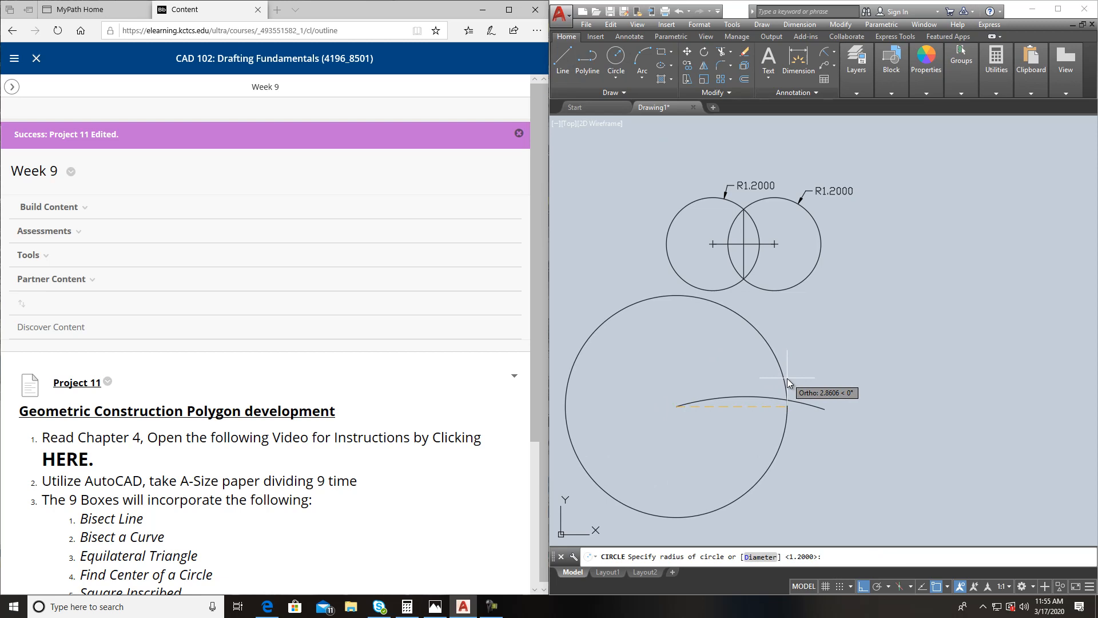
{"action": "left_click", "coordinate": [787, 380]}
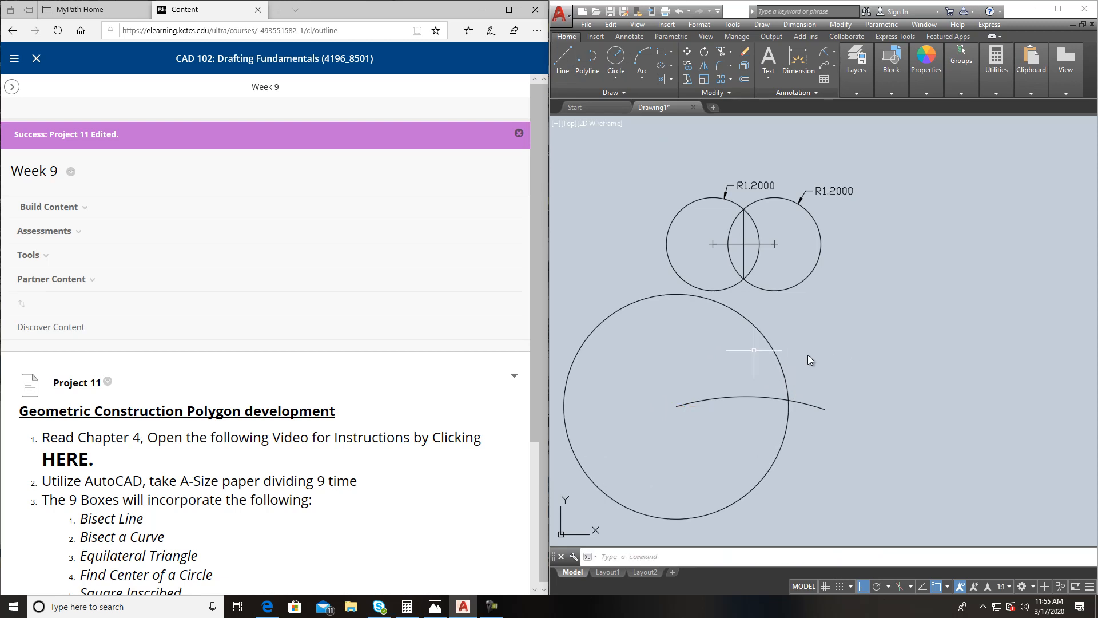
- Draw a second circle of radius 2.9 centred on the arc's right endpoint
{"action": "left_click", "coordinate": [616, 57]}
{"action": "left_click", "coordinate": [827, 410]}
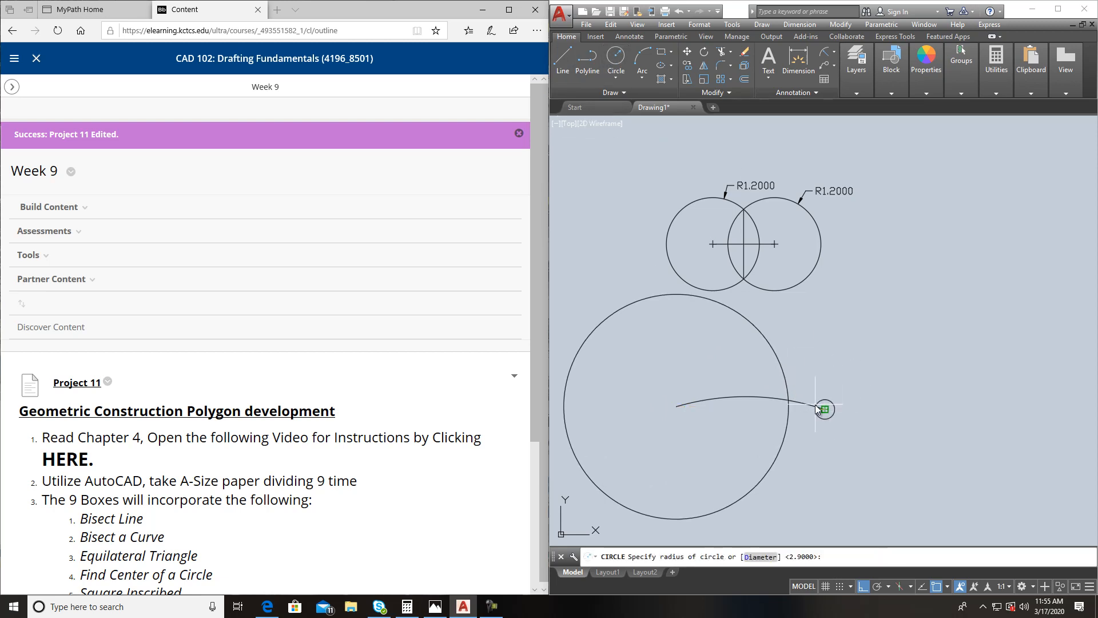
{"action": "key", "text": "Return"}
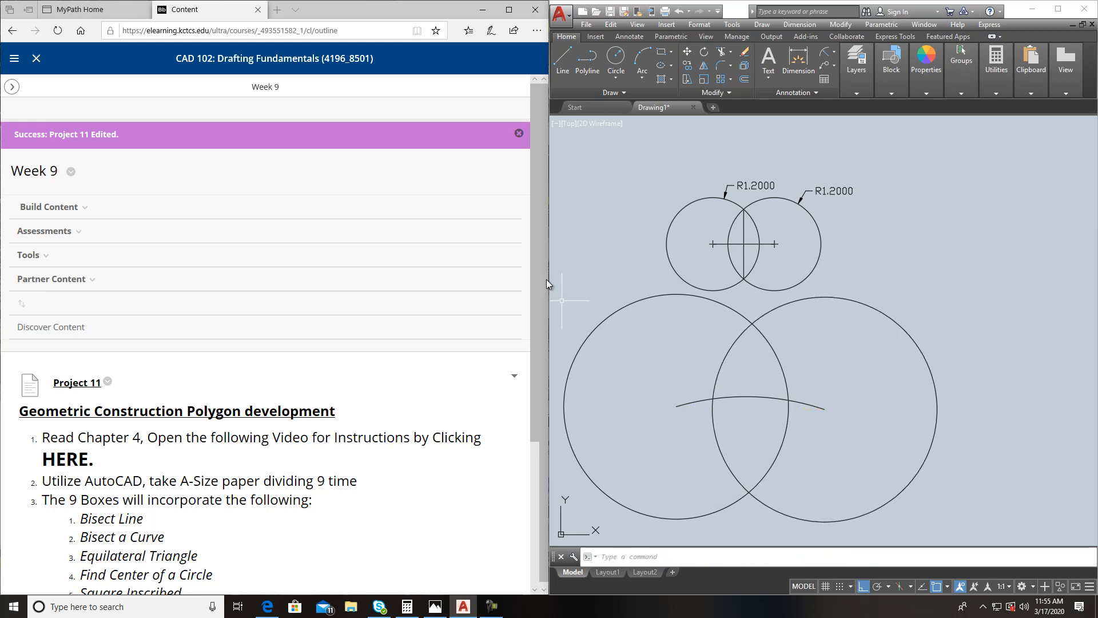
- Draw a line between the upper and lower intersections of the two large circles to bisect the arc
{"action": "left_click", "coordinate": [573, 69]}
{"action": "left_click", "coordinate": [752, 325]}
{"action": "left_click", "coordinate": [749, 491]}
{"action": "key", "text": "Return"}
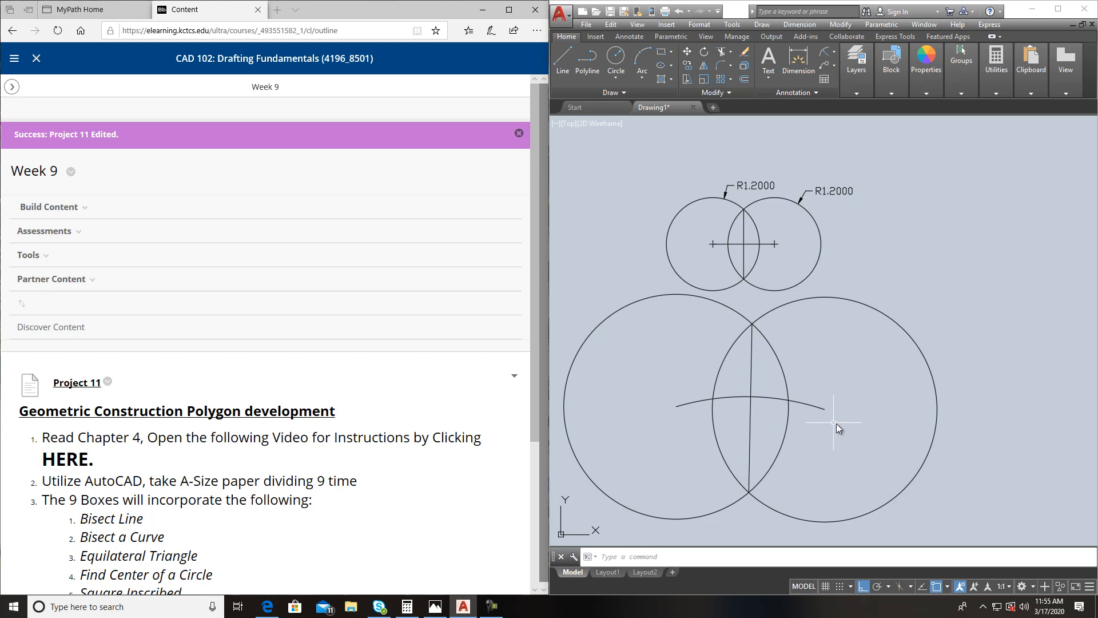
- Erase the two large circles and the bisecting line, keeping only the arc
{"action": "scroll", "coordinate": [984, 271], "scroll_direction": "down", "scroll_amount": 2}
{"action": "mouse_move", "coordinate": [966, 328]}
{"action": "middle_mouse_down"}
{"action": "mouse_move", "coordinate": [856, 293]}
{"action": "mouse_move", "coordinate": [845, 265]}
{"action": "mouse_move", "coordinate": [874, 243]}
{"action": "middle_mouse_up"}
{"action": "left_click", "coordinate": [831, 362]}
{"action": "left_click", "coordinate": [674, 313]}
{"action": "key", "text": "Delete"}
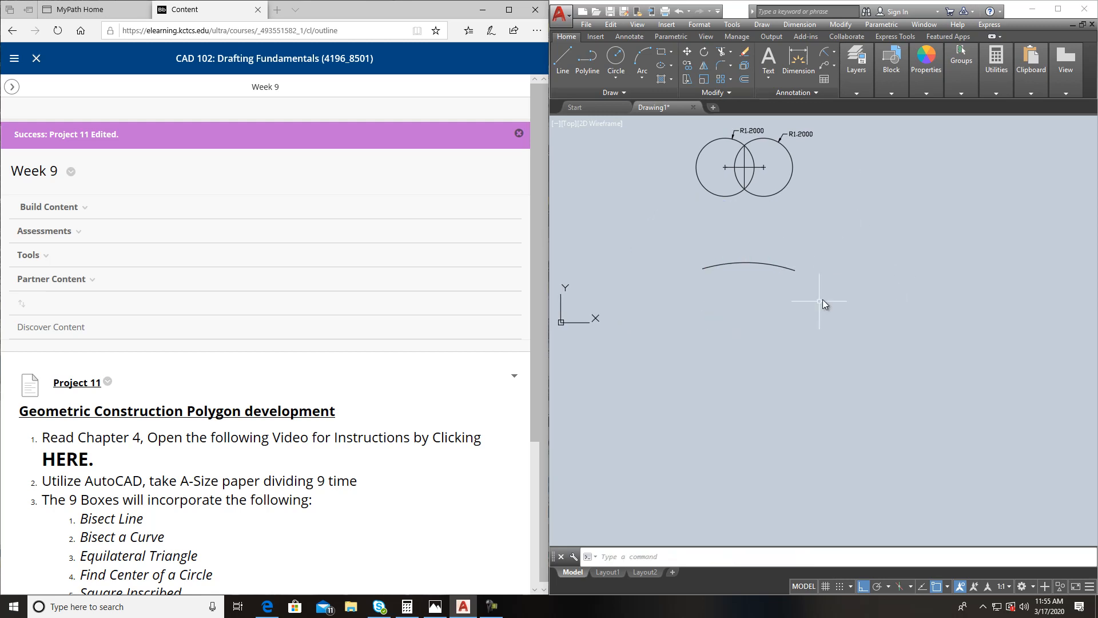
- Switch to the browser and look through the nine required constructions in the Project 11 instructions
{"action": "left_click", "coordinate": [213, 502]}
{"action": "scroll", "coordinate": [215, 503], "scroll_direction": "down", "scroll_amount": 1}
{"action": "scroll", "coordinate": [171, 494], "scroll_direction": "down", "scroll_amount": 1}
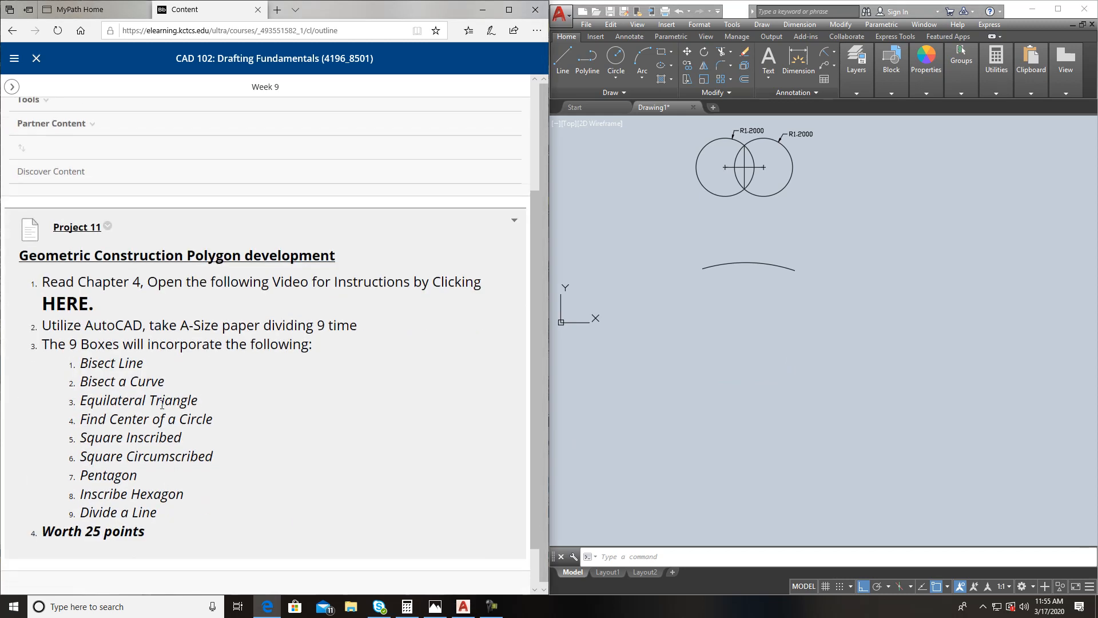
{"action": "left_click", "coordinate": [29, 100]}
- Switch to AutoCAD and draw a horizontal line 2 units long in the empty area below the arc
{"action": "left_click", "coordinate": [564, 55]}
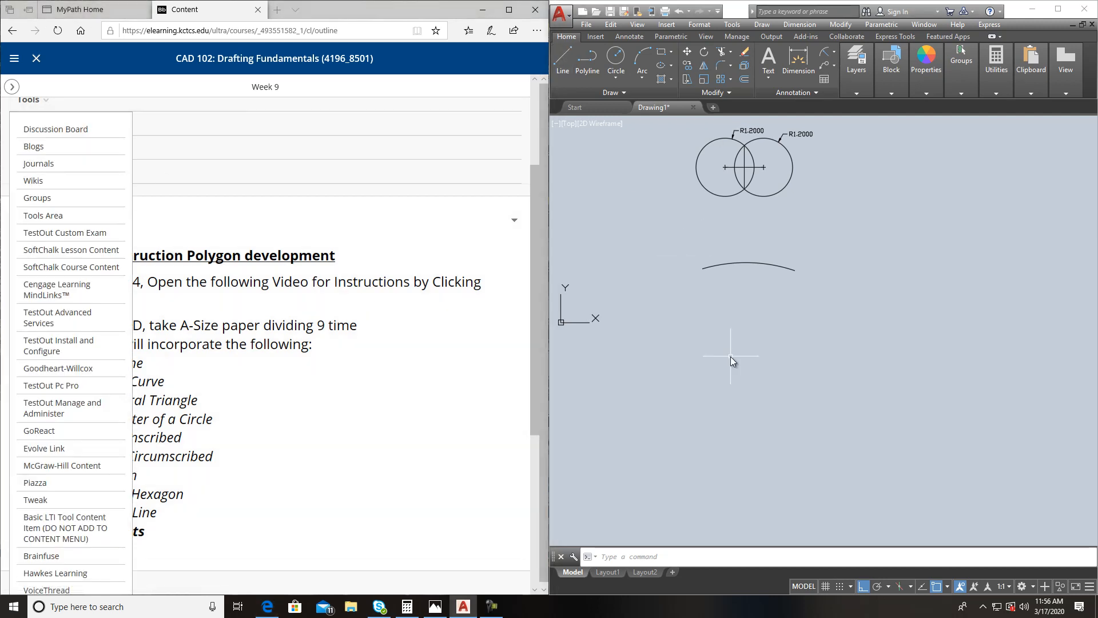
{"action": "left_click", "coordinate": [562, 57]}
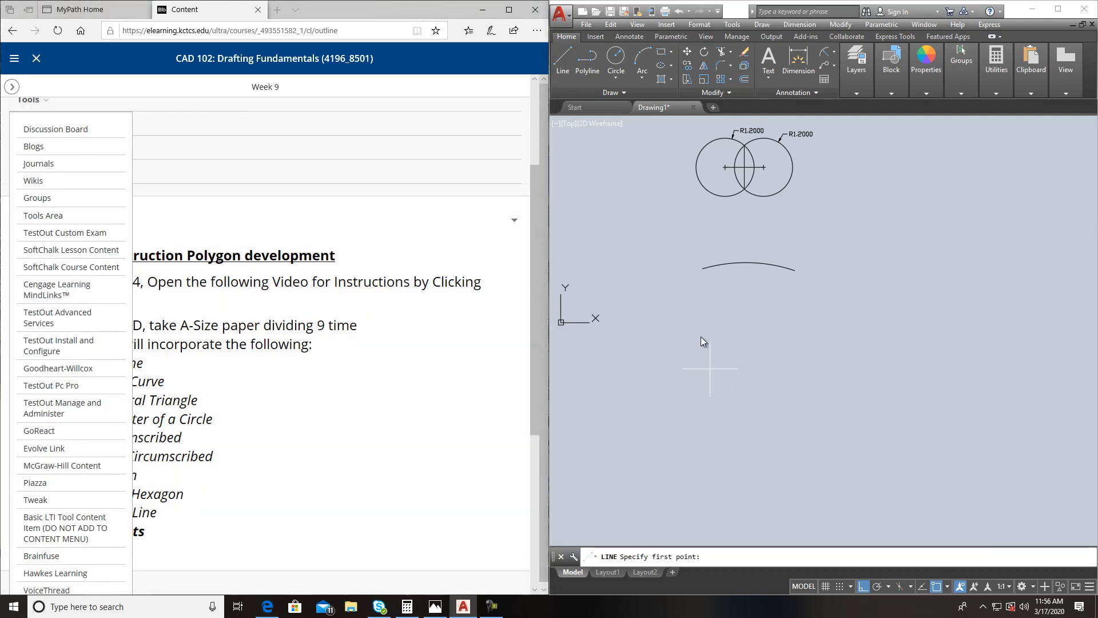
{"action": "left_click", "coordinate": [701, 382]}
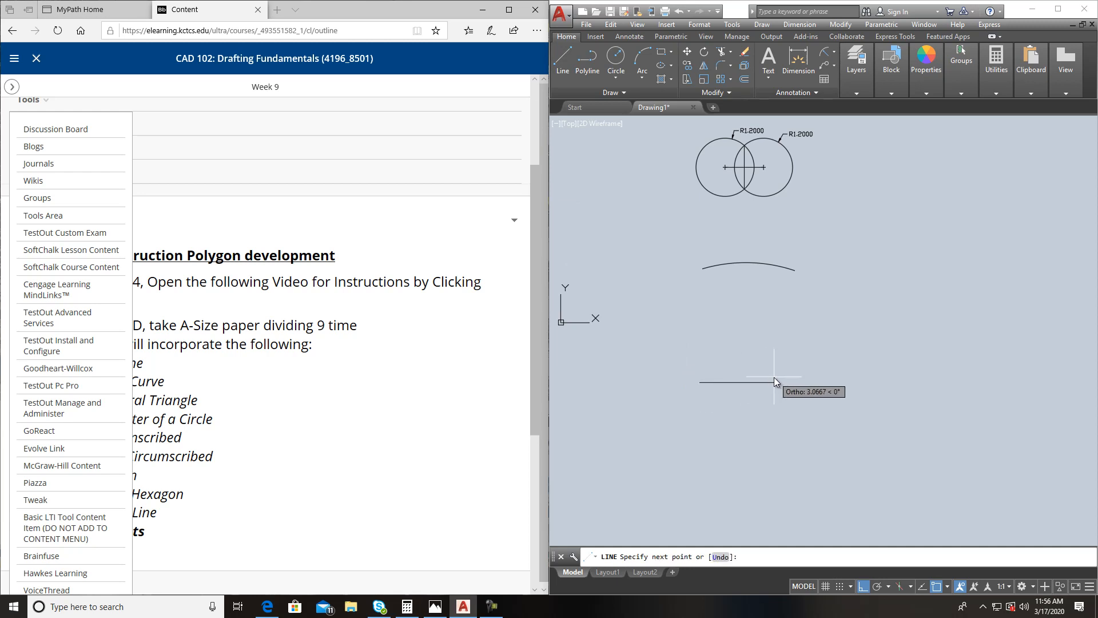
{"action": "type", "text": "2"}
{"action": "key", "text": "Return"}
{"action": "key", "text": "Return"}
- Draw two circles of radius 2, one centred on each endpoint of the new horizontal line
{"action": "scroll", "coordinate": [744, 412], "scroll_direction": "up", "scroll_amount": 2}
{"action": "middle_click_drag", "start_coordinate": [745, 412], "coordinate": [765, 465]}
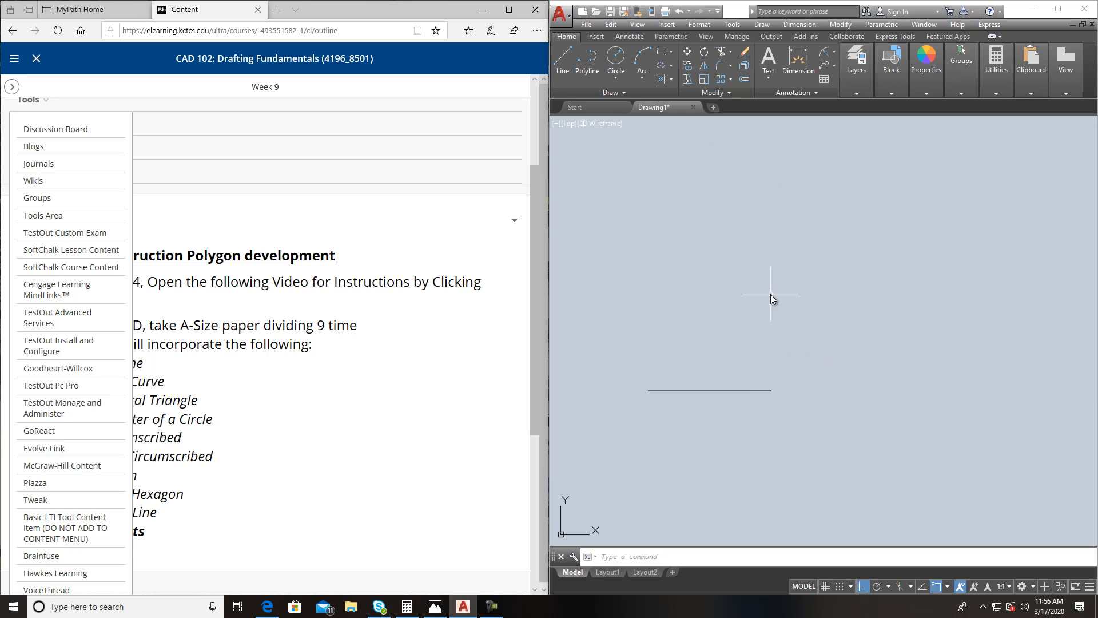
{"action": "left_click", "coordinate": [616, 57]}
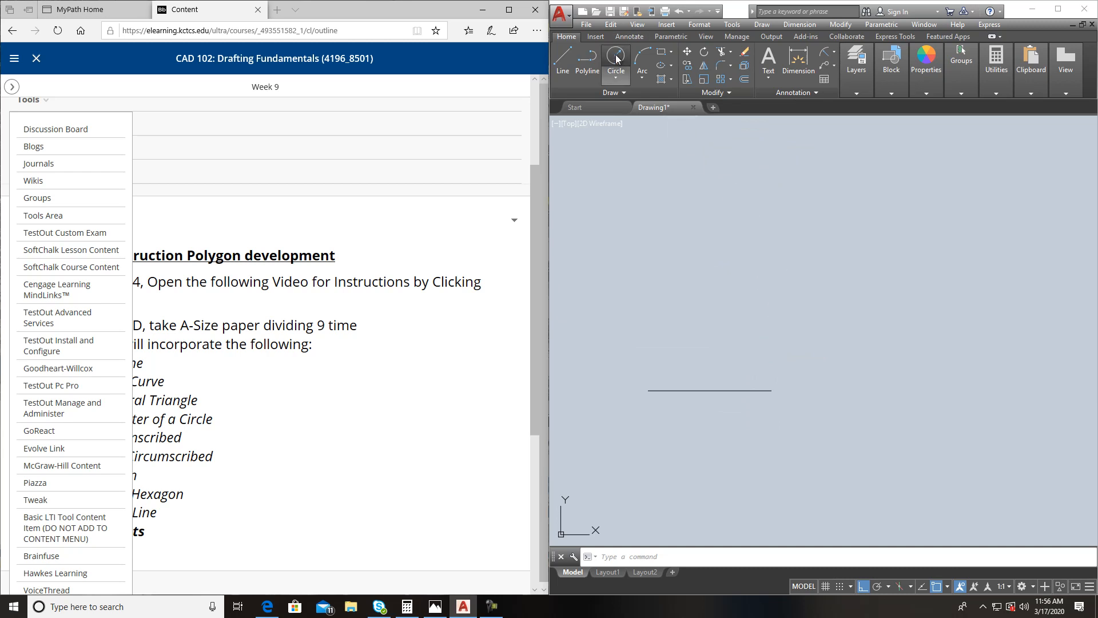
{"action": "left_click", "coordinate": [648, 390]}
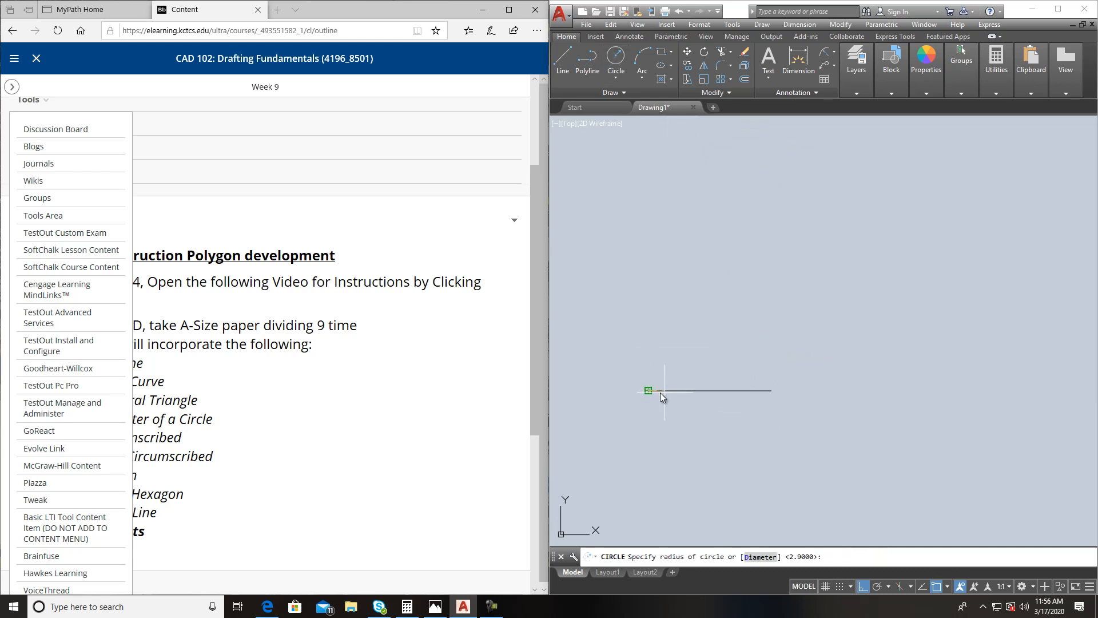
{"action": "left_click", "coordinate": [770, 392]}
{"action": "key", "text": "Return"}
{"action": "left_click", "coordinate": [774, 393]}
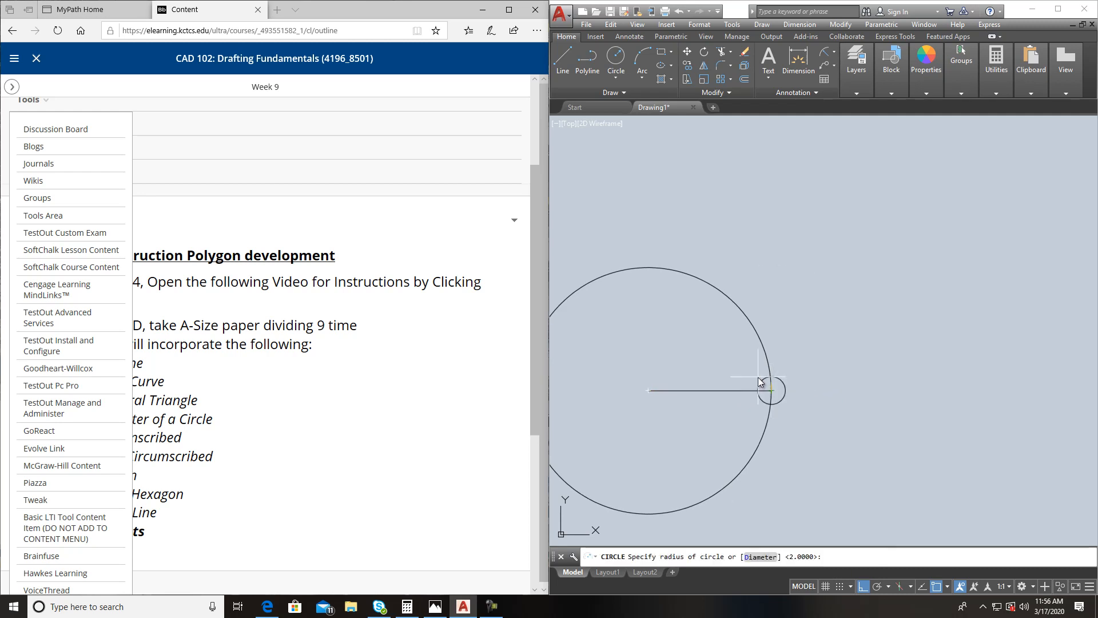
{"action": "type", "text": "2"}
{"action": "key", "text": "Return"}
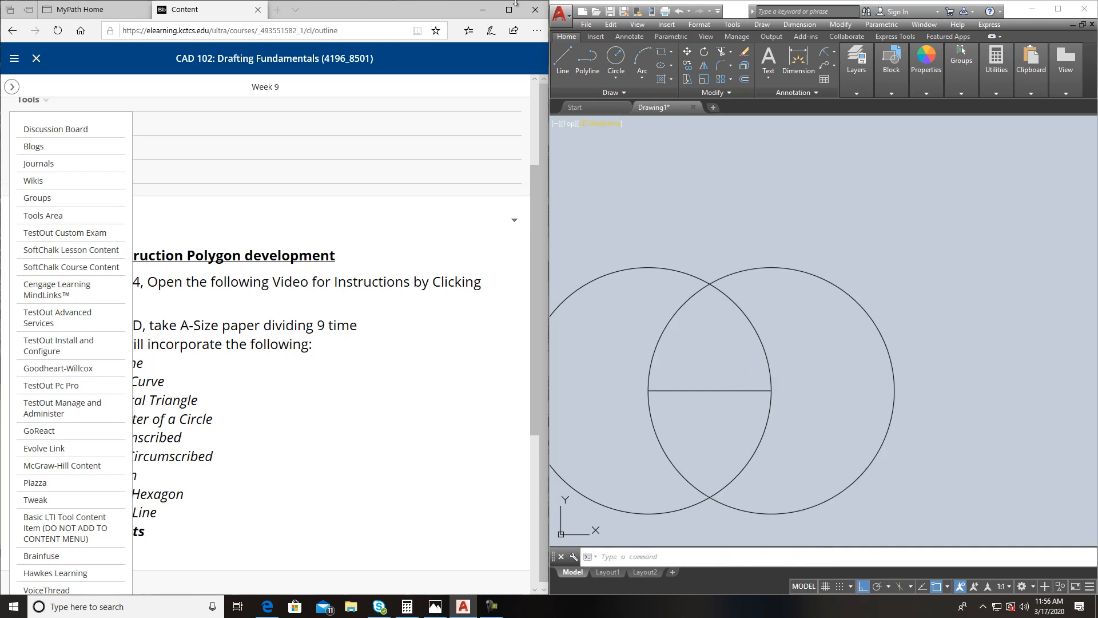
- Complete the equilateral triangle with lines from the base's left endpoint to the circles' upper intersection and down to the right endpoint, turning Ortho off
{"action": "left_click", "coordinate": [562, 59]}
{"action": "left_click", "coordinate": [648, 391]}
{"action": "left_click", "coordinate": [710, 284]}
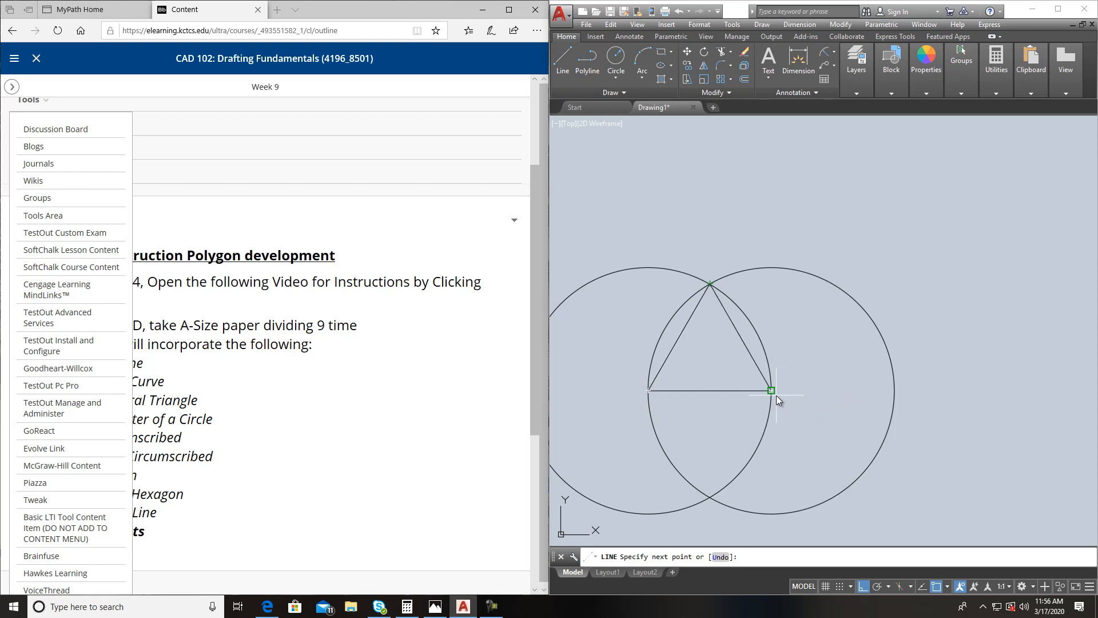
{"action": "left_click", "coordinate": [864, 586]}
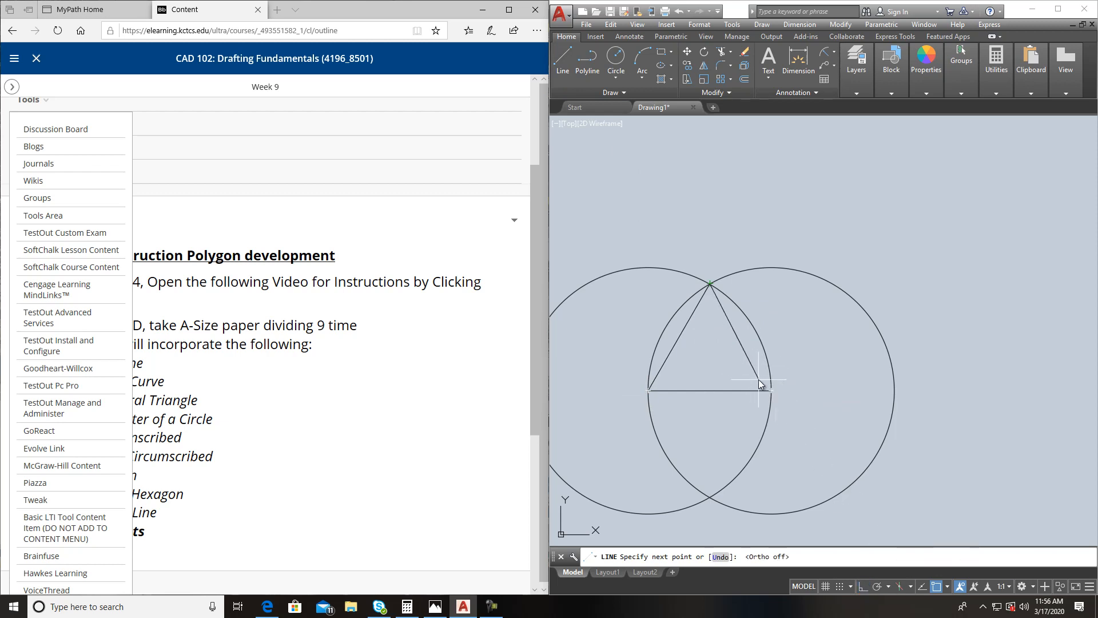
{"action": "left_click", "coordinate": [771, 390]}
{"action": "key", "text": "Return"}
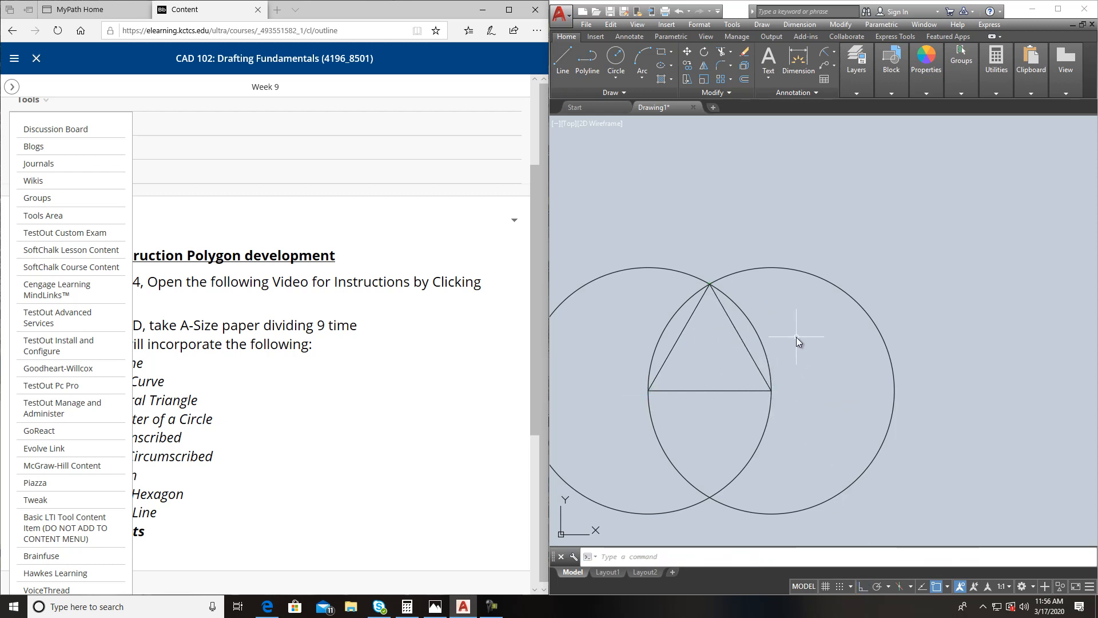
- Erase the two construction circles around the equilateral triangle
{"action": "scroll", "coordinate": [800, 332], "scroll_direction": "down", "scroll_amount": 2}
{"action": "left_click", "coordinate": [795, 322]}
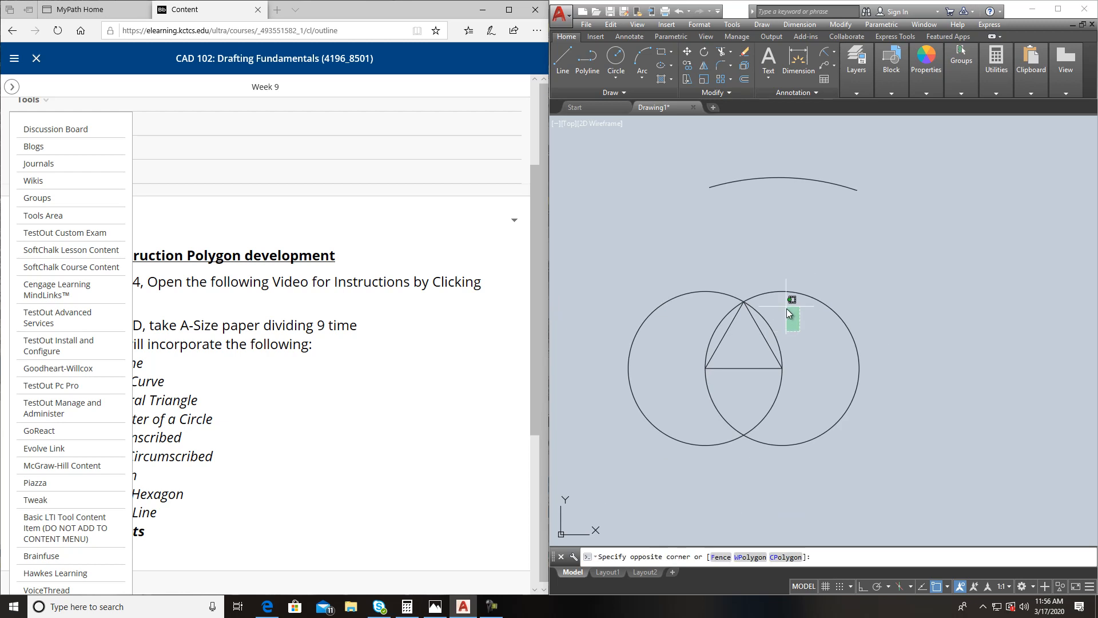
{"action": "left_click", "coordinate": [767, 282]}
{"action": "key", "text": "Delete"}
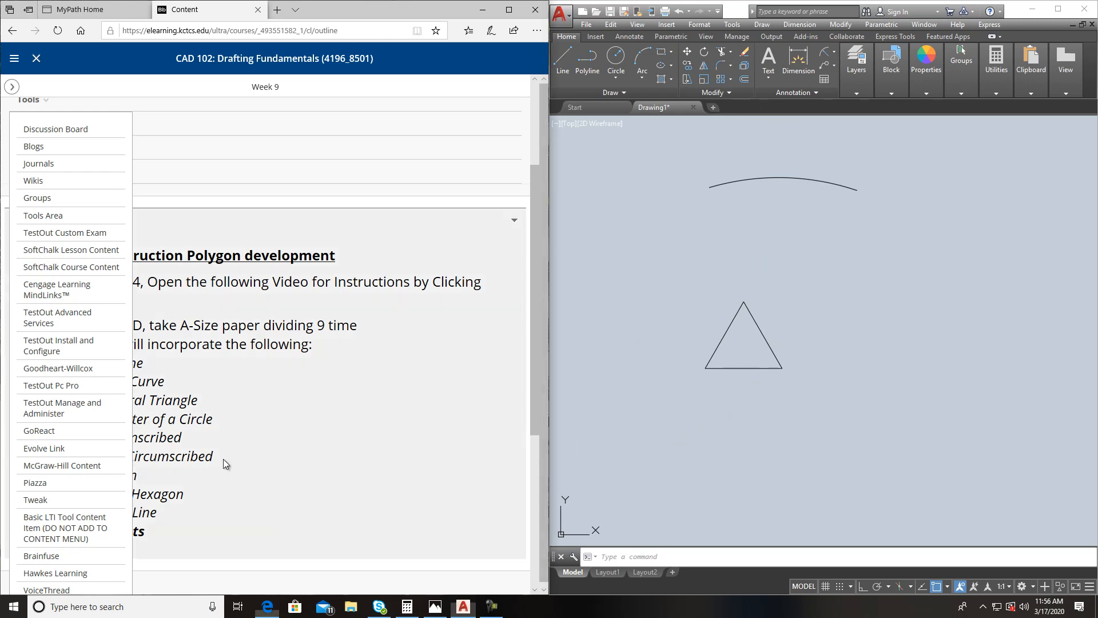
- Switch to the browser, close the open Tools list and check the remaining constructions in the Project 11 instructions
{"action": "left_click", "coordinate": [201, 311]}
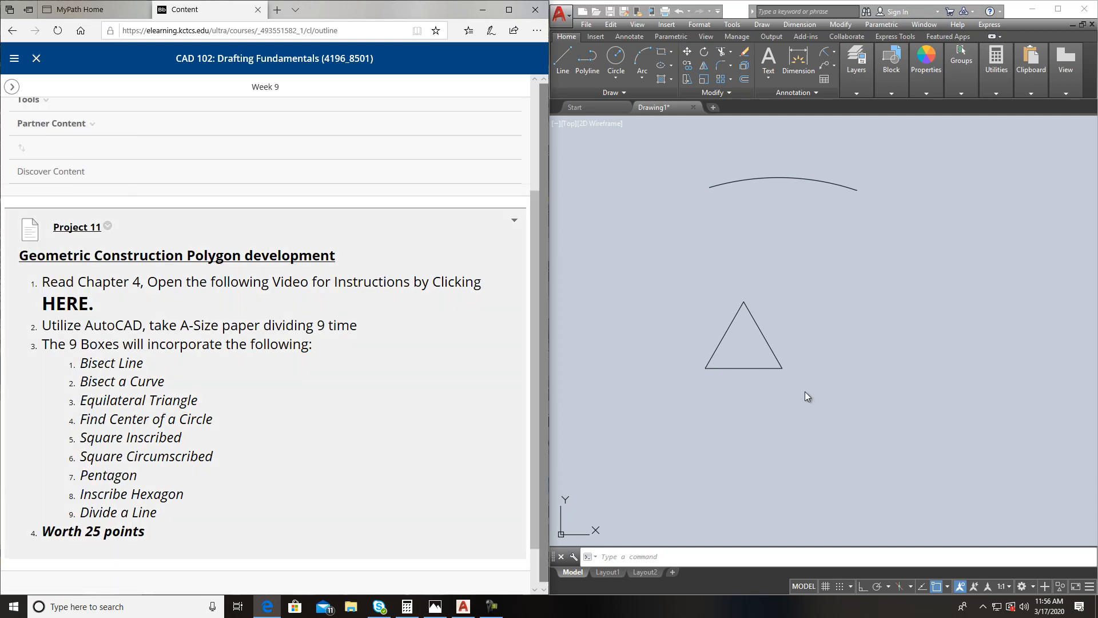
{"action": "scroll", "coordinate": [812, 386], "scroll_direction": "down", "scroll_amount": 2}
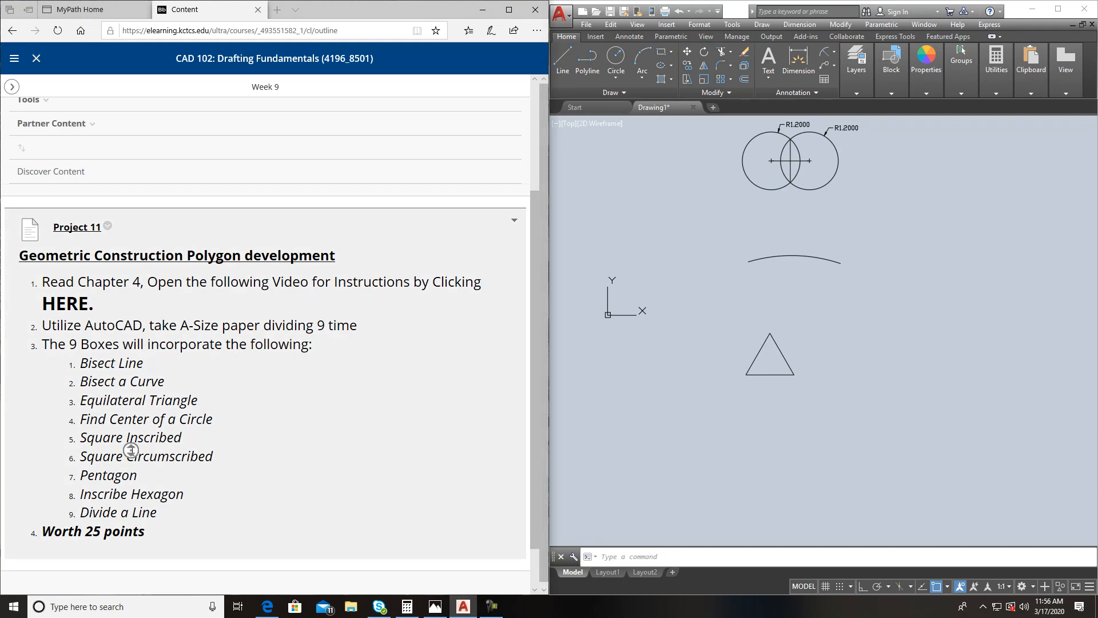
{"action": "middle_click", "coordinate": [132, 450]}
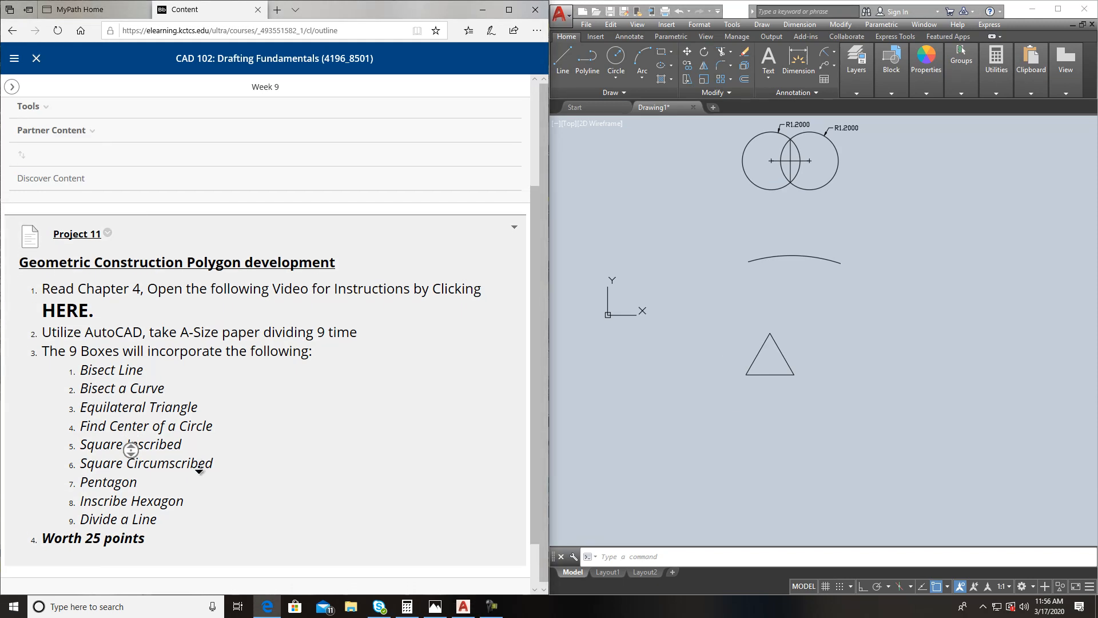
{"action": "left_click", "coordinate": [218, 477]}
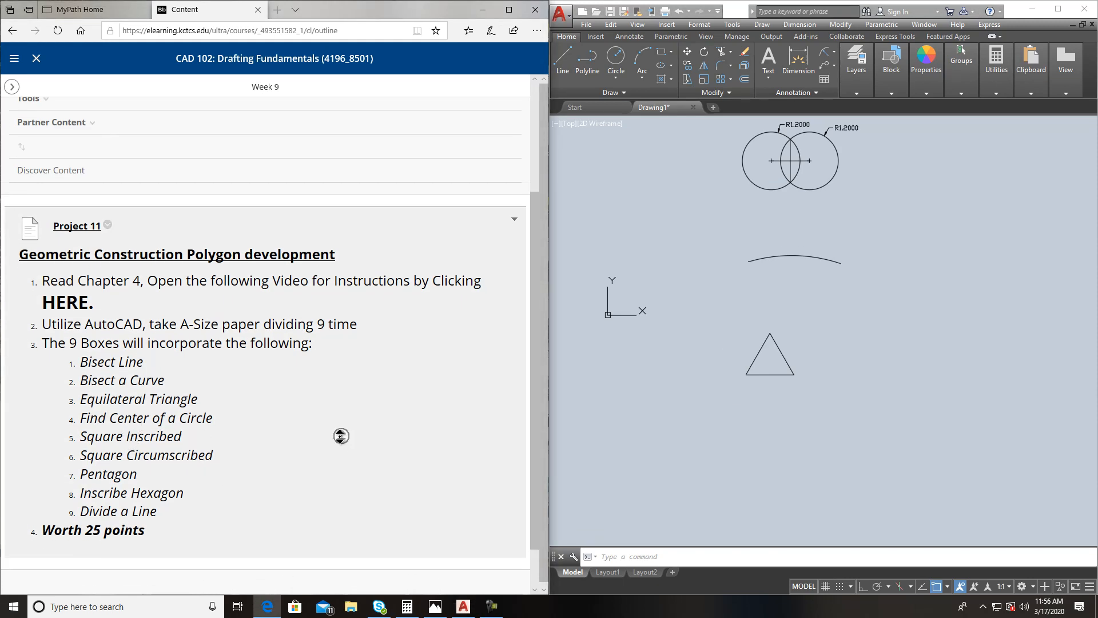
- Switch to AutoCAD and draw a freehand-sized Center, Radius circle in the empty area to the right of the triangle
{"action": "left_click", "coordinate": [625, 71]}
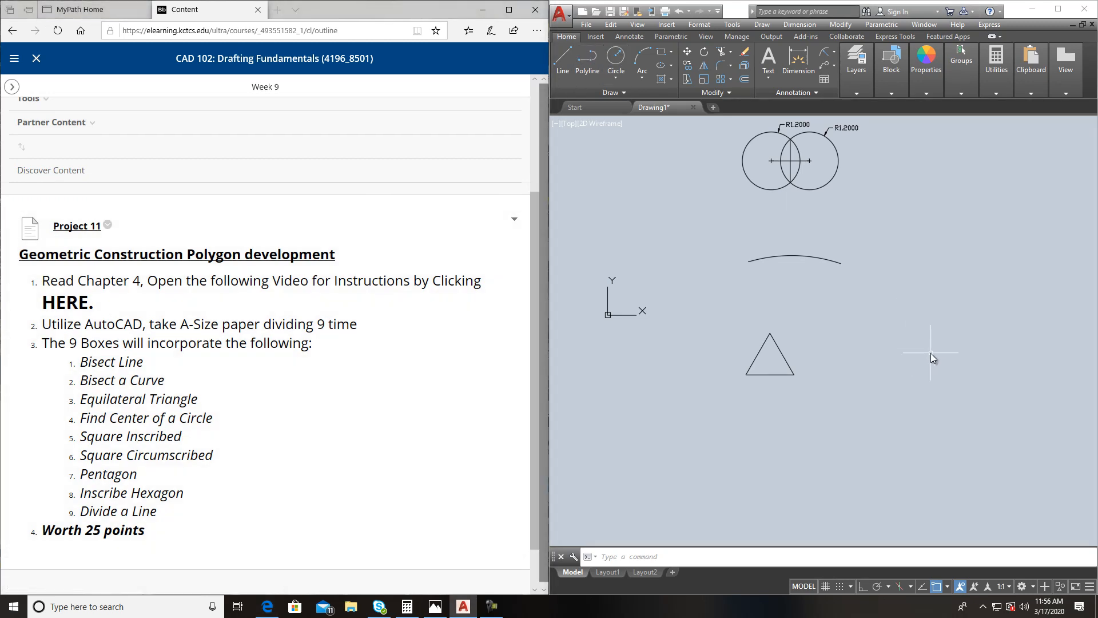
{"action": "left_click", "coordinate": [616, 80]}
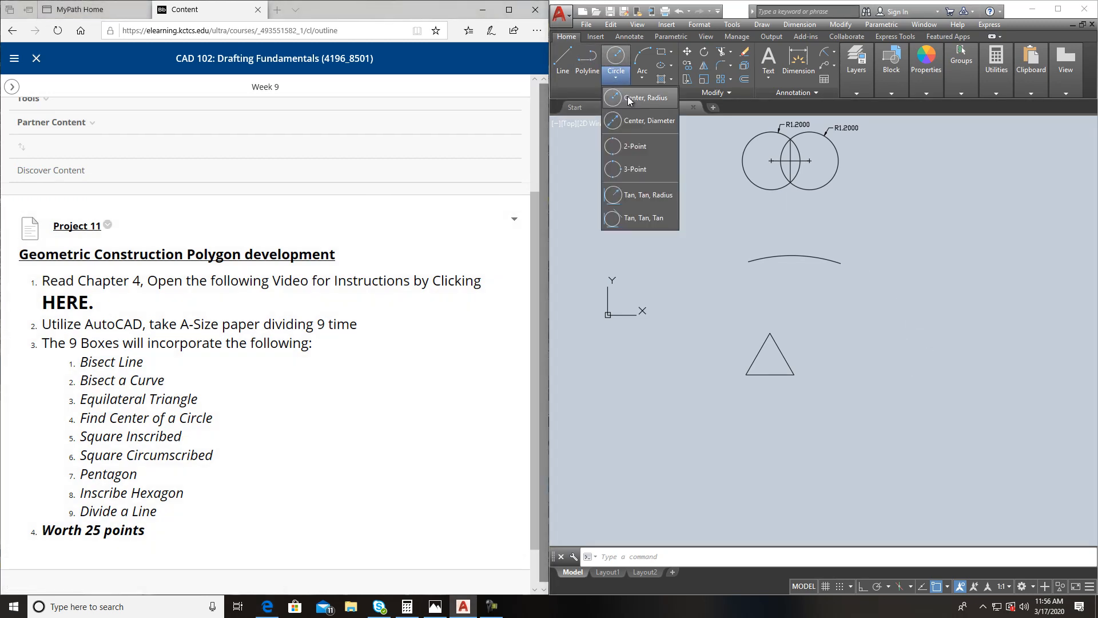
{"action": "left_click", "coordinate": [626, 95]}
{"action": "left_click", "coordinate": [959, 392]}
{"action": "left_click", "coordinate": [961, 332]}
{"action": "middle_click_drag", "start_coordinate": [984, 376], "coordinate": [732, 341]}
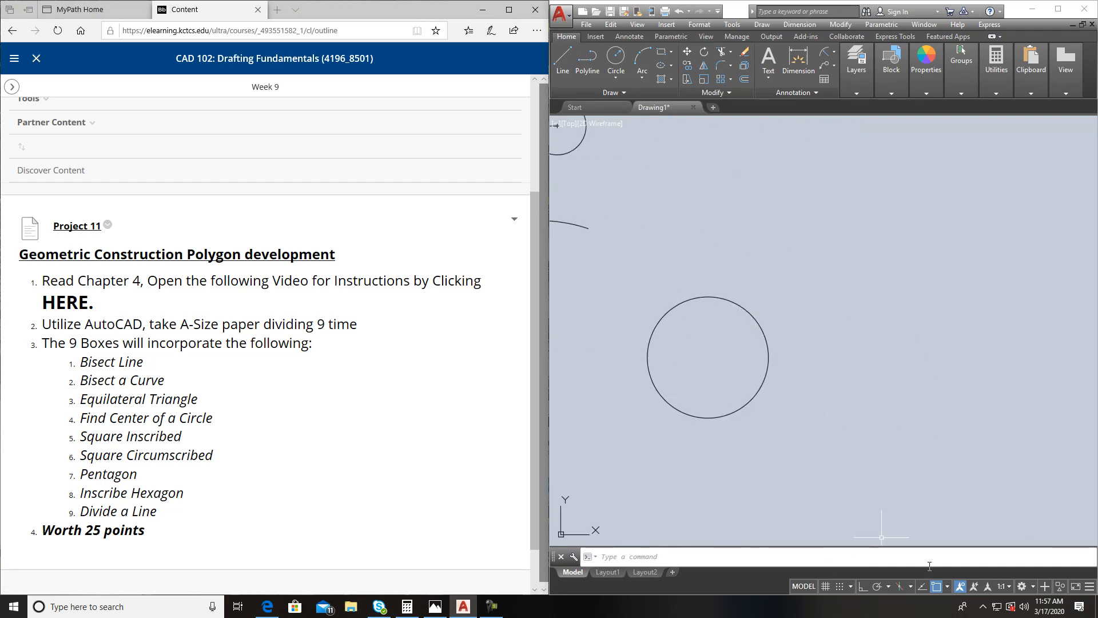
{"action": "left_click", "coordinate": [947, 587]}
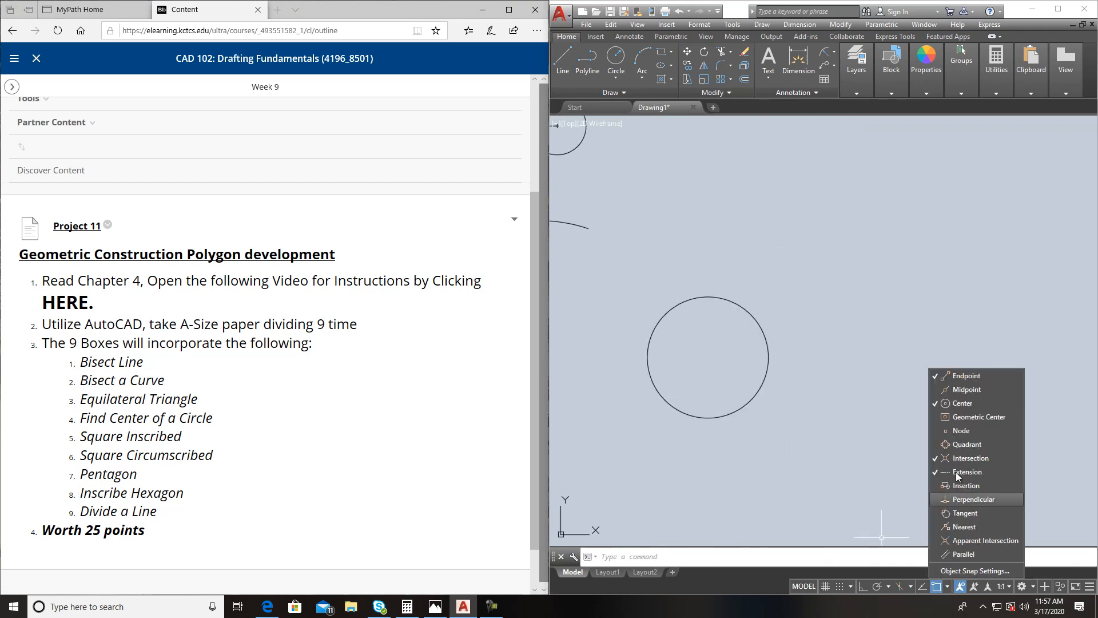
{"action": "left_click", "coordinate": [883, 354]}
{"action": "left_click", "coordinate": [563, 60]}
{"action": "key", "text": "Escape"}
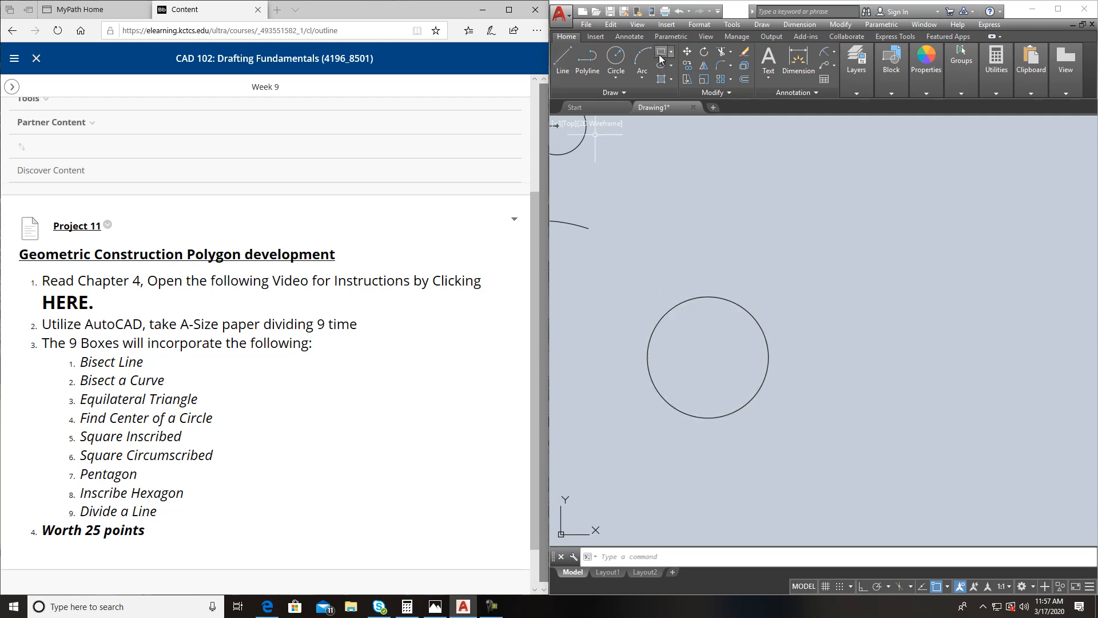
- Turn on the Quadrant object snap
{"action": "left_click", "coordinate": [563, 57]}
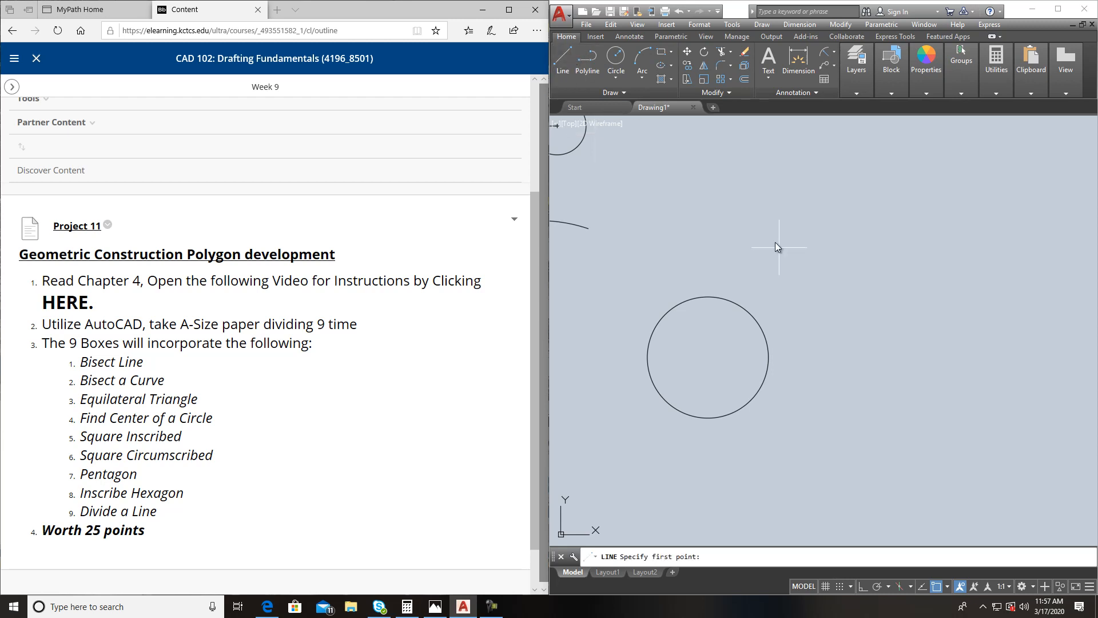
{"action": "left_click", "coordinate": [948, 587]}
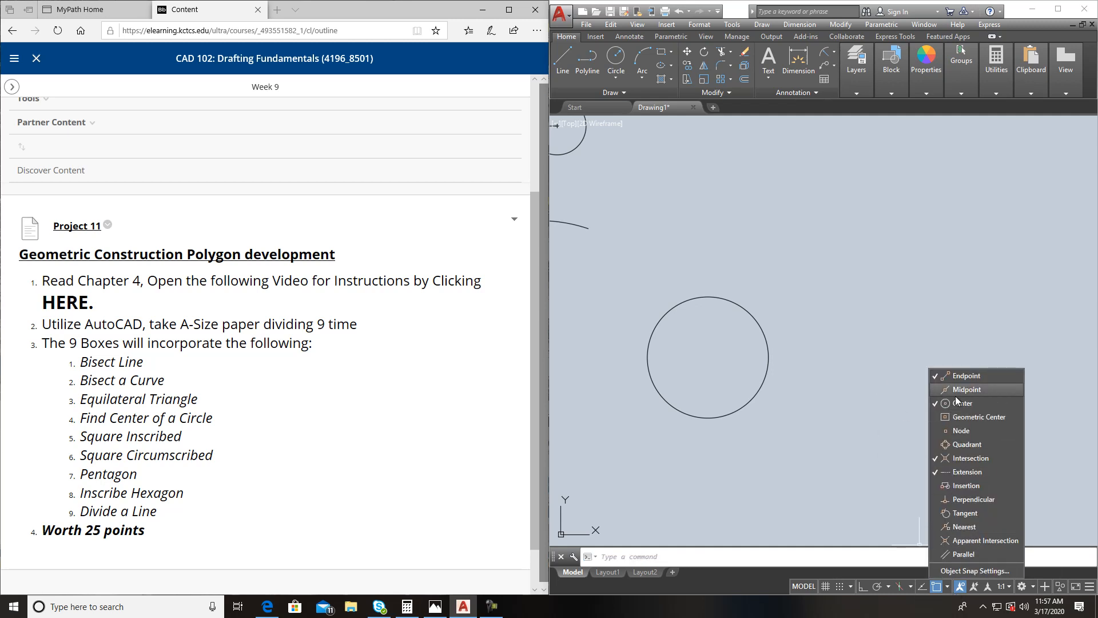
{"action": "left_click", "coordinate": [967, 445]}
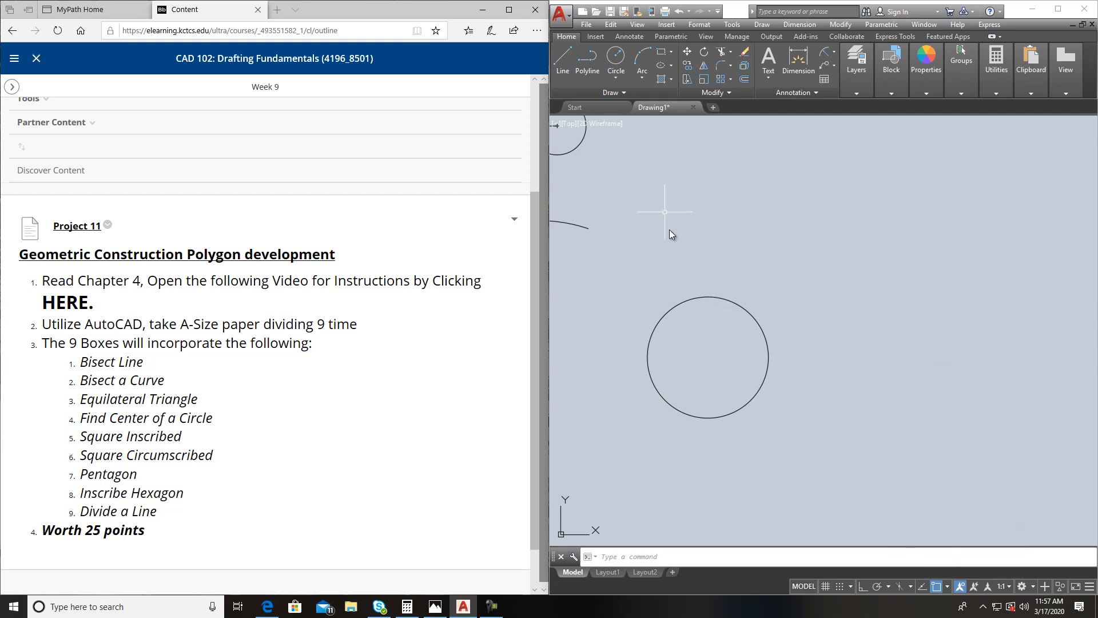
- Draw a roughly horizontal line from the circle's top quadrant to a point just beyond its right side
{"action": "left_click", "coordinate": [556, 55]}
{"action": "left_click", "coordinate": [714, 296]}
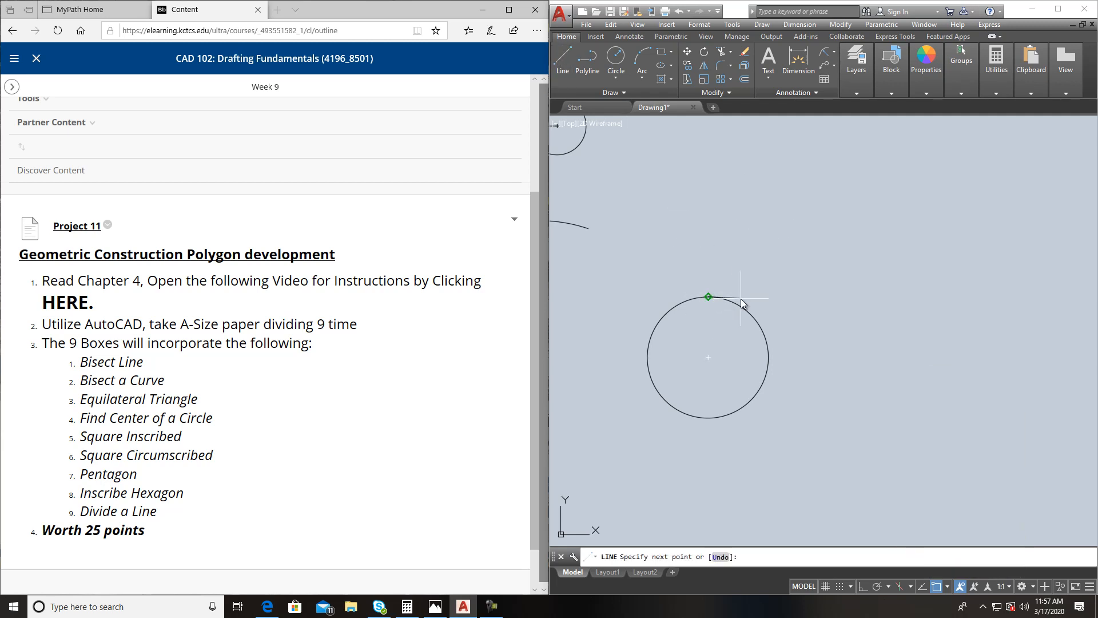
{"action": "left_click", "coordinate": [792, 298]}
{"action": "key", "text": "Return"}
- Draw a line from the circle's right quadrant perpendicular to the line at the top
{"action": "key", "text": "Return"}
{"action": "left_click", "coordinate": [768, 357]}
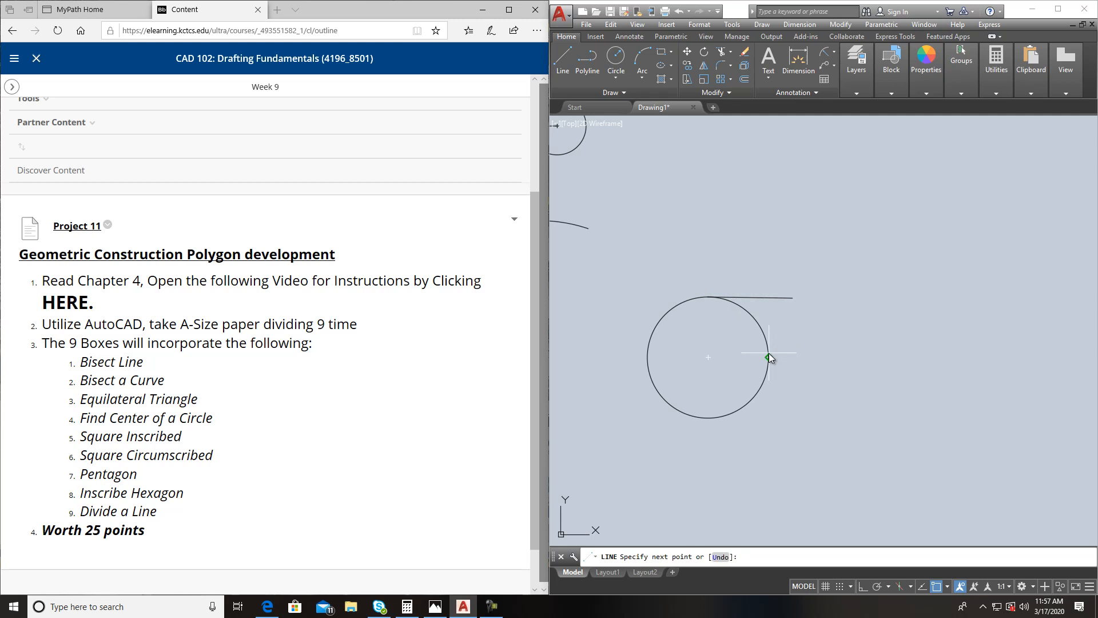
{"action": "right_click", "coordinate": [772, 296], "text": "shift"}
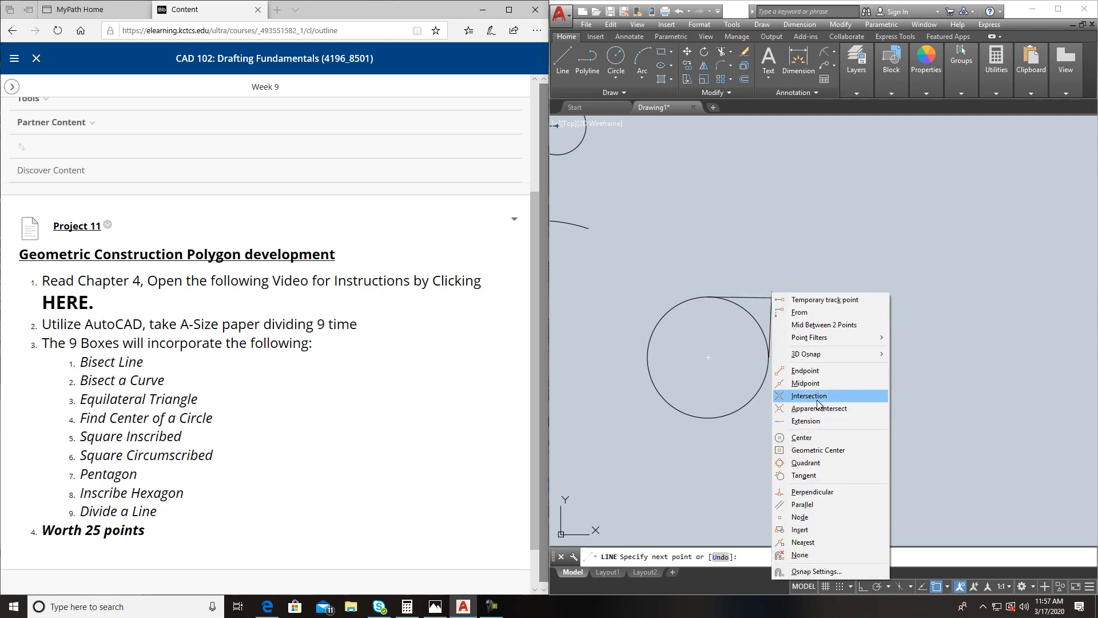
{"action": "left_click", "coordinate": [812, 491]}
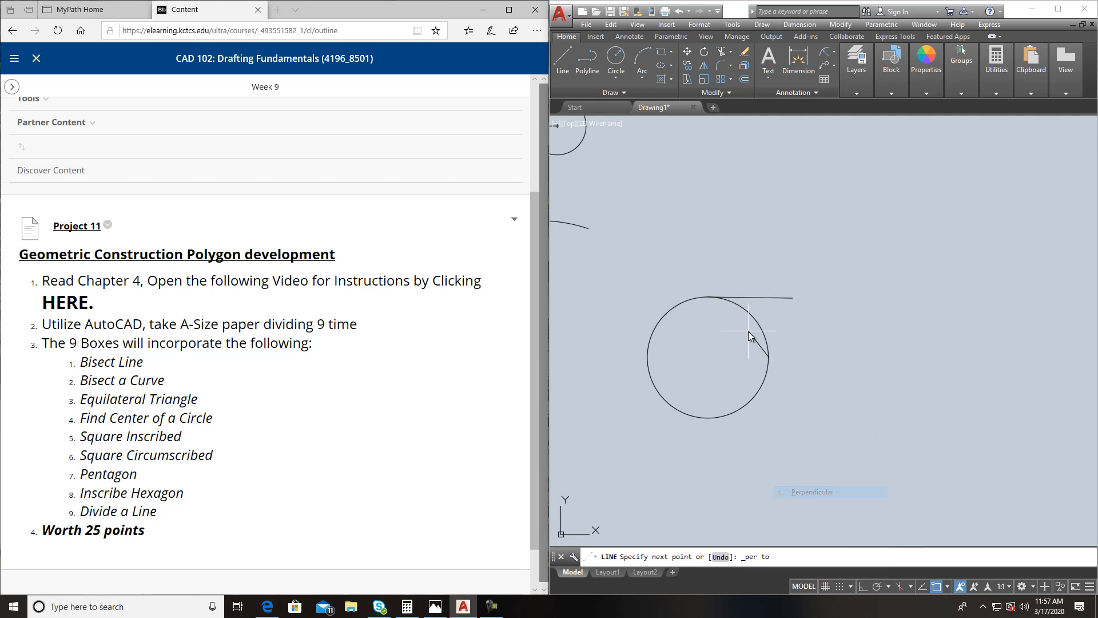
{"action": "left_click", "coordinate": [771, 300]}
{"action": "key", "text": "Return"}
- Draw a horizontal line with Ortho on from the circle's bottom quadrant to a point just beyond its left side
{"action": "key", "text": "Return"}
{"action": "left_click", "coordinate": [715, 420]}
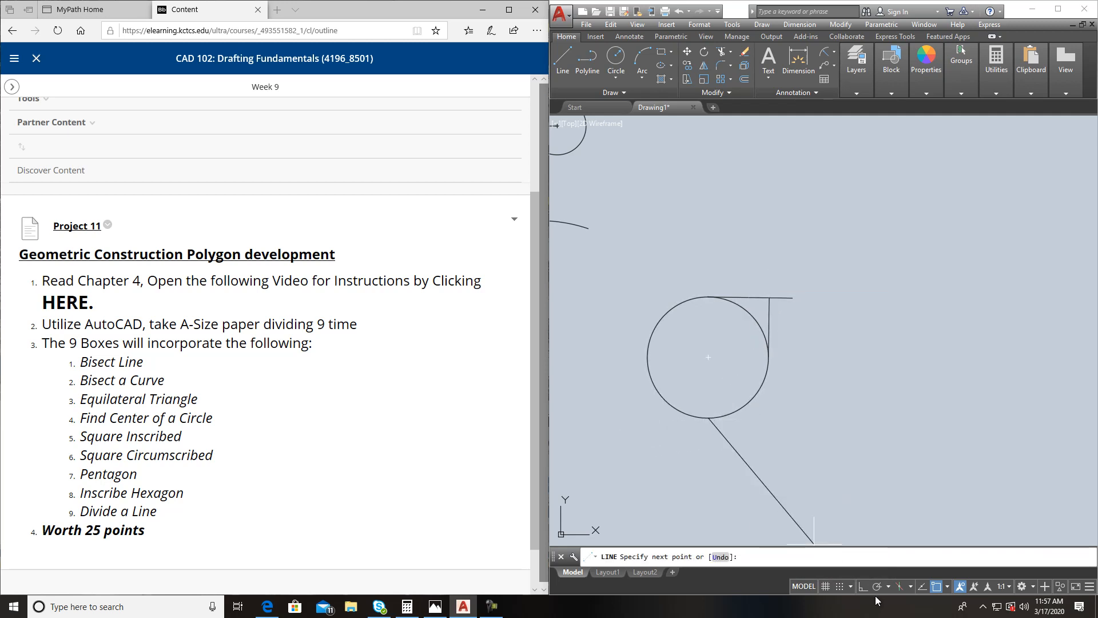
{"action": "left_click", "coordinate": [862, 585]}
{"action": "left_click", "coordinate": [609, 422]}
{"action": "key", "text": "Return"}
- Draw a line from the circle's left quadrant perpendicular to the horizontal line at the bottom
{"action": "key", "text": "Return"}
{"action": "left_click", "coordinate": [645, 360]}
{"action": "right_click", "coordinate": [649, 427], "text": "shift"}
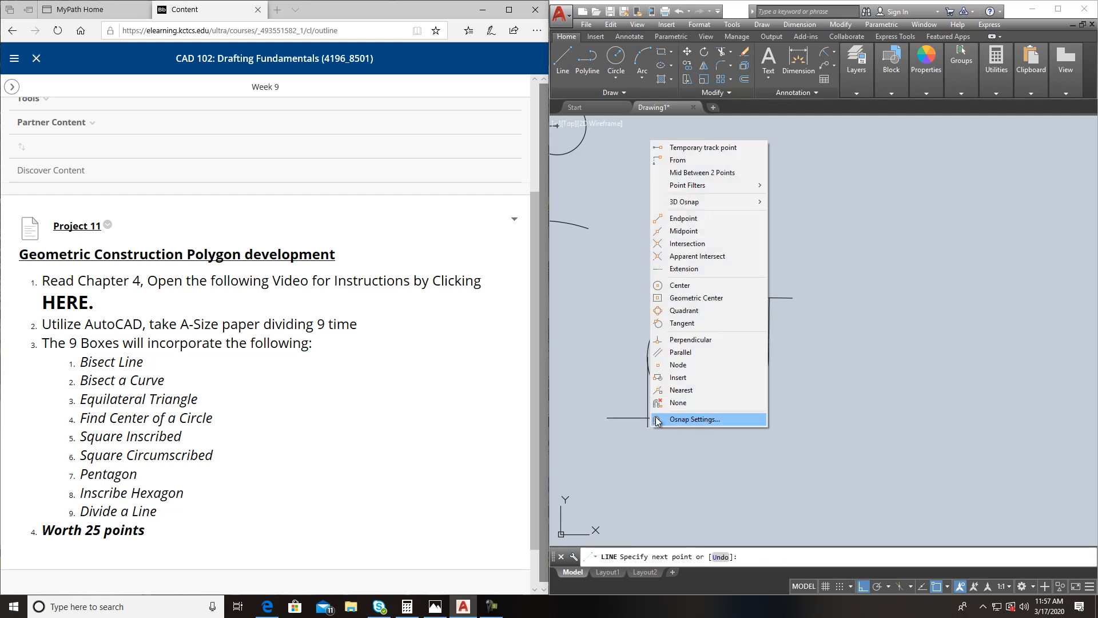
{"action": "left_click", "coordinate": [692, 340]}
{"action": "left_click", "coordinate": [650, 423]}
{"action": "key", "text": "Return"}
- Draw a diagonal line through the circle from the lower-left corner to the upper-right corner of the construction lines
{"action": "left_click", "coordinate": [562, 60]}
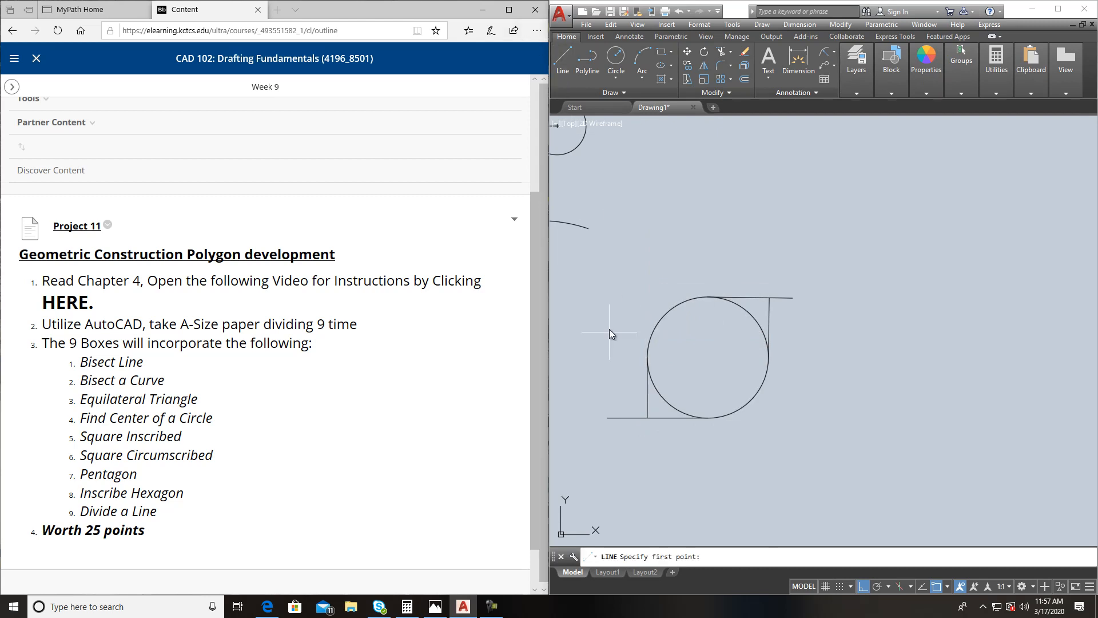
{"action": "left_click", "coordinate": [647, 418]}
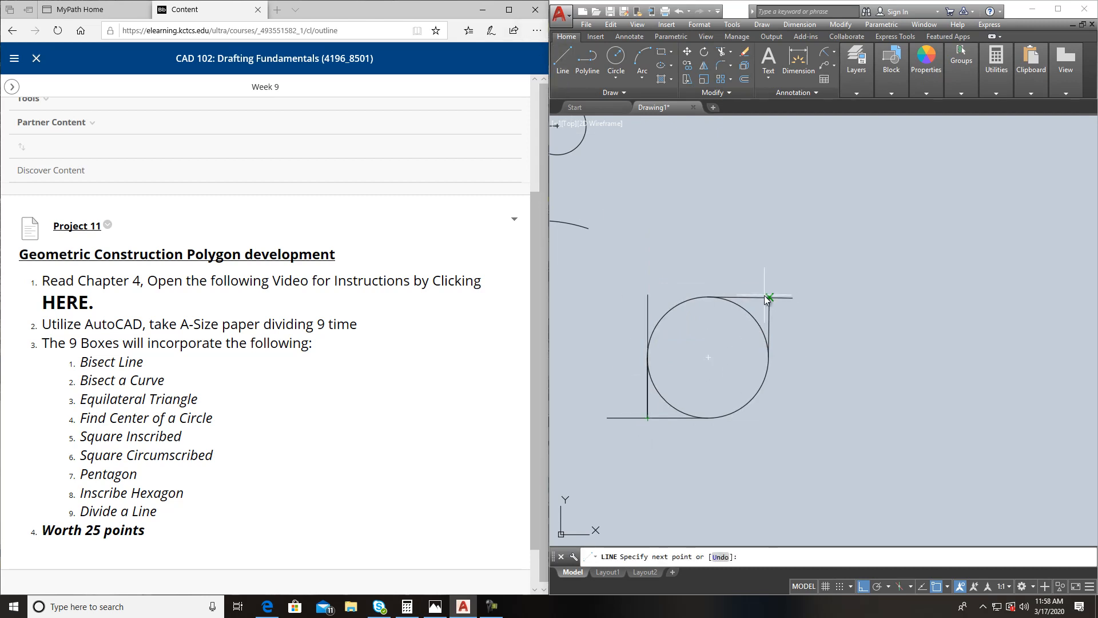
{"action": "left_click", "coordinate": [769, 297]}
{"action": "key", "text": "Return"}
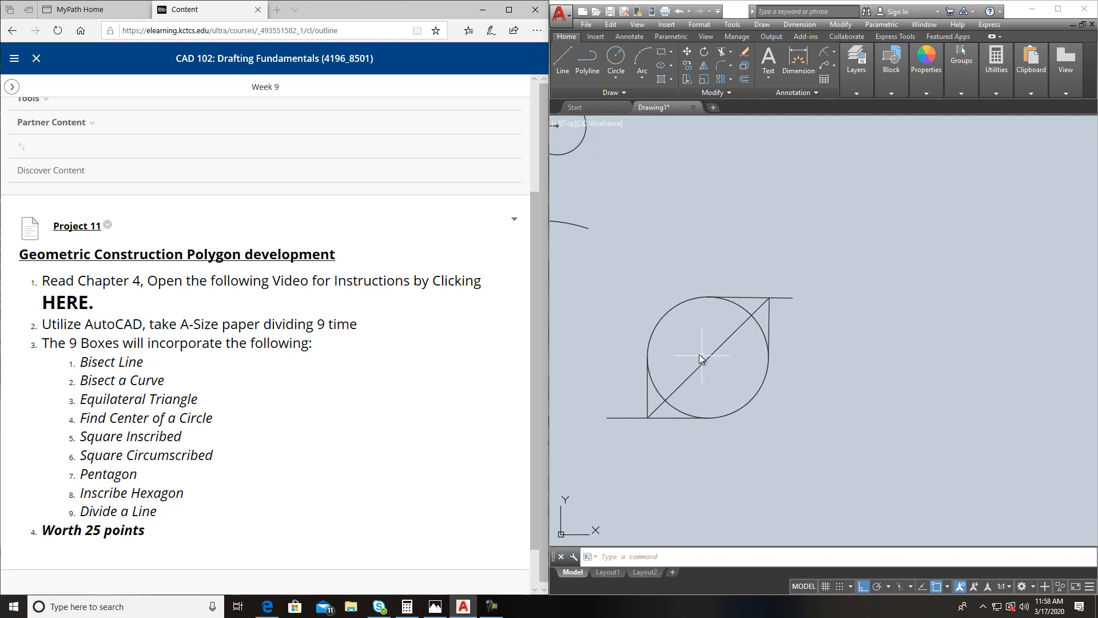
- Delete all the construction lines around the circle, including the diagonal, keeping only the circle
{"action": "left_click", "coordinate": [786, 319]}
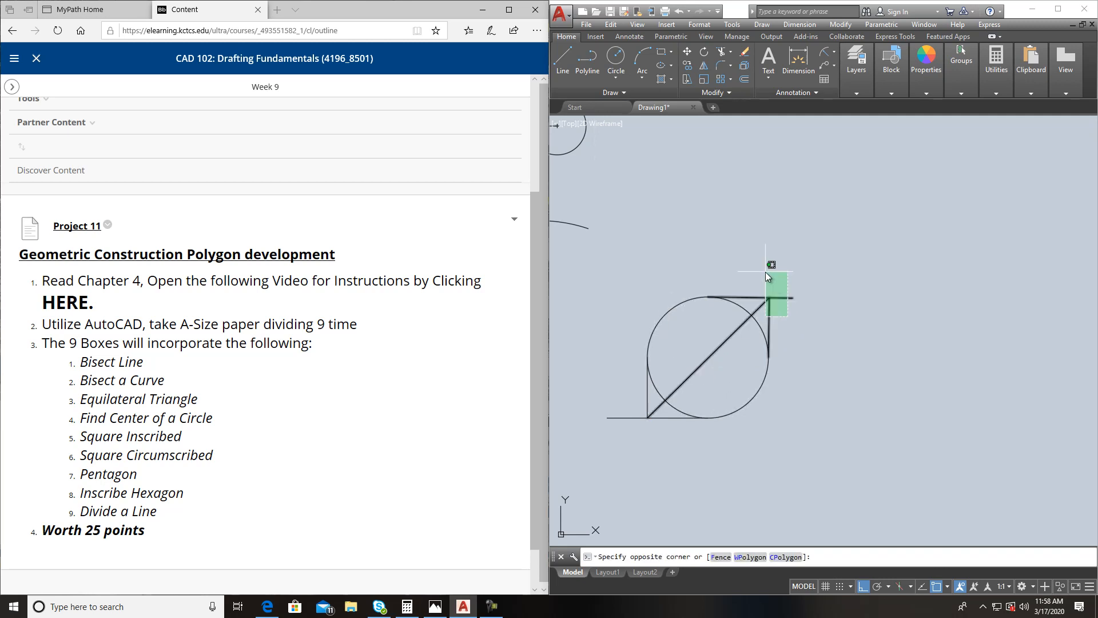
{"action": "left_click", "coordinate": [764, 273]}
{"action": "key", "text": "Delete"}
{"action": "left_click", "coordinate": [650, 441]}
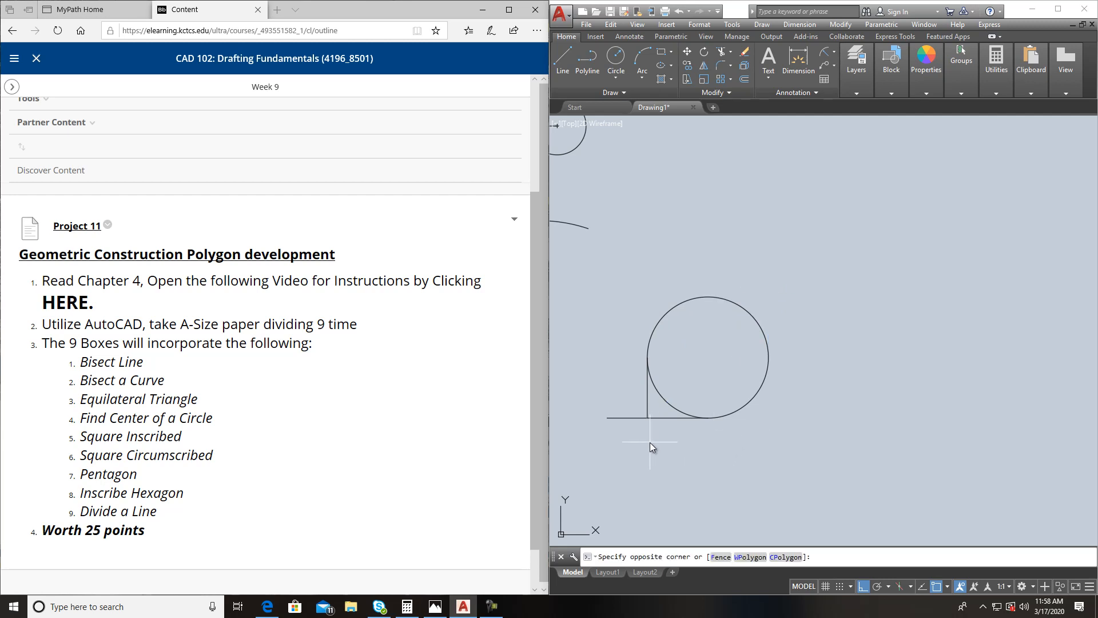
{"action": "left_click", "coordinate": [622, 397]}
{"action": "key", "text": "Delete"}
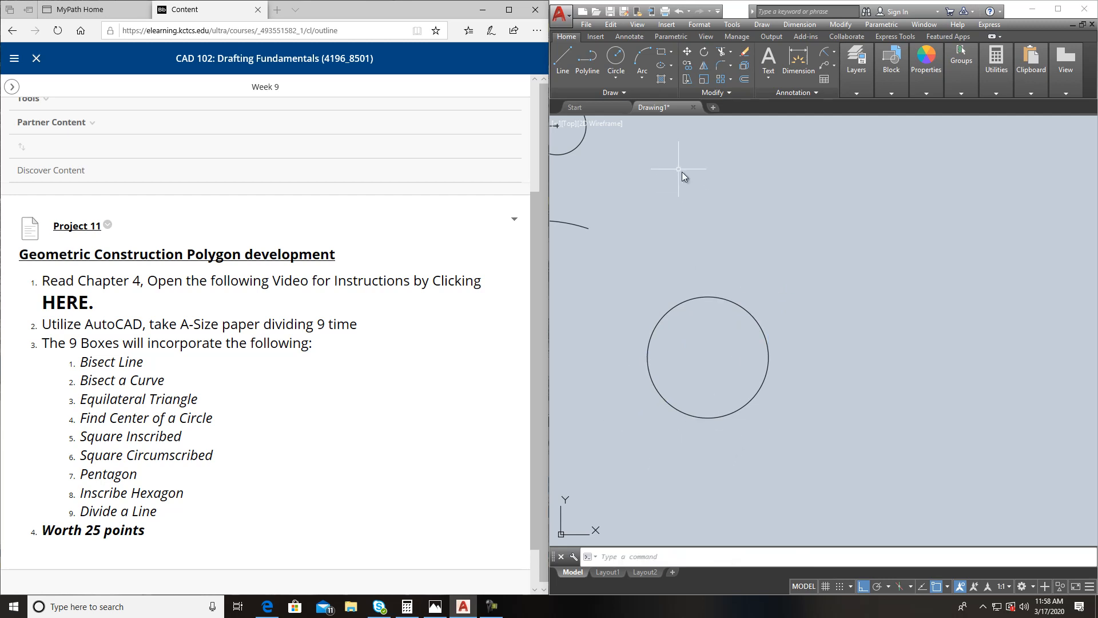
- Draw a slanted line with Ortho off across the circle's lower-left arc, both ends extending outside the circle
{"action": "left_click", "coordinate": [561, 62]}
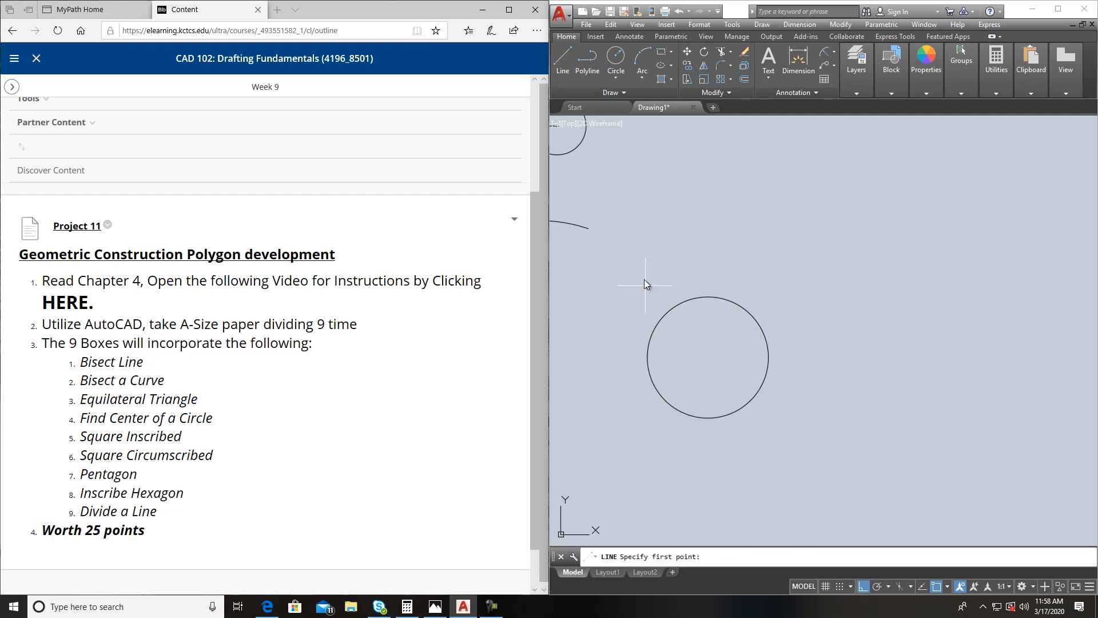
{"action": "mouse_move", "coordinate": [690, 363]}
{"action": "middle_mouse_down"}
{"action": "mouse_move", "coordinate": [642, 335]}
{"action": "mouse_move", "coordinate": [701, 328]}
{"action": "middle_mouse_up"}
{"action": "scroll", "coordinate": [641, 335], "scroll_direction": "up", "scroll_amount": 2}
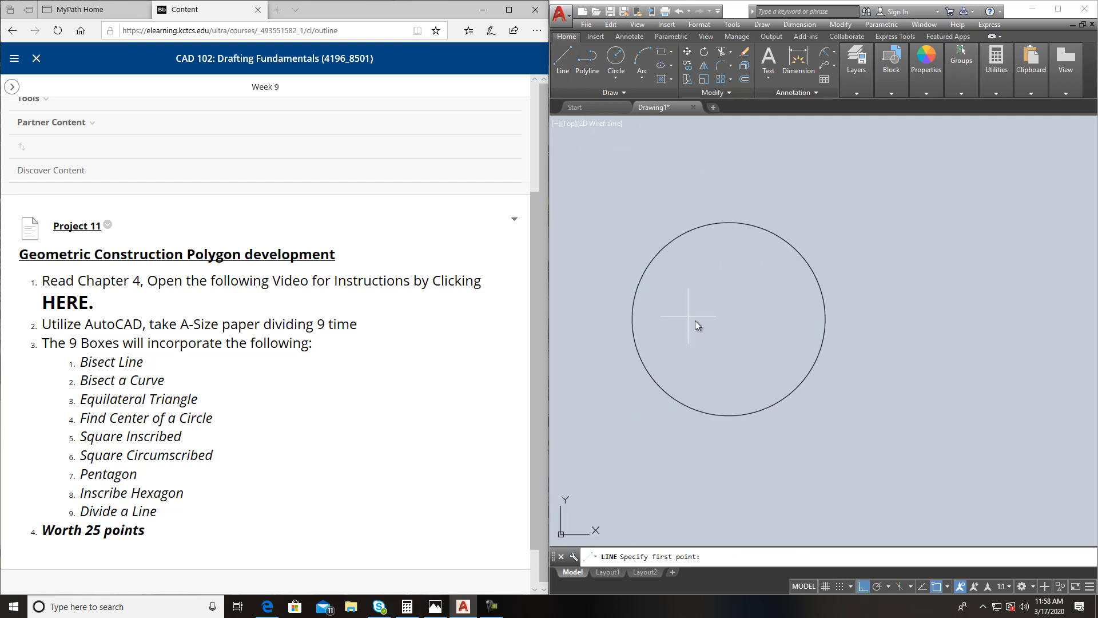
{"action": "left_click", "coordinate": [622, 289]}
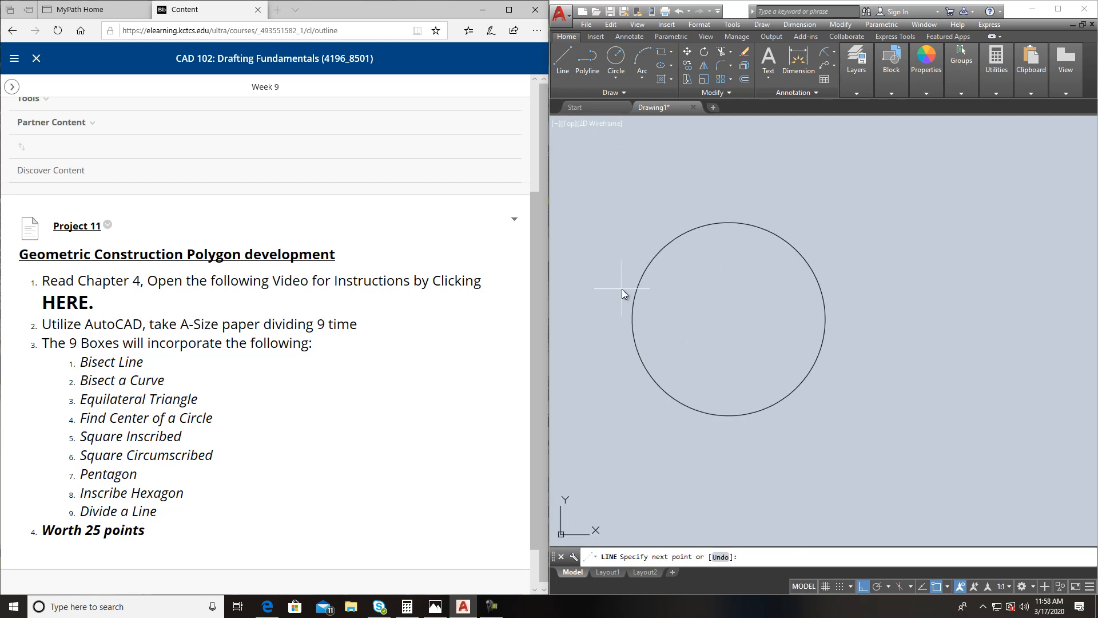
{"action": "left_click", "coordinate": [867, 587]}
{"action": "left_click", "coordinate": [697, 440]}
{"action": "key", "text": "Return"}
- Draw a second slanted line across the circle's lower-right arc, both ends extending outside the circle
{"action": "key", "text": "Return"}
{"action": "left_click", "coordinate": [753, 424]}
{"action": "left_click", "coordinate": [842, 279]}
{"action": "key", "text": "Return"}
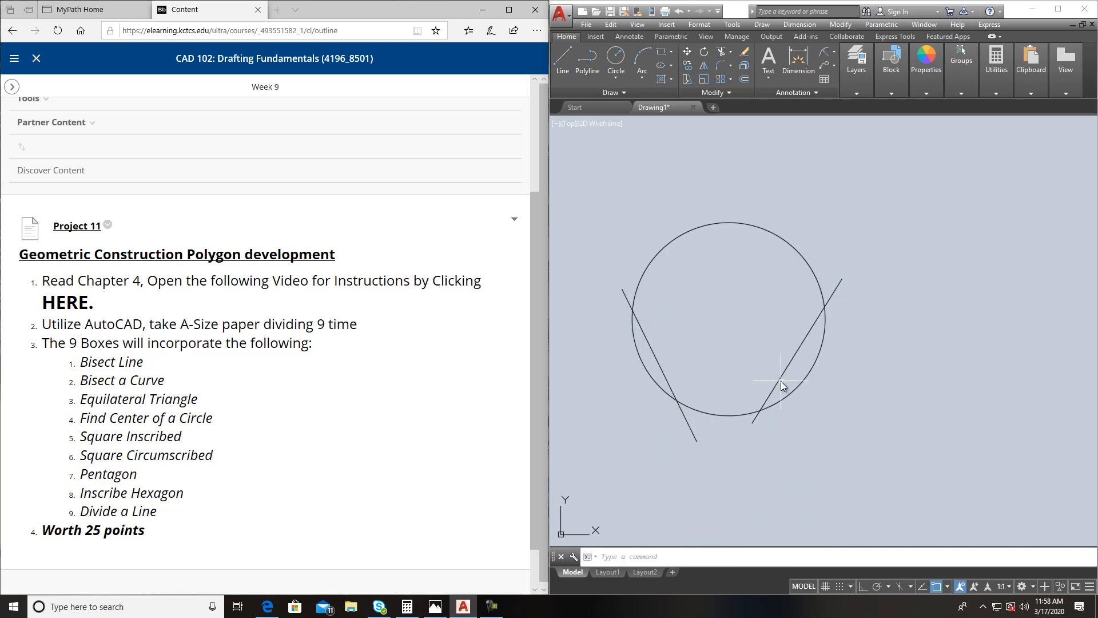
- Trim the overhanging ends of both slanted lines at the circle so they become chords
{"action": "left_click", "coordinate": [725, 53]}
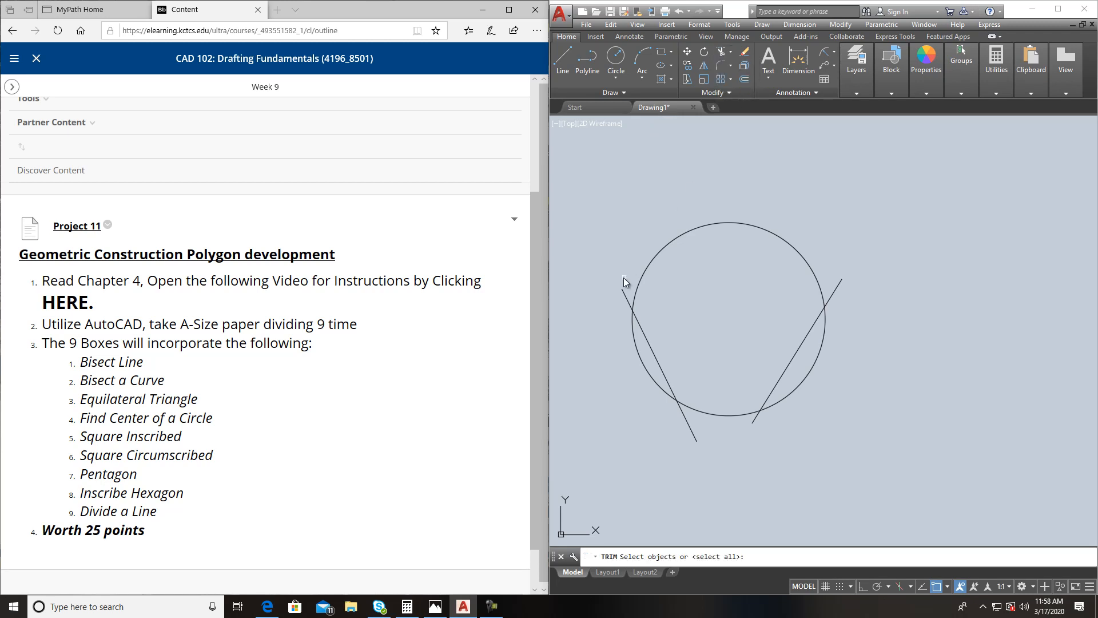
{"action": "key", "text": "Return"}
{"action": "left_click", "coordinate": [625, 297]}
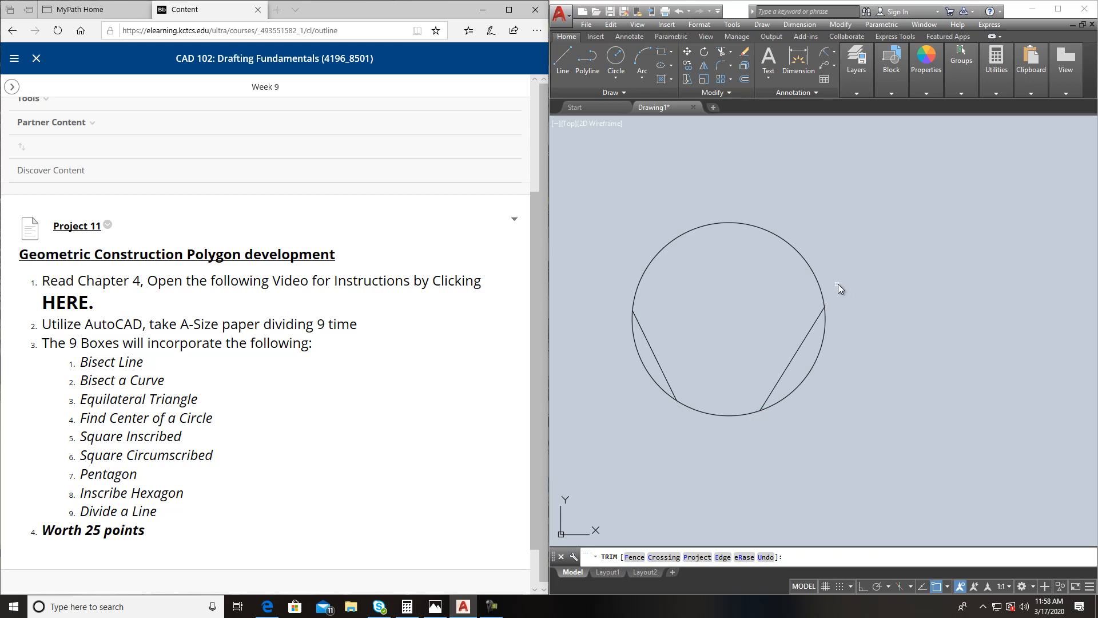
{"action": "key", "text": "Return"}
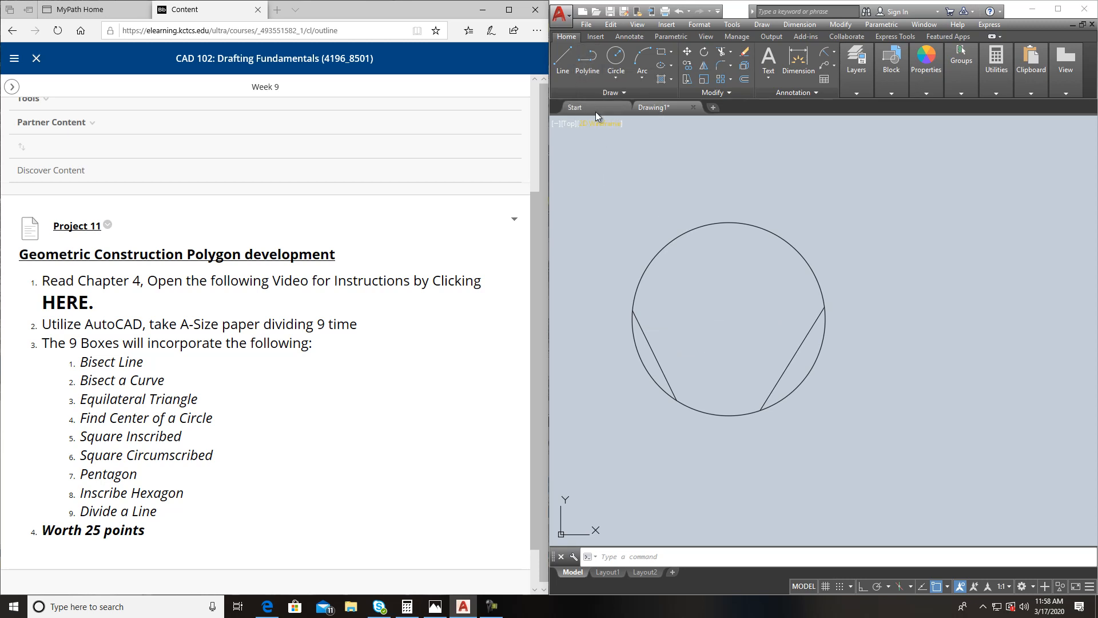
- Draw two Center, Radius circles of radius 2.1, one centered on each end of the left chord
{"action": "scroll", "coordinate": [860, 410], "scroll_direction": "down", "scroll_amount": 3}
{"action": "scroll", "coordinate": [834, 409], "scroll_direction": "up", "scroll_amount": 5}
{"action": "middle_click_drag", "start_coordinate": [788, 401], "coordinate": [729, 416]}
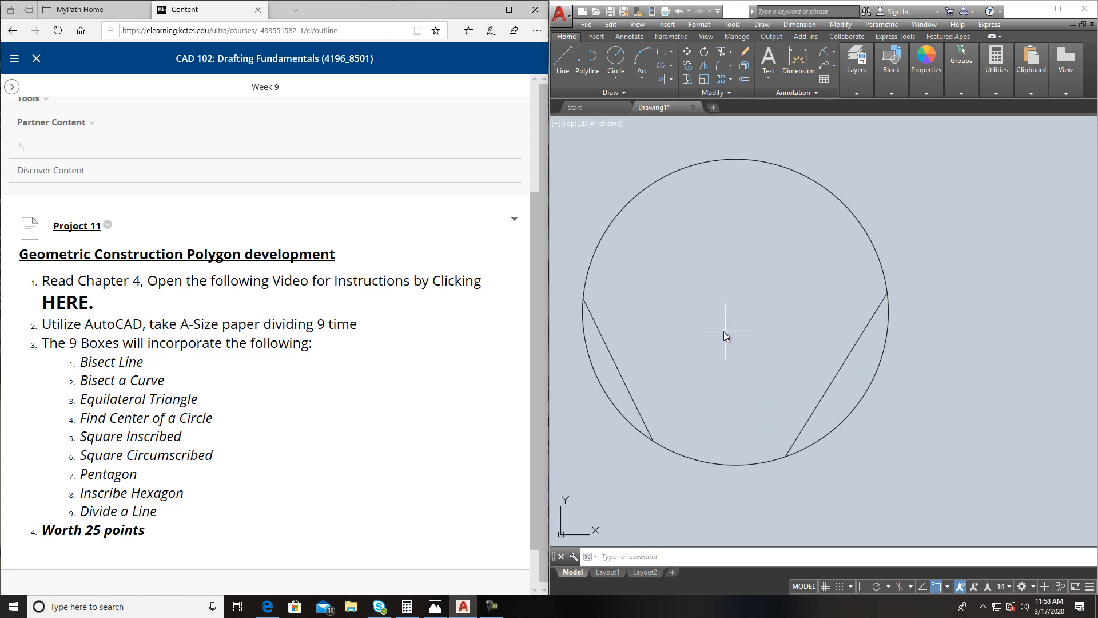
{"action": "scroll", "coordinate": [687, 249], "scroll_direction": "down", "scroll_amount": 2}
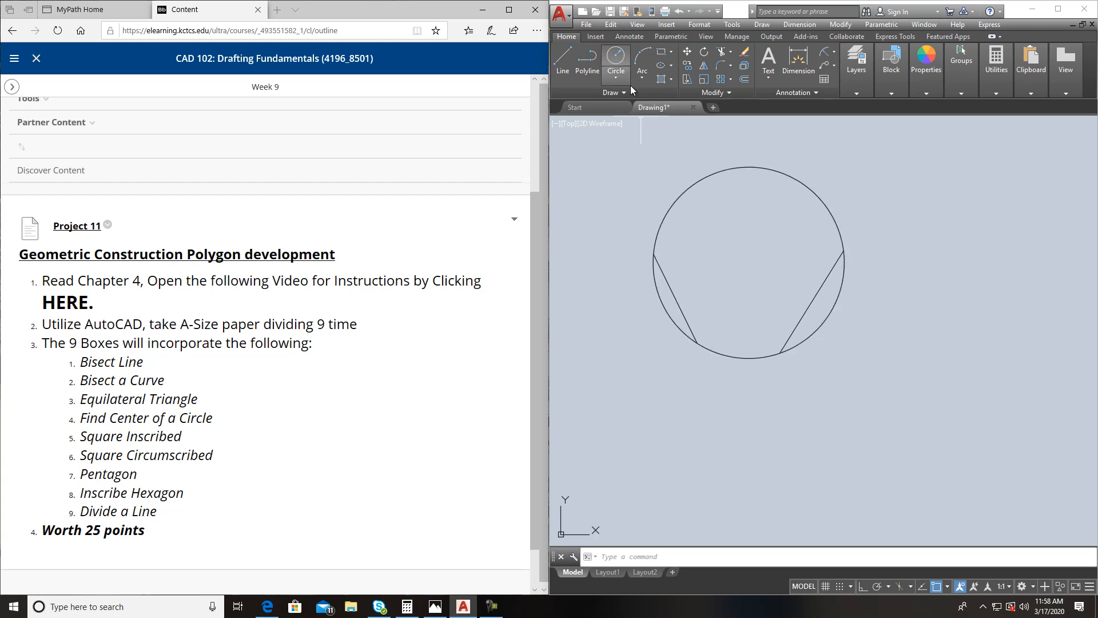
{"action": "left_click", "coordinate": [616, 77]}
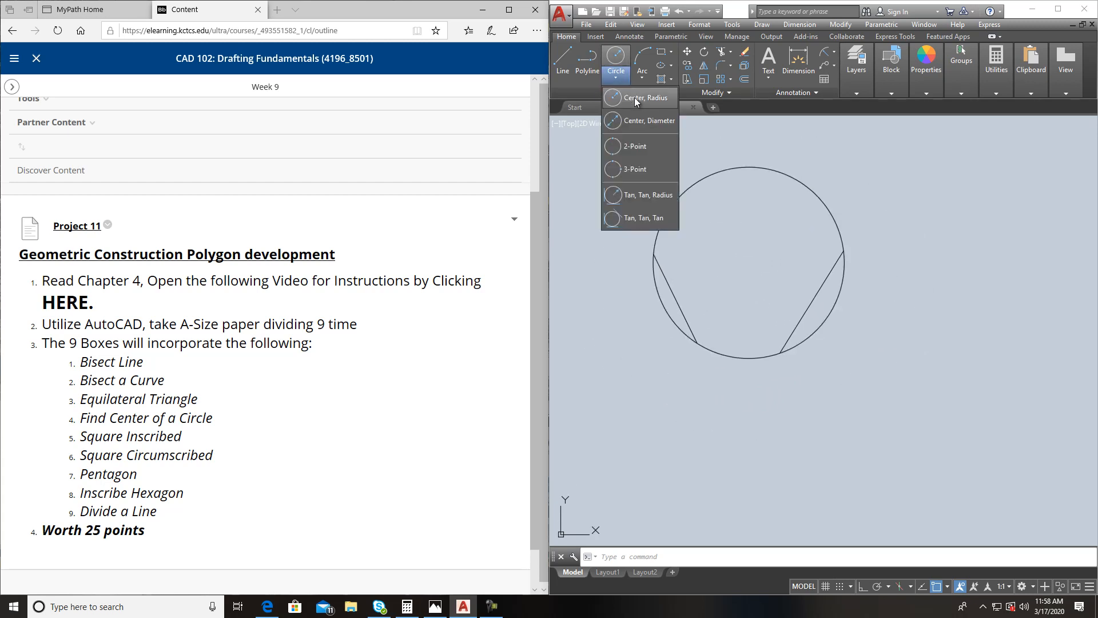
{"action": "left_click", "coordinate": [634, 97]}
{"action": "left_click", "coordinate": [697, 343]}
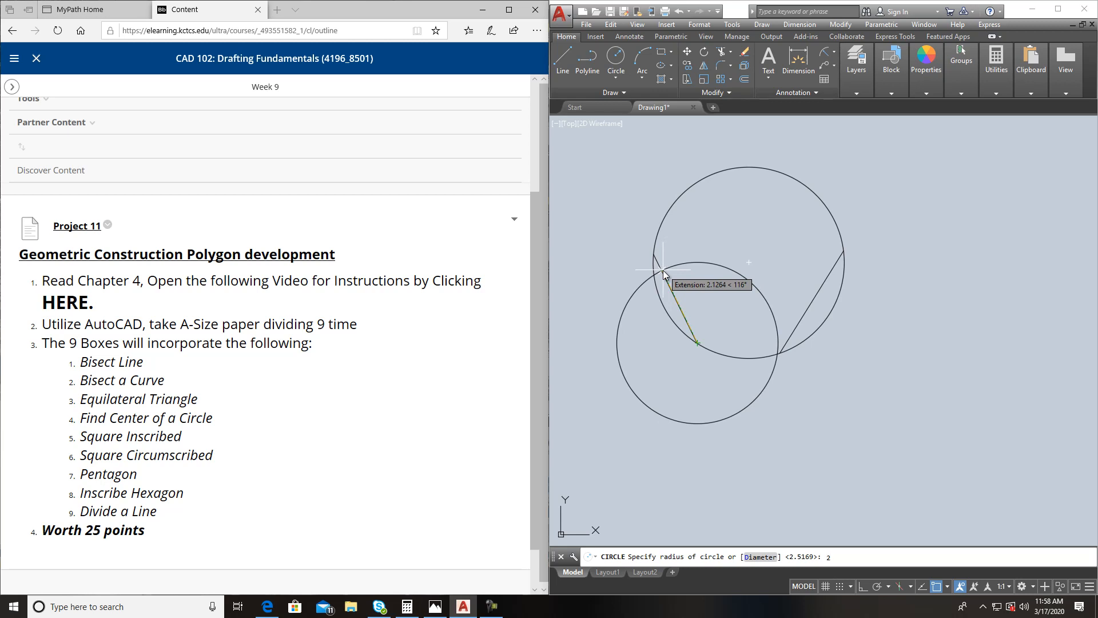
{"action": "key", "text": "Return"}
{"action": "key", "text": "Return"}
{"action": "left_click", "coordinate": [654, 254]}
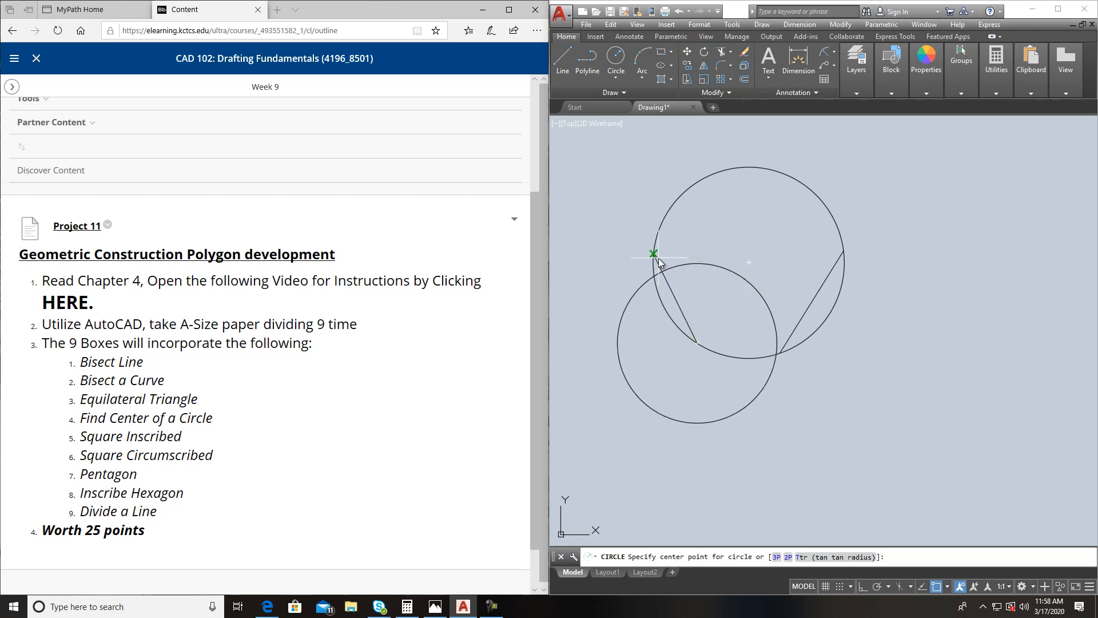
{"action": "type", "text": "2.1"}
{"action": "key", "text": "Return"}
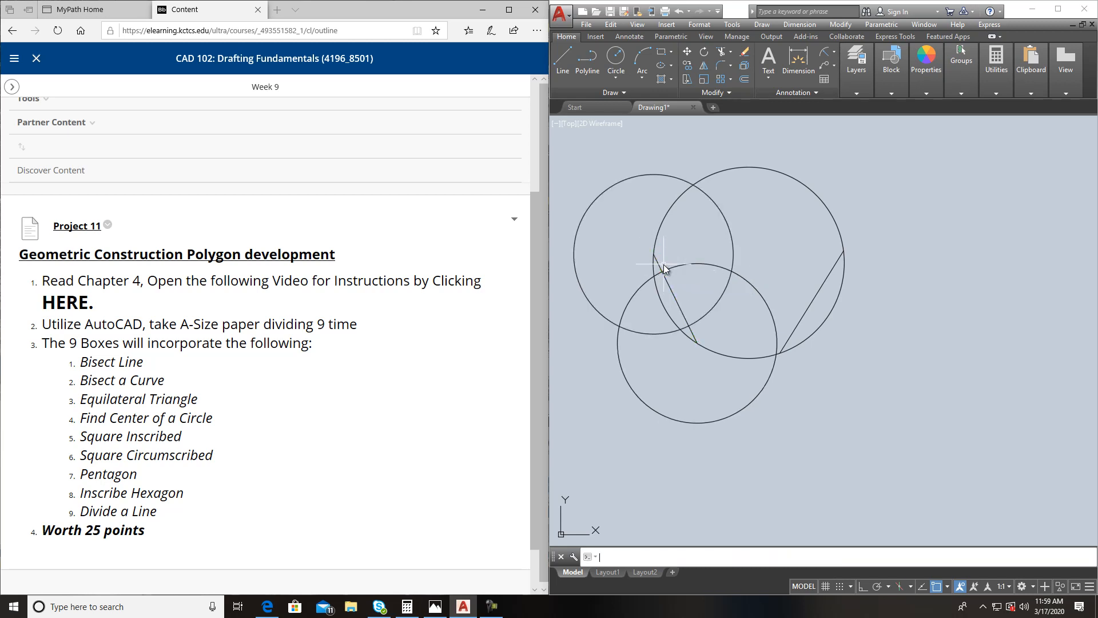
- Draw the left chord's bisector as a line between the two intersections of the radius 2.1 circles
{"action": "left_click", "coordinate": [562, 60]}
{"action": "left_click", "coordinate": [619, 326]}
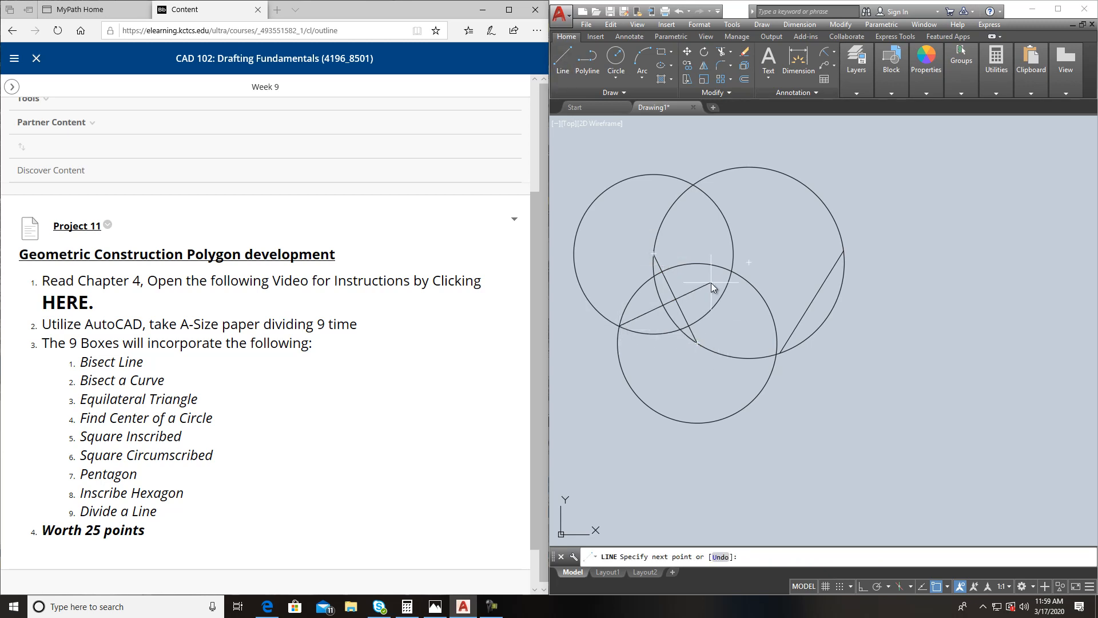
{"action": "left_click", "coordinate": [732, 270]}
{"action": "key", "text": "Return"}
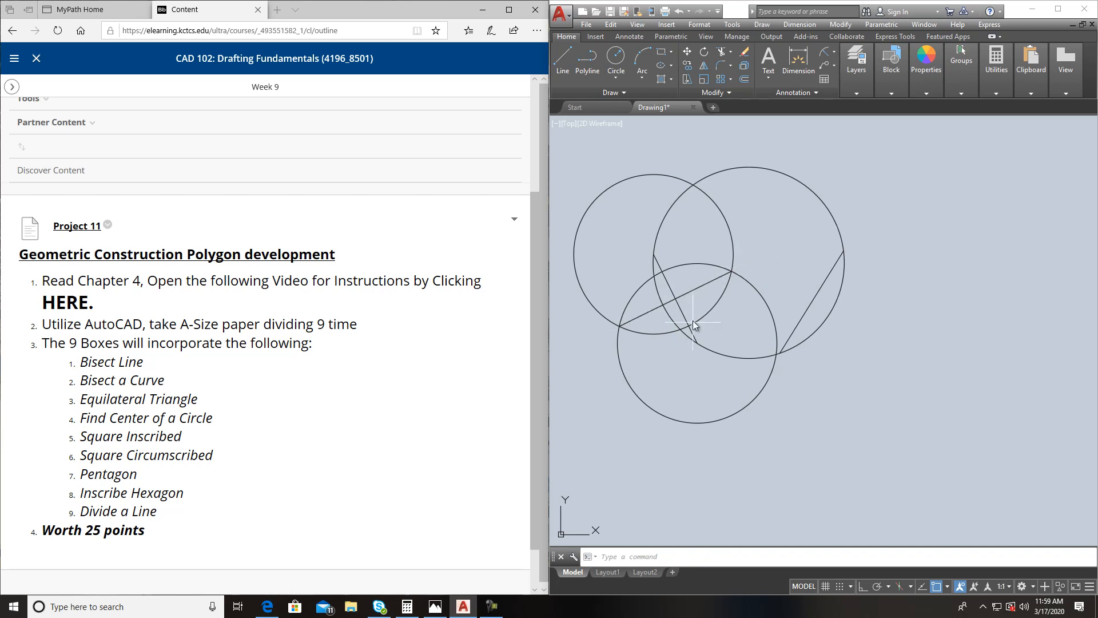
- Delete the two construction circles on the left chord
{"action": "left_click", "coordinate": [689, 422]}
{"action": "left_click", "coordinate": [644, 330]}
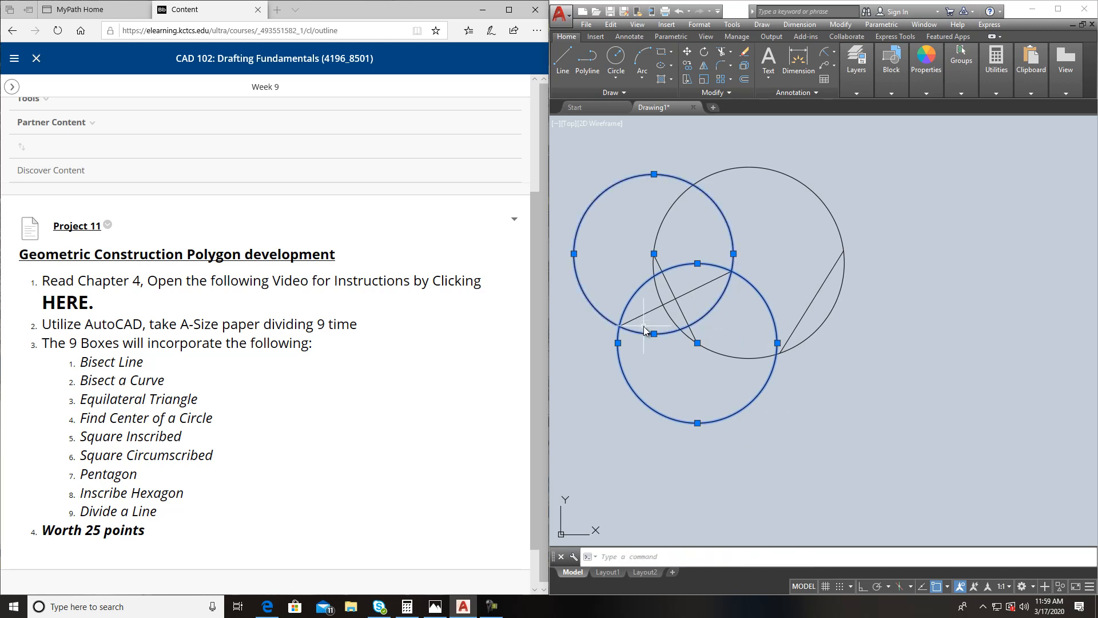
{"action": "key", "text": "Delete"}
- Draw two circles of radius 2.2, one centered on each end of the right chord
{"action": "left_click", "coordinate": [616, 57]}
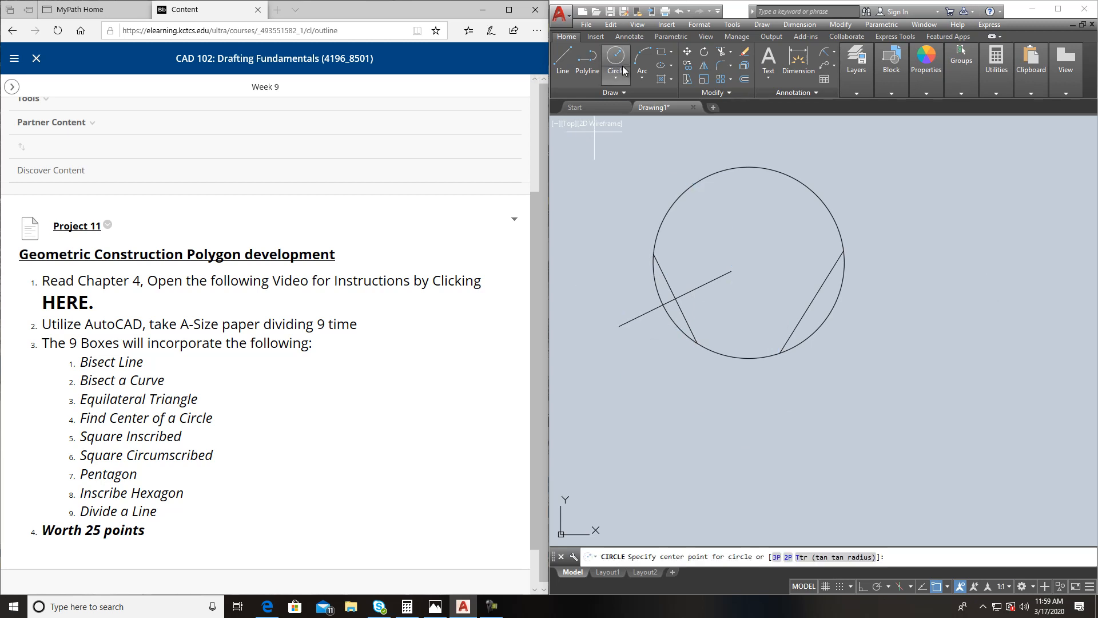
{"action": "left_click", "coordinate": [779, 353]}
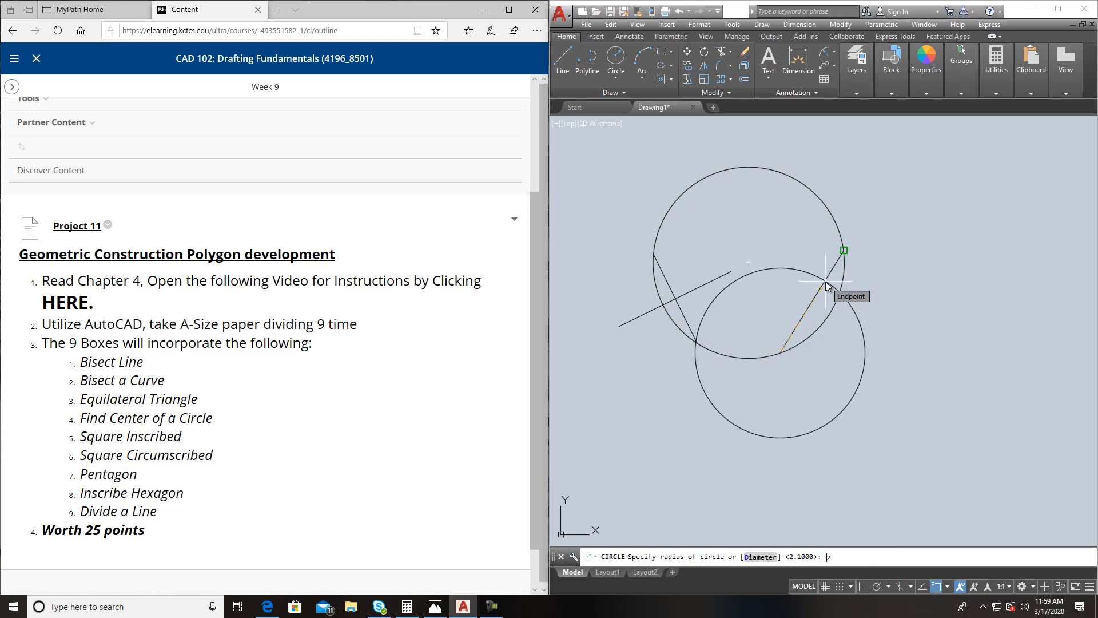
{"action": "left_click", "coordinate": [825, 282]}
{"action": "key", "text": "Return"}
{"action": "left_click", "coordinate": [847, 249]}
{"action": "type", "text": "2.2"}
{"action": "key", "text": "Return"}
- Draw the right chord's bisector as a line between the two intersections of the radius 2.2 circles
{"action": "left_click", "coordinate": [562, 62]}
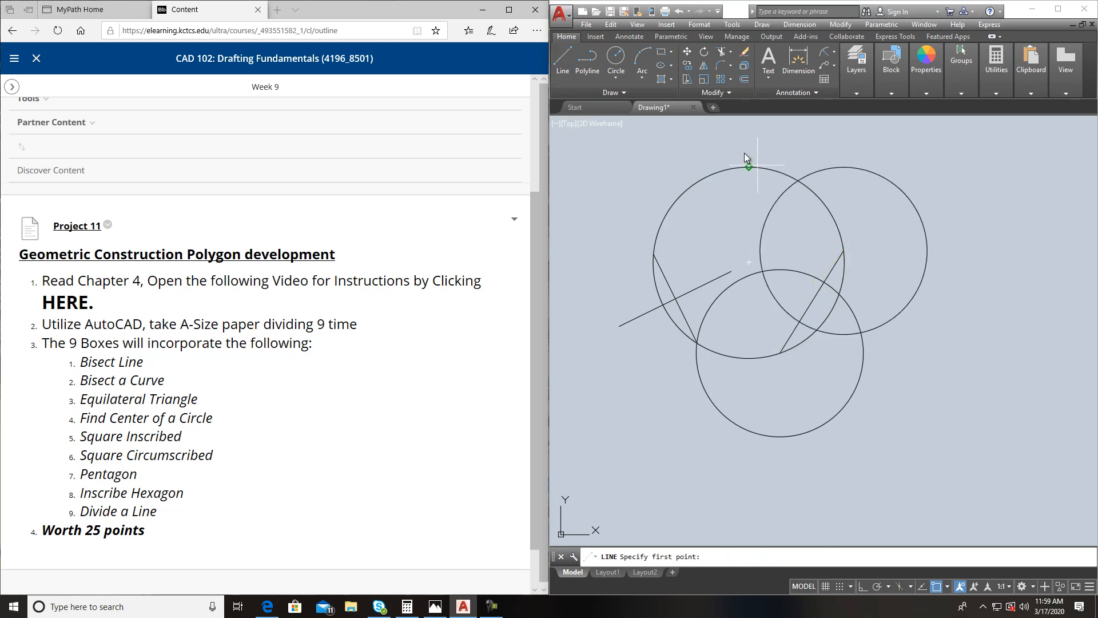
{"action": "left_click", "coordinate": [861, 332]}
{"action": "left_click", "coordinate": [763, 271]}
{"action": "key", "text": "Escape"}
- Delete the two construction circles on the right chord
{"action": "left_click", "coordinate": [944, 293]}
{"action": "left_click", "coordinate": [896, 346]}
{"action": "left_click", "coordinate": [901, 395]}
{"action": "left_click", "coordinate": [824, 414]}
{"action": "key", "text": "Delete"}
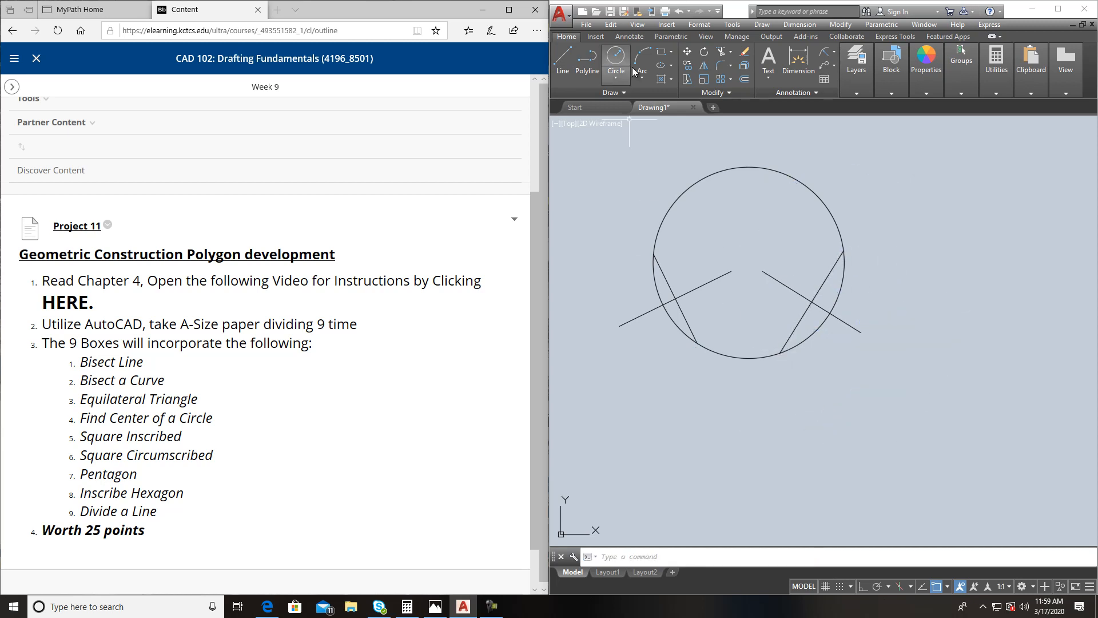
- Extend the inner ends of both bisectors across to the far side of the circle, using the circle as the boundary
{"action": "left_click", "coordinate": [730, 53]}
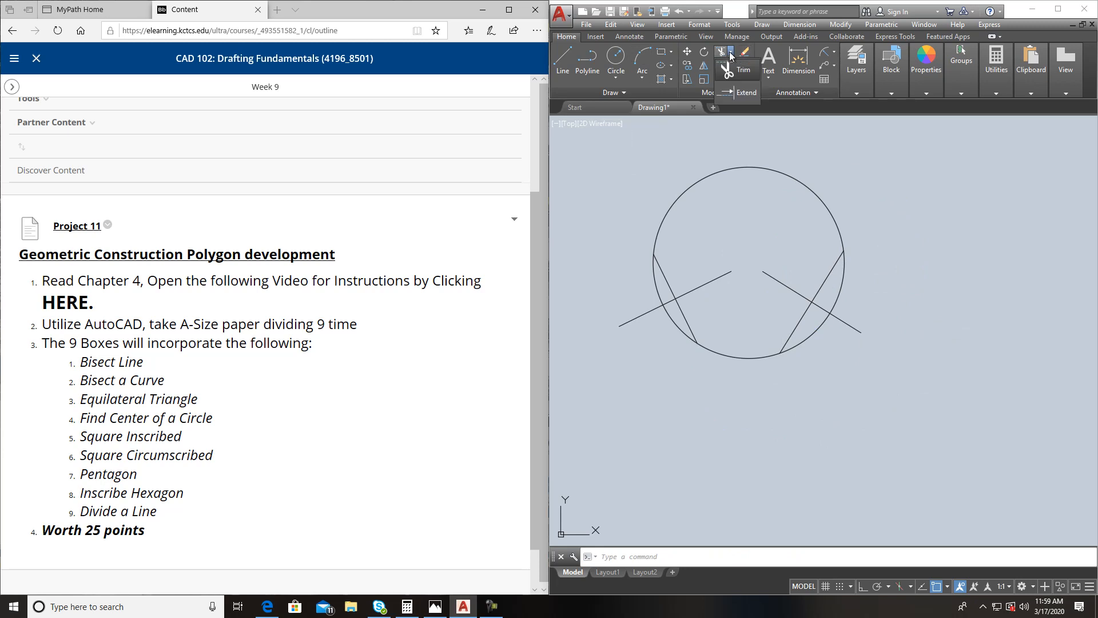
{"action": "left_click", "coordinate": [737, 97]}
{"action": "left_click", "coordinate": [680, 197]}
{"action": "key", "text": "Return"}
{"action": "left_click", "coordinate": [777, 282]}
{"action": "left_click", "coordinate": [724, 275]}
{"action": "key", "text": "Return"}
{"action": "scroll", "coordinate": [747, 281], "scroll_direction": "up", "scroll_amount": 2}
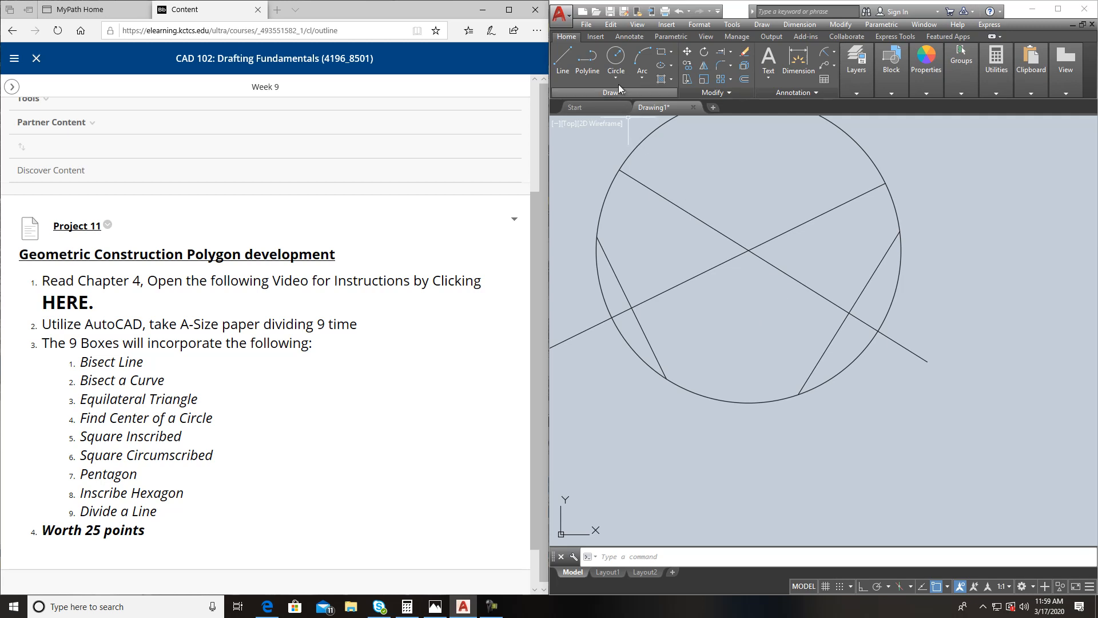
{"action": "left_click", "coordinate": [616, 61]}
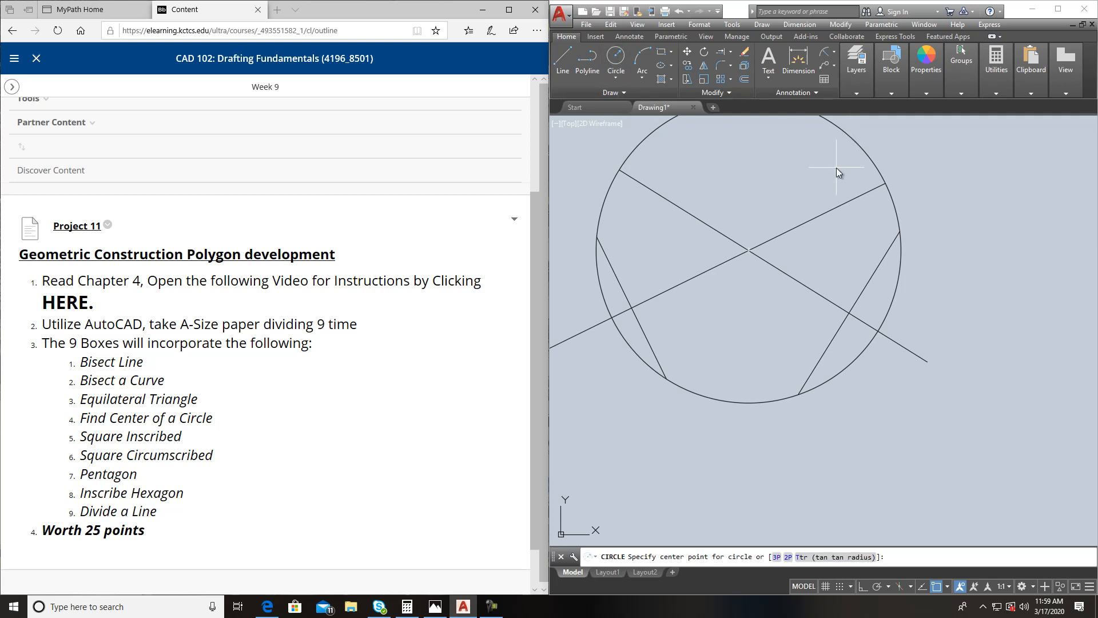
{"action": "scroll", "coordinate": [831, 265], "scroll_direction": "down", "scroll_amount": 4}
{"action": "middle_click_drag", "start_coordinate": [833, 348], "coordinate": [781, 365]}
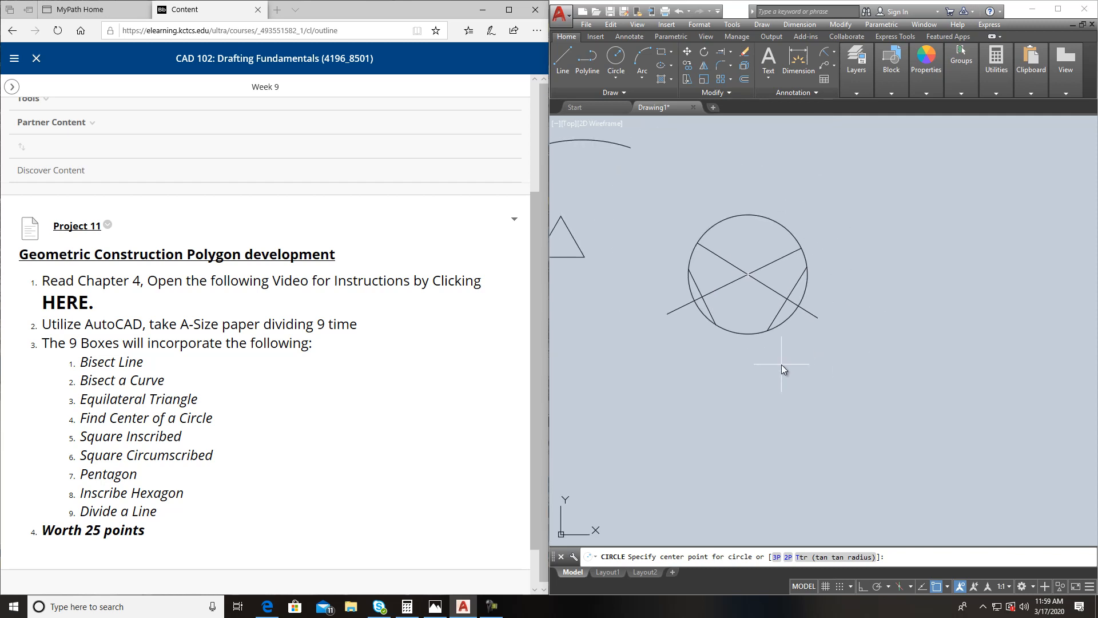
{"action": "key", "text": "Escape"}
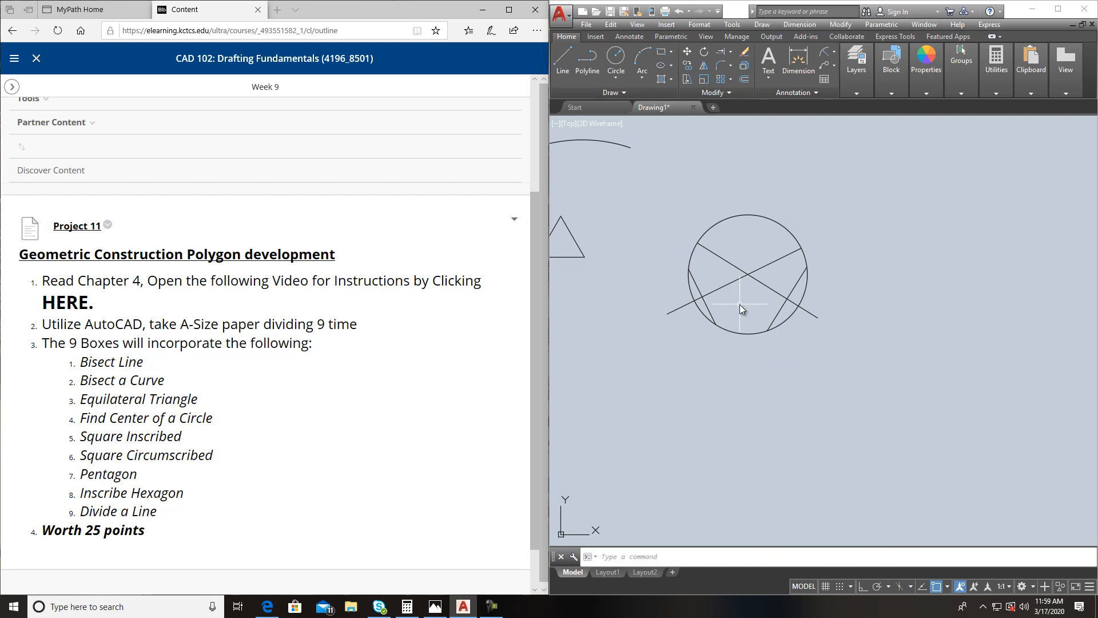
{"action": "scroll", "coordinate": [739, 304], "scroll_direction": "down", "scroll_amount": 2}
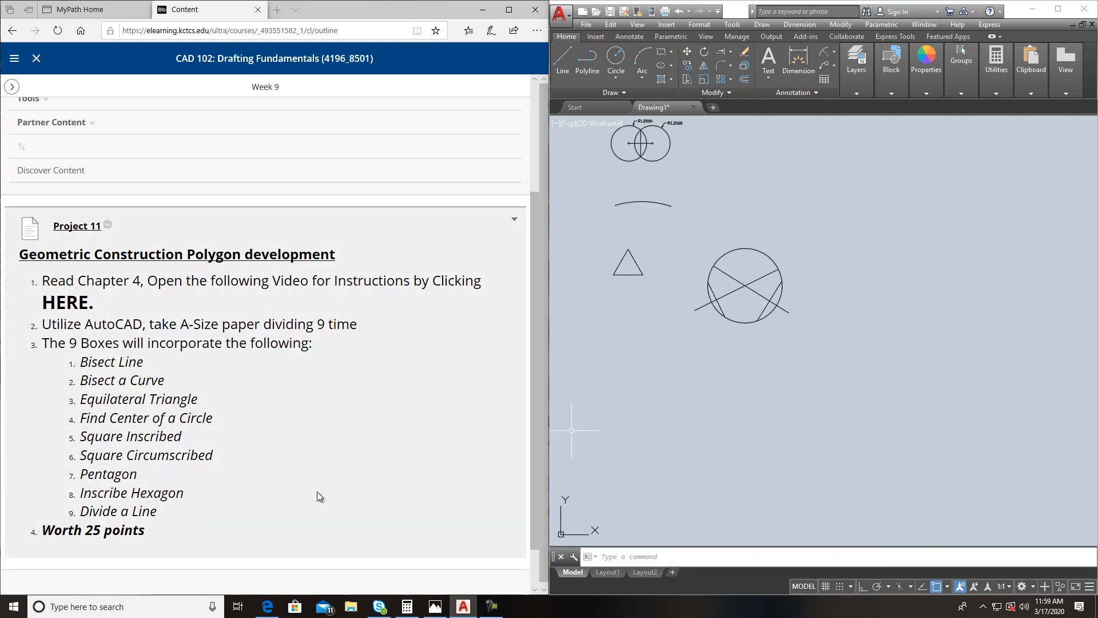
{"action": "middle_click_drag", "start_coordinate": [661, 347], "coordinate": [664, 343]}
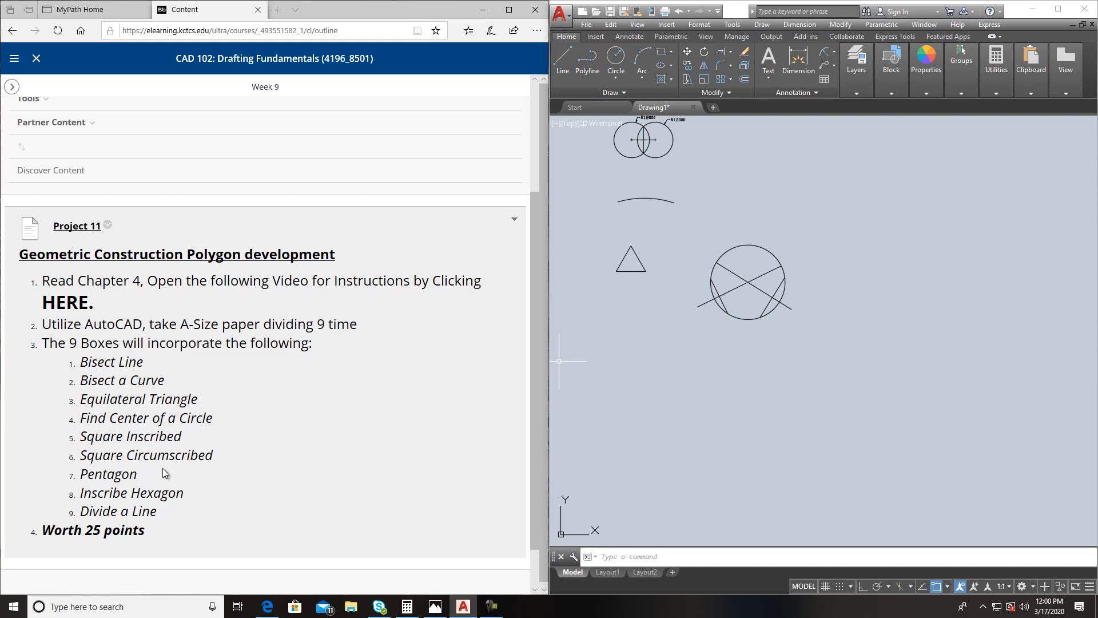
- Draw a circle of radius 3 in the empty area below the triangle and circle-center constructions
{"action": "left_click", "coordinate": [616, 56]}
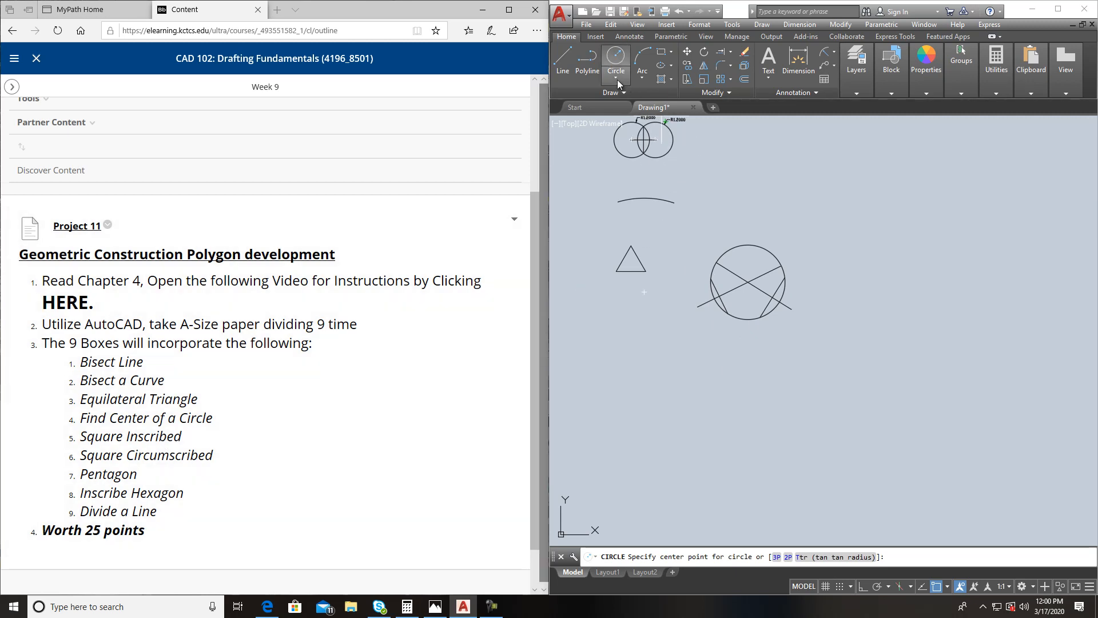
{"action": "left_click", "coordinate": [616, 80]}
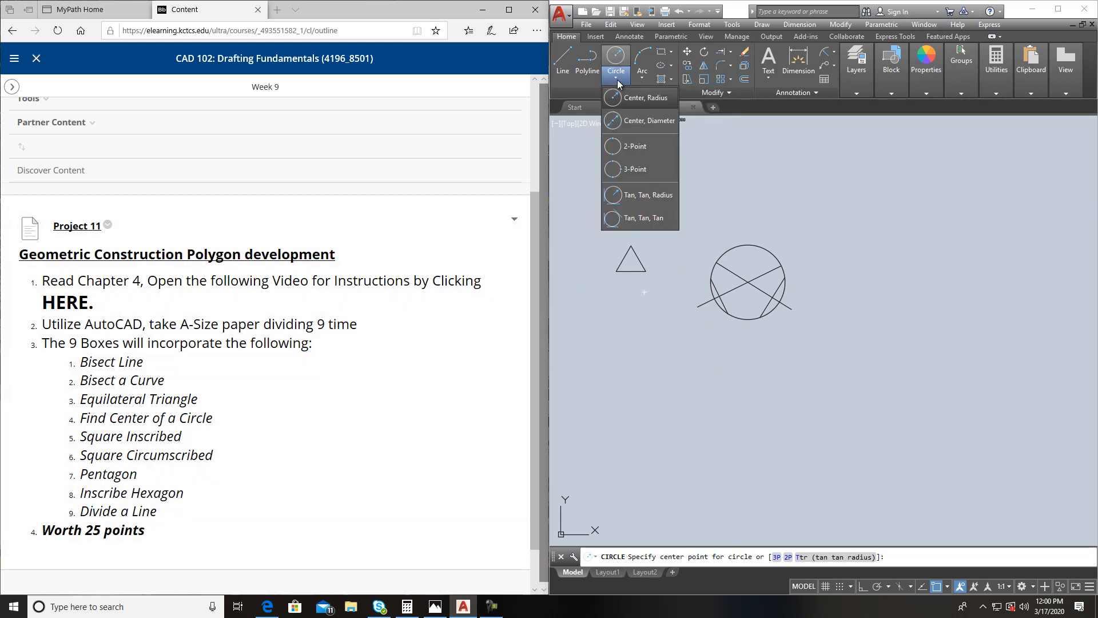
{"action": "left_click", "coordinate": [640, 100]}
{"action": "middle_click_drag", "start_coordinate": [693, 443], "coordinate": [760, 352]}
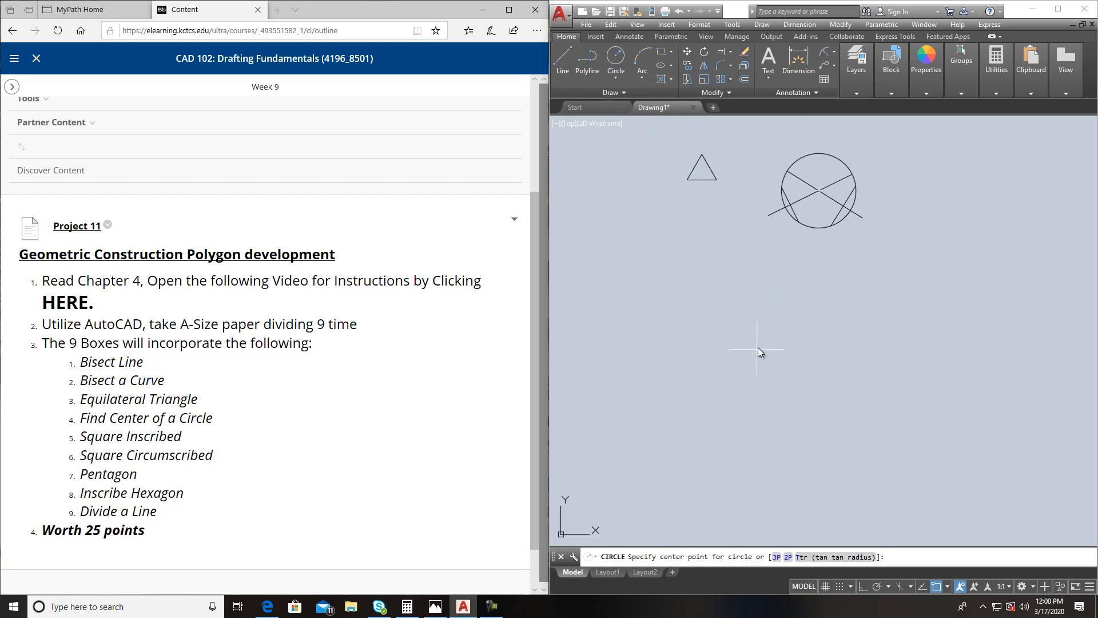
{"action": "left_click", "coordinate": [725, 393]}
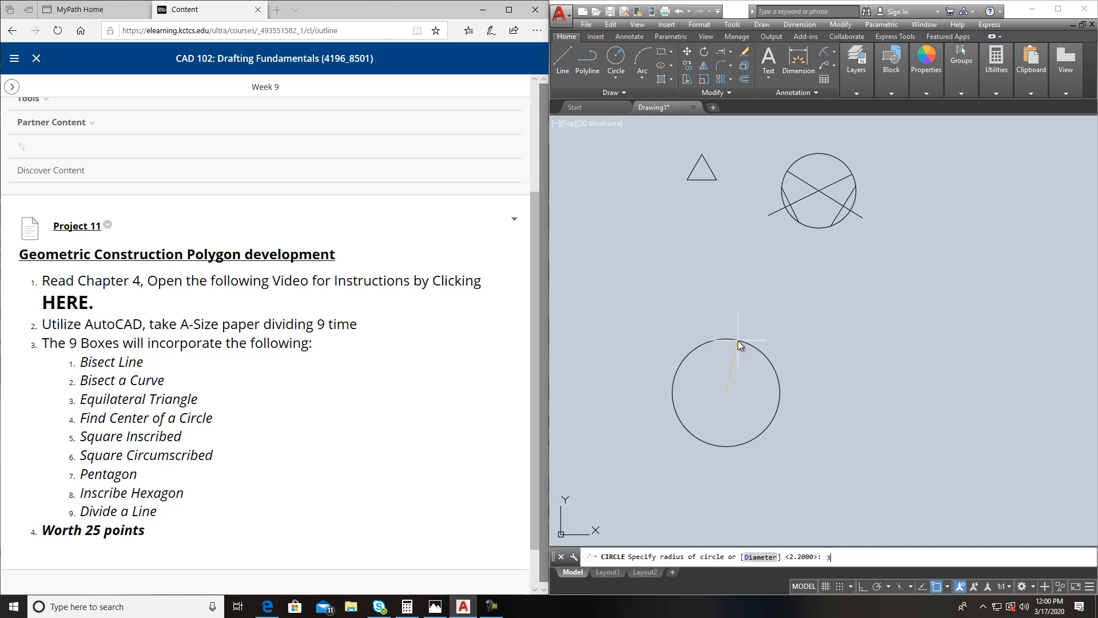
{"action": "type", "text": "3"}
{"action": "key", "text": "Return"}
{"action": "scroll", "coordinate": [737, 368], "scroll_direction": "up", "scroll_amount": 3}
{"action": "middle_click_drag", "start_coordinate": [736, 368], "coordinate": [739, 303]}
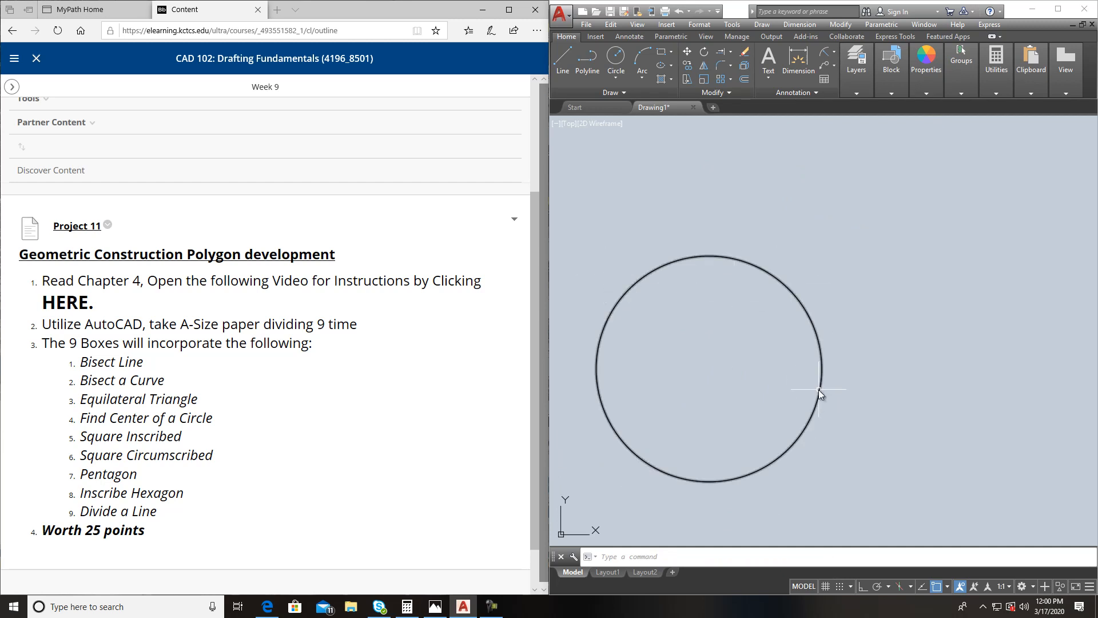
{"action": "scroll", "coordinate": [818, 389], "scroll_direction": "down", "scroll_amount": 2}
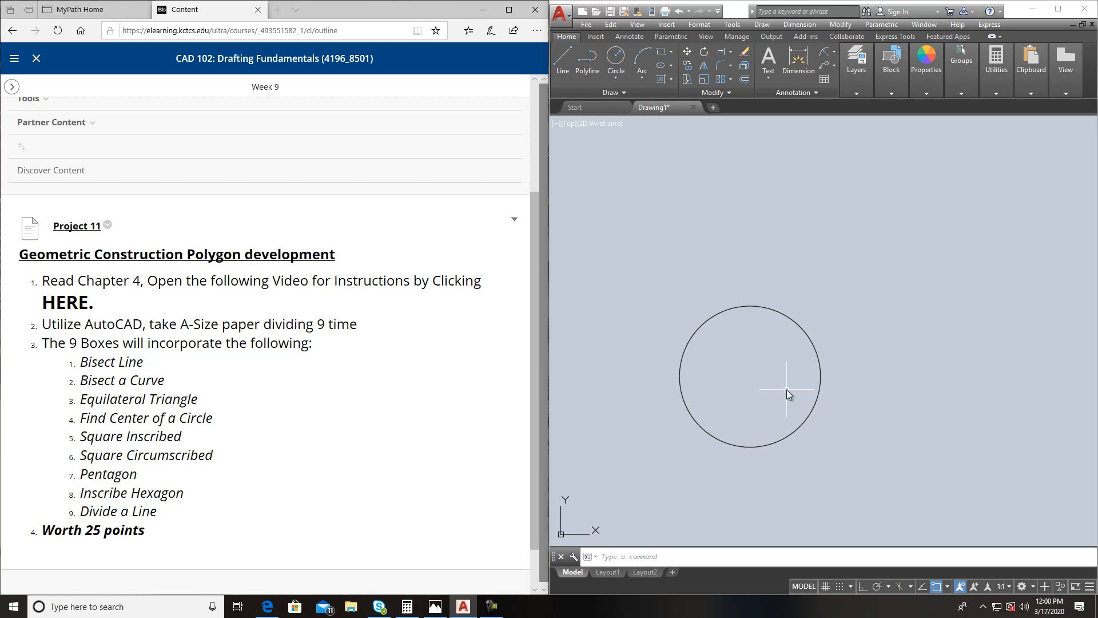
- Turn Ortho on and draw a horizontal tangent line through the circle's bottom quadrant, running well past both sides
{"action": "left_click", "coordinate": [564, 60]}
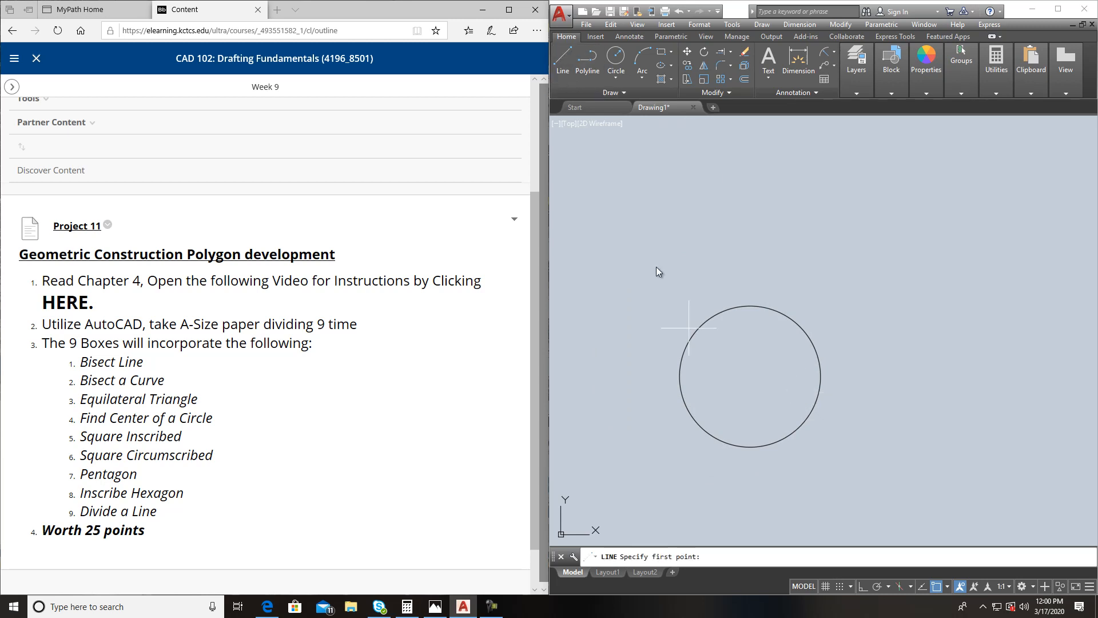
{"action": "left_click", "coordinate": [749, 449]}
{"action": "left_click", "coordinate": [863, 585]}
{"action": "left_click", "coordinate": [597, 448]}
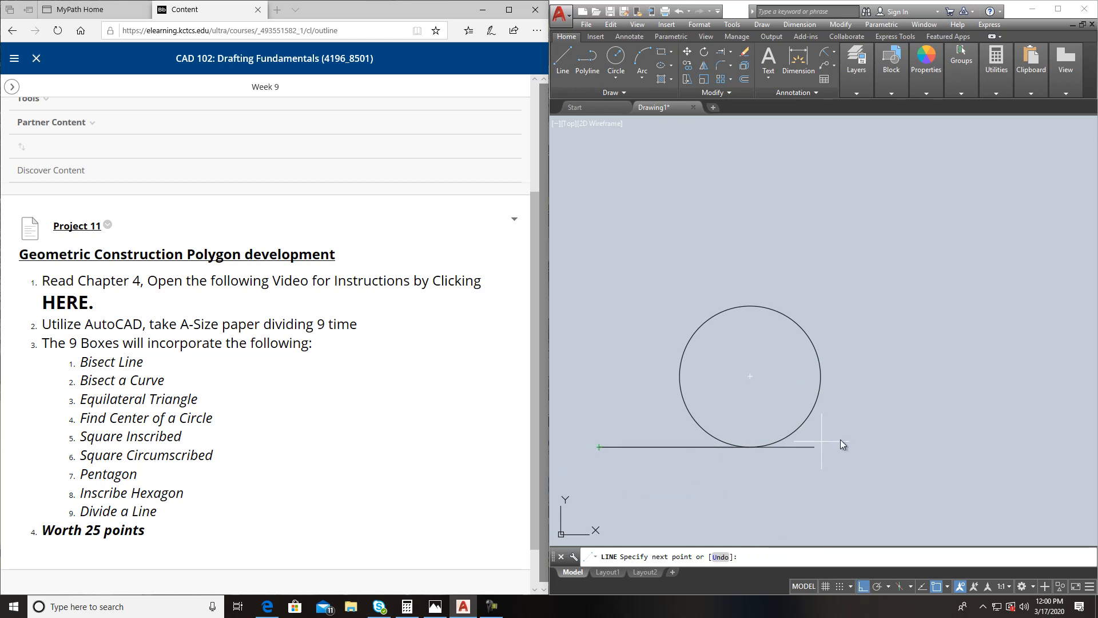
{"action": "left_click", "coordinate": [926, 434]}
{"action": "key", "text": "Return"}
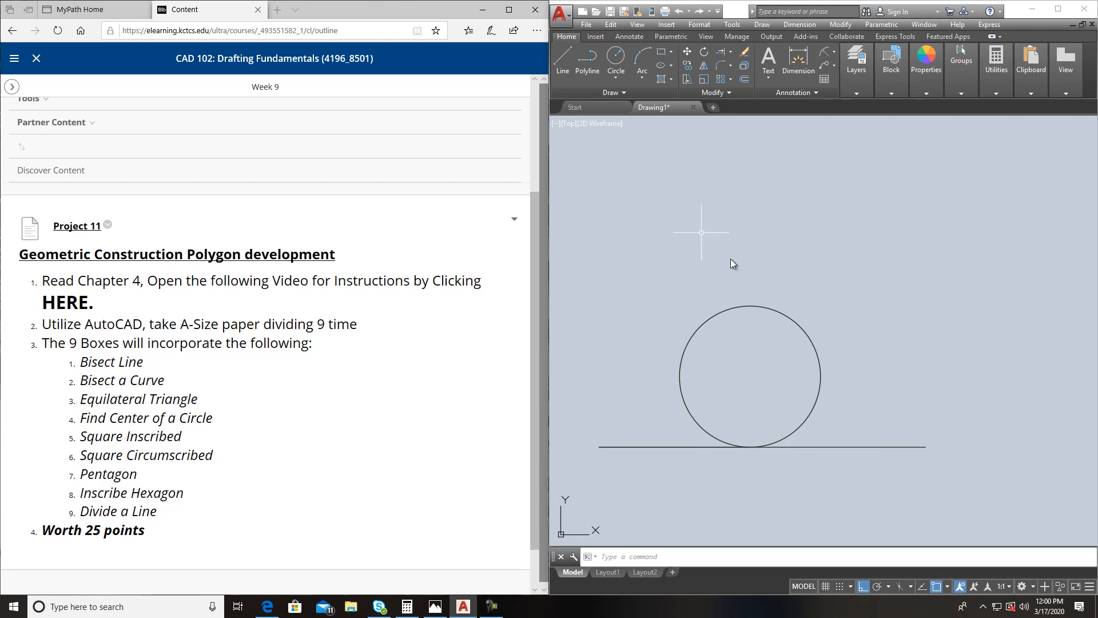
- Draw a vertical tangent from the circle's right quadrant past the bottom line, and stretch its upper end above the circle
{"action": "left_click", "coordinate": [571, 66]}
{"action": "left_click", "coordinate": [822, 377]}
{"action": "left_click", "coordinate": [820, 460]}
{"action": "key", "text": "Return"}
{"action": "left_click", "coordinate": [822, 414]}
{"action": "left_click", "coordinate": [820, 376]}
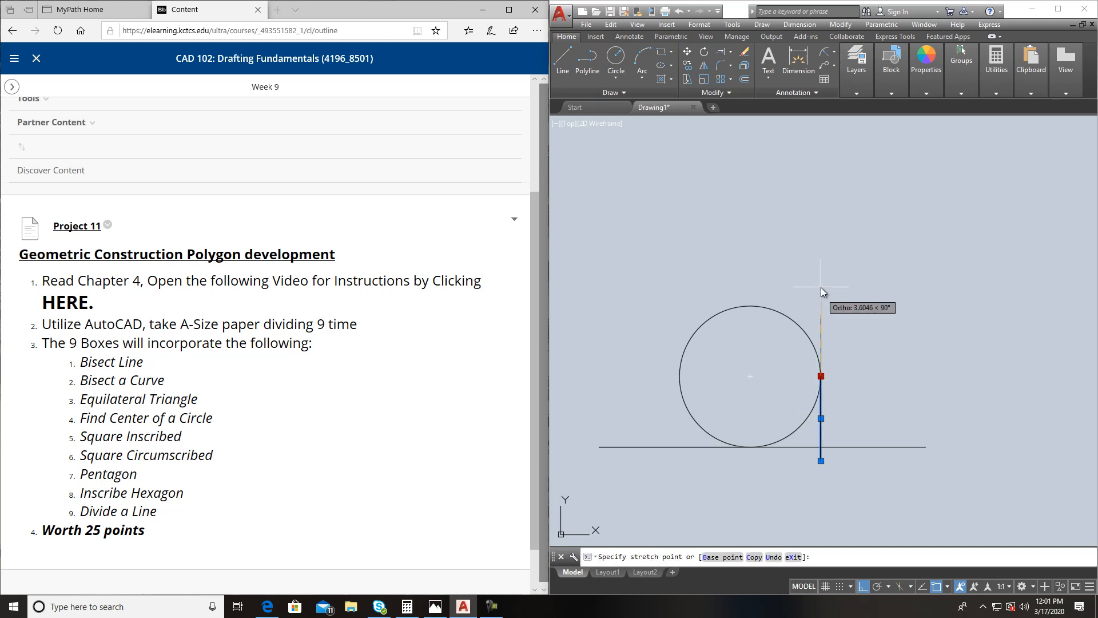
{"action": "left_click", "coordinate": [817, 251]}
{"action": "key", "text": "Escape"}
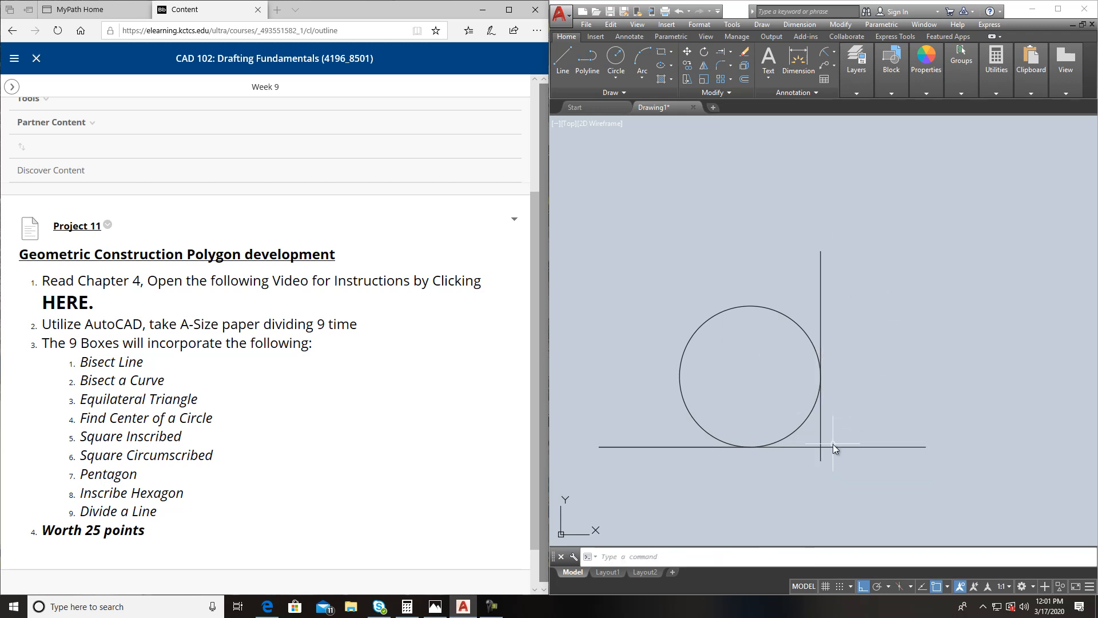
- Draw a horizontal line from the circle's top quadrant to just past the right vertical tangent
{"action": "left_click", "coordinate": [562, 57]}
{"action": "left_click", "coordinate": [747, 307]}
{"action": "left_click", "coordinate": [830, 311]}
{"action": "key", "text": "Return"}
- Enable the Perpendicular object snap and draw a vertical line from the circle's left quadrant down to the bottom tangent
{"action": "left_click", "coordinate": [947, 587]}
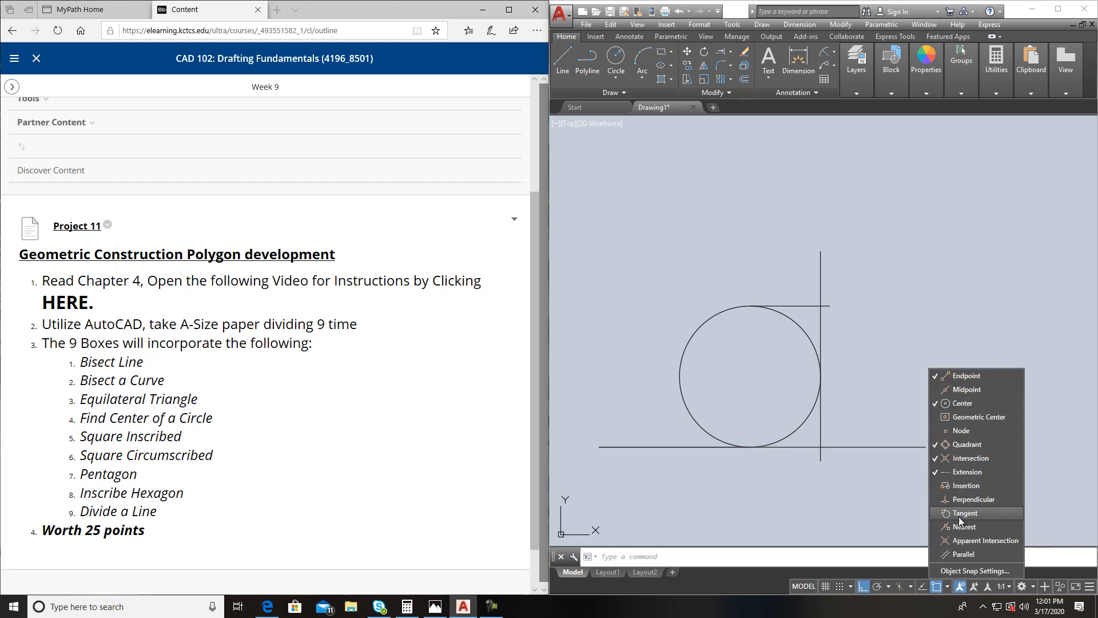
{"action": "left_click", "coordinate": [968, 500]}
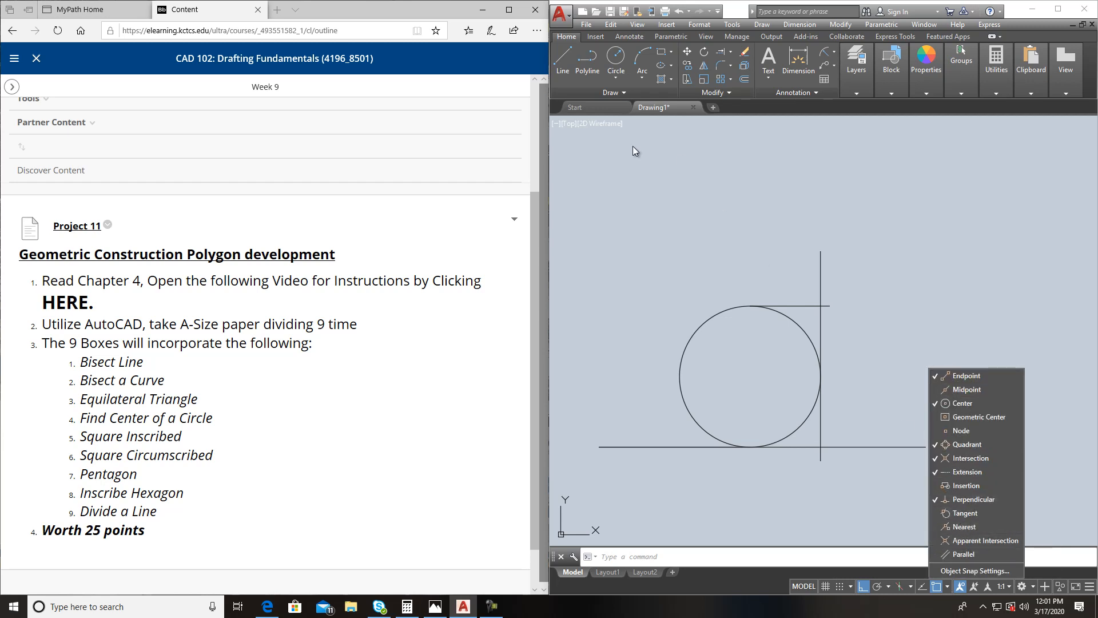
{"action": "left_click", "coordinate": [569, 49]}
{"action": "left_click", "coordinate": [679, 376]}
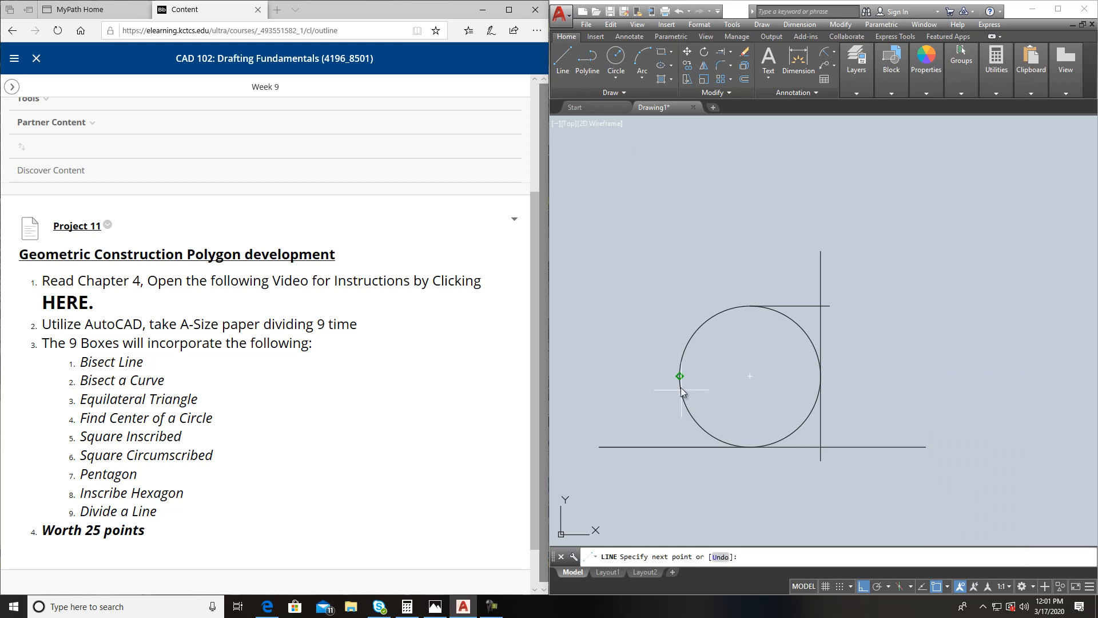
{"action": "left_click", "coordinate": [683, 451]}
{"action": "key", "text": "Return"}
- Shorten the overlapping bottom lines to the left and right tangents, and the right tangent's lower end to the bottom line
{"action": "left_click", "coordinate": [657, 445]}
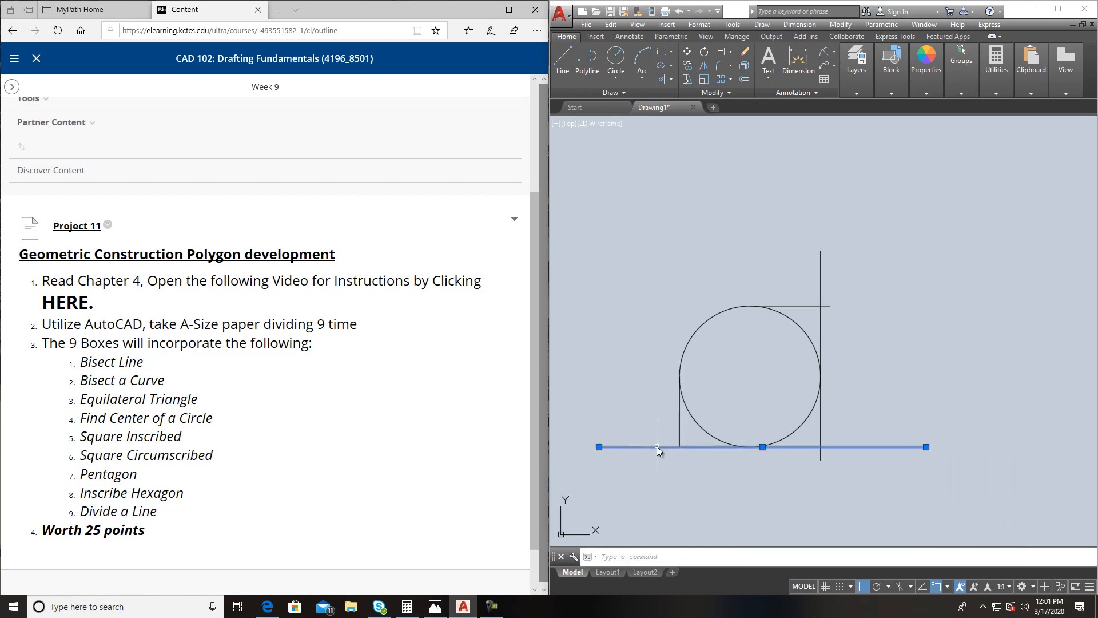
{"action": "left_click", "coordinate": [599, 447]}
{"action": "left_click", "coordinate": [679, 446]}
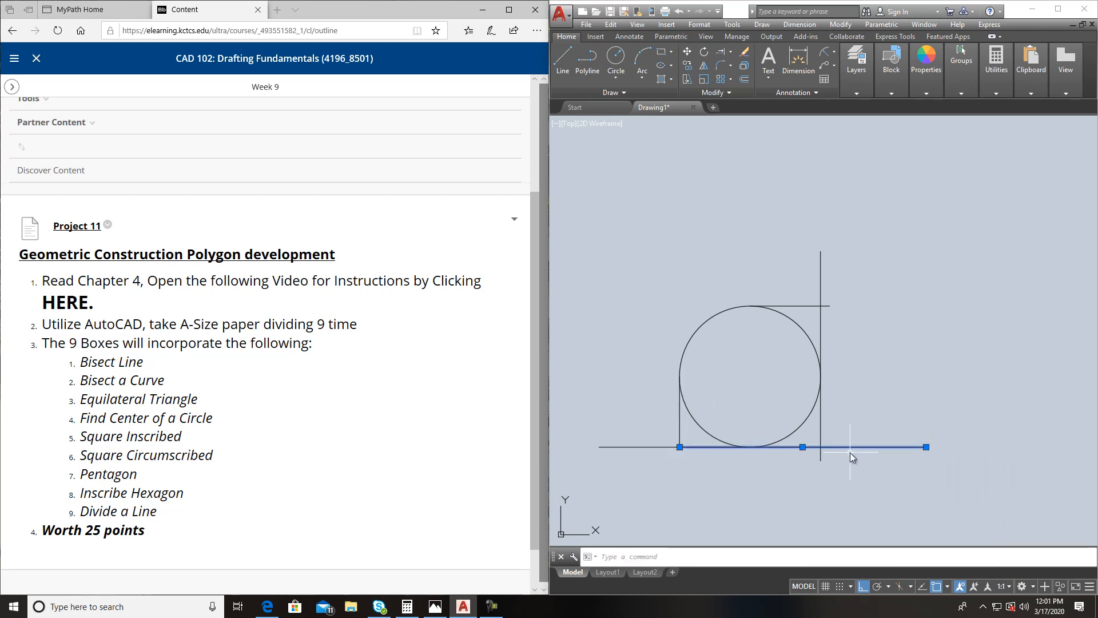
{"action": "left_click", "coordinate": [823, 456]}
{"action": "left_click", "coordinate": [821, 460]}
{"action": "left_click", "coordinate": [820, 447]}
{"action": "left_click", "coordinate": [926, 446]}
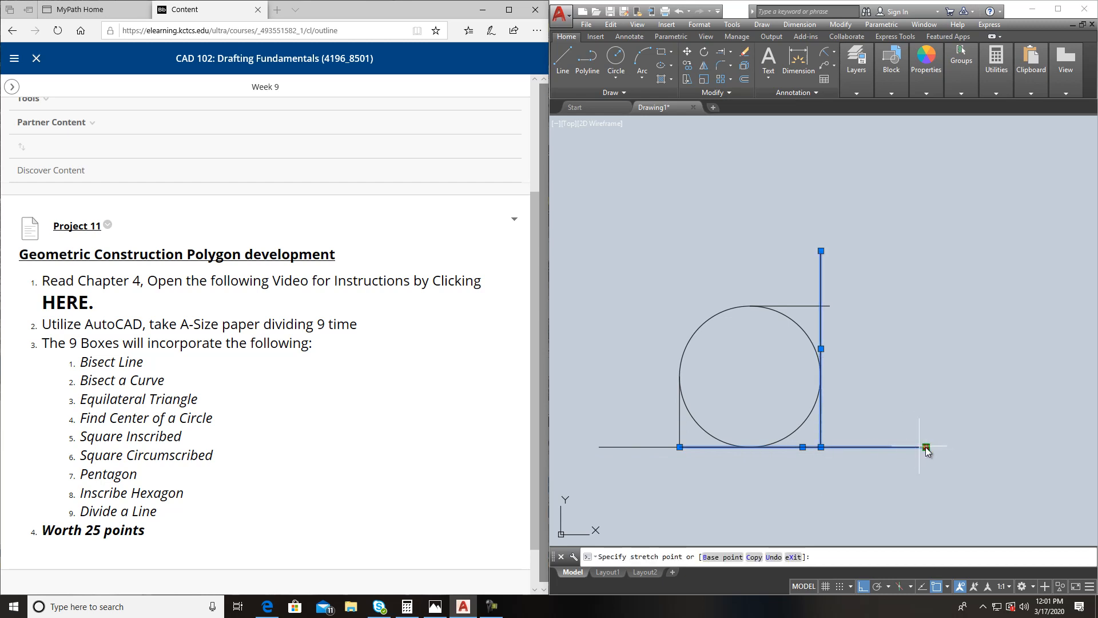
{"action": "left_click", "coordinate": [820, 447]}
{"action": "left_click", "coordinate": [679, 447]}
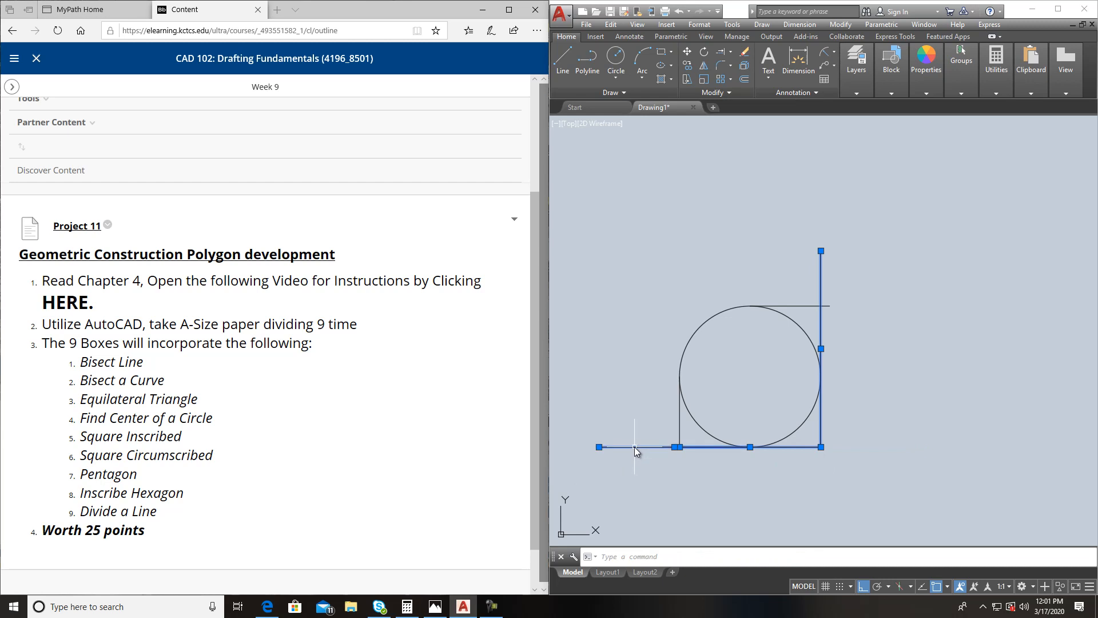
{"action": "key", "text": "Escape"}
{"action": "key", "text": "Escape"}
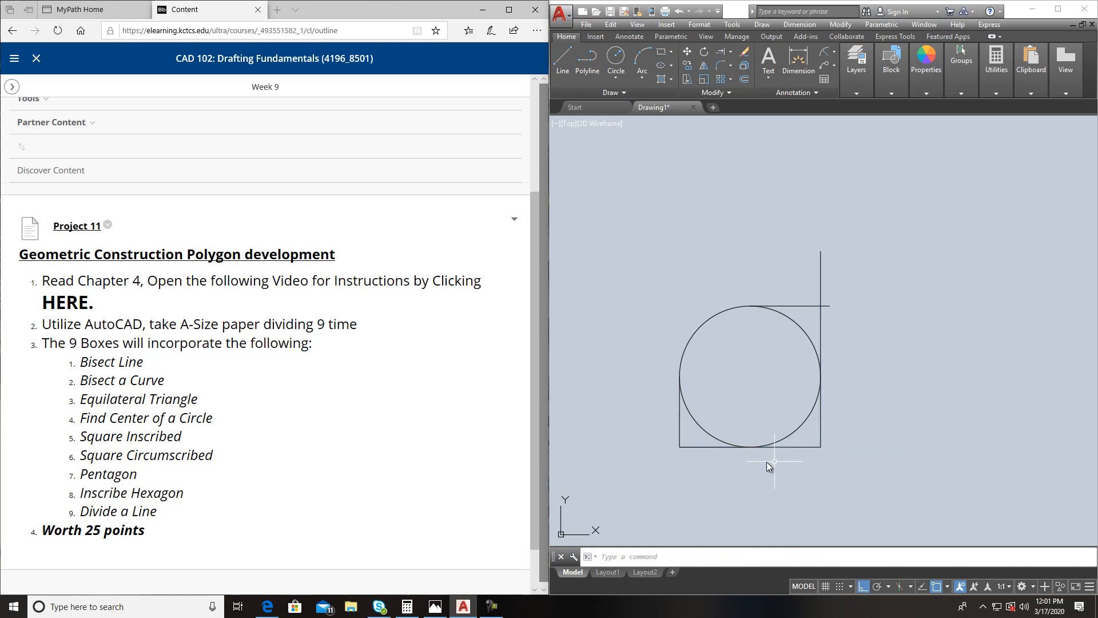
- Shorten the right and top tangents so their overshooting ends meet at the square's upper right corner
{"action": "left_click", "coordinate": [821, 289]}
{"action": "left_click", "coordinate": [821, 251]}
{"action": "left_click", "coordinate": [821, 306]}
{"action": "left_click", "coordinate": [826, 306]}
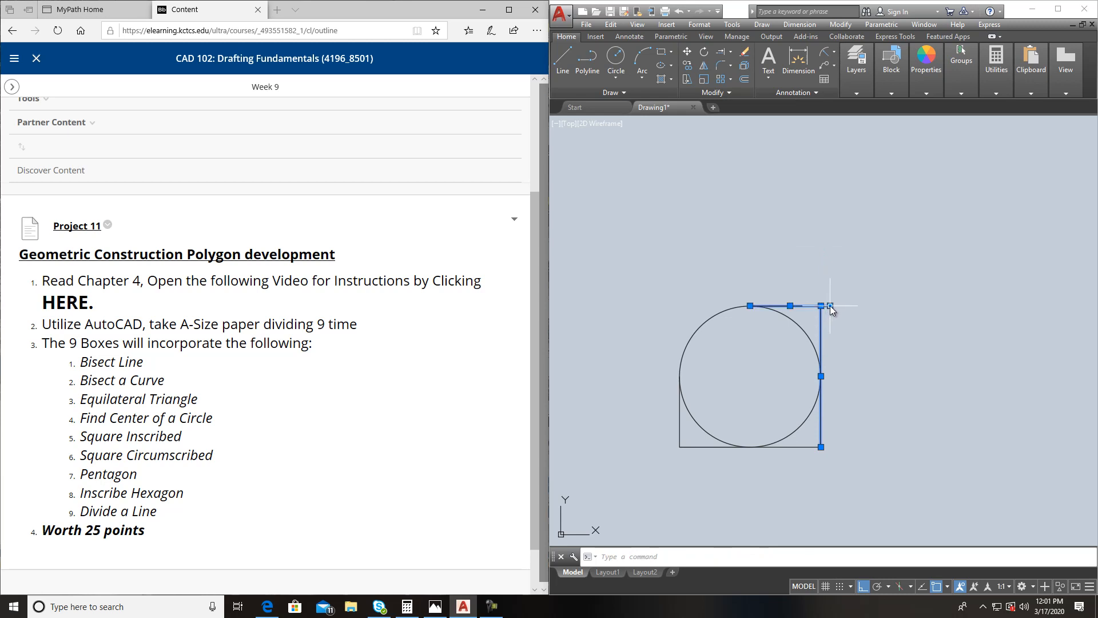
{"action": "left_click", "coordinate": [829, 305]}
{"action": "left_click", "coordinate": [824, 303]}
{"action": "key", "text": "Escape"}
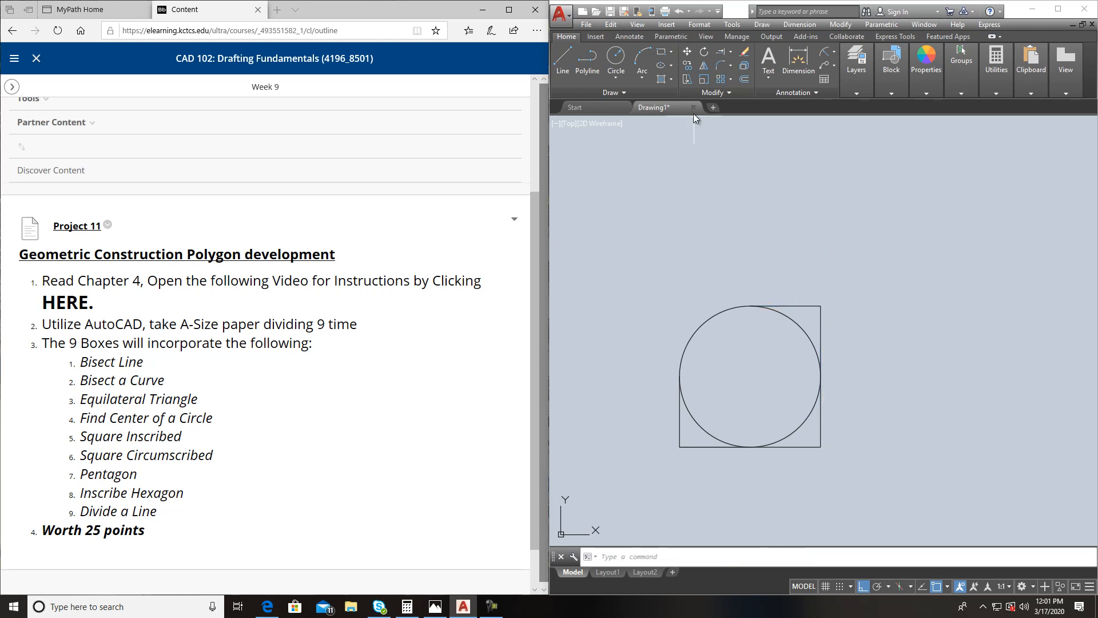
- Stretch the left end of the top line horizontally past the circle's left side
{"action": "left_click", "coordinate": [562, 60]}
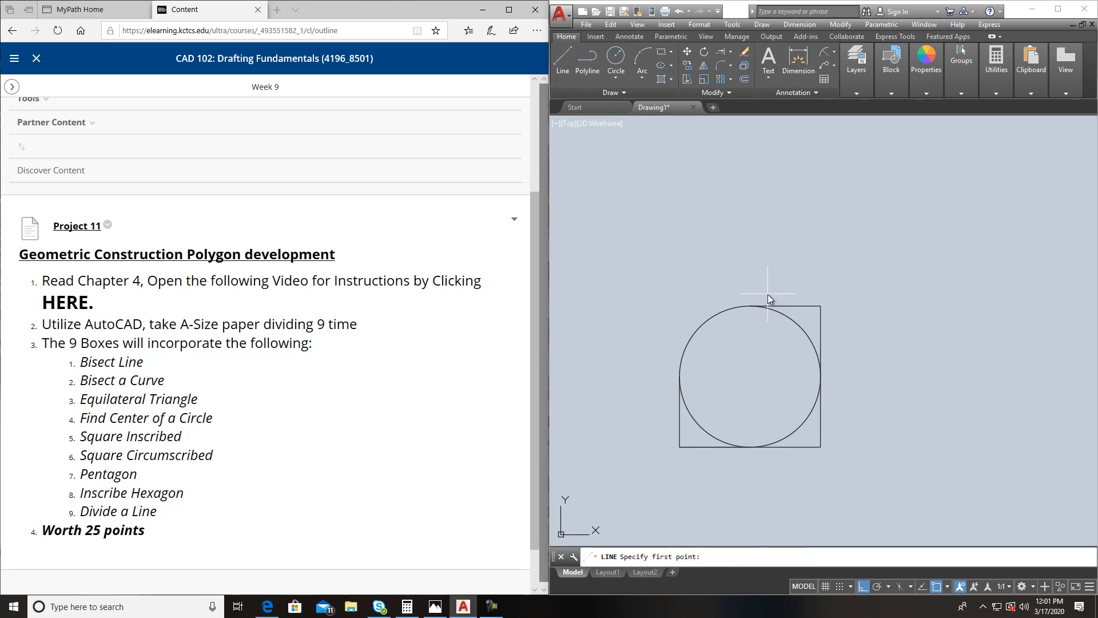
{"action": "key", "text": "Escape"}
{"action": "left_click", "coordinate": [777, 306]}
{"action": "left_click", "coordinate": [756, 306]}
{"action": "left_click", "coordinate": [649, 304]}
{"action": "key", "text": "Escape"}
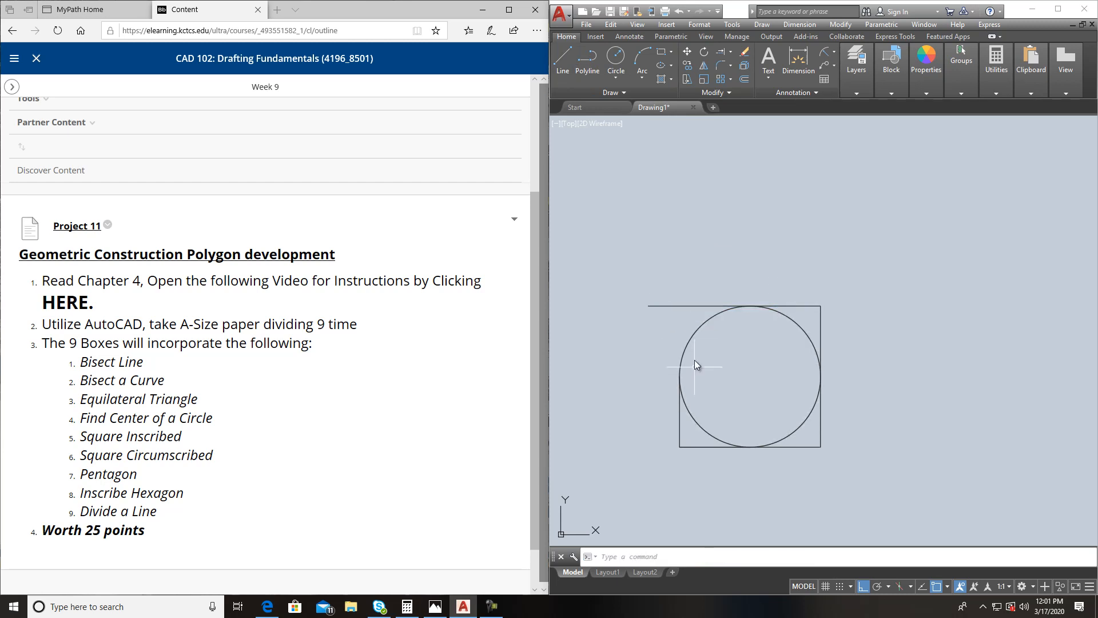
- Extend the left line up to the top line, and shorten the top line to the square's upper left corner
{"action": "left_click", "coordinate": [678, 408]}
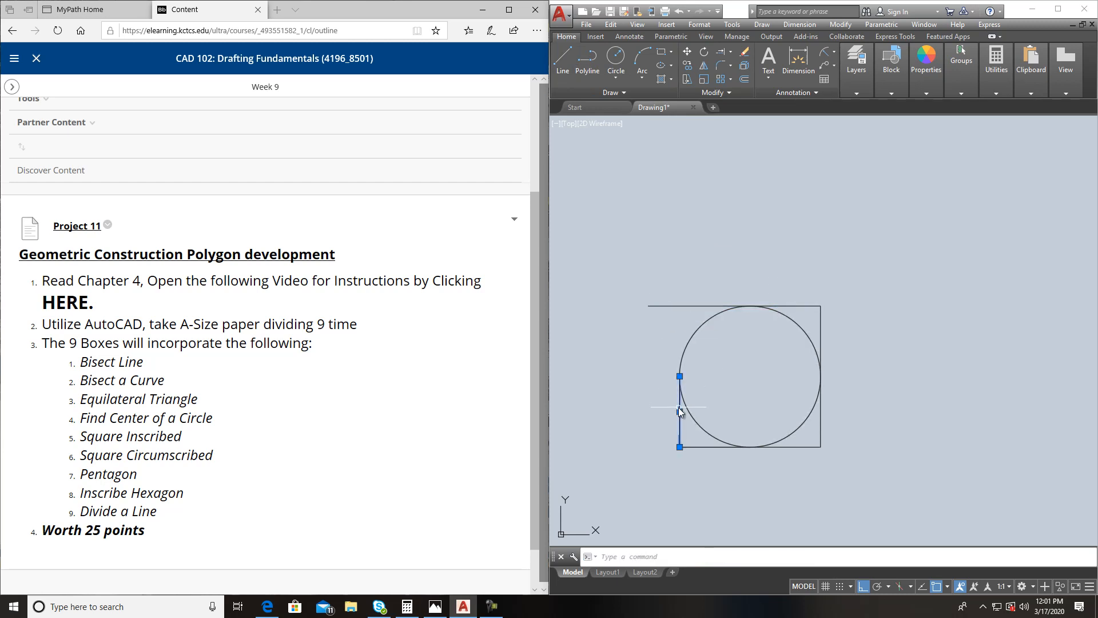
{"action": "left_click", "coordinate": [679, 376]}
{"action": "left_click", "coordinate": [679, 306]}
{"action": "key", "text": "Escape"}
{"action": "left_click", "coordinate": [660, 306]}
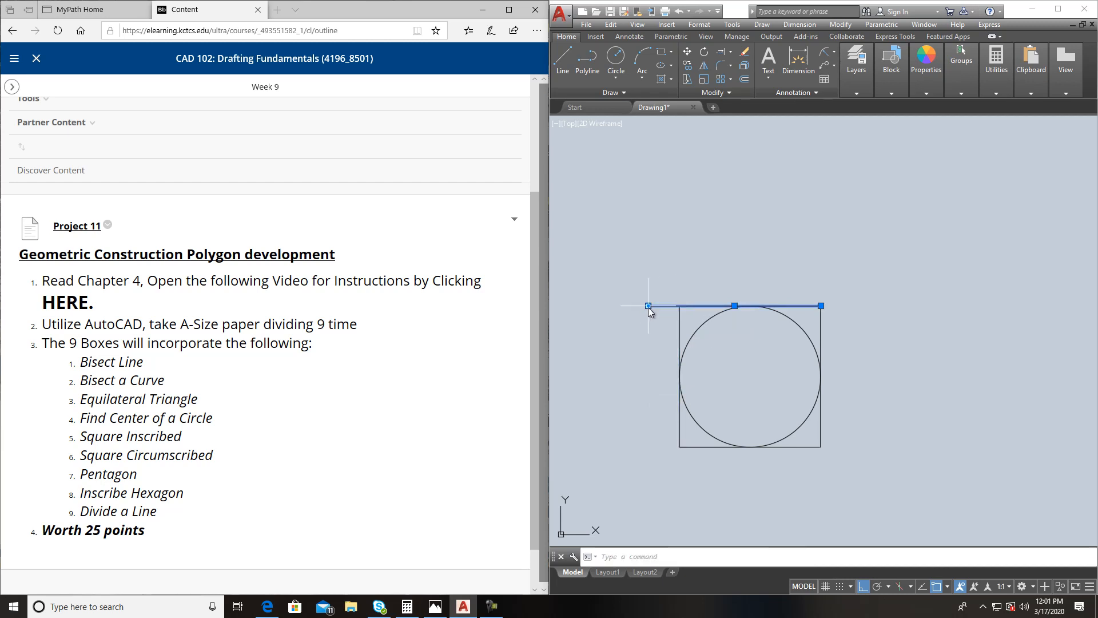
{"action": "left_click", "coordinate": [648, 305]}
{"action": "left_click", "coordinate": [679, 306]}
{"action": "key", "text": "Escape"}
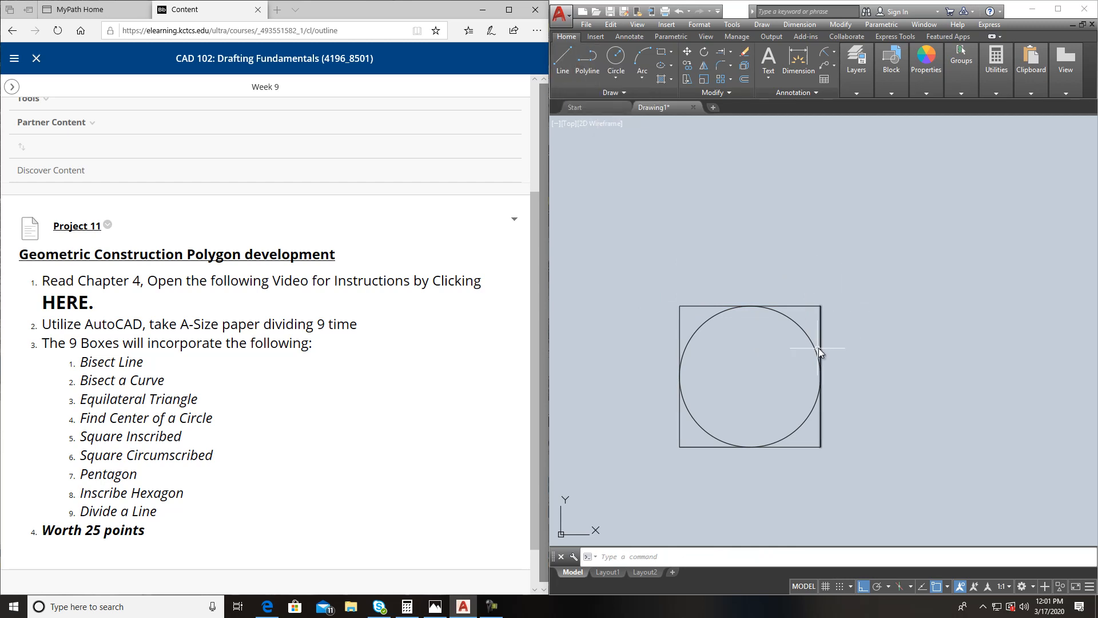
- Draw both diagonals of the circumscribed square from corner to corner
{"action": "left_click", "coordinate": [565, 56]}
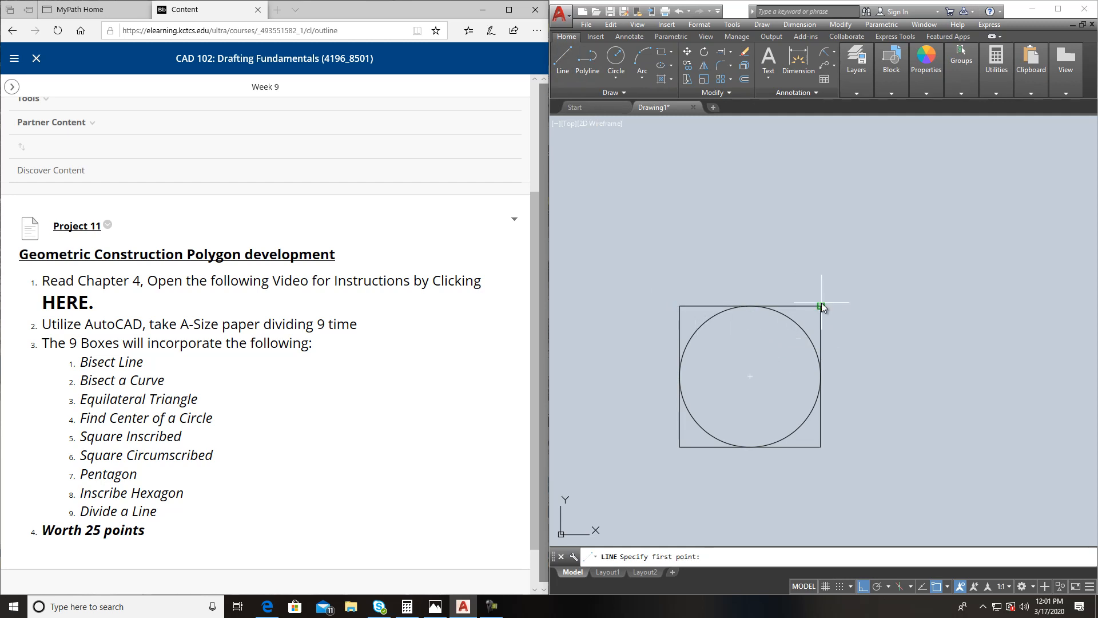
{"action": "key", "text": "Escape"}
{"action": "left_click", "coordinate": [563, 60]}
{"action": "left_click", "coordinate": [680, 306]}
{"action": "left_click", "coordinate": [820, 446]}
{"action": "key", "text": "Escape"}
{"action": "key", "text": "Return"}
{"action": "left_click", "coordinate": [821, 306]}
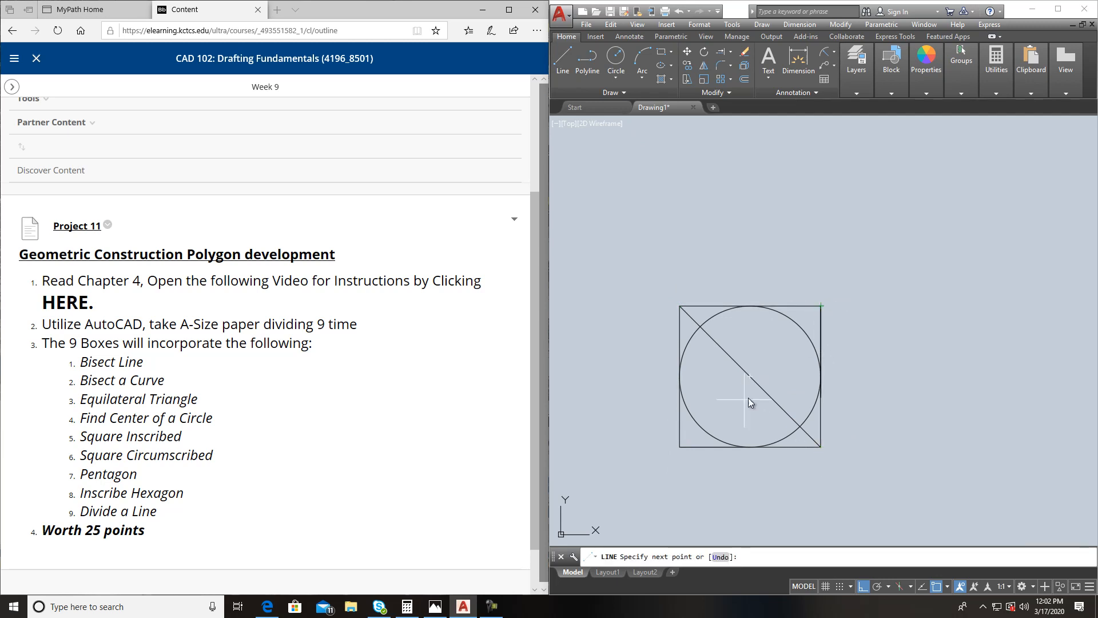
{"action": "left_click", "coordinate": [680, 446]}
{"action": "key", "text": "Escape"}
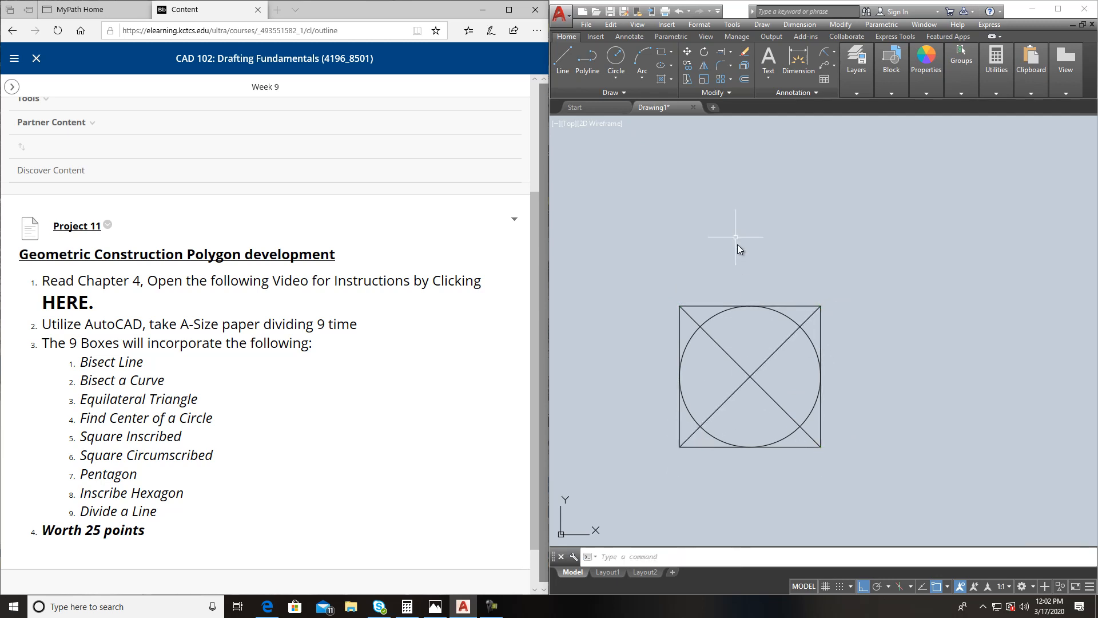
- Draw the inscribed square by connecting the four points where the diagonals cross the circle
{"action": "left_click", "coordinate": [567, 56]}
{"action": "left_click", "coordinate": [700, 327]}
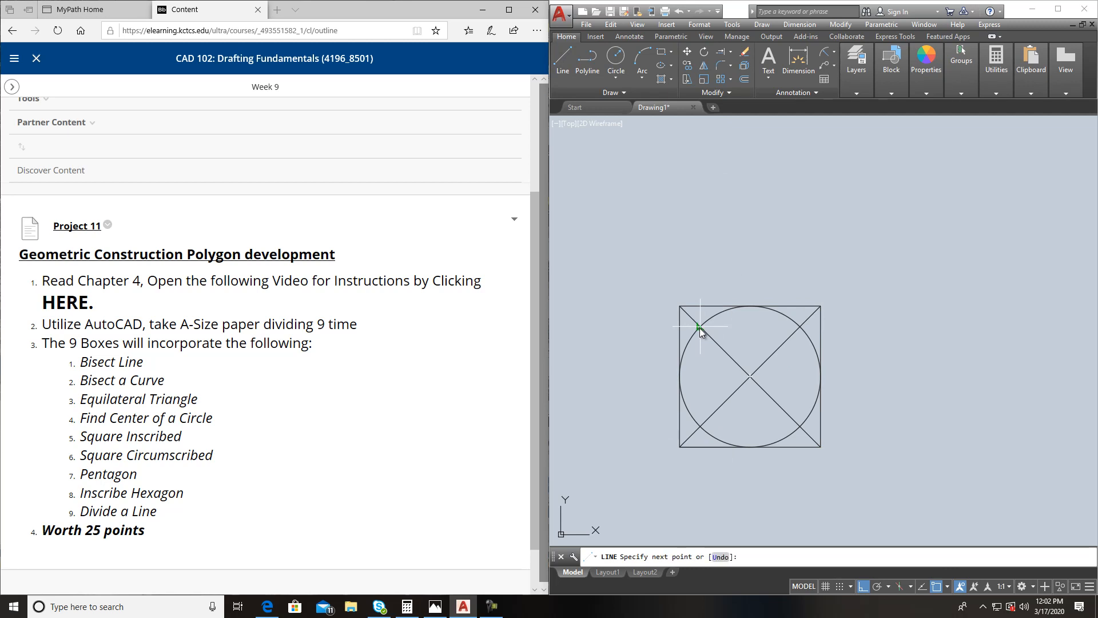
{"action": "left_click", "coordinate": [800, 326]}
{"action": "left_click", "coordinate": [800, 426]}
{"action": "left_click", "coordinate": [701, 426]}
{"action": "left_click", "coordinate": [700, 326]}
{"action": "key", "text": "Return"}
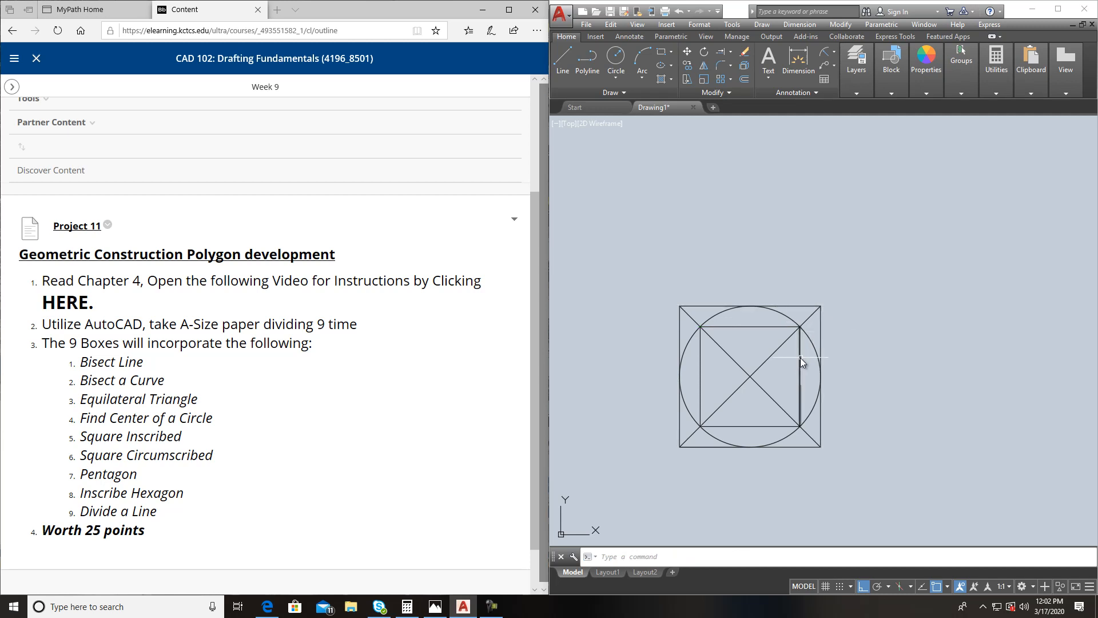
- Delete both diagonals of the circumscribed square
{"action": "left_click", "coordinate": [779, 369]}
{"action": "left_click", "coordinate": [720, 371]}
{"action": "key", "text": "Delete"}
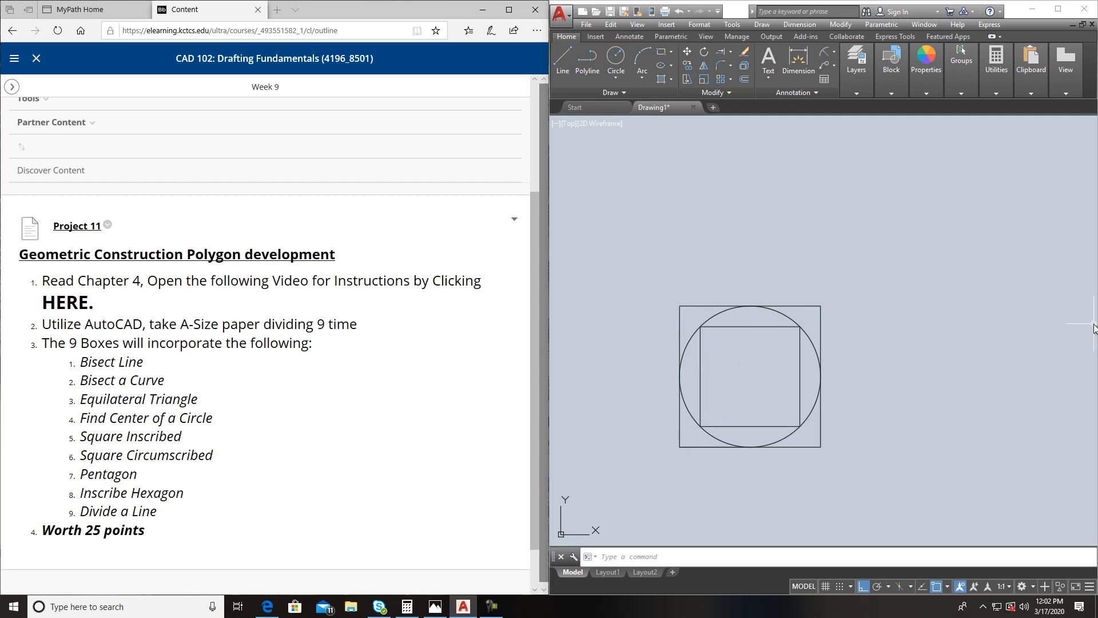
- Add a radius dimension to the circle between the two squares, placing the text above its upper right
{"action": "scroll", "coordinate": [938, 393], "scroll_direction": "down", "scroll_amount": 3}
{"action": "mouse_move", "coordinate": [918, 393]}
{"action": "middle_mouse_down"}
{"action": "mouse_move", "coordinate": [654, 362]}
{"action": "mouse_move", "coordinate": [766, 366]}
{"action": "middle_mouse_up"}
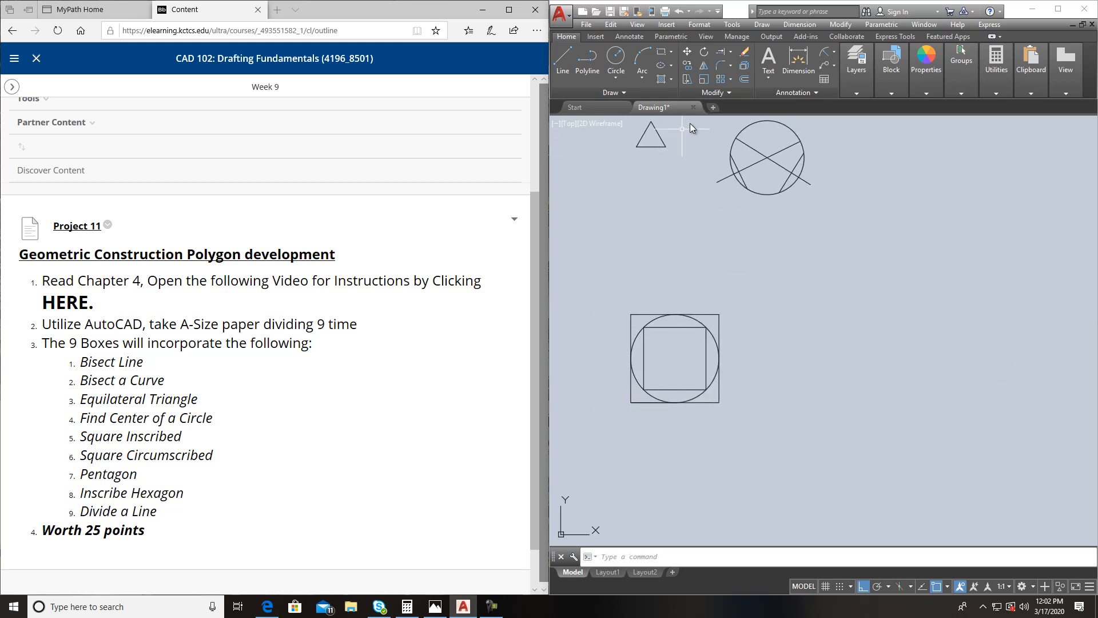
{"action": "left_click", "coordinate": [825, 53]}
{"action": "left_click", "coordinate": [695, 320]}
{"action": "left_click", "coordinate": [701, 294]}
{"action": "middle_click_drag", "start_coordinate": [730, 309], "coordinate": [719, 285]}
{"action": "scroll", "coordinate": [719, 285], "scroll_direction": "up", "scroll_amount": 1}
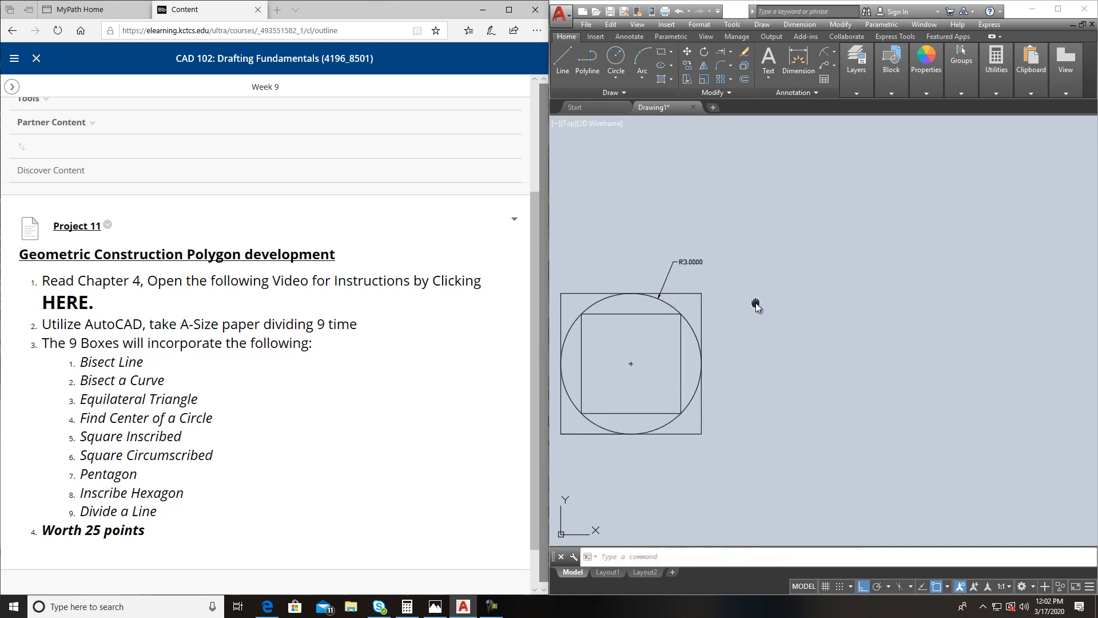
- Draw a circle of radius 3 in the empty space beside the dimensioned circle and its squares
{"action": "type", "text": "c"}
{"action": "key", "text": "Return"}
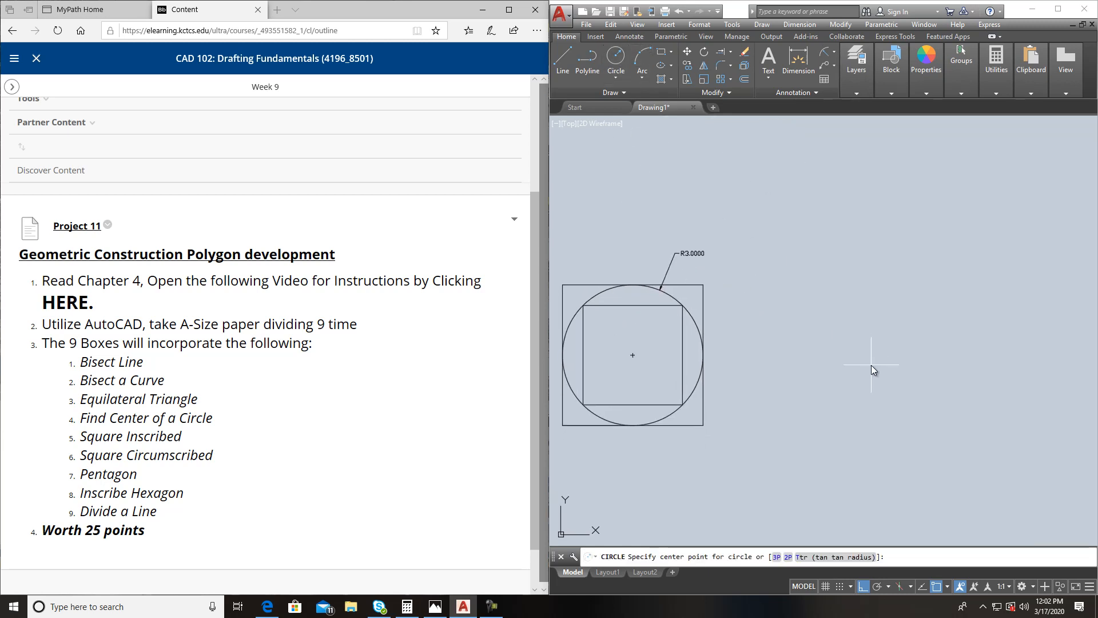
{"action": "left_click", "coordinate": [871, 365]}
{"action": "type", "text": "3"}
{"action": "key", "text": "Return"}
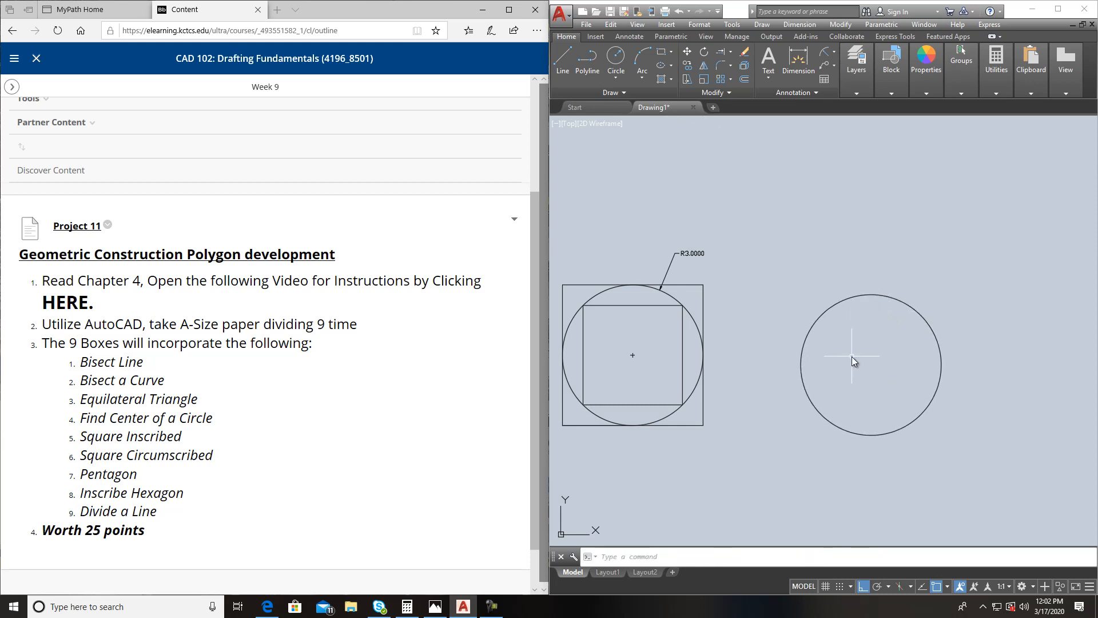
{"action": "middle_click_drag", "start_coordinate": [846, 353], "coordinate": [852, 342]}
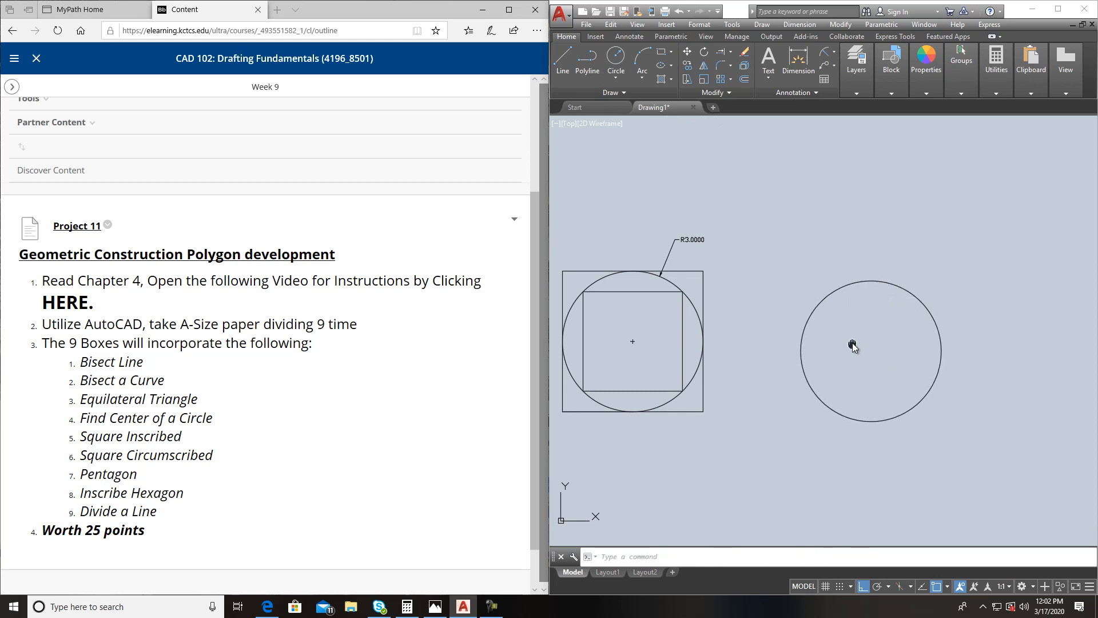
- Draw a four-sided polygon inscribed in the new circle, using the circle's center and radius 3
{"action": "left_click", "coordinate": [671, 53]}
{"action": "left_click", "coordinate": [707, 94]}
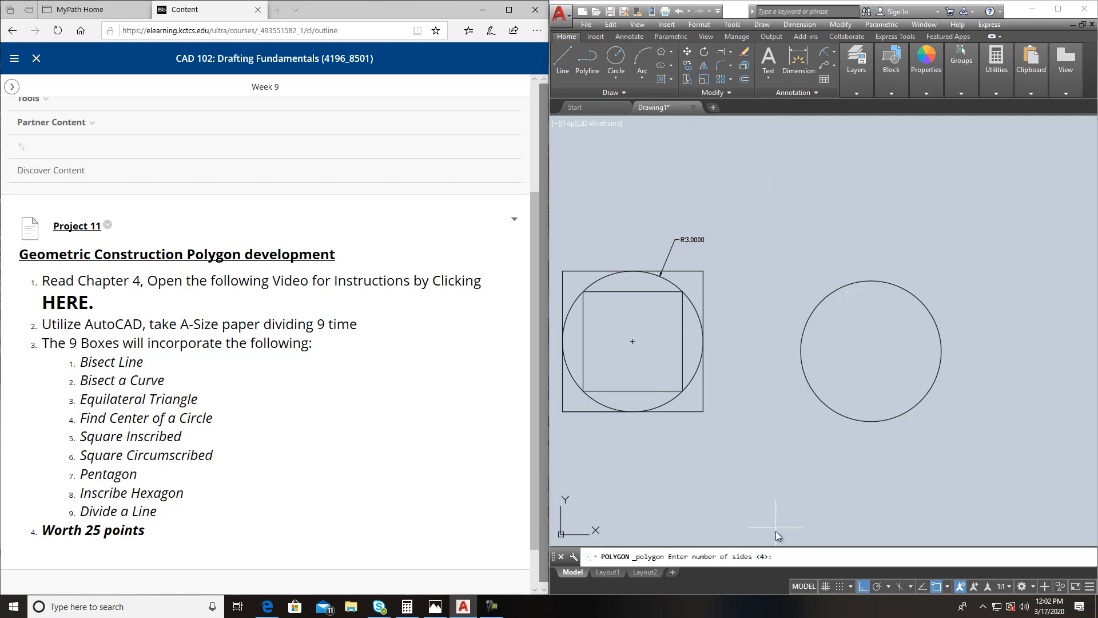
{"action": "key", "text": "Return"}
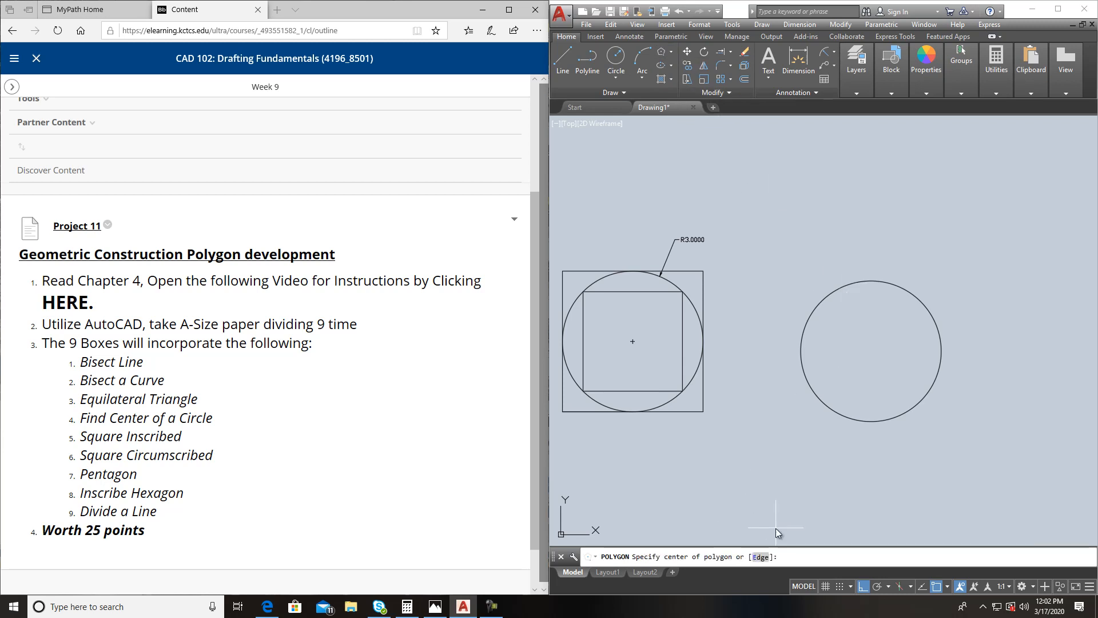
{"action": "left_click", "coordinate": [871, 348]}
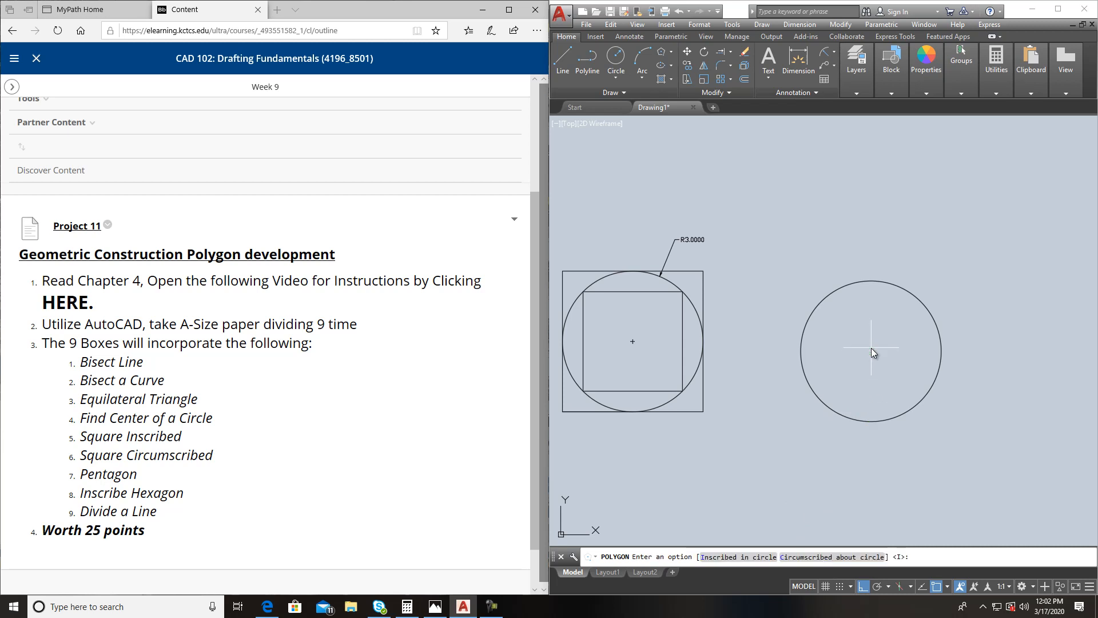
{"action": "type", "text": "i"}
{"action": "key", "text": "Return"}
{"action": "type", "text": "3"}
{"action": "key", "text": "Return"}
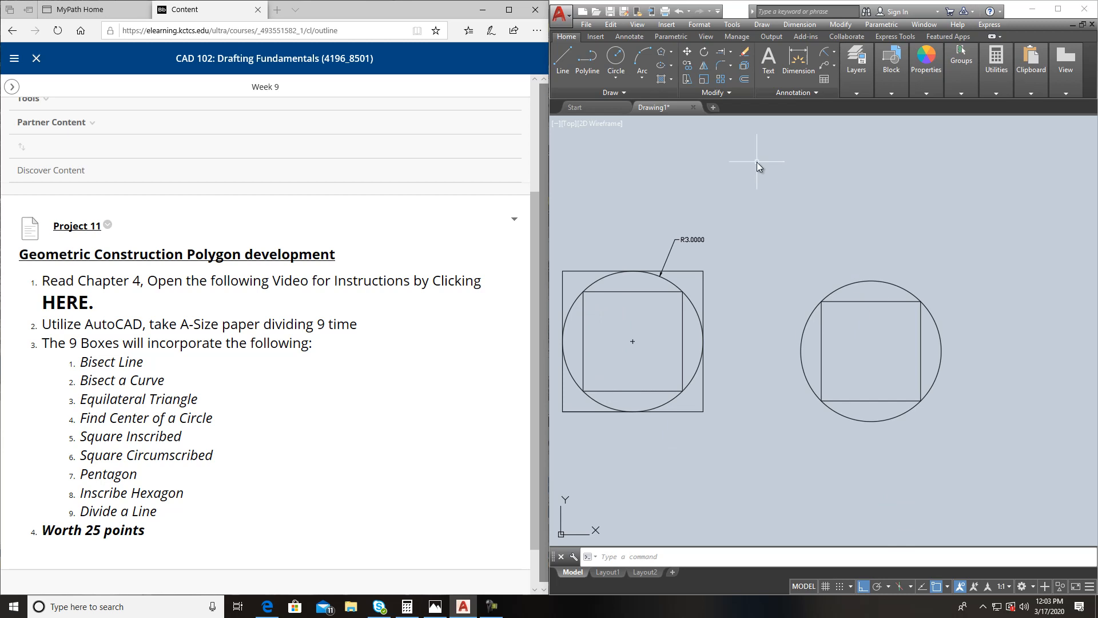
- Draw a four-sided polygon circumscribed about the same circle, centered on the circle's center
{"action": "left_click", "coordinate": [661, 51]}
{"action": "key", "text": "Return"}
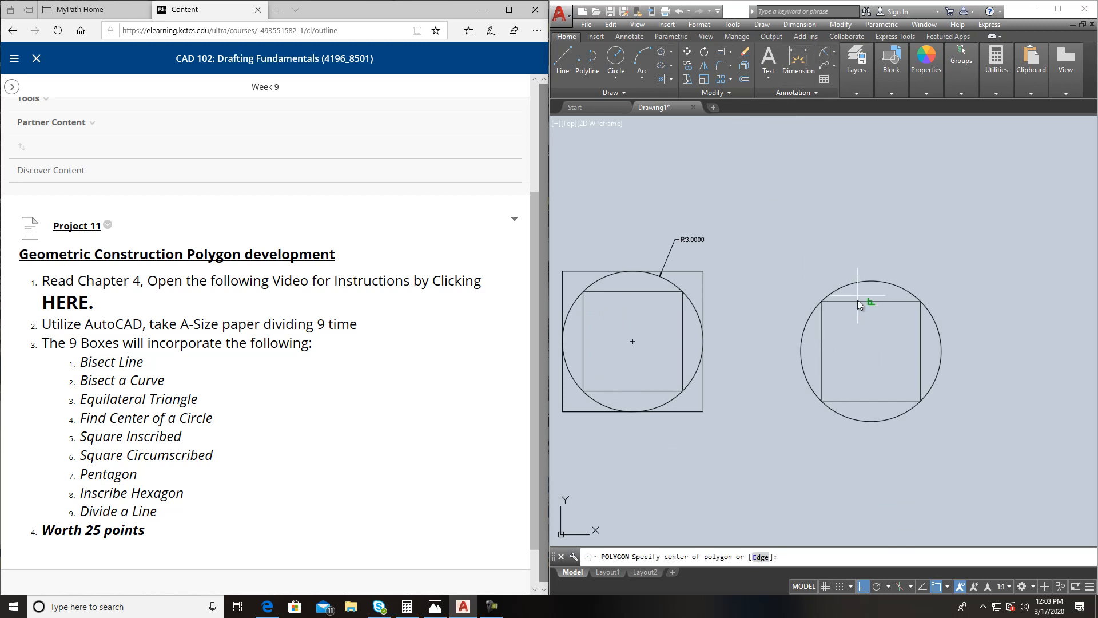
{"action": "left_click", "coordinate": [871, 352]}
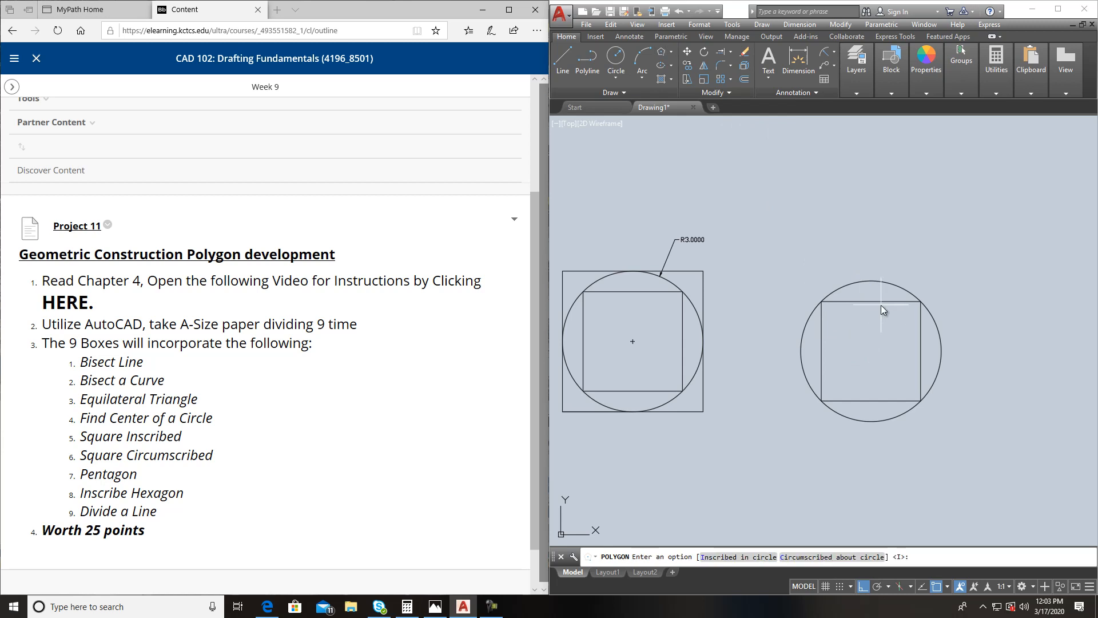
{"action": "type", "text": "c"}
{"action": "key", "text": "Return"}
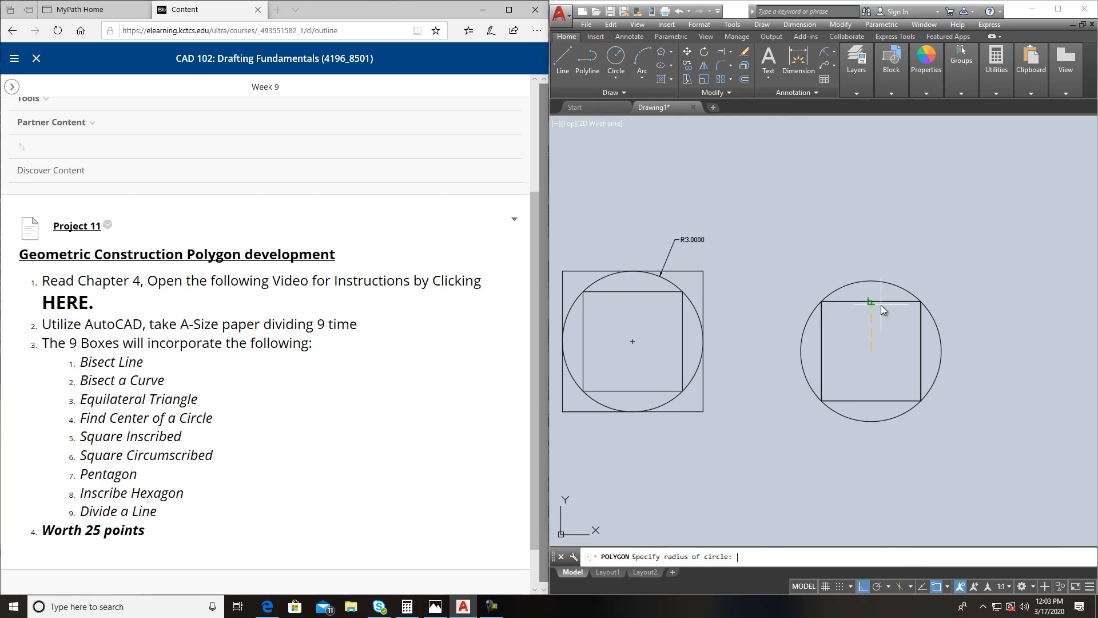
{"action": "left_click", "coordinate": [881, 305]}
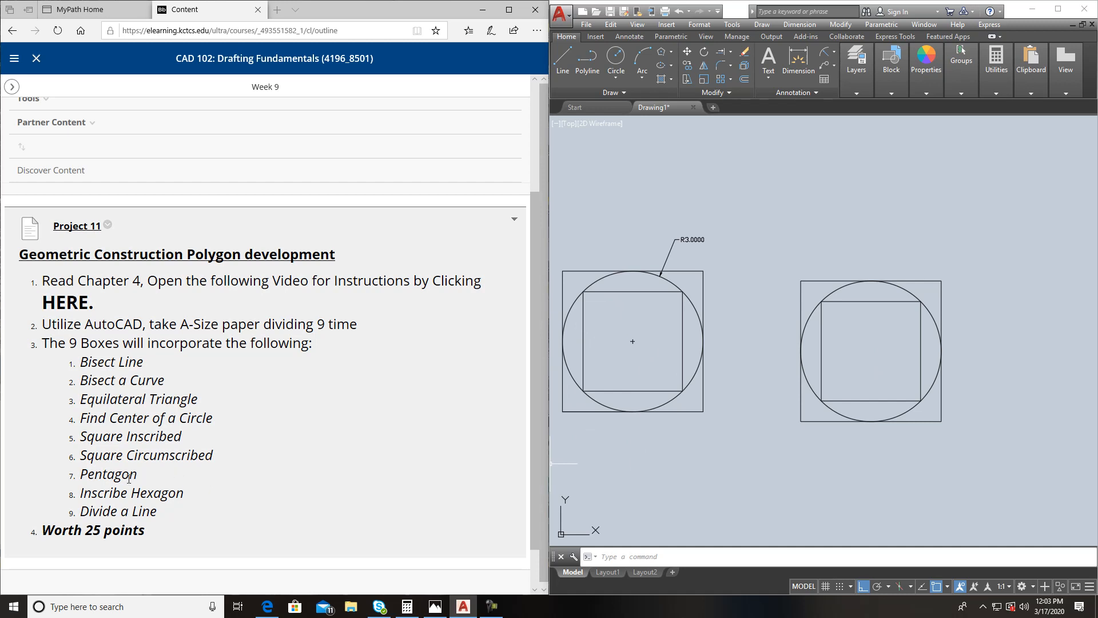
- Draw a five-sided polygon inscribed in a radius 3 circle, in the empty area to the right of the earlier constructions
{"action": "scroll", "coordinate": [101, 433], "scroll_direction": "down", "scroll_amount": 1}
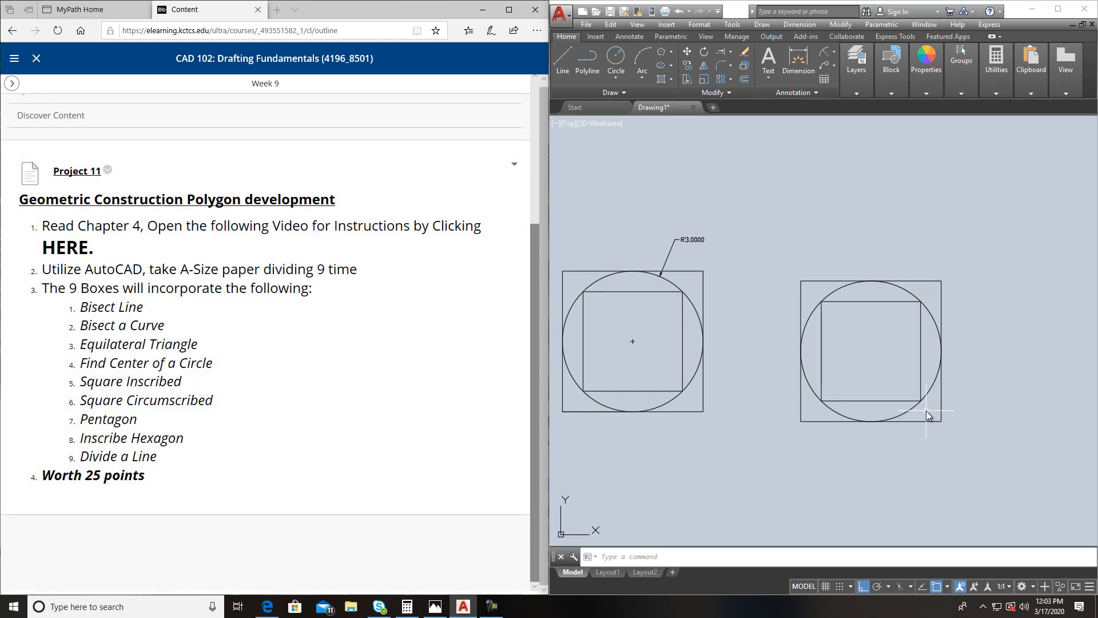
{"action": "scroll", "coordinate": [921, 416], "scroll_direction": "down", "scroll_amount": 3}
{"action": "middle_click_drag", "start_coordinate": [900, 459], "coordinate": [742, 486]}
{"action": "mouse_move", "coordinate": [784, 355]}
{"action": "middle_mouse_down"}
{"action": "mouse_move", "coordinate": [637, 400]}
{"action": "mouse_move", "coordinate": [711, 370]}
{"action": "middle_mouse_up"}
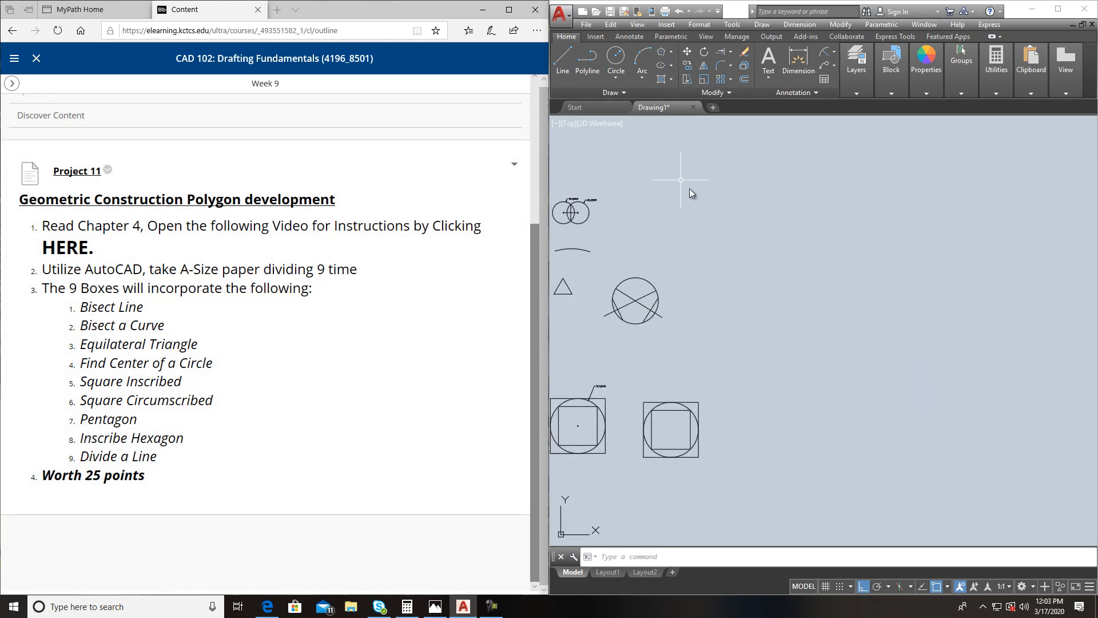
{"action": "left_click", "coordinate": [671, 52]}
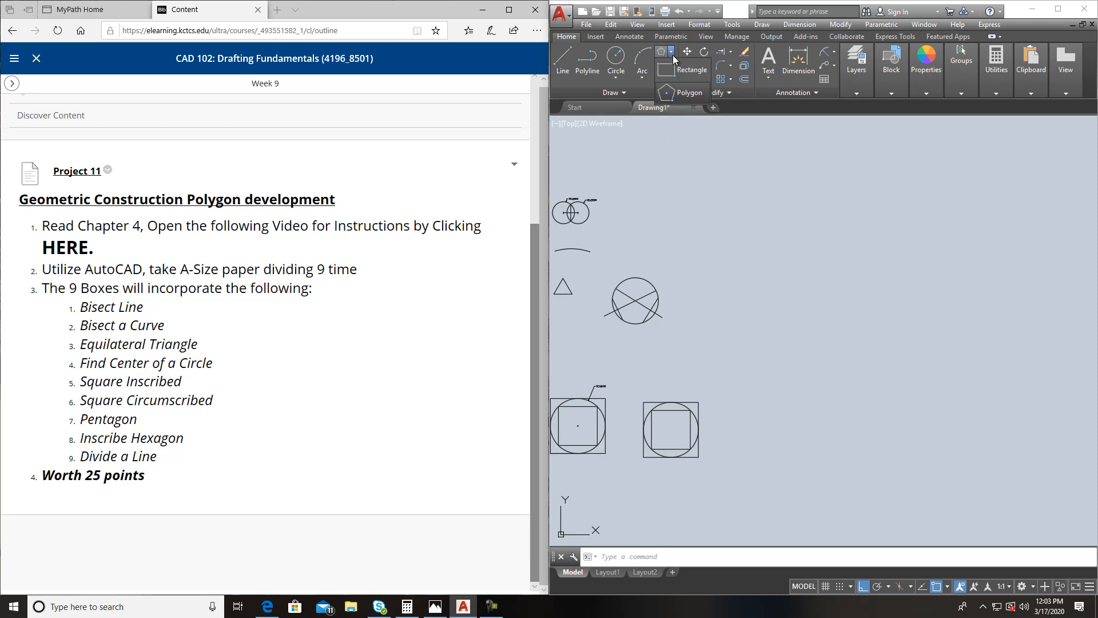
{"action": "left_click", "coordinate": [689, 93]}
{"action": "type", "text": "5"}
{"action": "key", "text": "Return"}
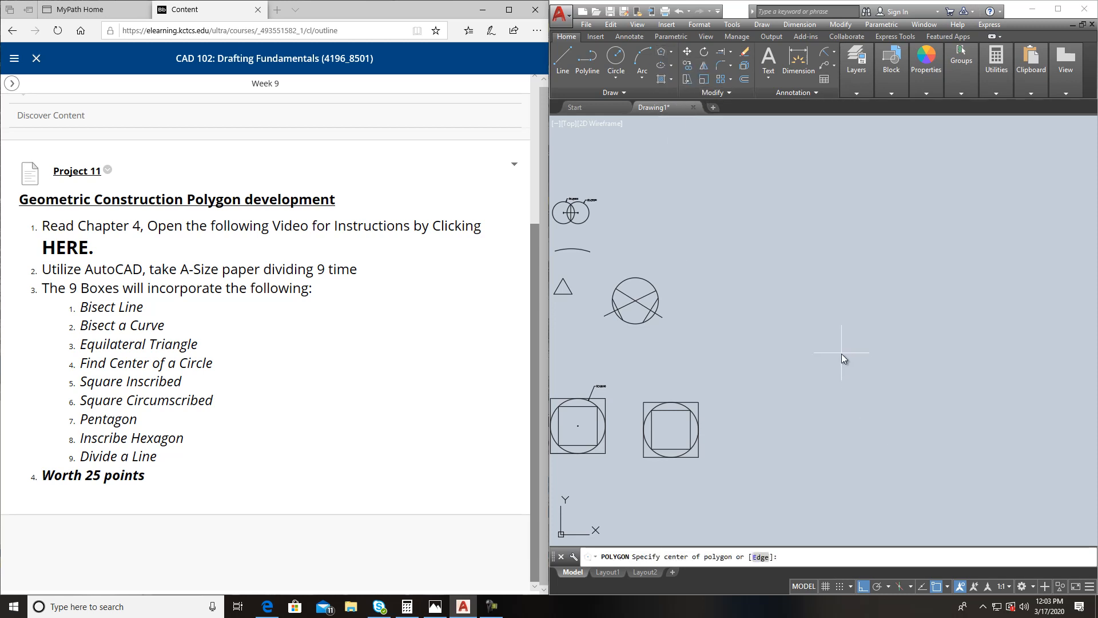
{"action": "left_click", "coordinate": [842, 345]}
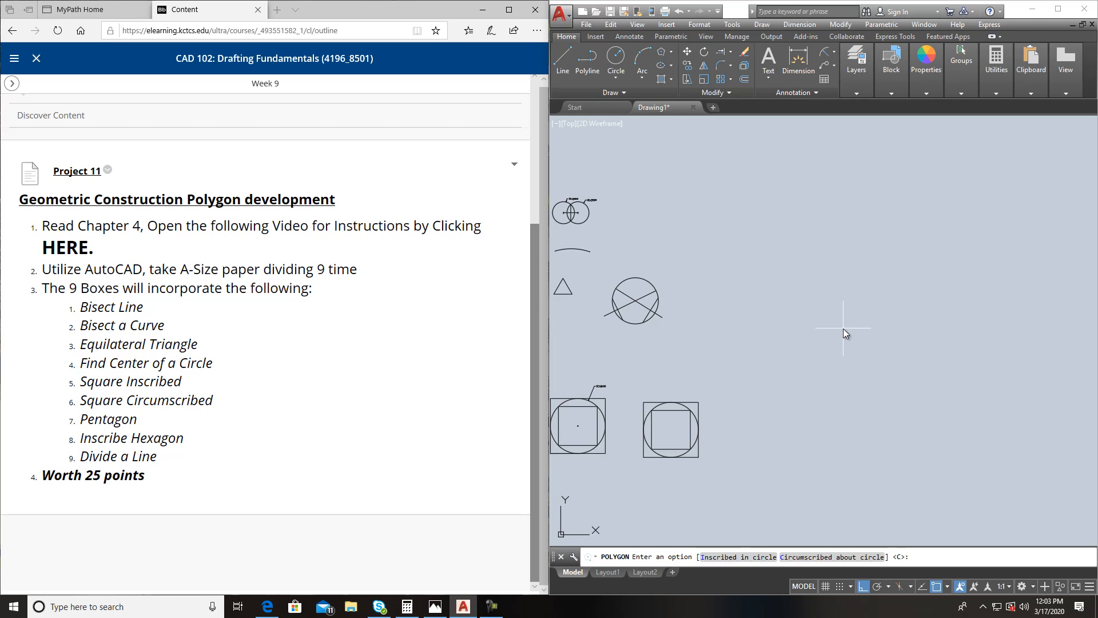
{"action": "key", "text": "Return"}
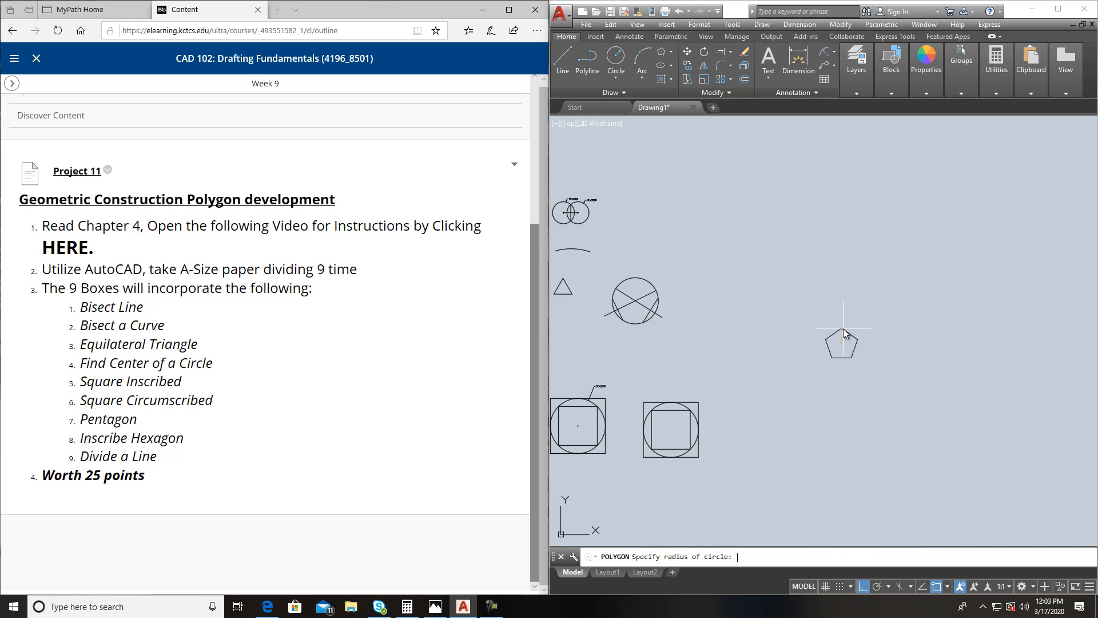
{"action": "type", "text": "3"}
{"action": "key", "text": "Return"}
- Draw a horizontal line and a vertical line crossing it near its middle, to the right of the pentagon
{"action": "scroll", "coordinate": [849, 375], "scroll_direction": "up", "scroll_amount": 2}
{"action": "middle_click_drag", "start_coordinate": [849, 375], "coordinate": [676, 405]}
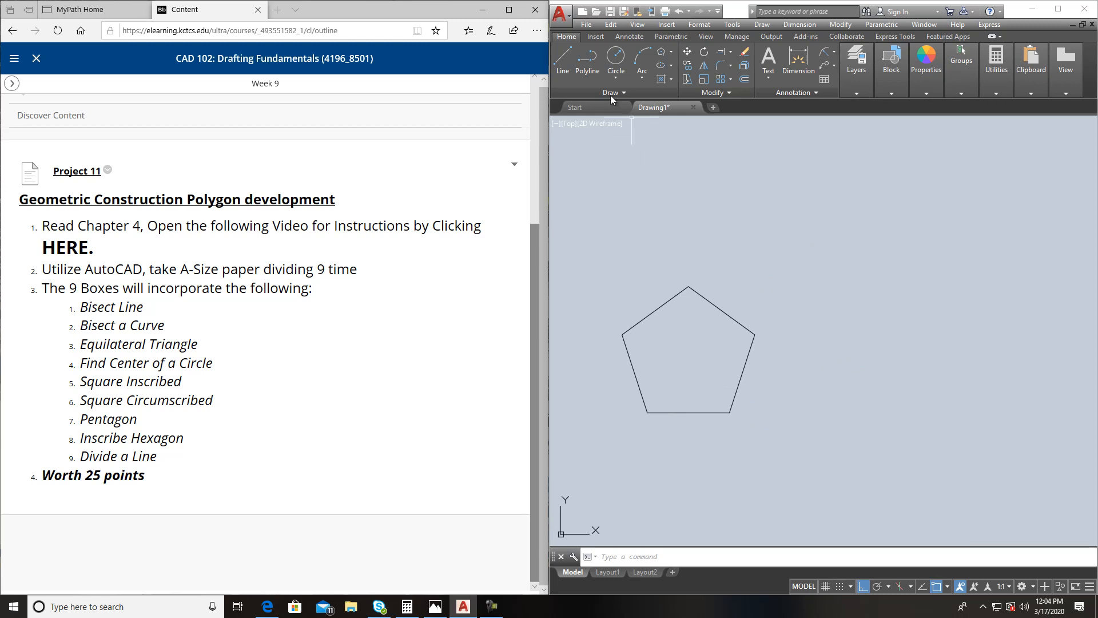
{"action": "left_click", "coordinate": [561, 59]}
{"action": "left_click", "coordinate": [796, 361]}
{"action": "left_click", "coordinate": [1073, 361]}
{"action": "key", "text": "Return"}
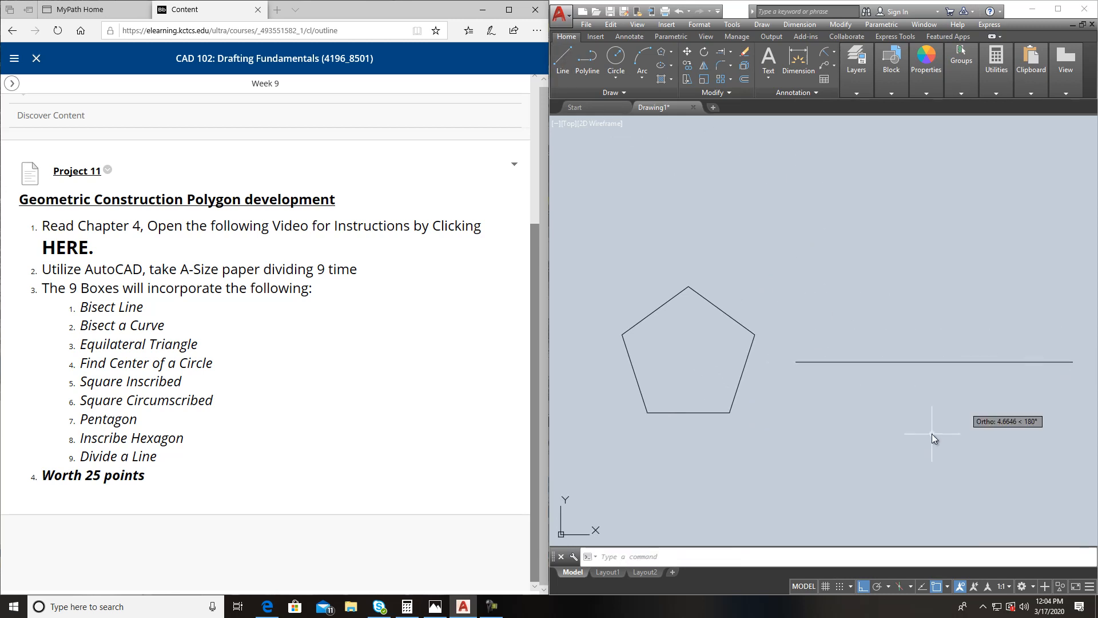
{"action": "key", "text": "Return"}
{"action": "left_click", "coordinate": [937, 486]}
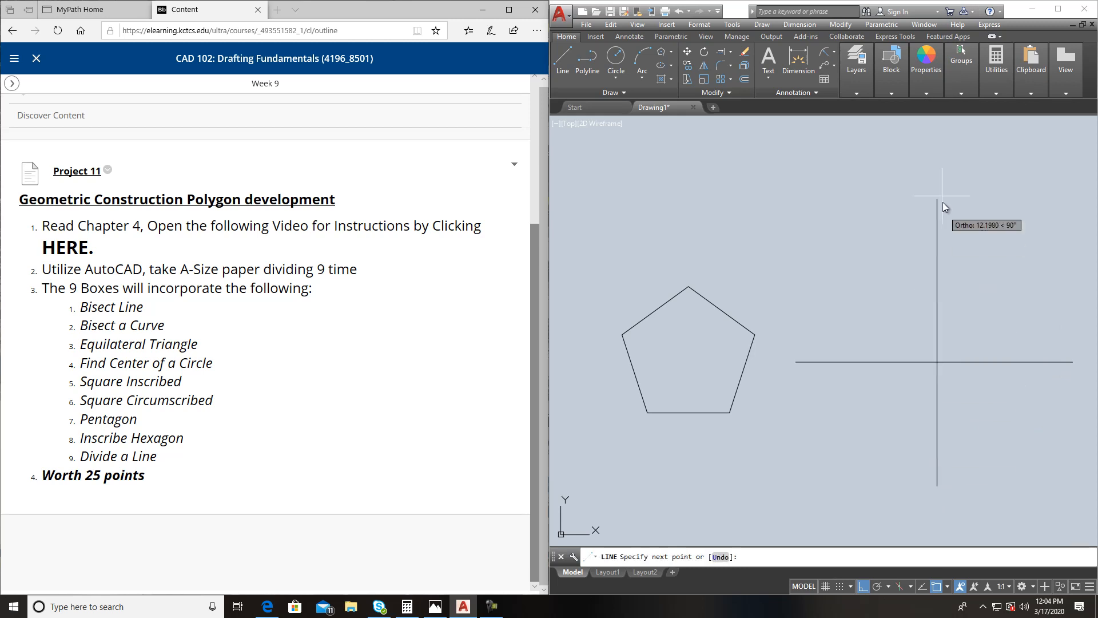
{"action": "left_click", "coordinate": [937, 182]}
{"action": "key", "text": "Return"}
- Draw a circle of radius 3 centered on the intersection of the crossing lines
{"action": "middle_click_drag", "start_coordinate": [1011, 346], "coordinate": [907, 342]}
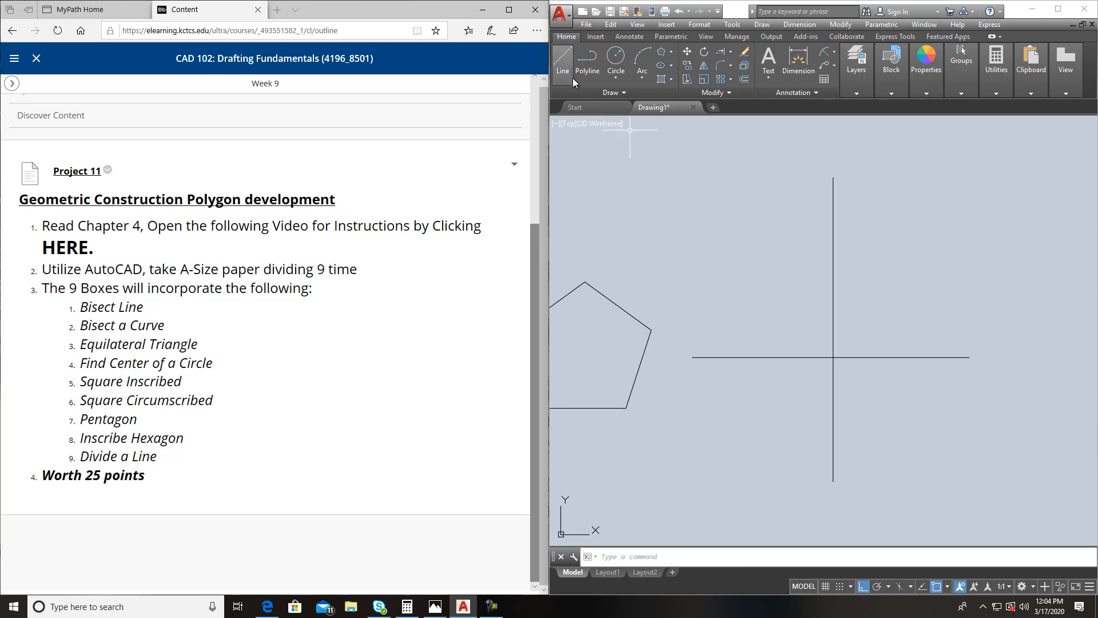
{"action": "middle_click_drag", "start_coordinate": [690, 179], "coordinate": [737, 179]}
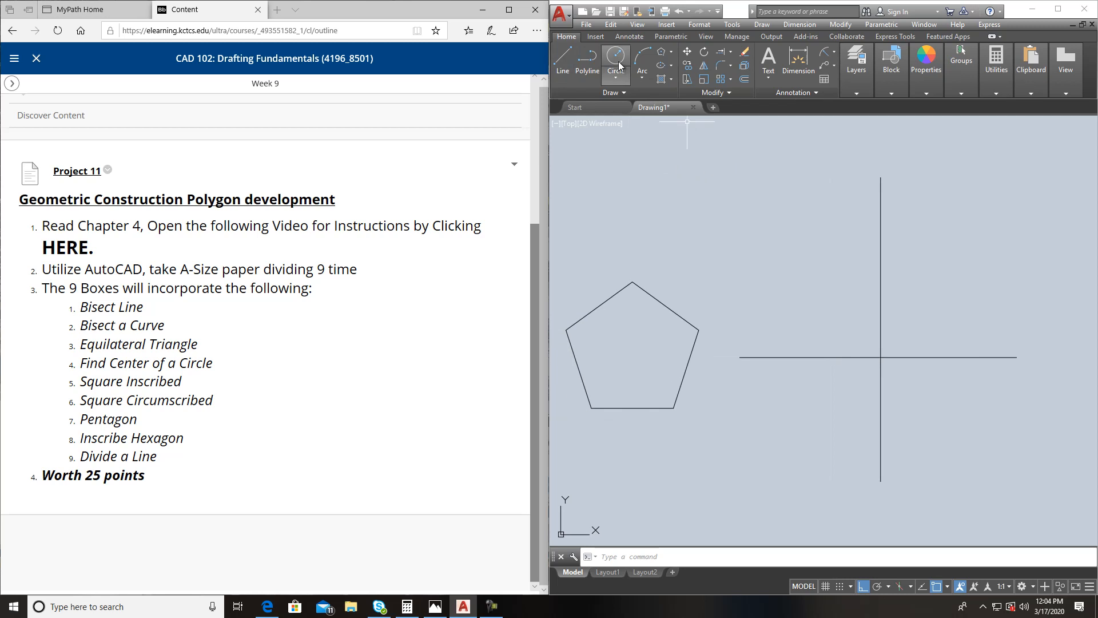
{"action": "left_click", "coordinate": [616, 57]}
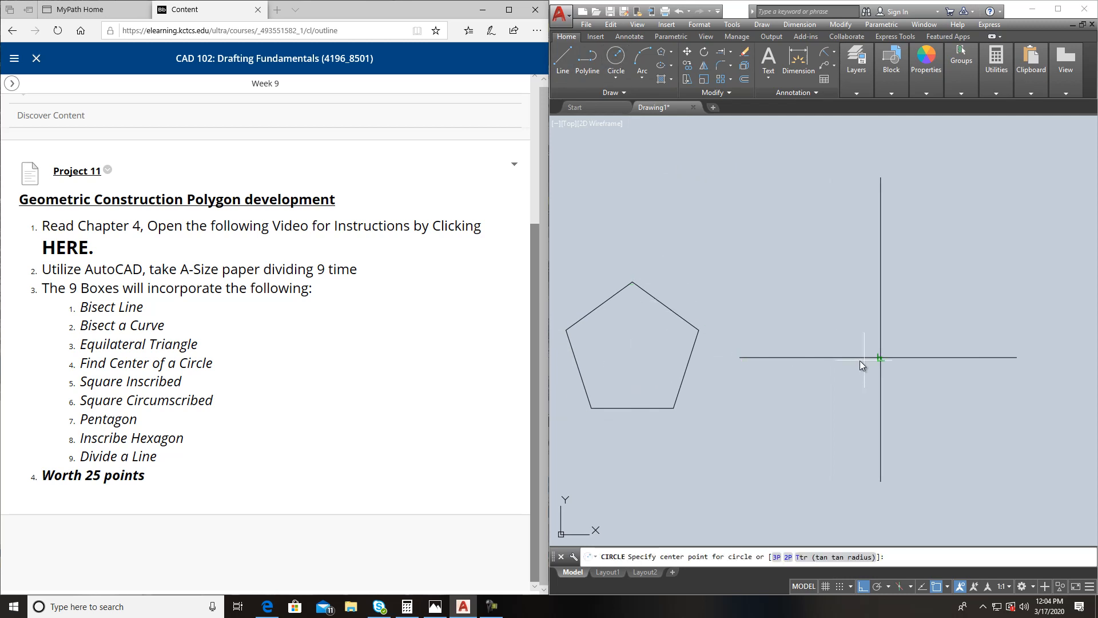
{"action": "left_click", "coordinate": [884, 358]}
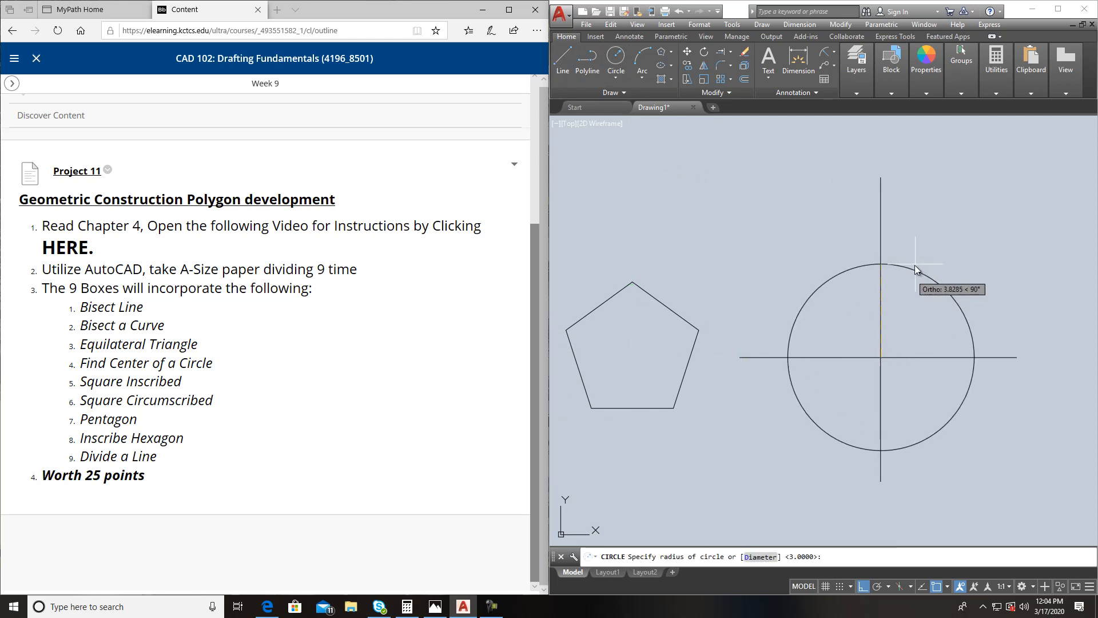
{"action": "type", "text": "3"}
{"action": "key", "text": "Return"}
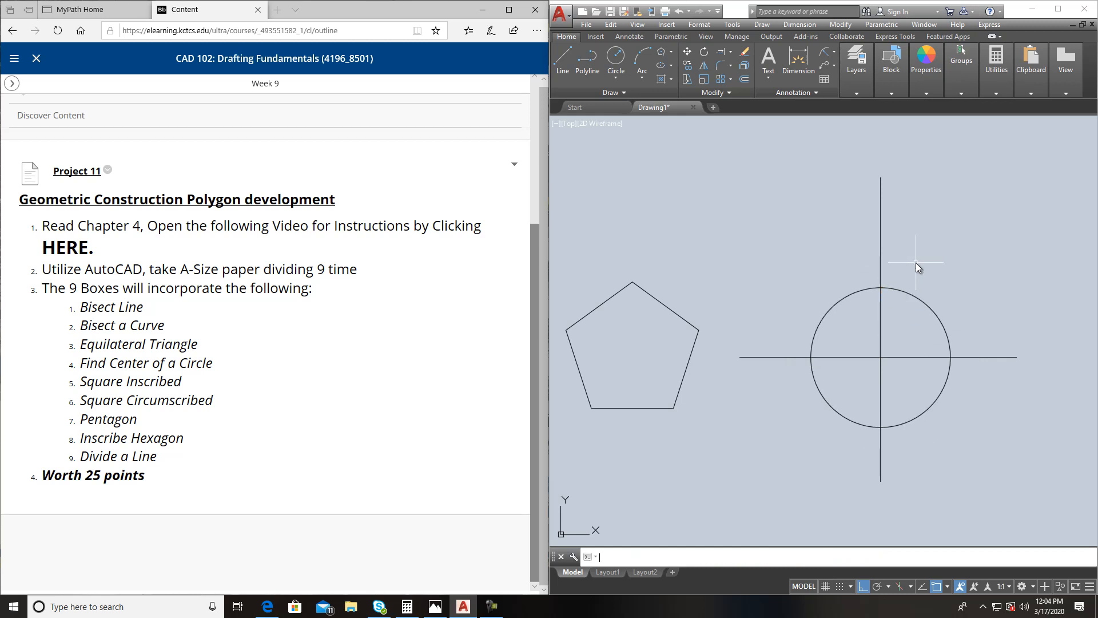
- Copy the circle onto the pentagon, from the circle's top quadrant to the pentagon's apex
{"action": "middle_click_drag", "start_coordinate": [753, 344], "coordinate": [815, 316]}
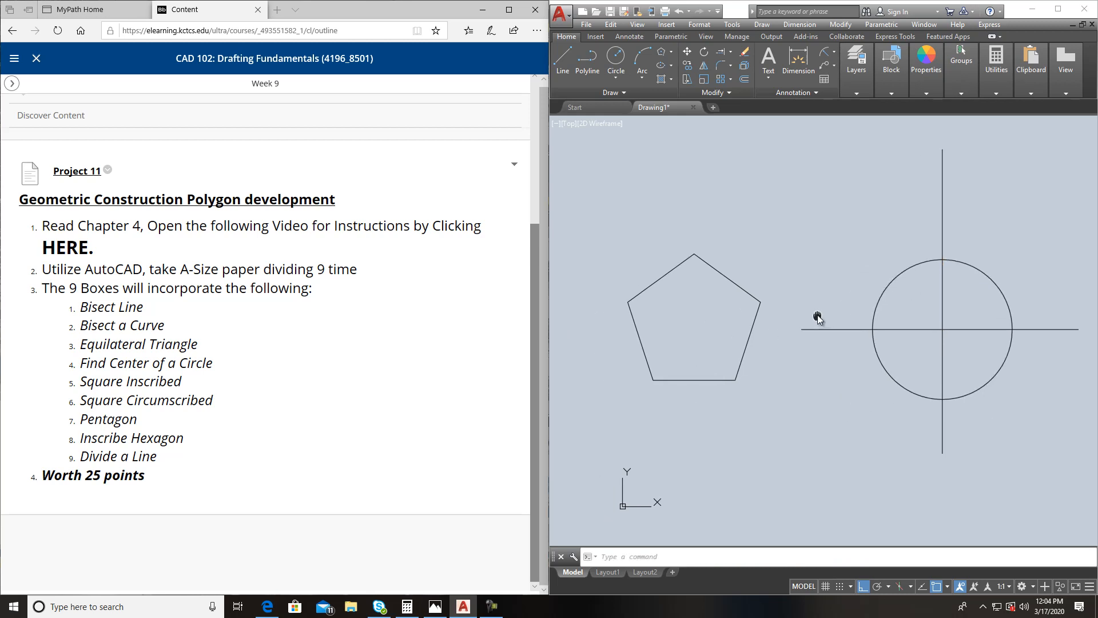
{"action": "left_click", "coordinate": [888, 281]}
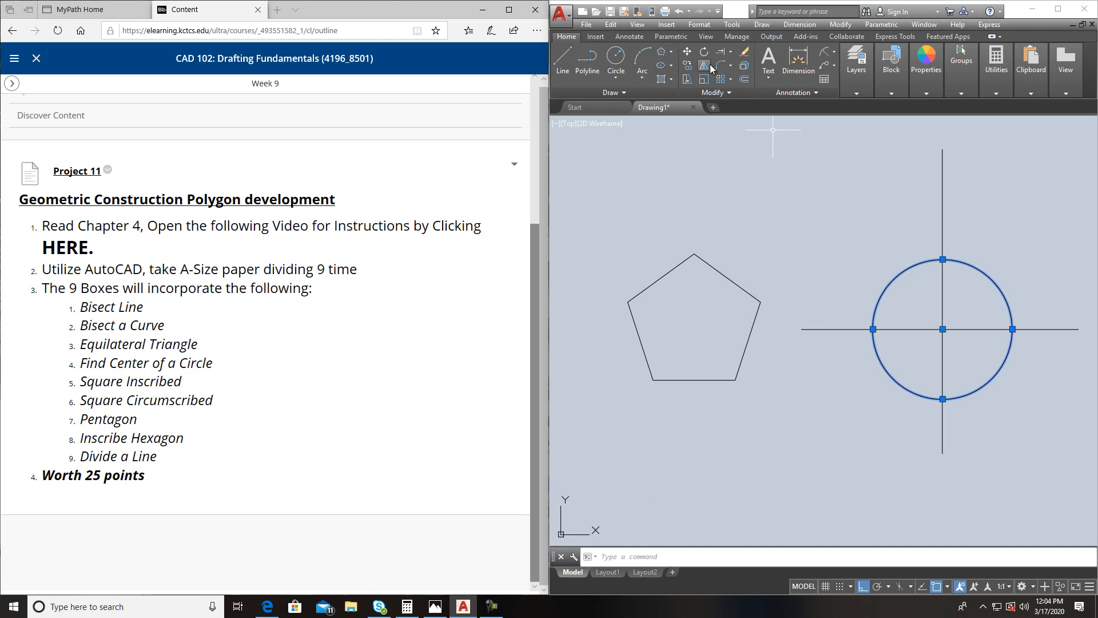
{"action": "left_click", "coordinate": [688, 65]}
{"action": "left_click", "coordinate": [942, 259]}
{"action": "left_click", "coordinate": [694, 254]}
{"action": "key", "text": "Escape"}
- Trim away the horizontal line's left half inside the circle, between the circle's left edge and the vertical line
{"action": "mouse_move", "coordinate": [934, 331]}
{"action": "middle_mouse_down"}
{"action": "mouse_move", "coordinate": [870, 307]}
{"action": "mouse_move", "coordinate": [869, 366]}
{"action": "mouse_move", "coordinate": [805, 309]}
{"action": "mouse_move", "coordinate": [767, 304]}
{"action": "mouse_move", "coordinate": [775, 311]}
{"action": "mouse_move", "coordinate": [802, 256]}
{"action": "mouse_move", "coordinate": [812, 269]}
{"action": "middle_mouse_up"}
{"action": "scroll", "coordinate": [768, 304], "scroll_direction": "up", "scroll_amount": 4}
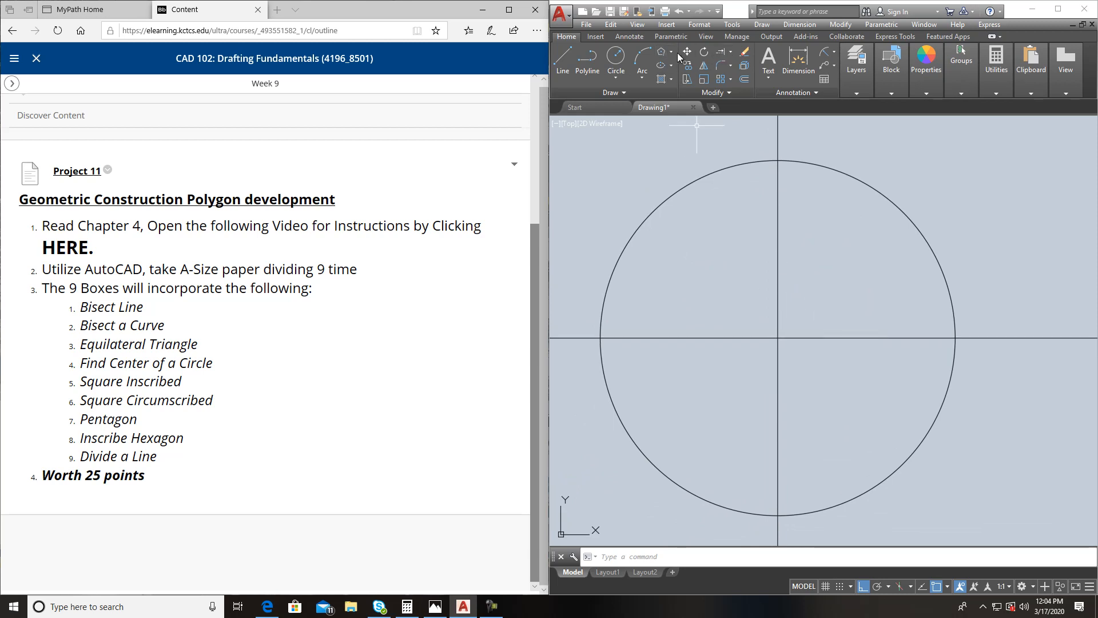
{"action": "left_click", "coordinate": [730, 53]}
{"action": "left_click", "coordinate": [734, 67]}
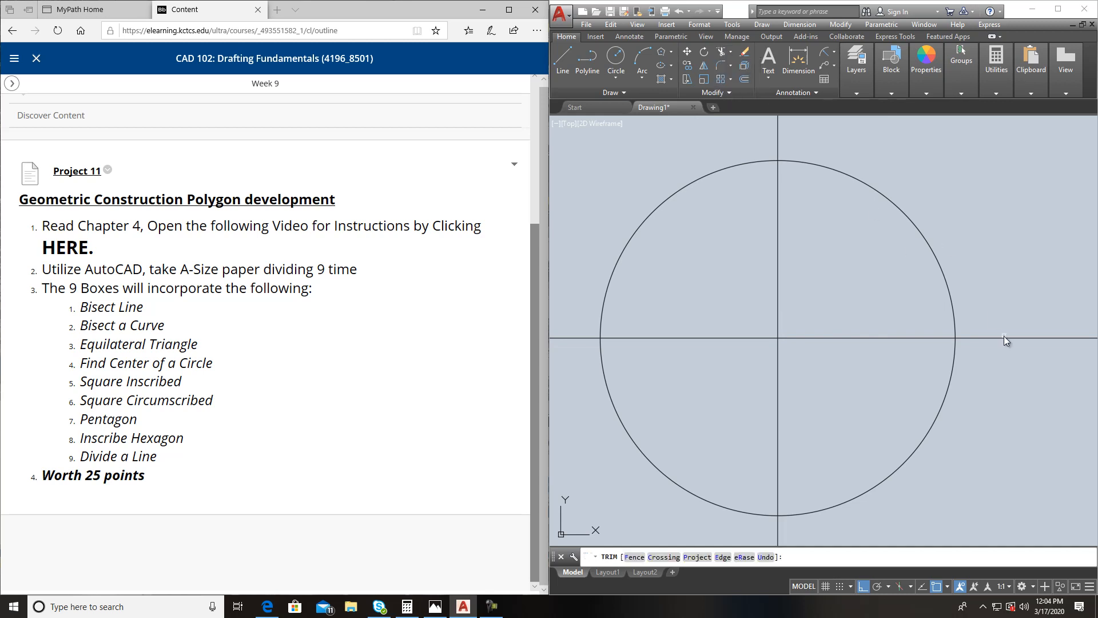
{"action": "left_click", "coordinate": [748, 339]}
{"action": "right_click", "coordinate": [821, 377]}
{"action": "left_click", "coordinate": [847, 382]}
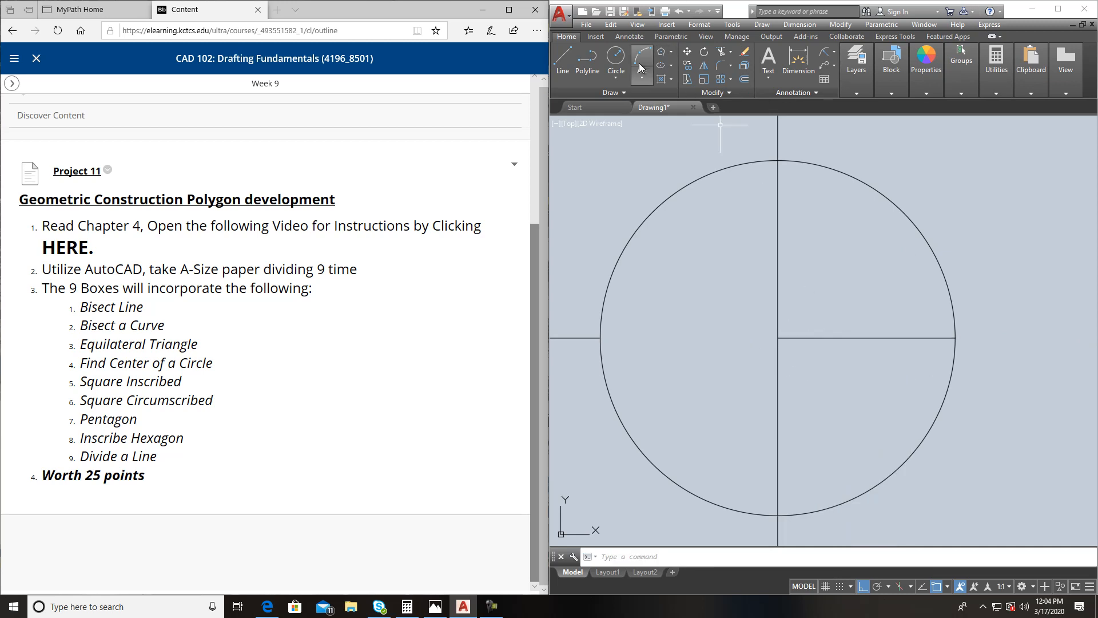
- Draw two circles of radius 2, one at the large circle's center and one where the horizontal line meets its right edge
{"action": "left_click", "coordinate": [615, 58]}
{"action": "left_click", "coordinate": [778, 338]}
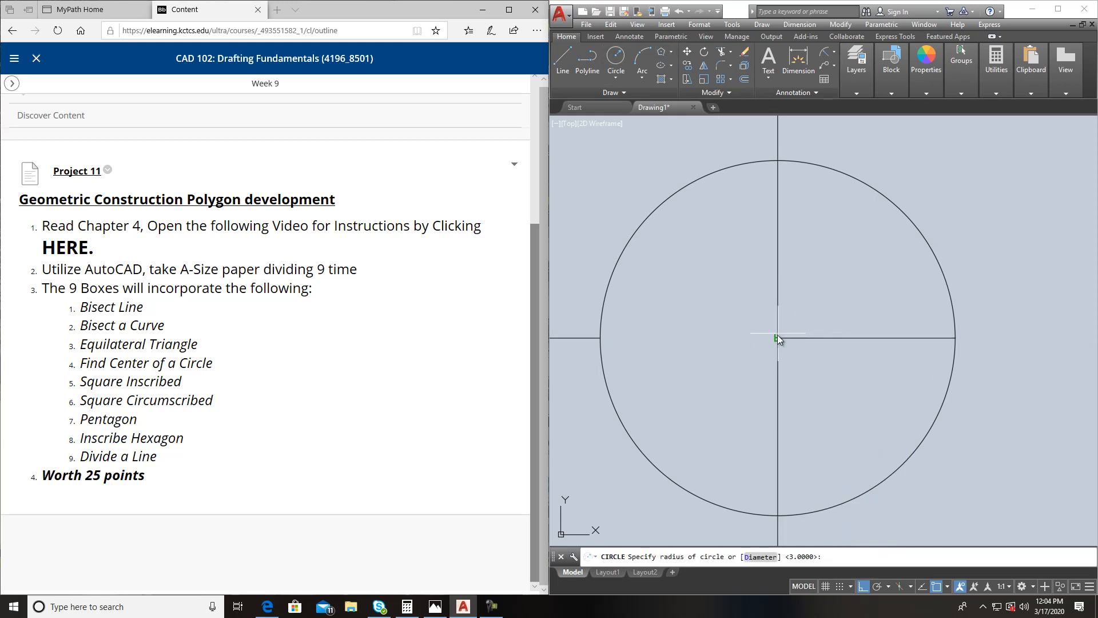
{"action": "type", "text": "2"}
{"action": "key", "text": "Return"}
{"action": "key", "text": "Return"}
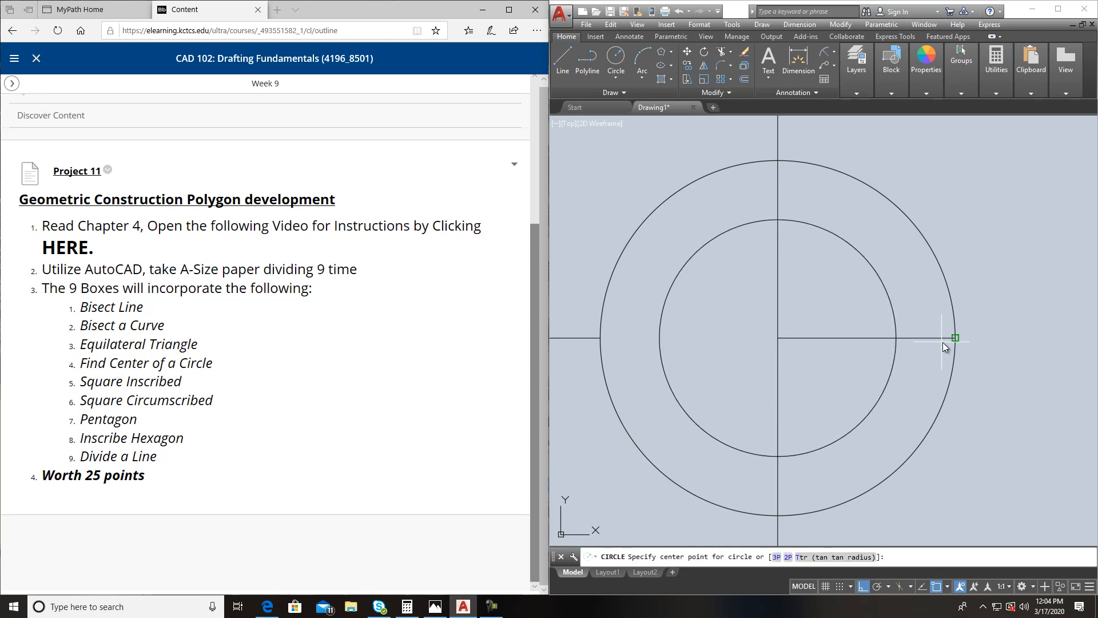
{"action": "left_click", "coordinate": [955, 338]}
{"action": "type", "text": "2"}
{"action": "key", "text": "Return"}
- Draw a vertical line connecting the two intersections of the radius 2 circles to bisect the horizontal radius
{"action": "type", "text": "l"}
{"action": "key", "text": "Return"}
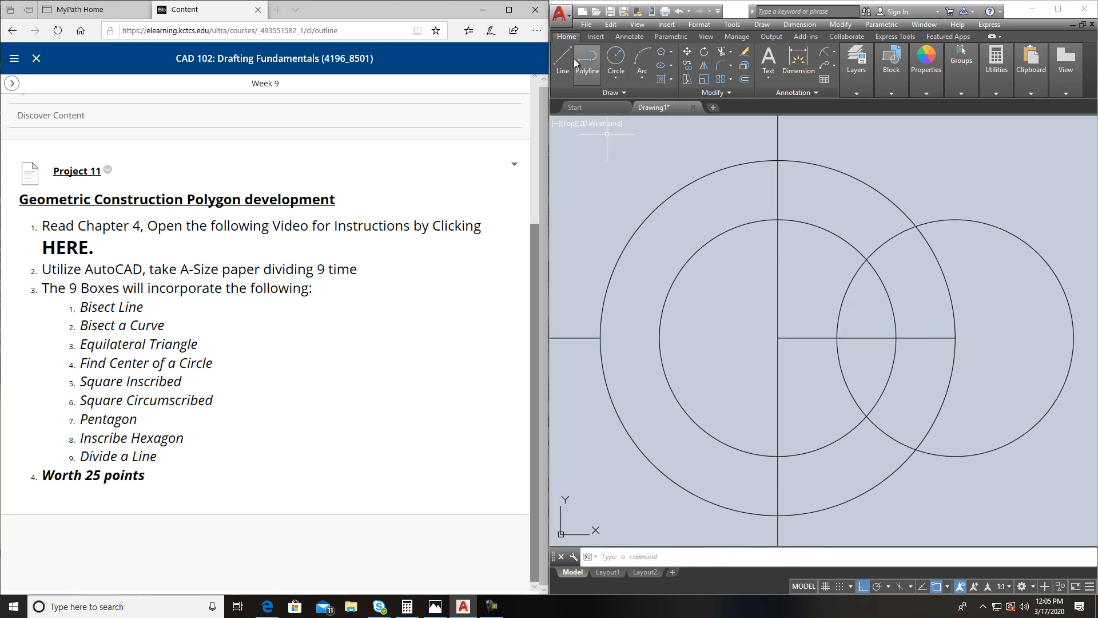
{"action": "left_click", "coordinate": [866, 260]}
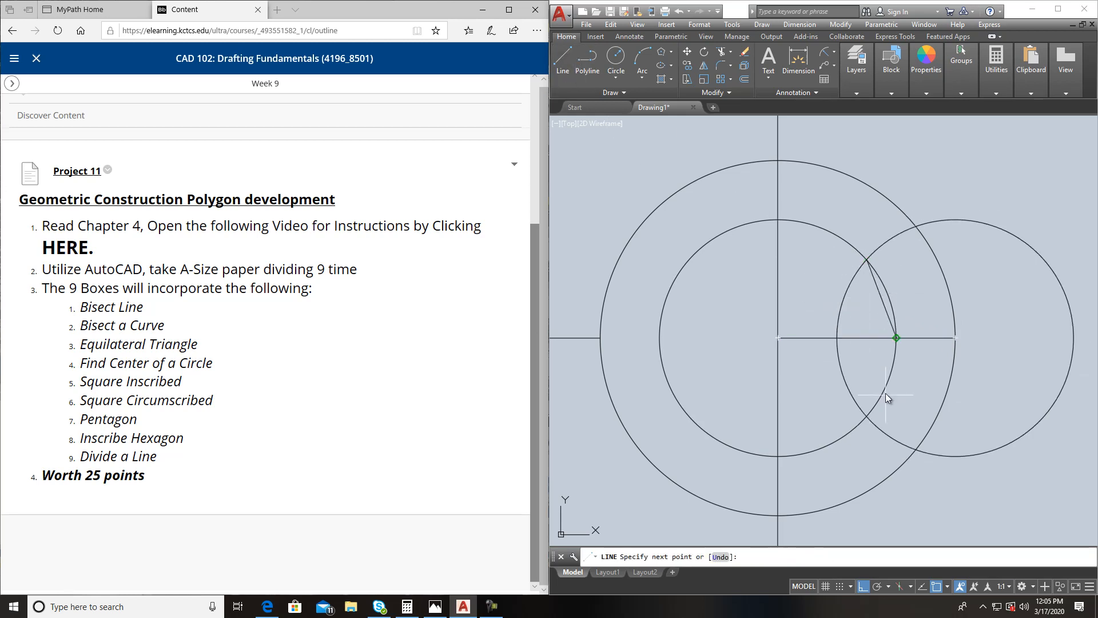
{"action": "left_click", "coordinate": [863, 420]}
{"action": "key", "text": "Return"}
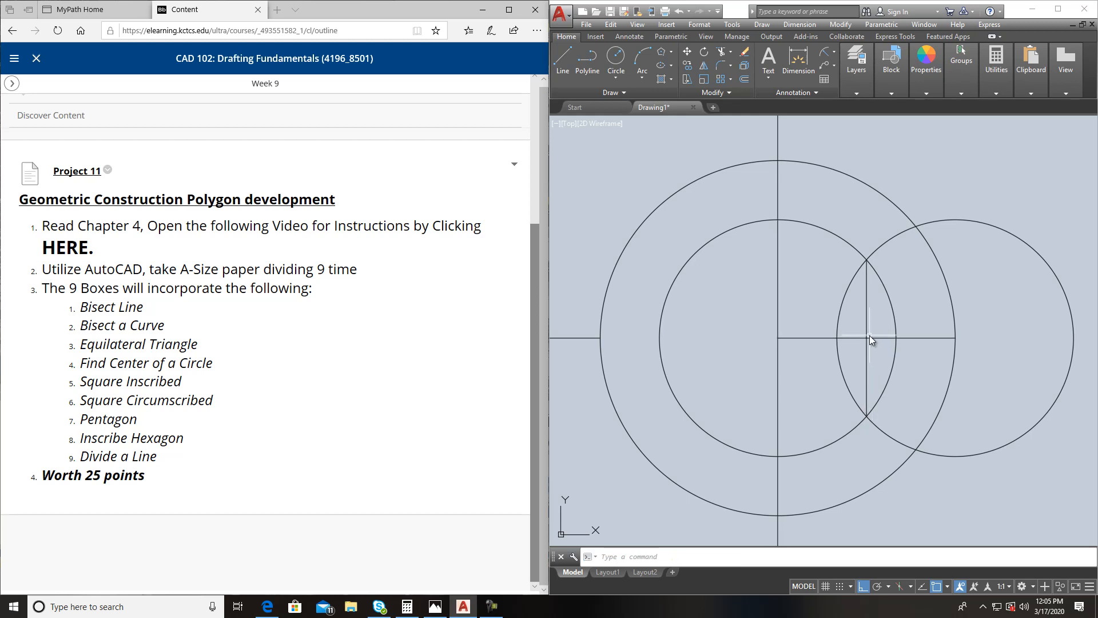
- Delete the two radius 2 construction circles, keeping the vertical line that bisects the horizontal radius
{"action": "left_click", "coordinate": [904, 252]}
{"action": "left_click", "coordinate": [827, 234]}
{"action": "key", "text": "Delete"}
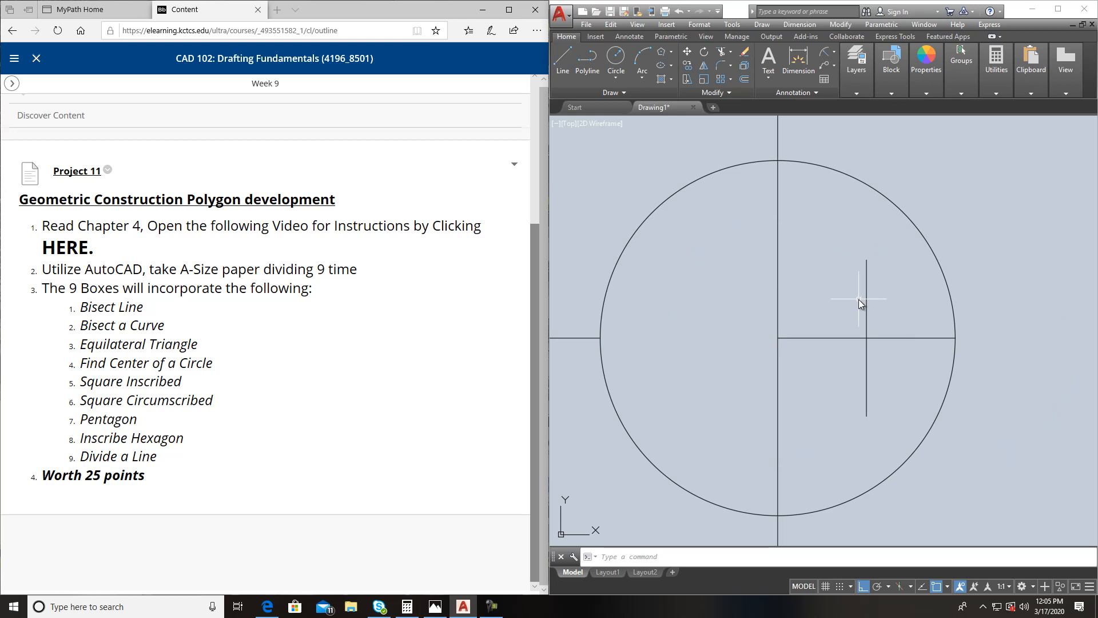
- With Ortho off, draw a circle centered on the bisected radius's midpoint and passing through the original circle's top point
{"action": "left_click", "coordinate": [616, 58]}
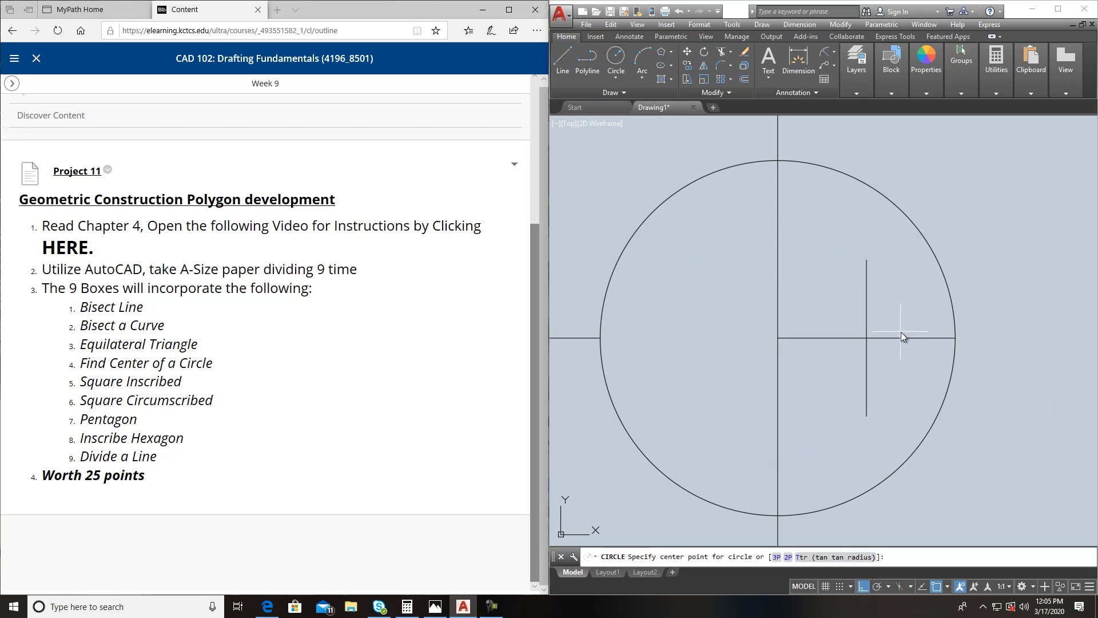
{"action": "left_click", "coordinate": [867, 338]}
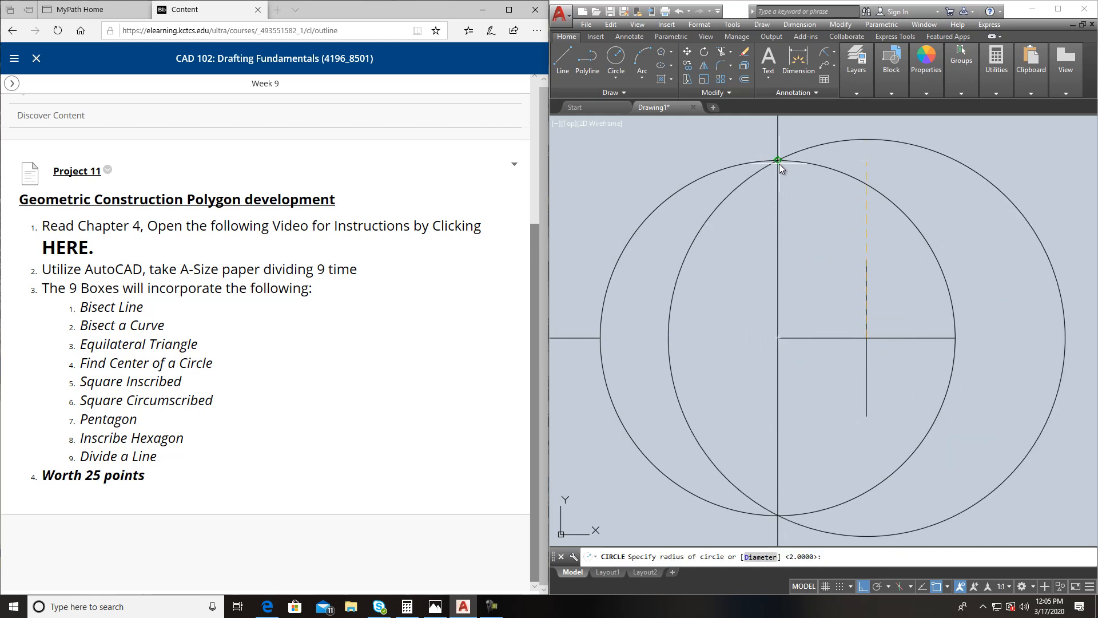
{"action": "scroll", "coordinate": [774, 154], "scroll_direction": "up", "scroll_amount": 5}
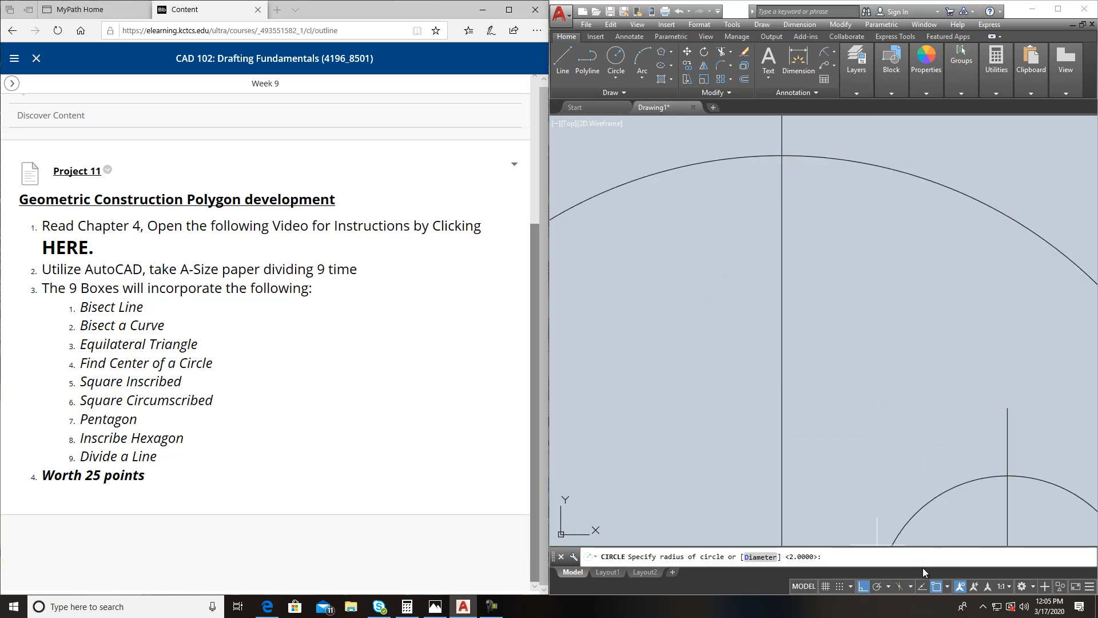
{"action": "left_click", "coordinate": [863, 586]}
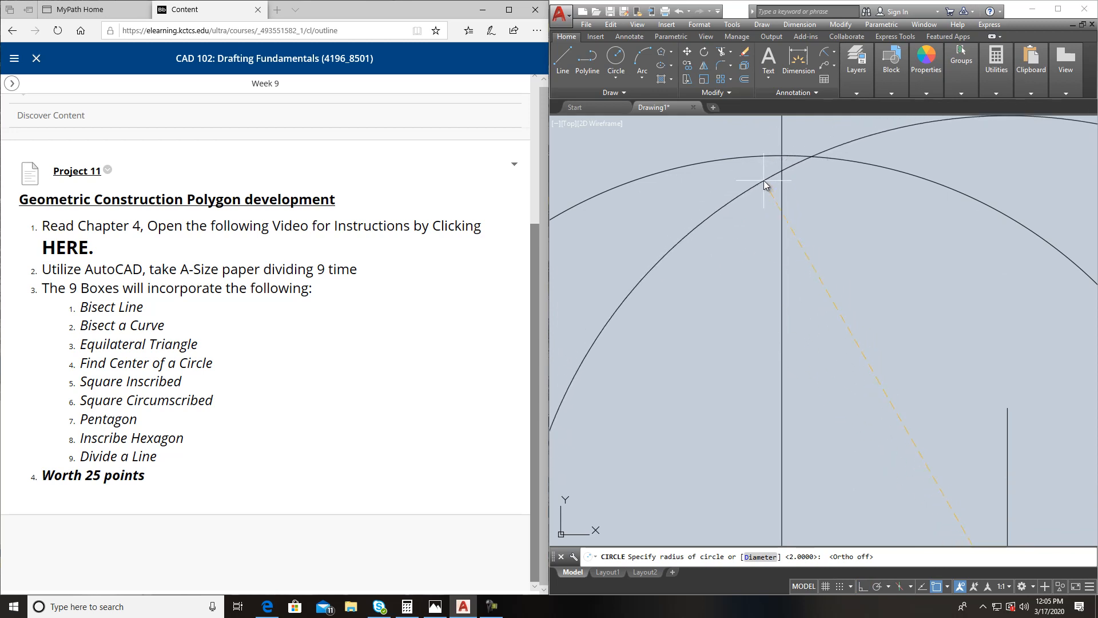
{"action": "left_click", "coordinate": [784, 153]}
- Delete the horizontal segment outside the original circle and stretch the inner horizontal line to that circle's left edge
{"action": "scroll", "coordinate": [784, 153], "scroll_direction": "down", "scroll_amount": 4}
{"action": "left_click", "coordinate": [607, 268]}
{"action": "key", "text": "Delete"}
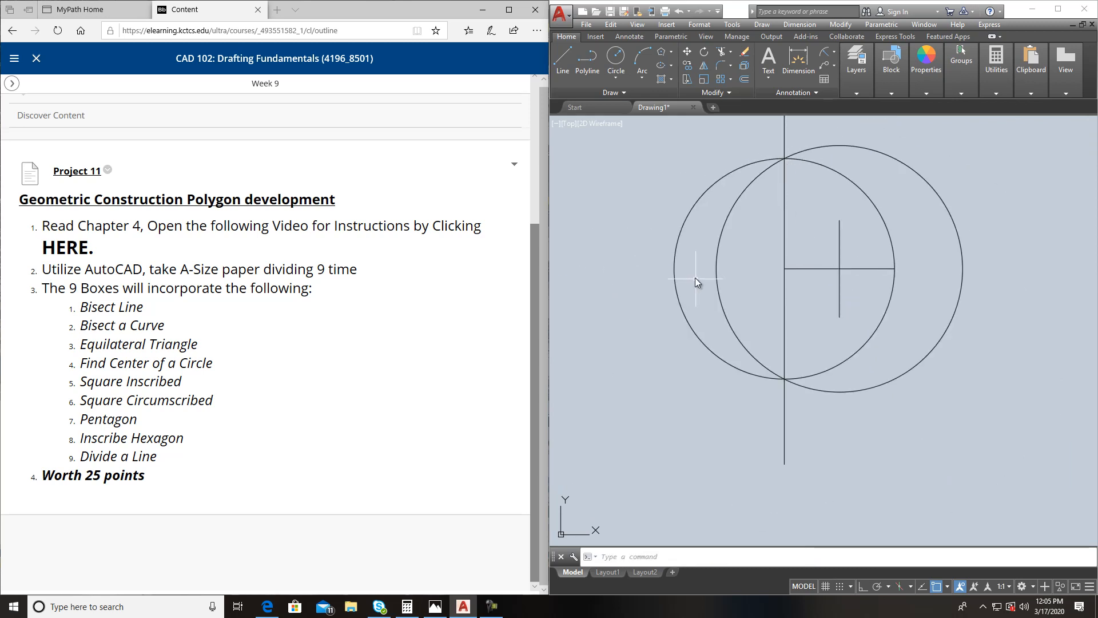
{"action": "left_click", "coordinate": [806, 268]}
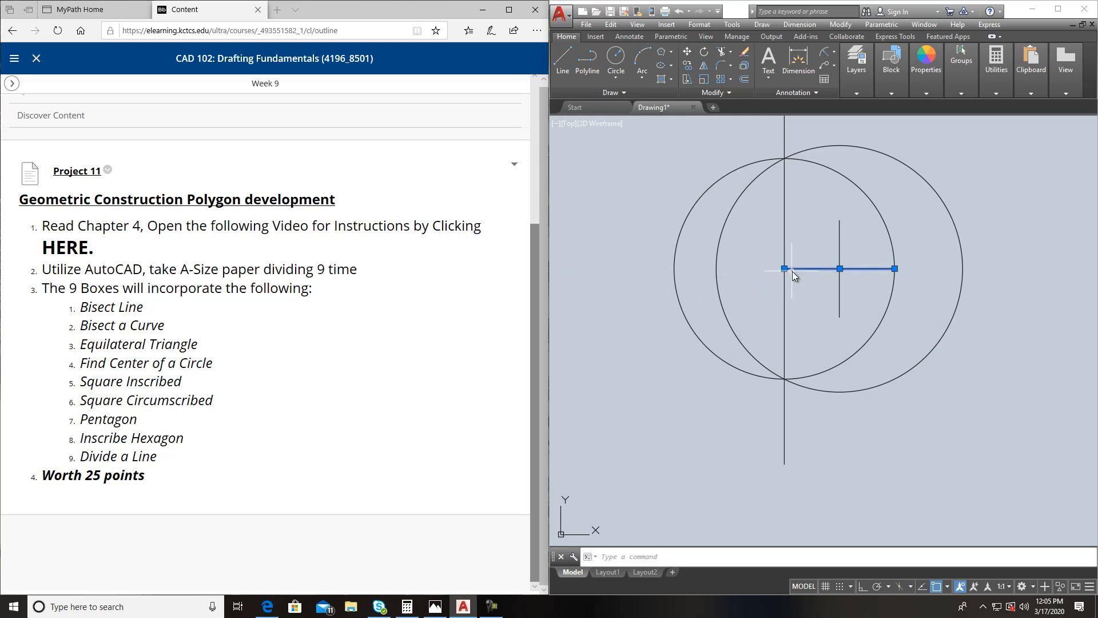
{"action": "left_click", "coordinate": [783, 268]}
{"action": "left_click", "coordinate": [674, 269]}
{"action": "key", "text": "Escape"}
- Draw a circle centered on the original circle's top point, passing through the midpoint-centered circle's left crossing with the horizontal line
{"action": "middle_click_drag", "start_coordinate": [834, 283], "coordinate": [848, 413]}
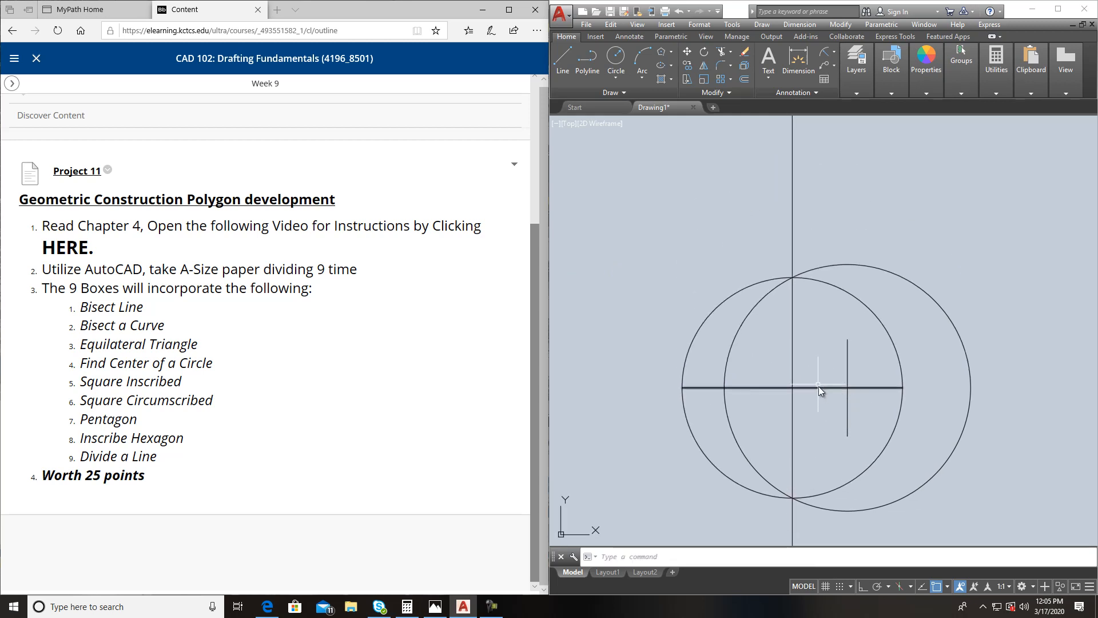
{"action": "scroll", "coordinate": [774, 273], "scroll_direction": "up", "scroll_amount": 2}
{"action": "scroll", "coordinate": [792, 259], "scroll_direction": "up", "scroll_amount": 2}
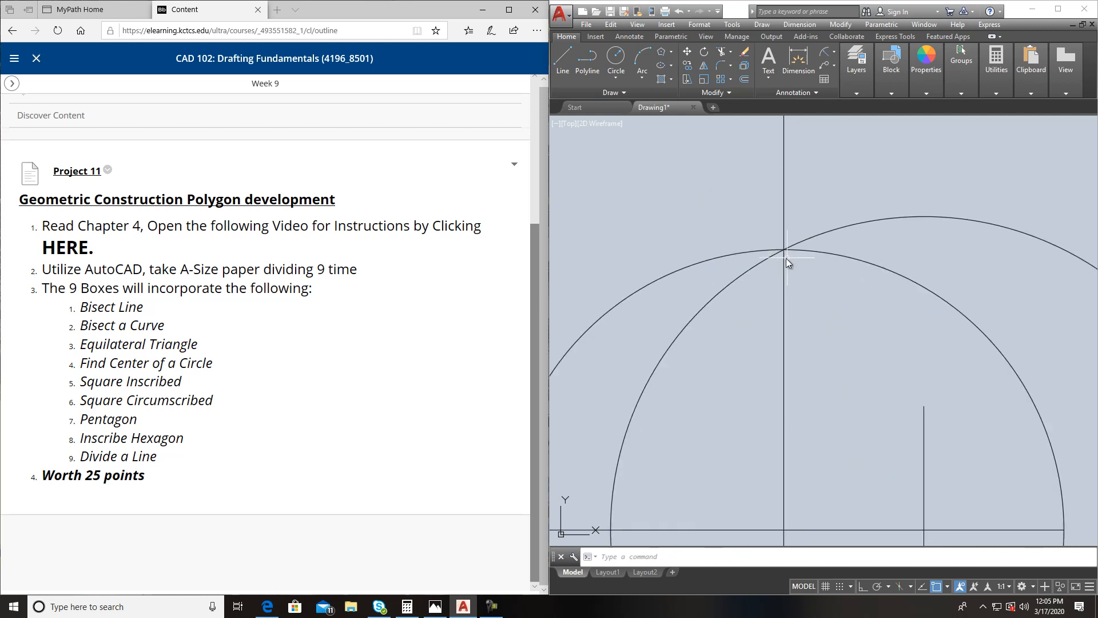
{"action": "left_click", "coordinate": [621, 59]}
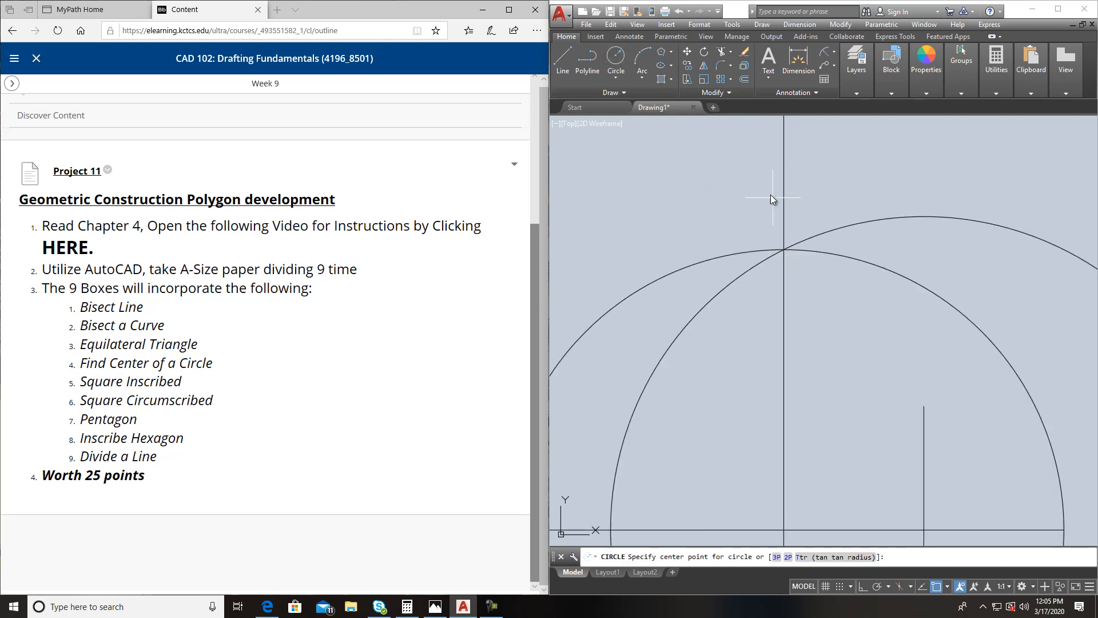
{"action": "left_click", "coordinate": [784, 251]}
{"action": "scroll", "coordinate": [751, 324], "scroll_direction": "down", "scroll_amount": 2}
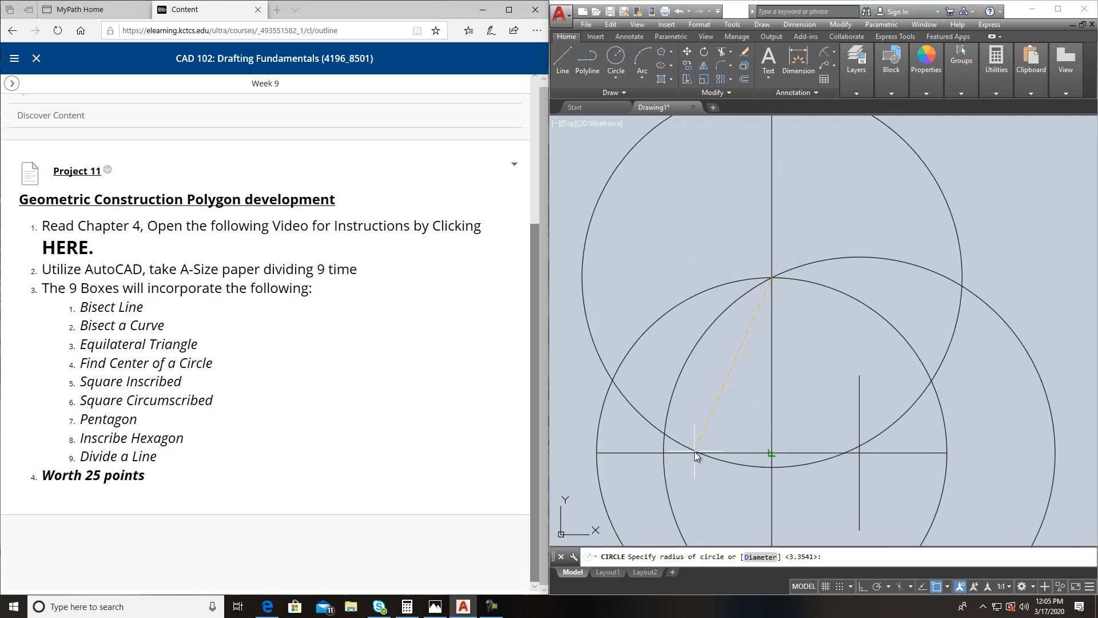
{"action": "middle_click_drag", "start_coordinate": [694, 452], "coordinate": [703, 417]}
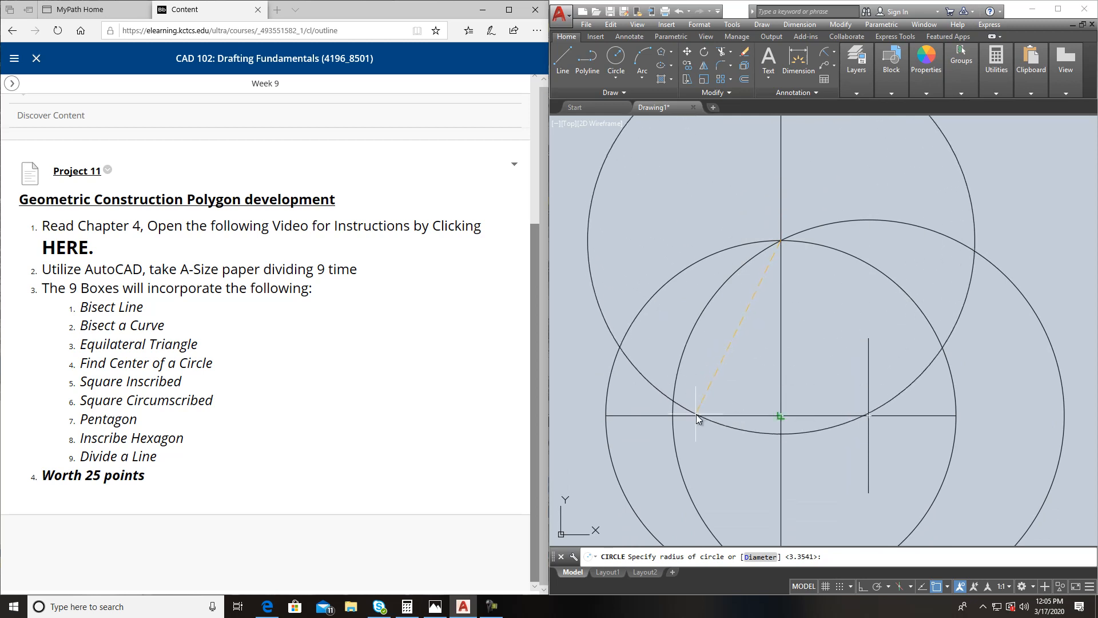
{"action": "scroll", "coordinate": [672, 421], "scroll_direction": "up", "scroll_amount": 4}
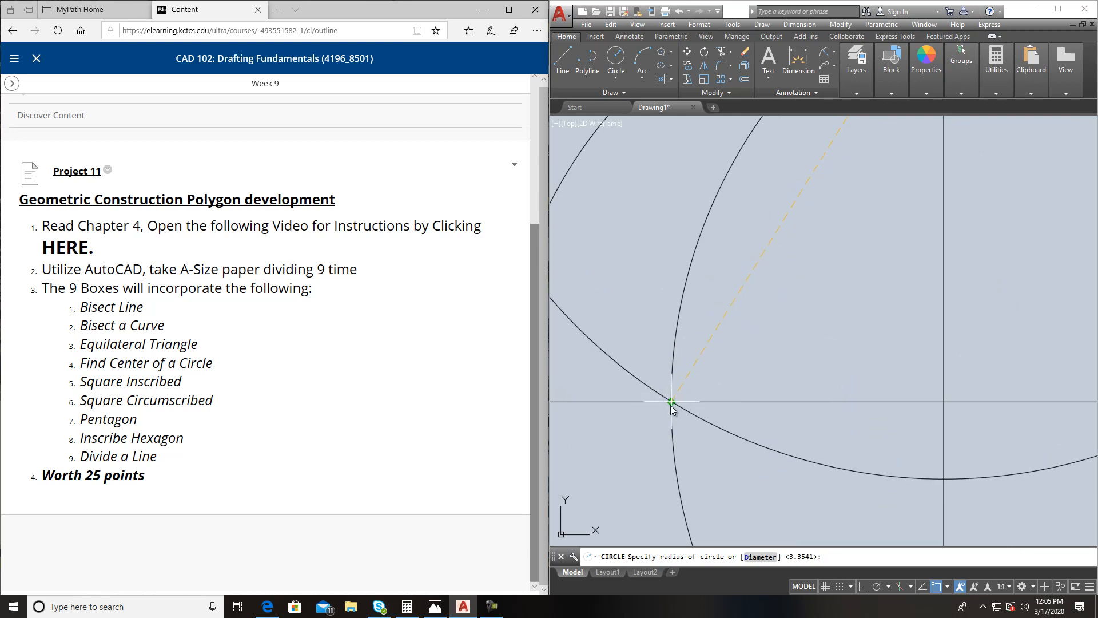
{"action": "left_click", "coordinate": [671, 402]}
{"action": "scroll", "coordinate": [670, 405], "scroll_direction": "down", "scroll_amount": 3}
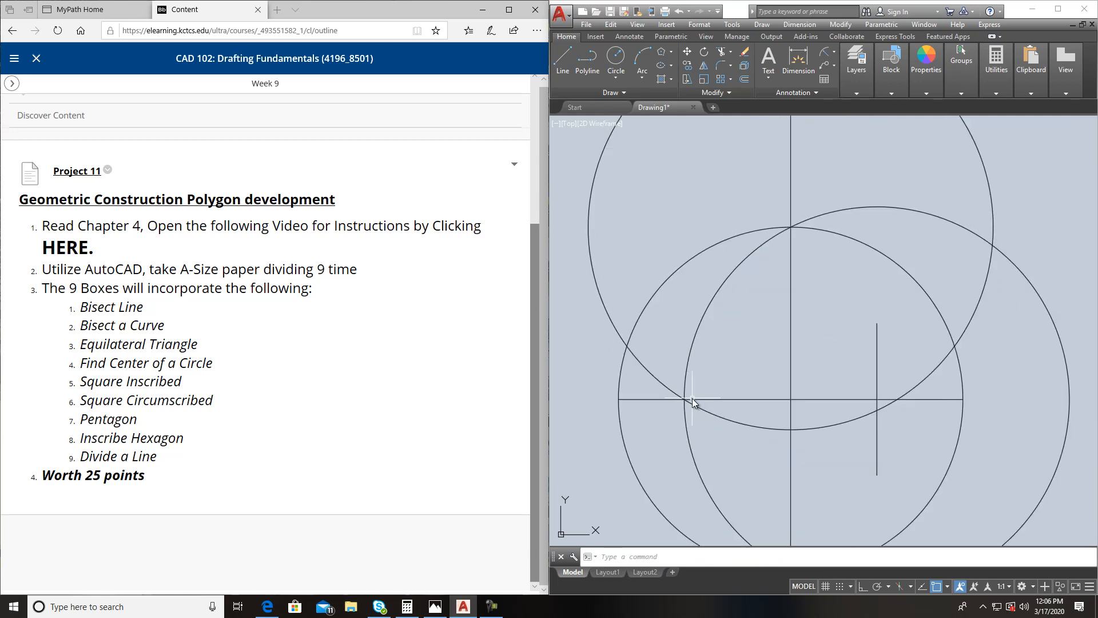
- Delete the construction circle centered on the midpoint of the horizontal radius
{"action": "scroll", "coordinate": [692, 398], "scroll_direction": "down", "scroll_amount": 2}
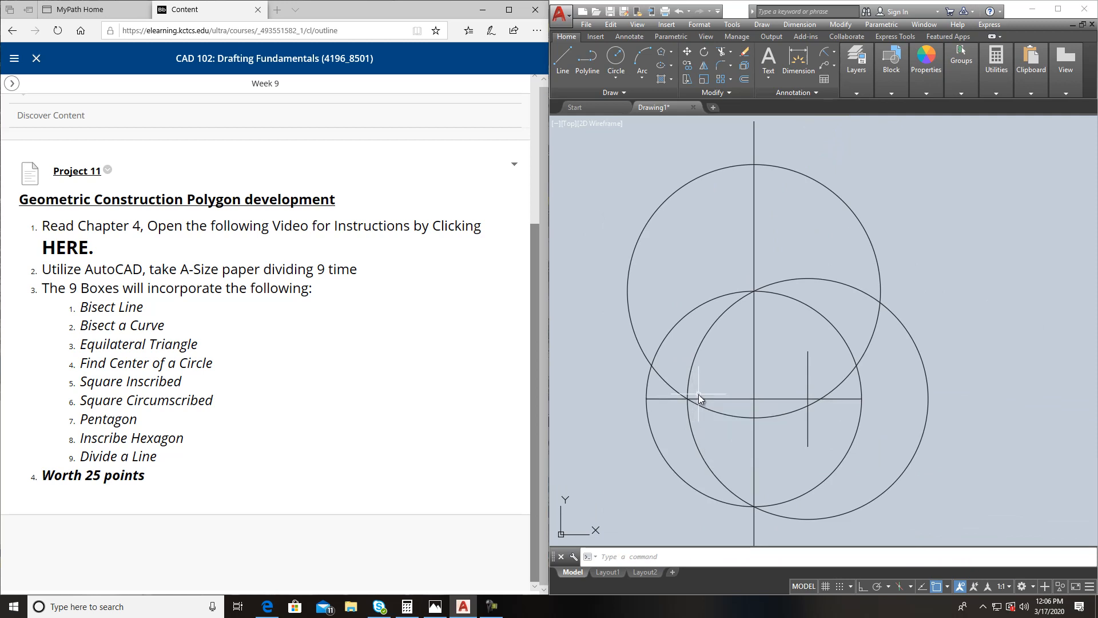
{"action": "left_click", "coordinate": [860, 287]}
{"action": "left_click", "coordinate": [853, 290]}
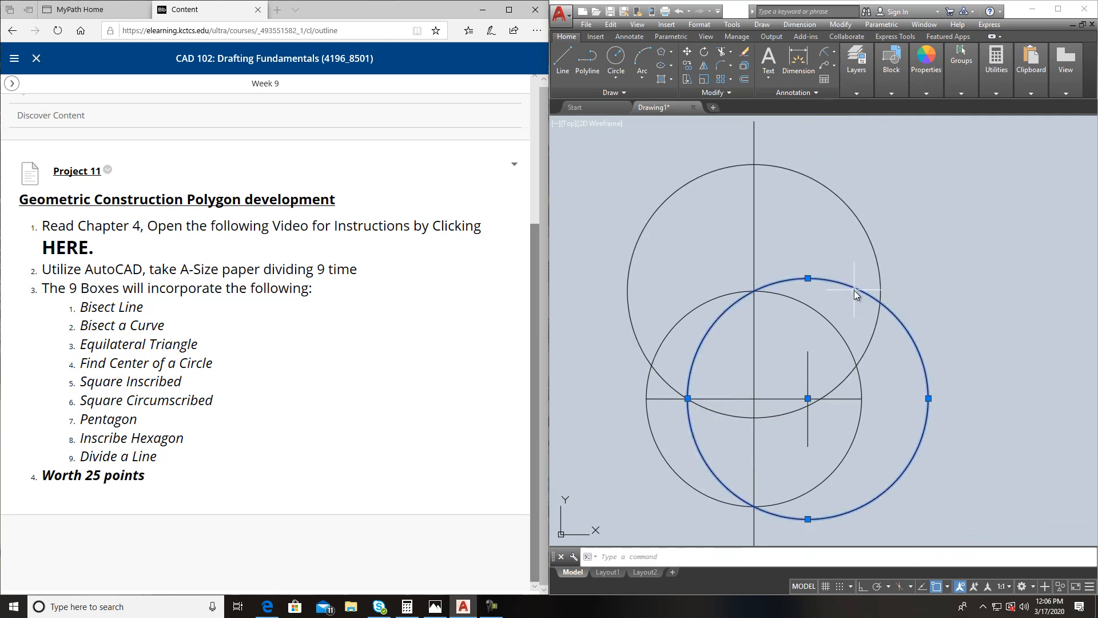
{"action": "key", "text": "Delete"}
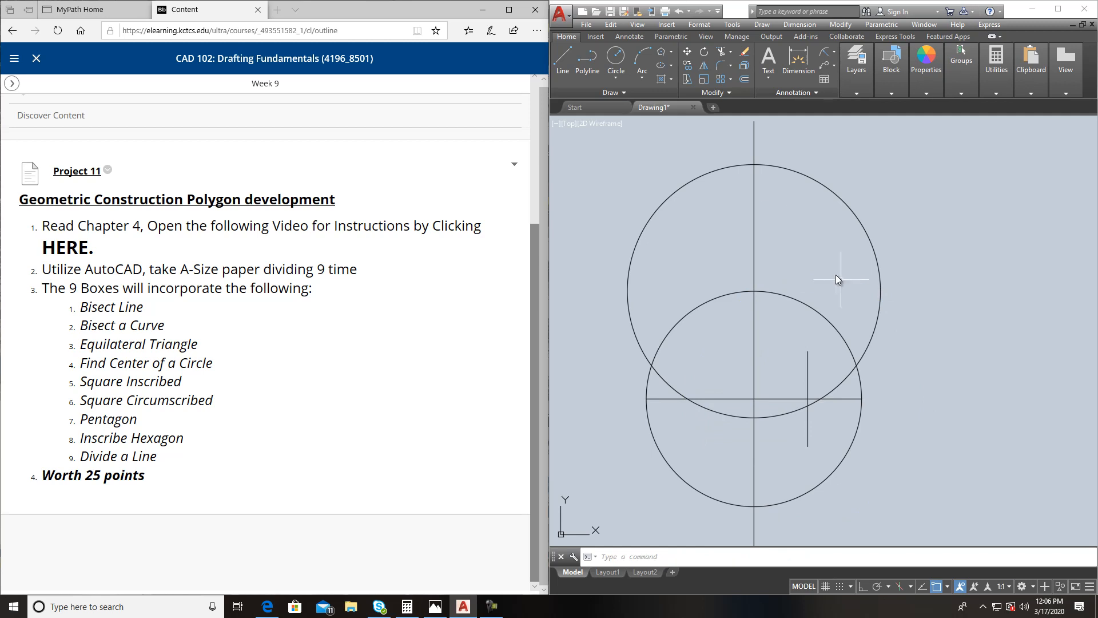
- Draw two lines from the original circle's top point to its left and right intersections with the upper circle
{"action": "left_click", "coordinate": [568, 56]}
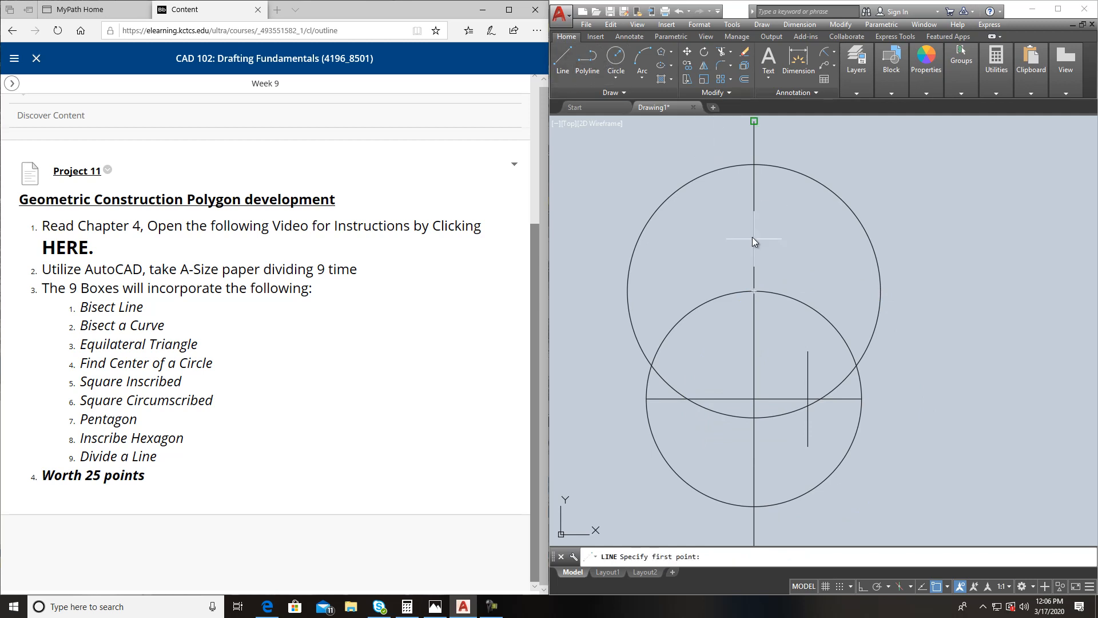
{"action": "left_click", "coordinate": [754, 291]}
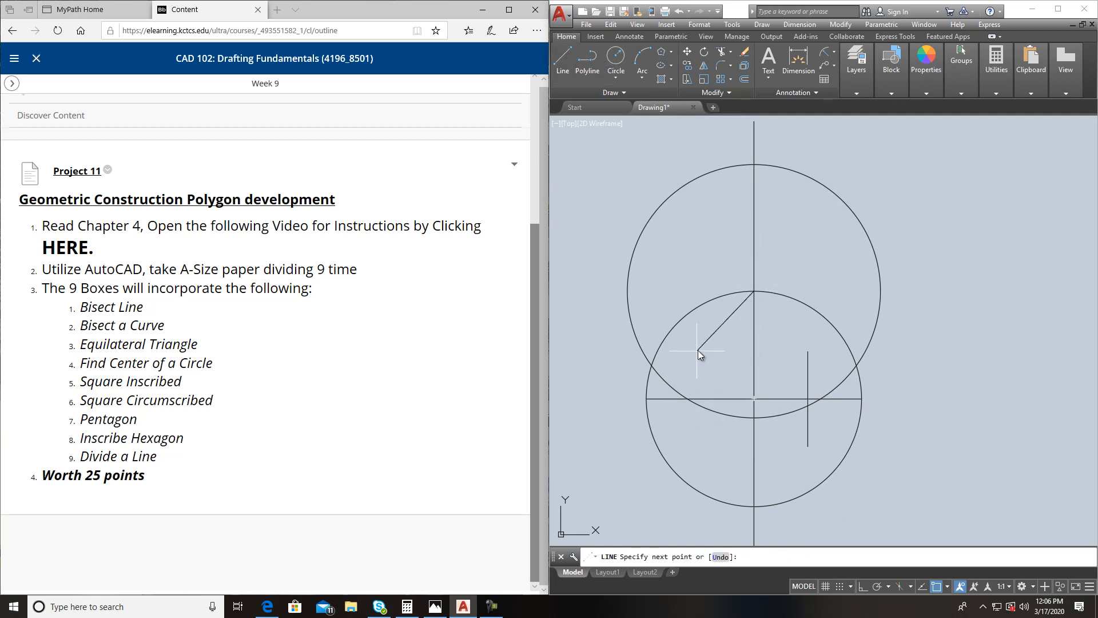
{"action": "key", "text": "Return"}
{"action": "key", "text": "Return"}
{"action": "left_click", "coordinate": [754, 291]}
{"action": "left_click", "coordinate": [856, 364]}
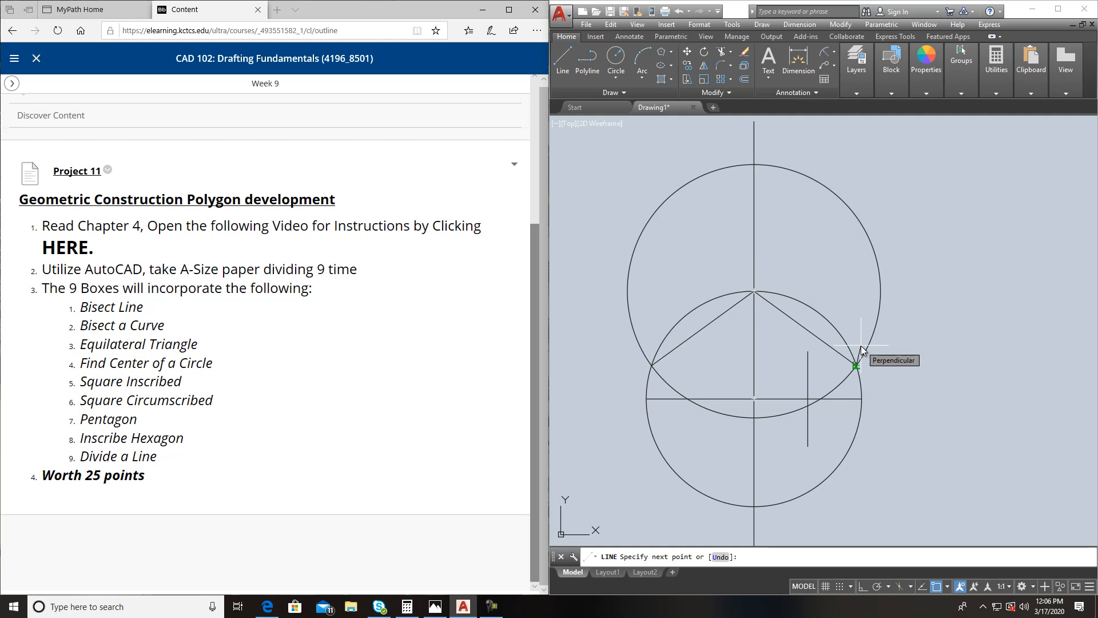
{"action": "key", "text": "Return"}
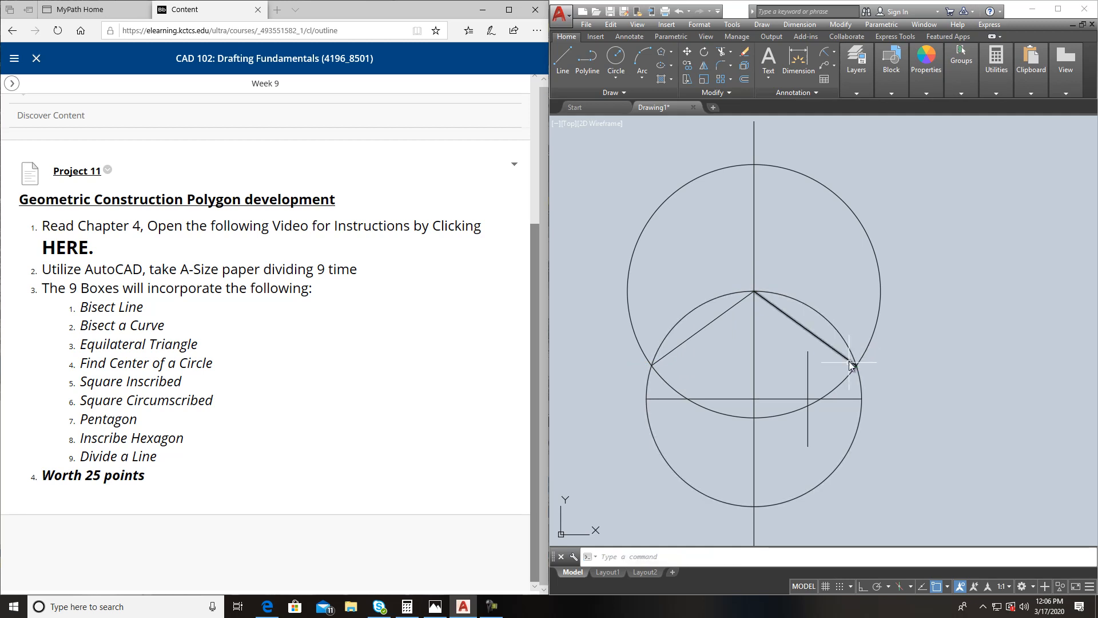
- Move the upper construction circle from its center to the lower end of the pentagon's left upper side
{"action": "left_click", "coordinate": [870, 341]}
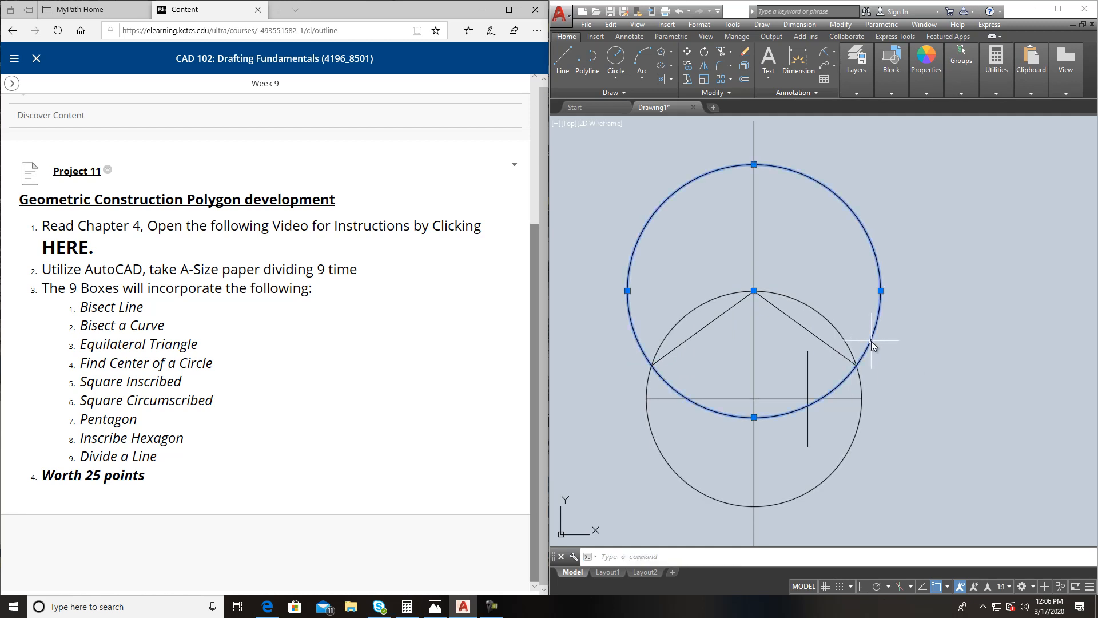
{"action": "key", "text": "Escape"}
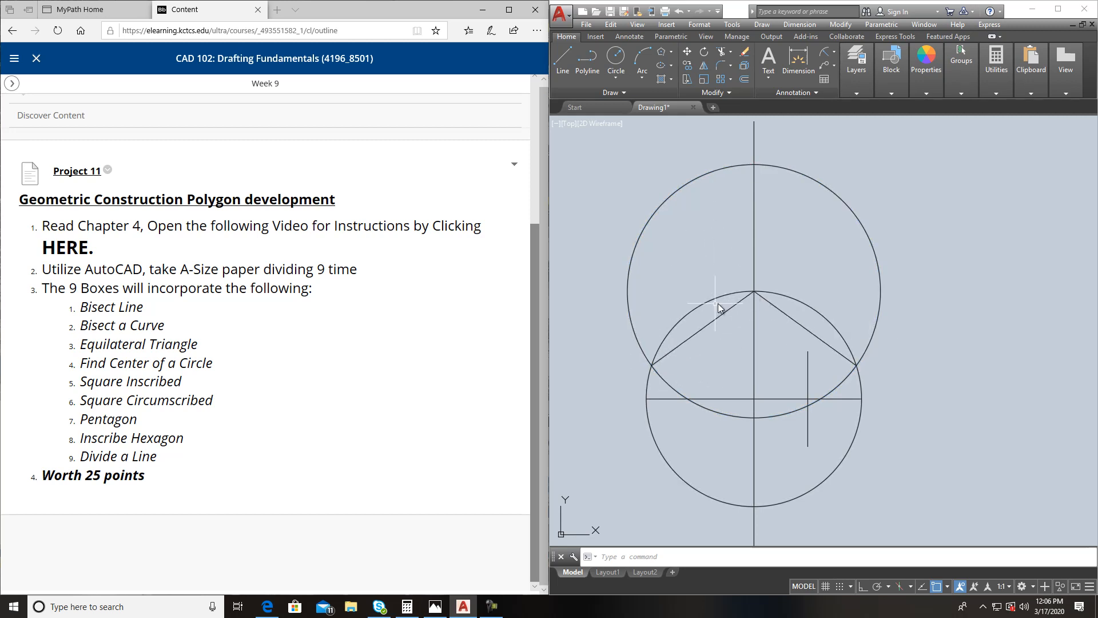
{"action": "left_click", "coordinate": [687, 52]}
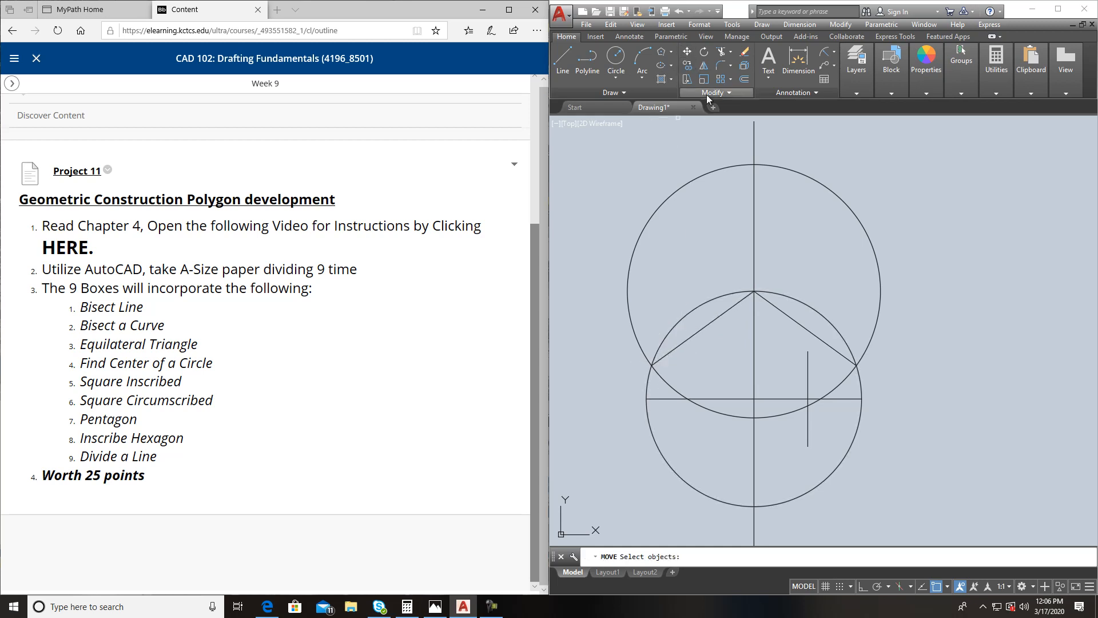
{"action": "left_click", "coordinate": [717, 171]}
{"action": "key", "text": "Return"}
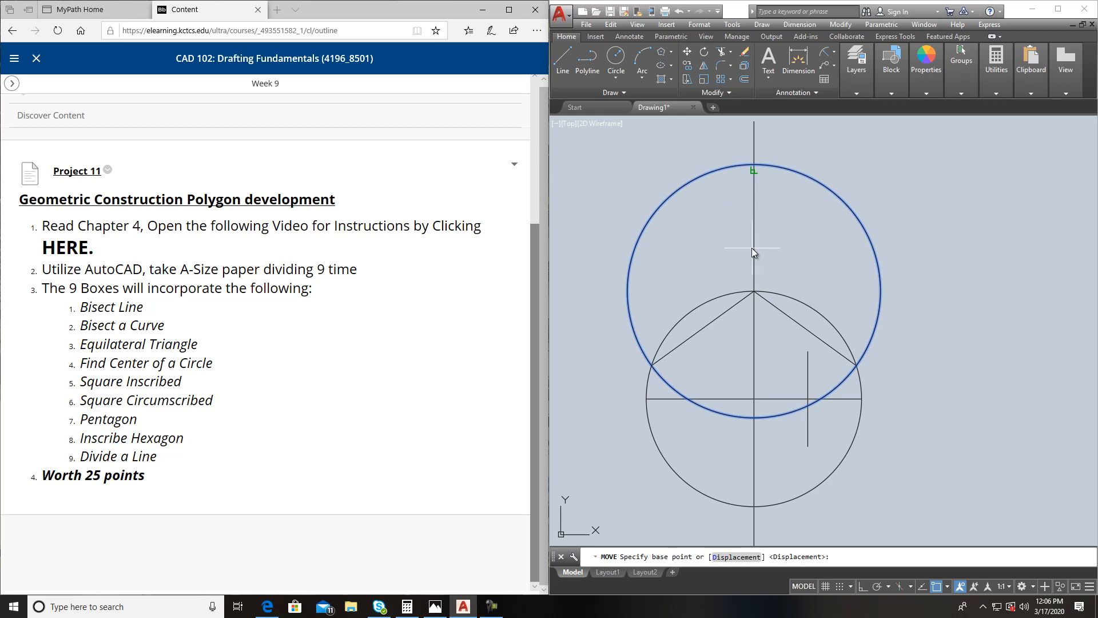
{"action": "left_click", "coordinate": [754, 291]}
{"action": "left_click", "coordinate": [651, 366]}
- Draw the pentagon's lower-left side from its left corner to the lower intersection of the two circles
{"action": "left_click", "coordinate": [568, 55]}
{"action": "left_click", "coordinate": [652, 365]}
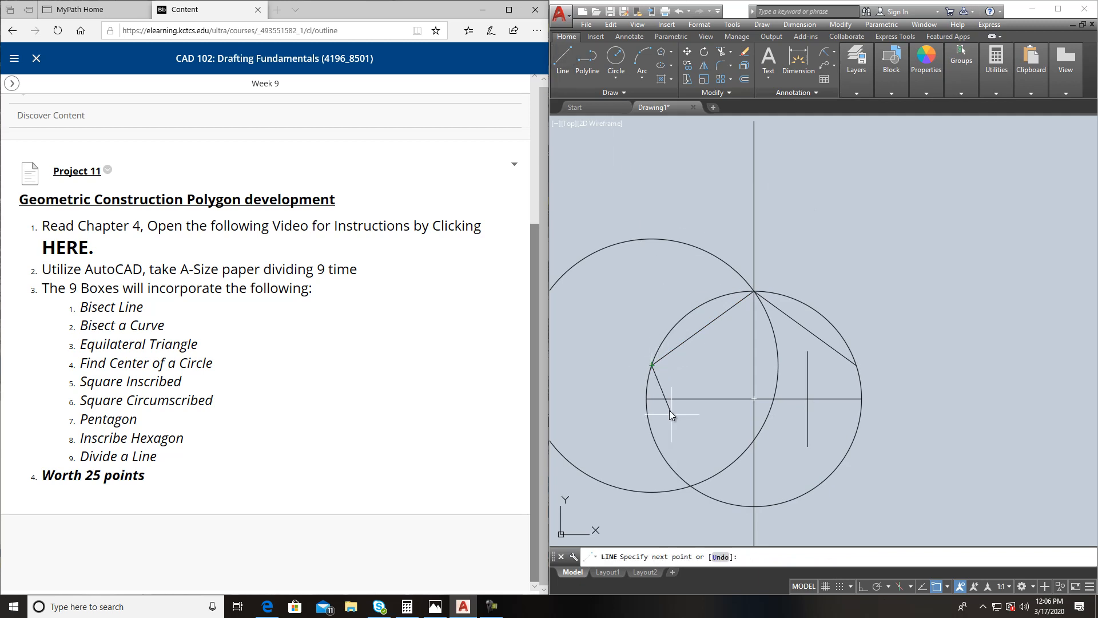
{"action": "left_click", "coordinate": [691, 486]}
{"action": "key", "text": "Return"}
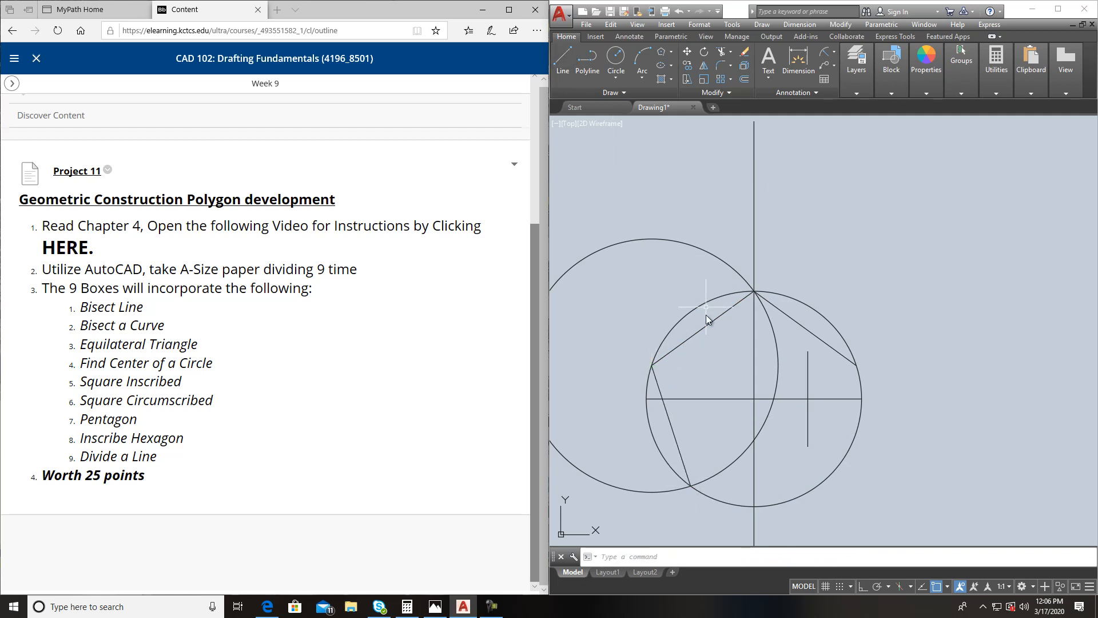
- Copy the left construction circle from the pentagon's left corner to its right corner
{"action": "left_click", "coordinate": [689, 245]}
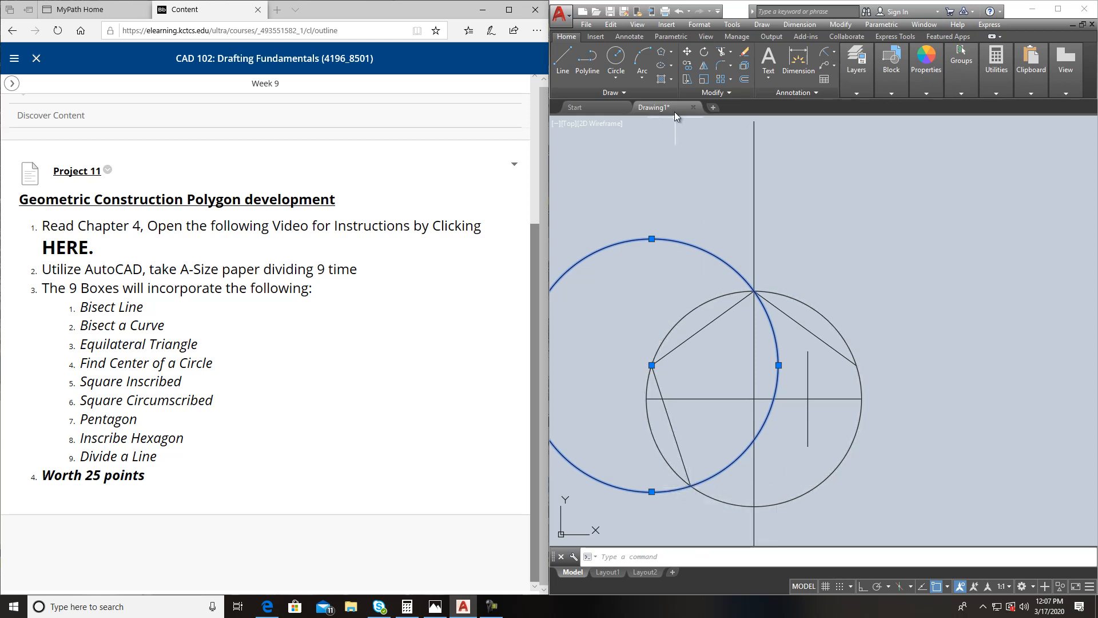
{"action": "middle_click_drag", "start_coordinate": [816, 190], "coordinate": [790, 141]}
{"action": "key", "text": "Escape"}
{"action": "left_click", "coordinate": [688, 67]}
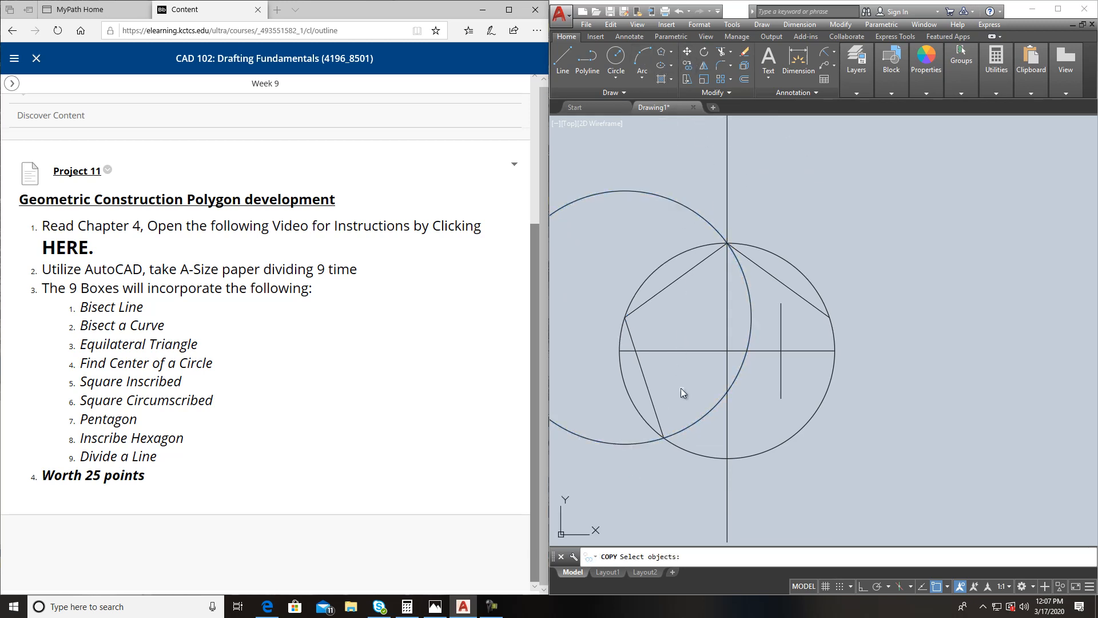
{"action": "left_click", "coordinate": [705, 414]}
{"action": "key", "text": "Return"}
{"action": "left_click", "coordinate": [626, 317]}
{"action": "left_click", "coordinate": [829, 316]}
{"action": "key", "text": "Return"}
- Draw lines from the pentagon's right corner to the lower-right circle intersection and on to the lower-left corner
{"action": "left_click", "coordinate": [562, 58]}
{"action": "left_click", "coordinate": [830, 316]}
{"action": "left_click", "coordinate": [791, 438]}
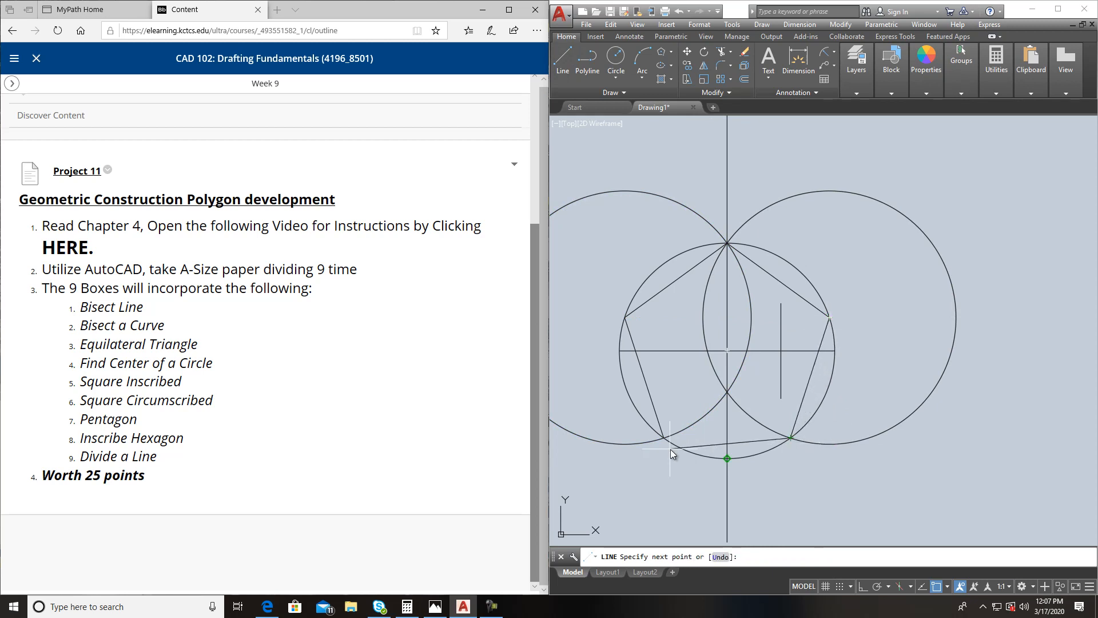
{"action": "left_click", "coordinate": [663, 438]}
{"action": "key", "text": "Return"}
- Delete the two outer construction circles and the short vertical bisector line
{"action": "left_click", "coordinate": [790, 225]}
{"action": "left_click", "coordinate": [727, 190]}
{"action": "left_click", "coordinate": [701, 204]}
{"action": "left_click", "coordinate": [666, 193]}
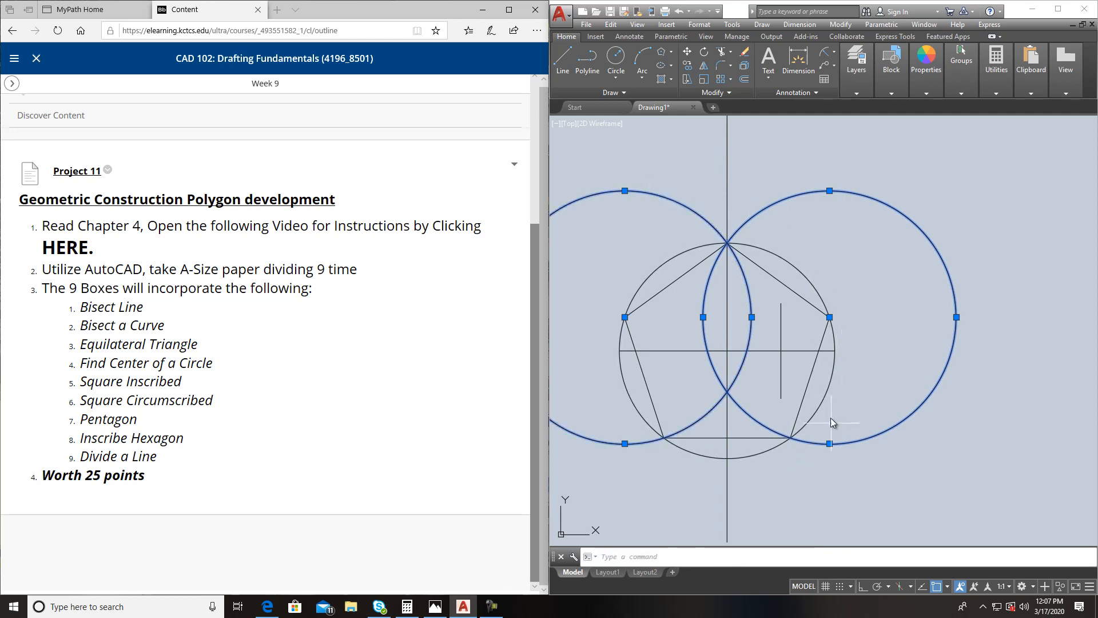
{"action": "left_click", "coordinate": [791, 395]}
{"action": "left_click", "coordinate": [777, 376]}
{"action": "key", "text": "Delete"}
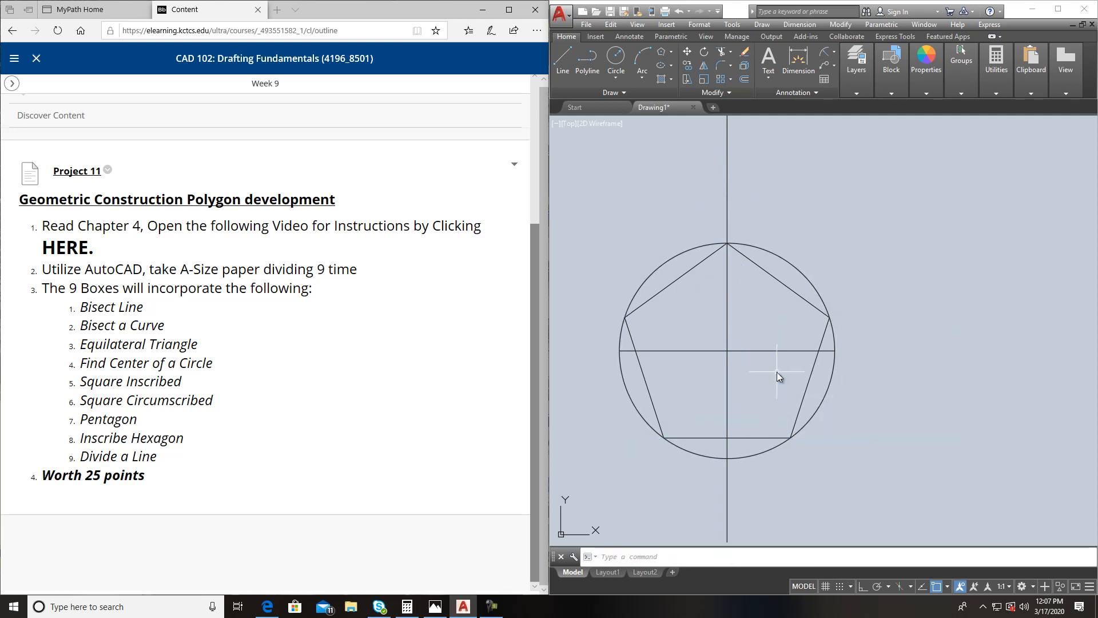
- Delete the circle around the manually constructed pentagon
{"action": "left_click", "coordinate": [820, 275]}
{"action": "left_click", "coordinate": [792, 266]}
{"action": "key", "text": "Delete"}
- Draw a circle around the manual pentagon, centered where its horizontal and vertical lines cross and passing through its apex
{"action": "scroll", "coordinate": [795, 256], "scroll_direction": "down", "scroll_amount": 5}
{"action": "scroll", "coordinate": [830, 300], "scroll_direction": "up", "scroll_amount": 4}
{"action": "middle_click_drag", "start_coordinate": [830, 301], "coordinate": [960, 359]}
{"action": "scroll", "coordinate": [858, 240], "scroll_direction": "down", "scroll_amount": 1}
{"action": "left_click", "coordinate": [616, 59]}
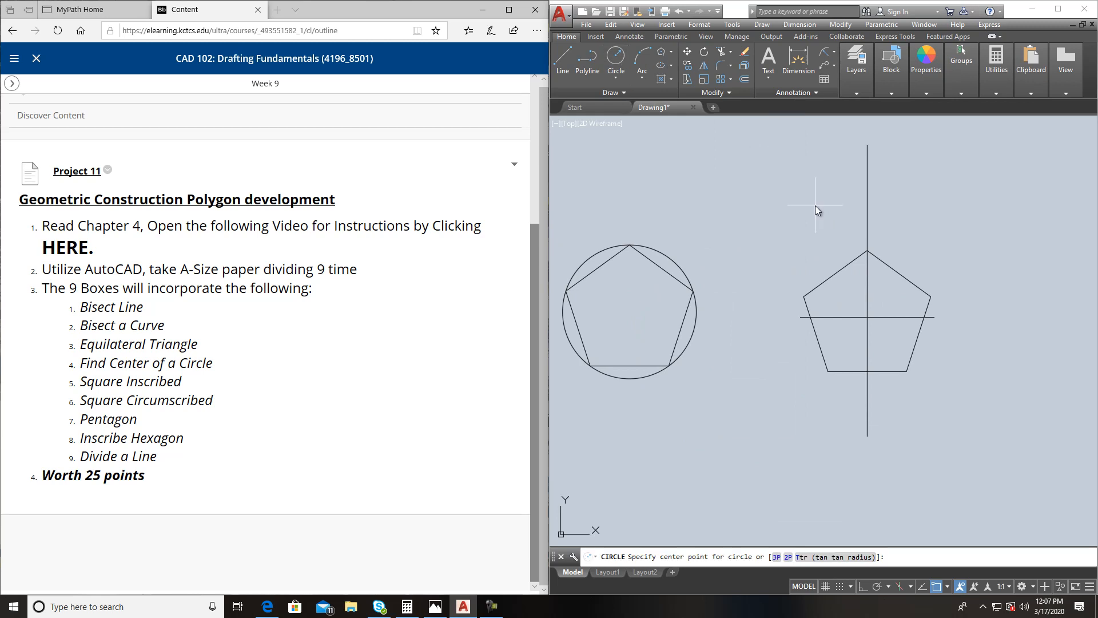
{"action": "left_click", "coordinate": [867, 317]}
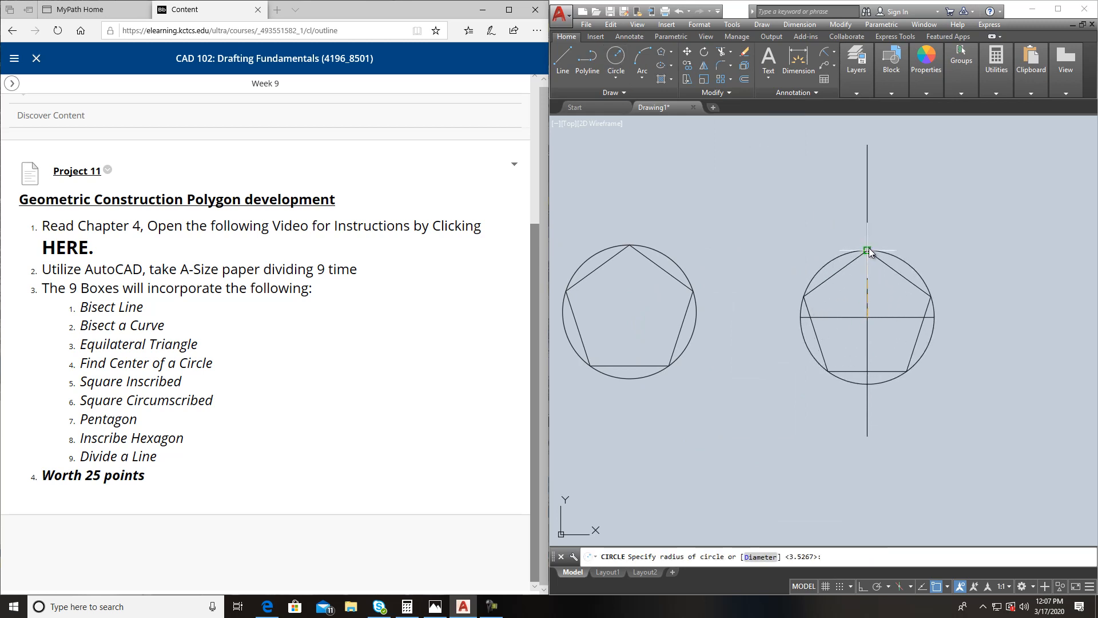
{"action": "left_click", "coordinate": [867, 250]}
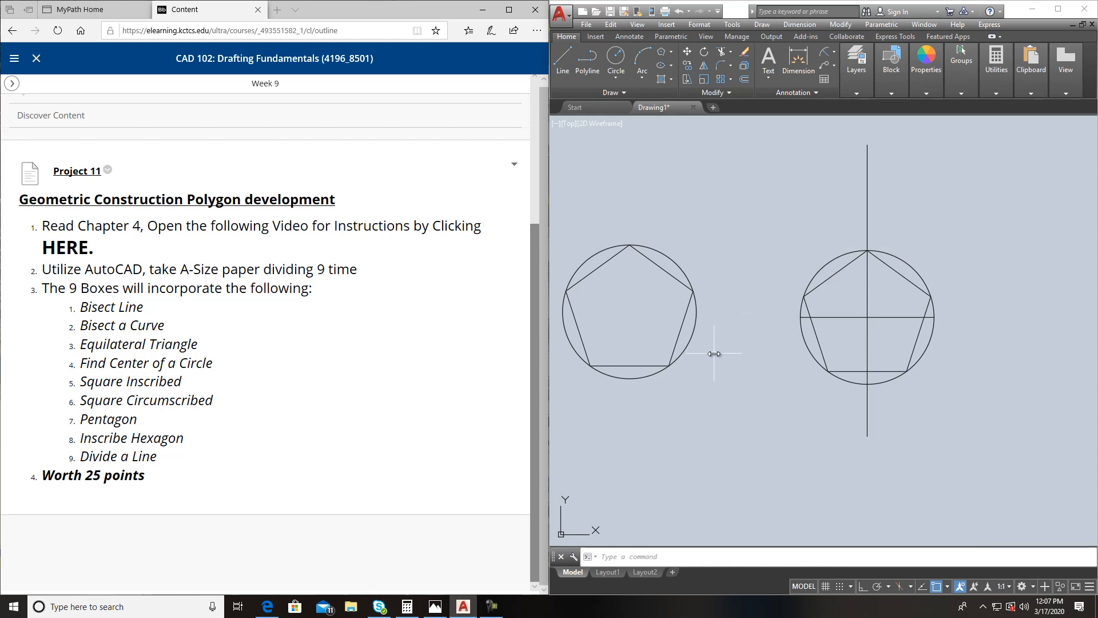
- Copy the left pentagon from its apex onto the apex of the manually constructed pentagon
{"action": "left_click", "coordinate": [678, 342]}
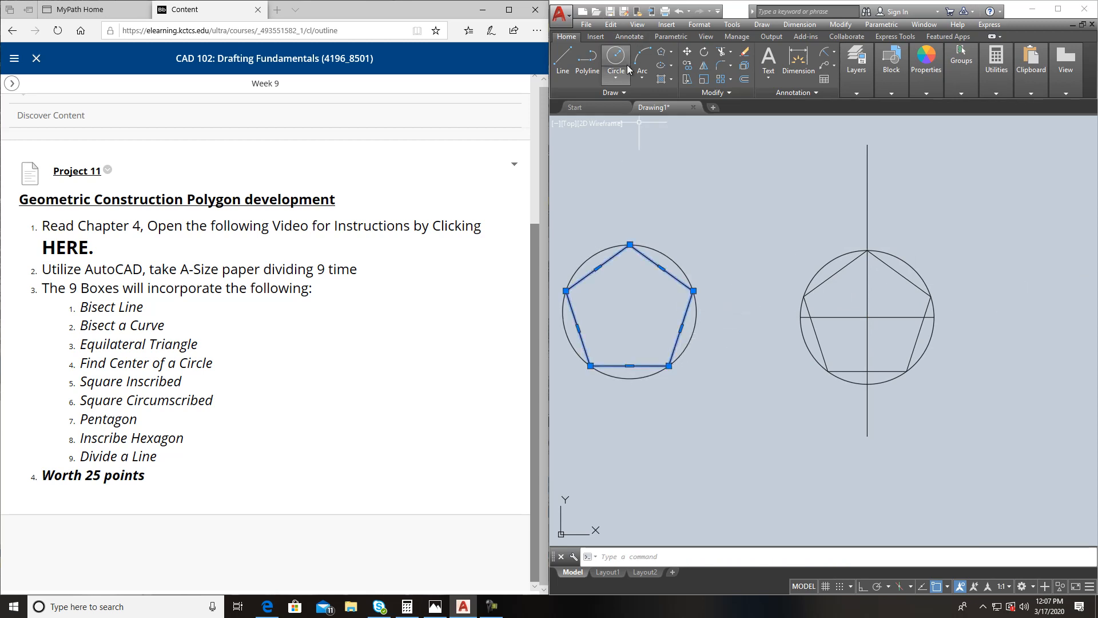
{"action": "left_click", "coordinate": [687, 64]}
{"action": "left_click", "coordinate": [631, 245]}
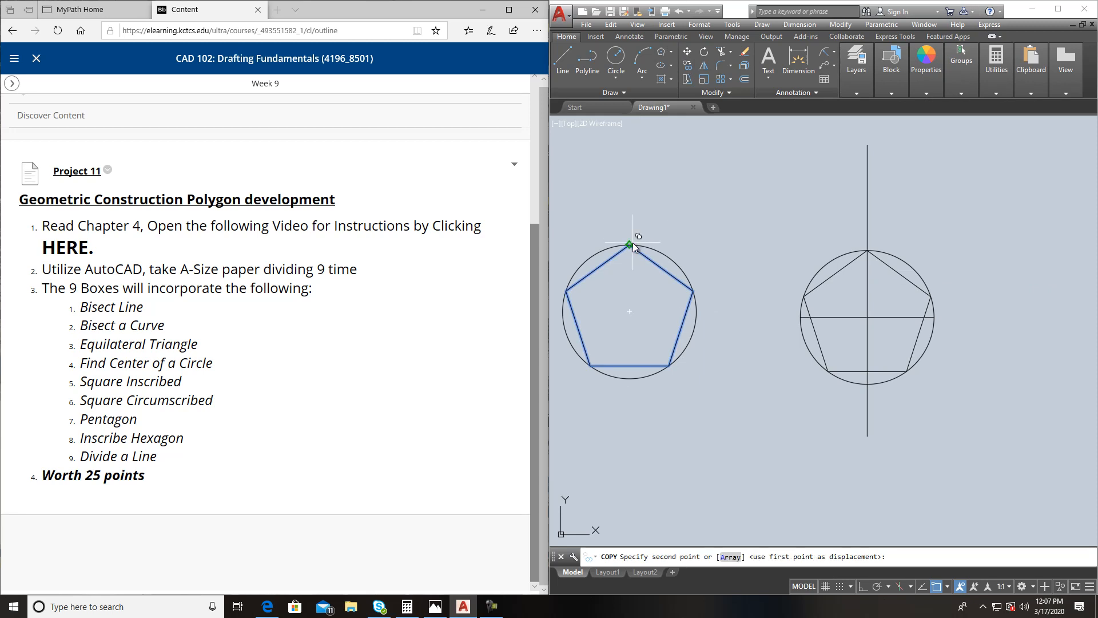
{"action": "left_click", "coordinate": [867, 251]}
{"action": "key", "text": "Escape"}
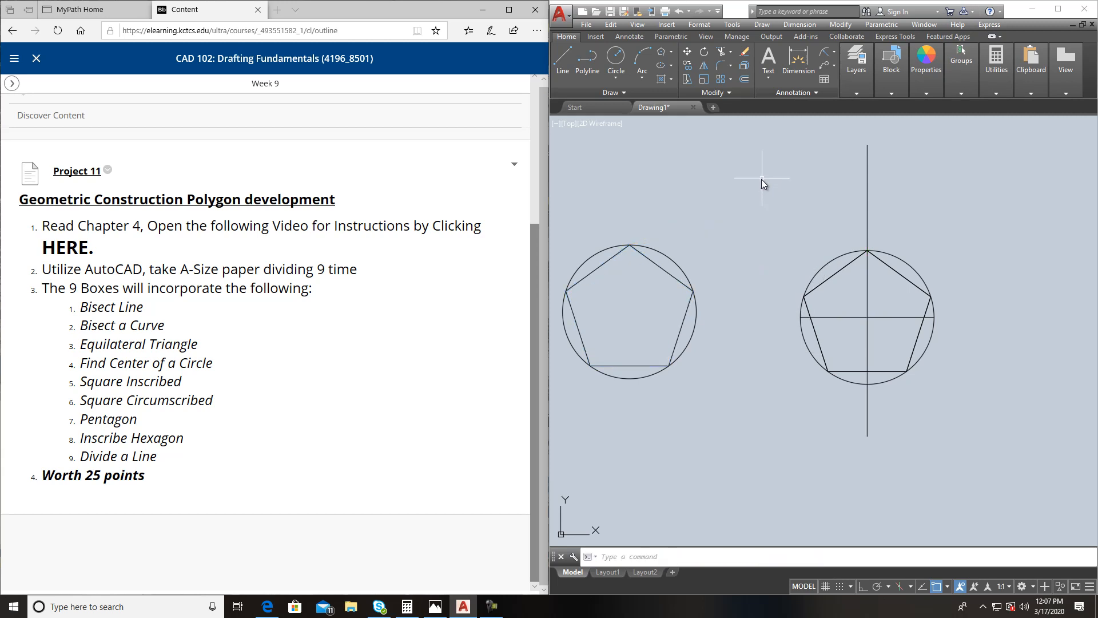
- Draw a circle with a radius of 3 in the empty area below the two pentagon constructions
{"action": "scroll", "coordinate": [763, 177], "scroll_direction": "down", "scroll_amount": 1}
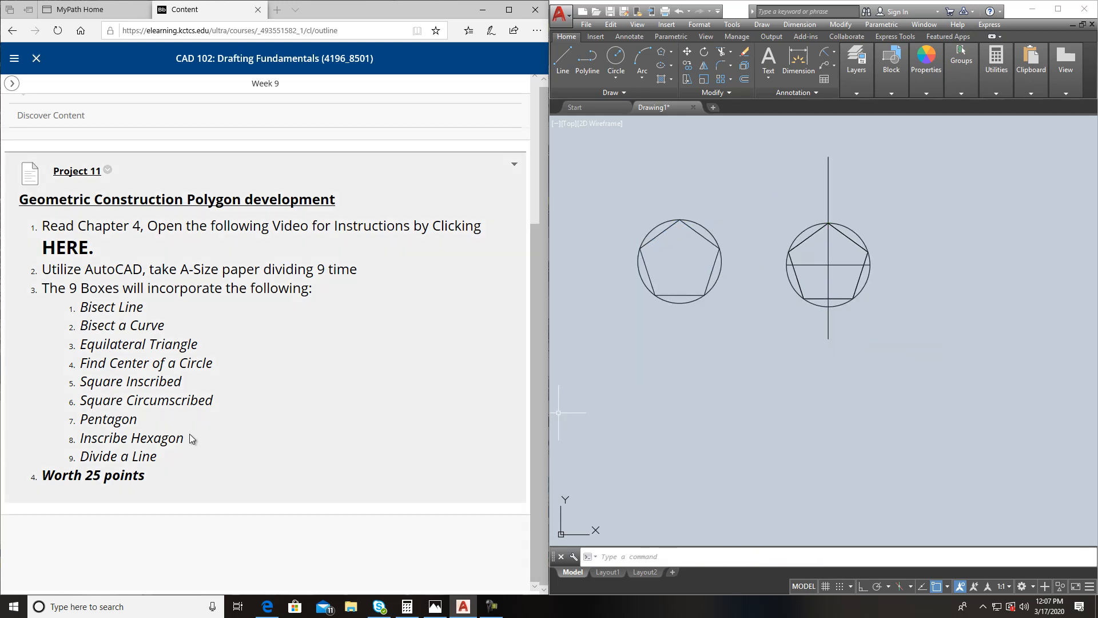
{"action": "scroll", "coordinate": [143, 444], "scroll_direction": "up", "scroll_amount": 2}
{"action": "scroll", "coordinate": [166, 451], "scroll_direction": "down", "scroll_amount": 2}
{"action": "scroll", "coordinate": [685, 354], "scroll_direction": "down", "scroll_amount": 1}
{"action": "scroll", "coordinate": [686, 358], "scroll_direction": "down", "scroll_amount": 2}
{"action": "mouse_move", "coordinate": [686, 359]}
{"action": "middle_mouse_down"}
{"action": "mouse_move", "coordinate": [689, 307]}
{"action": "mouse_move", "coordinate": [766, 290]}
{"action": "mouse_move", "coordinate": [731, 284]}
{"action": "middle_mouse_up"}
{"action": "scroll", "coordinate": [702, 306], "scroll_direction": "up", "scroll_amount": 1}
{"action": "scroll", "coordinate": [702, 301], "scroll_direction": "up", "scroll_amount": 1}
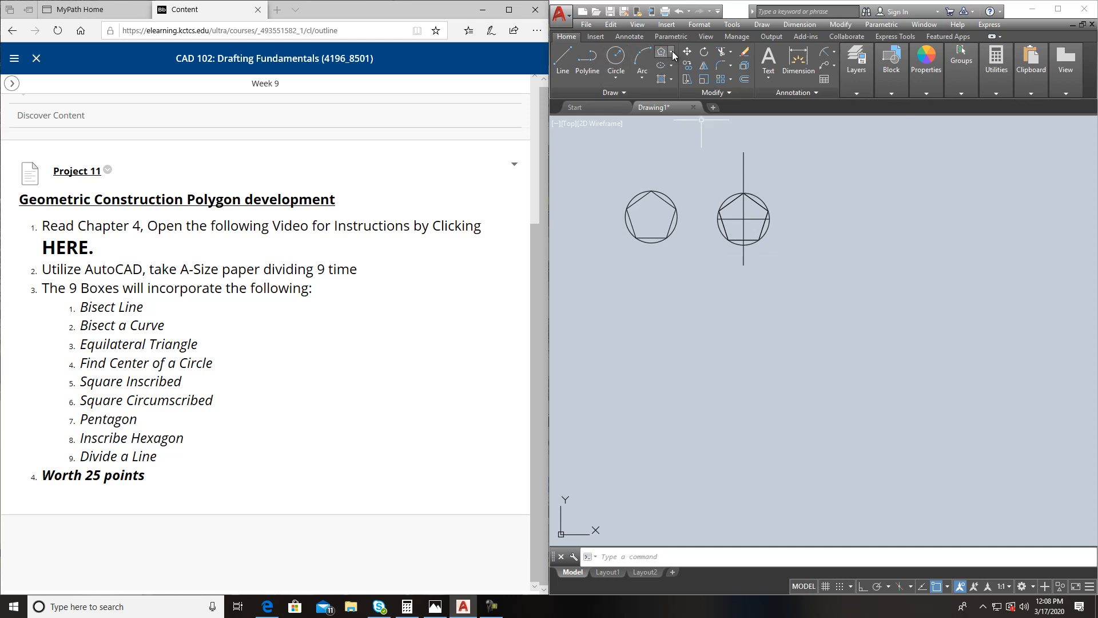
{"action": "left_click", "coordinate": [621, 75]}
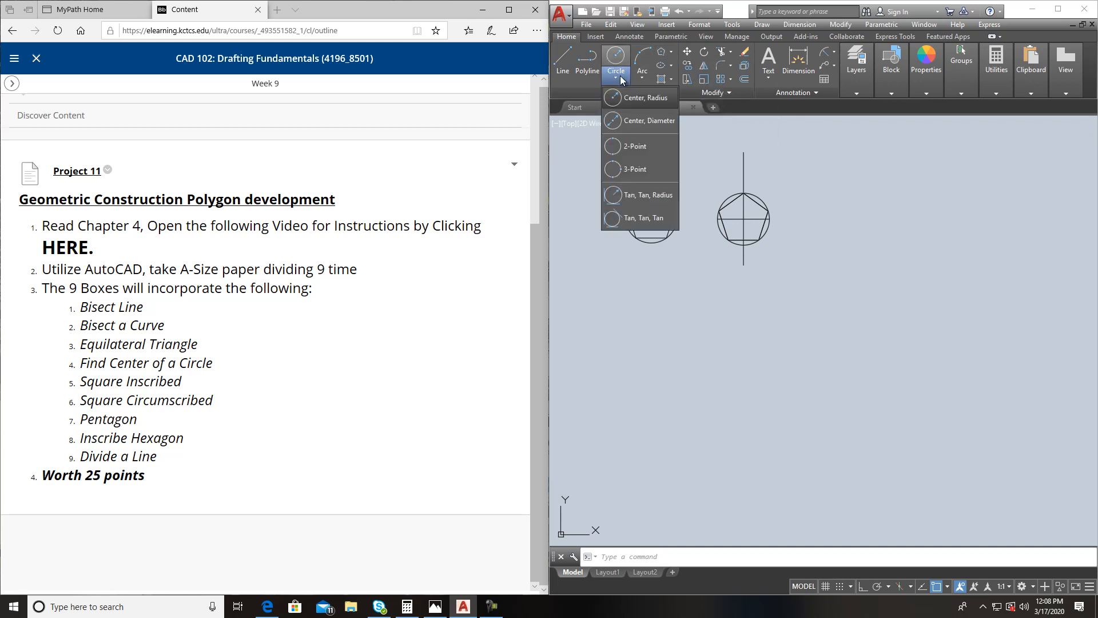
{"action": "left_click", "coordinate": [644, 98]}
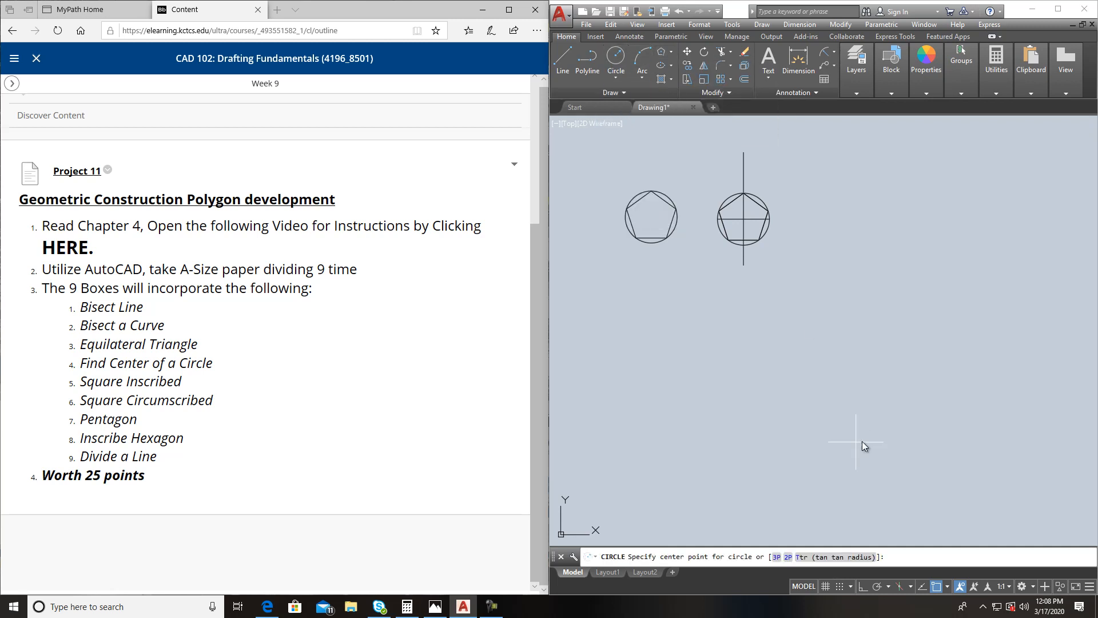
{"action": "left_click", "coordinate": [722, 418]}
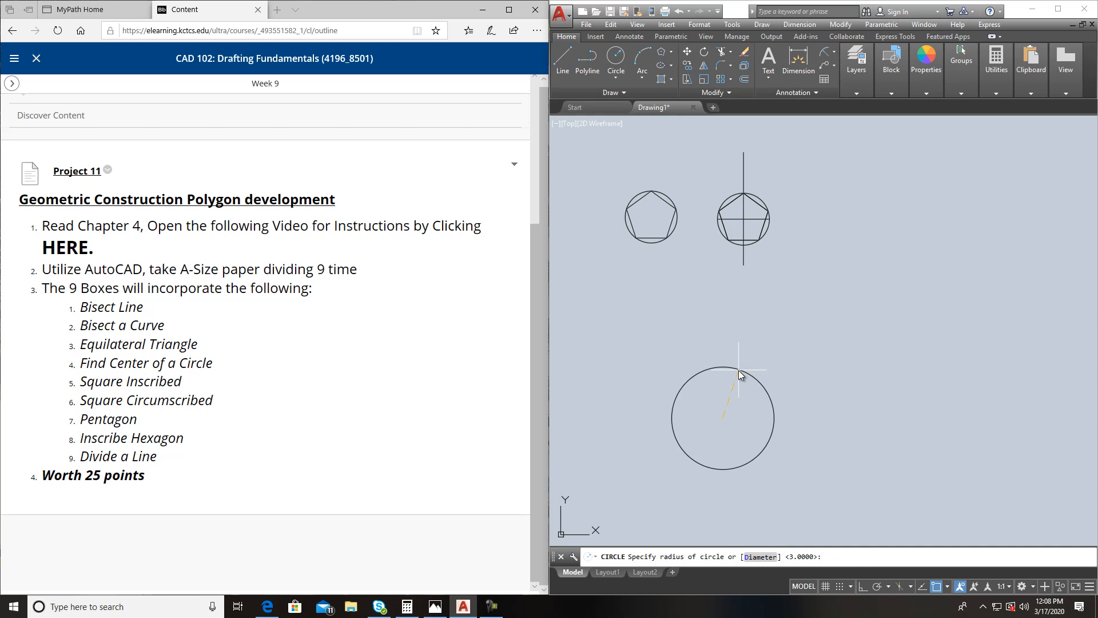
{"action": "key", "text": "Return"}
{"action": "scroll", "coordinate": [723, 435], "scroll_direction": "up", "scroll_amount": 6}
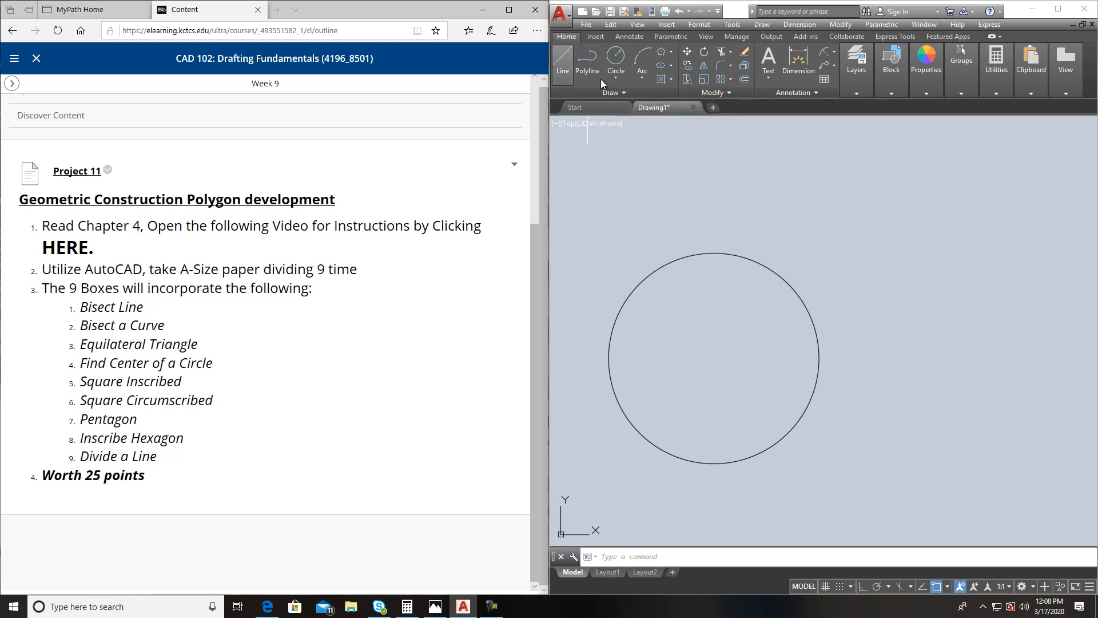
- Draw a horizontal line from the new circle's bottom point to the right, past the circle's edge, with Ortho on
{"action": "left_click", "coordinate": [563, 57]}
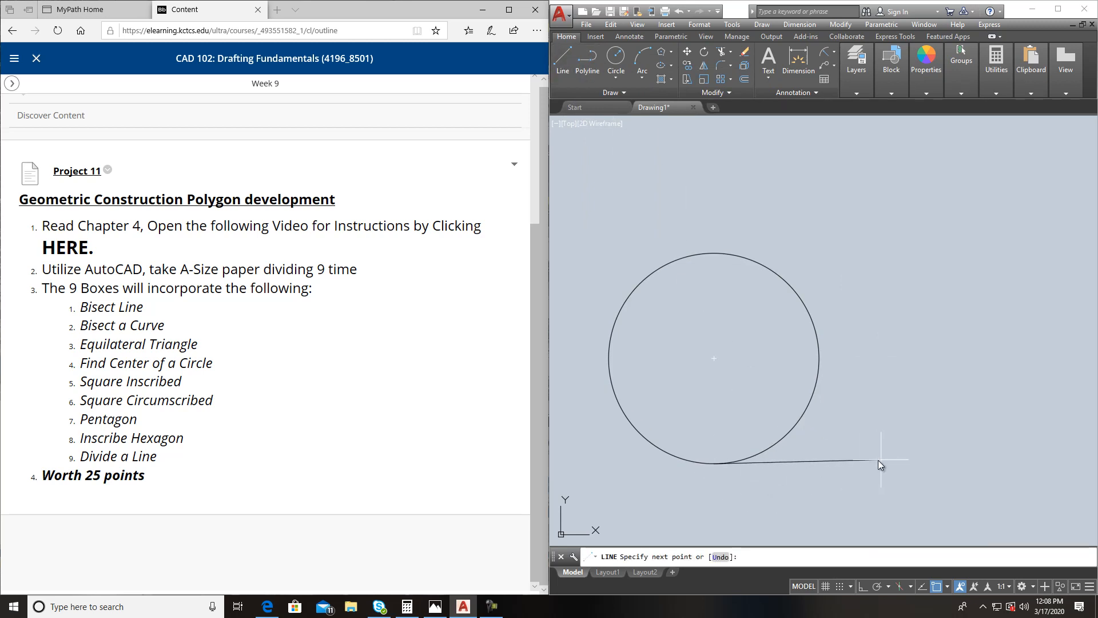
{"action": "left_click", "coordinate": [865, 587]}
{"action": "left_click", "coordinate": [882, 490]}
{"action": "key", "text": "Return"}
- Stretch the left end of the horizontal line leftward until it extends beyond the circle's left side
{"action": "left_click", "coordinate": [760, 465]}
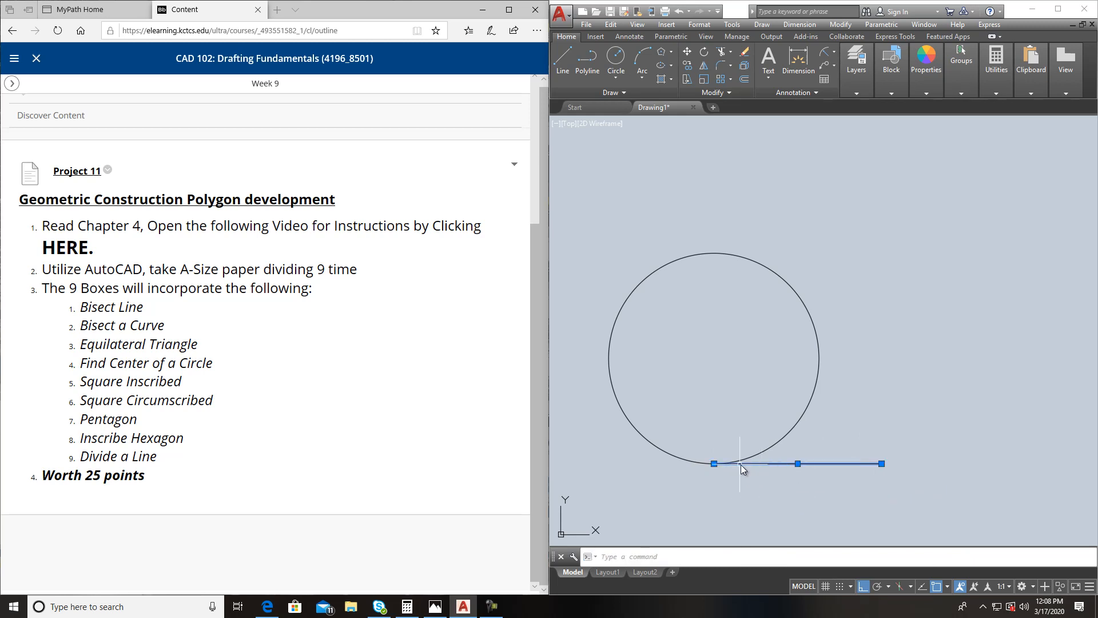
{"action": "left_click", "coordinate": [713, 464]}
{"action": "middle_click_drag", "start_coordinate": [617, 466], "coordinate": [778, 433]}
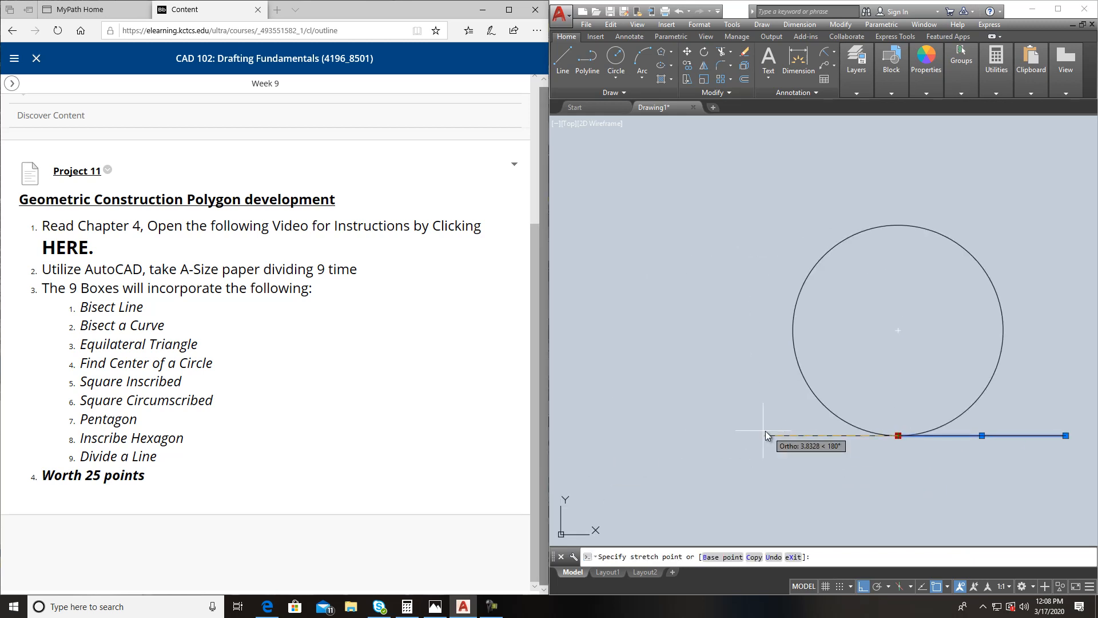
{"action": "left_click", "coordinate": [744, 431]}
{"action": "middle_click_drag", "start_coordinate": [877, 482], "coordinate": [749, 441]}
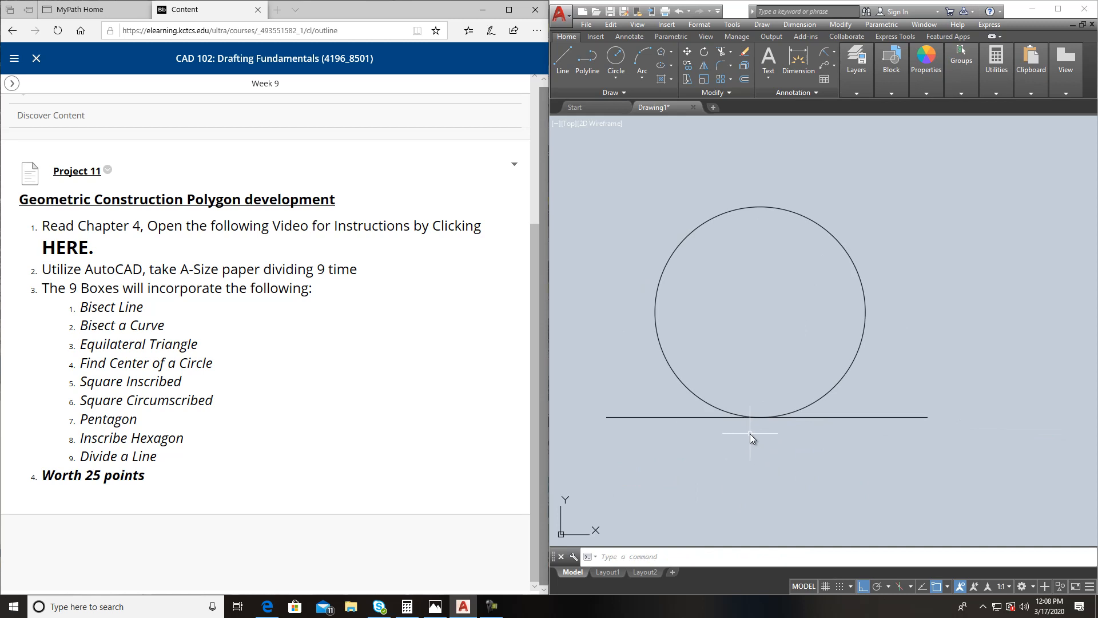
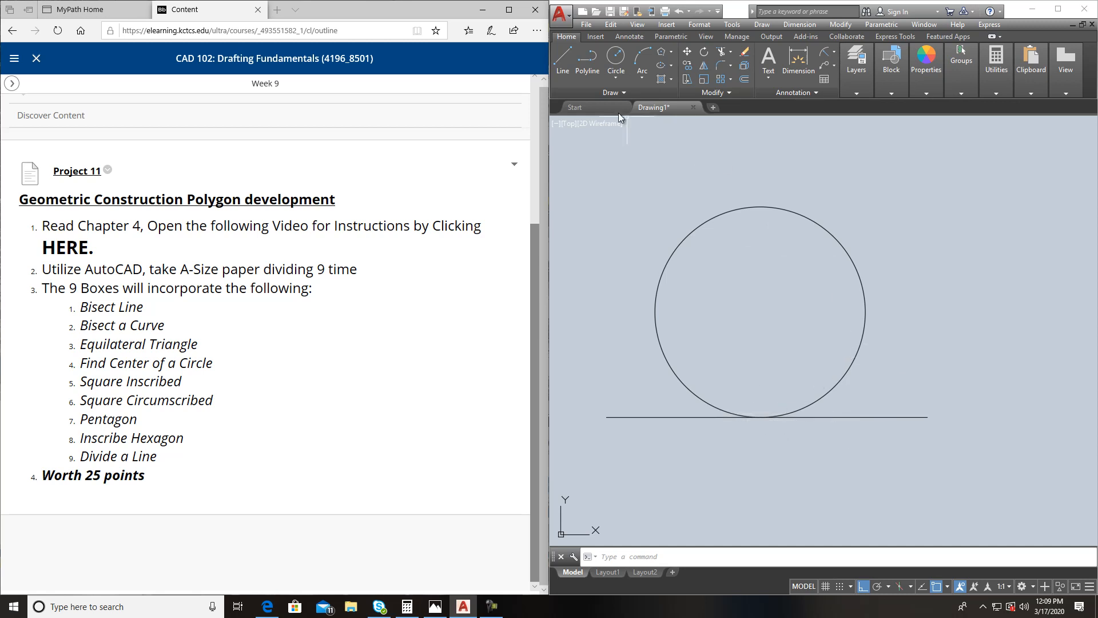
- Turn on object snap tracking and polar tracking with a 30-degree increment angle for the next line
{"action": "left_click", "coordinate": [563, 60]}
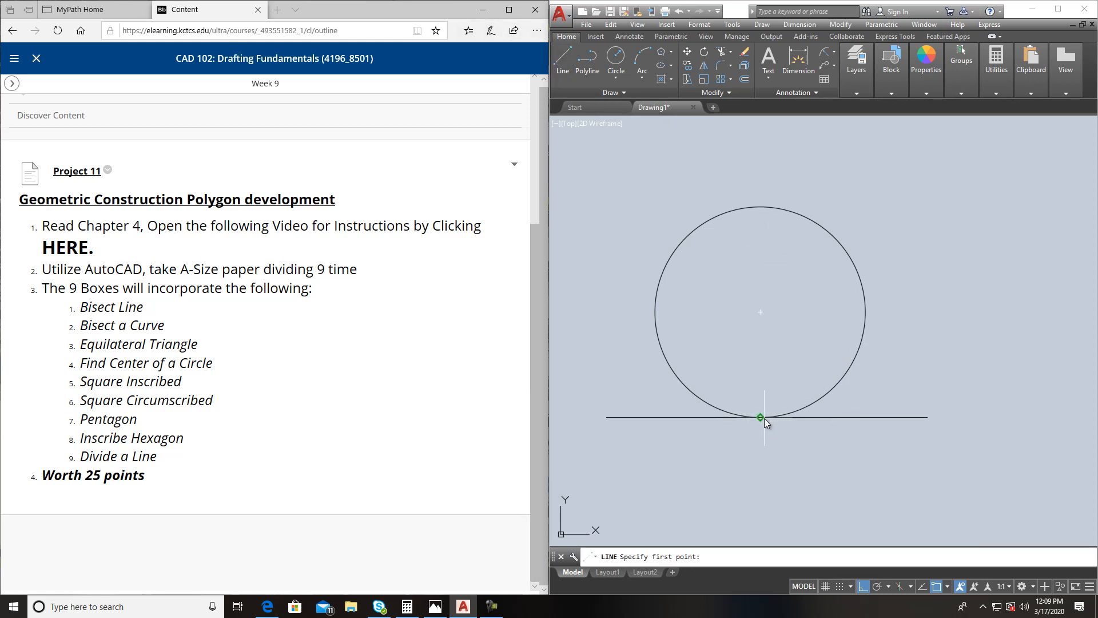
{"action": "left_click", "coordinate": [923, 586]}
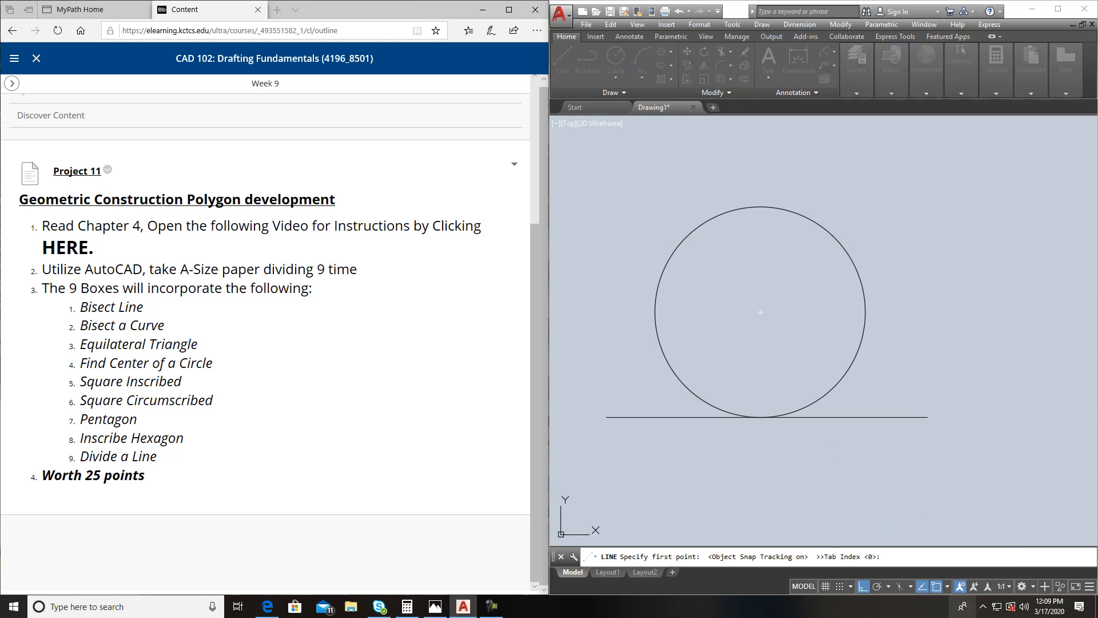
{"action": "left_click", "coordinate": [947, 586]}
{"action": "left_click", "coordinate": [944, 572]}
{"action": "left_click", "coordinate": [762, 195]}
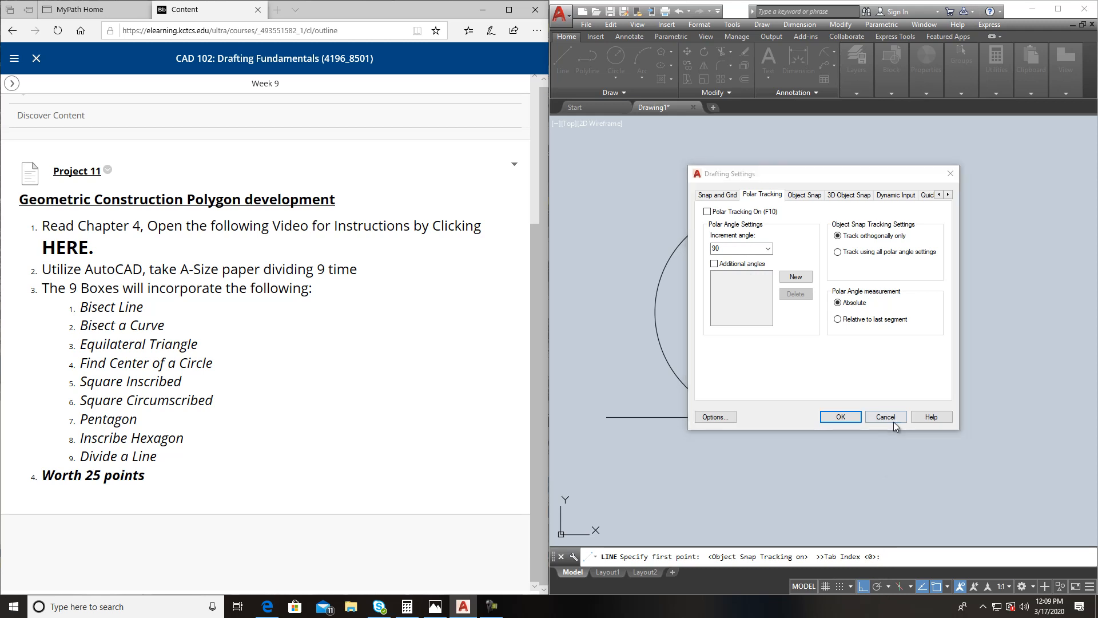
{"action": "key", "text": "Escape"}
{"action": "left_click", "coordinate": [878, 587]}
{"action": "left_click", "coordinate": [888, 586]}
{"action": "left_click", "coordinate": [897, 570]}
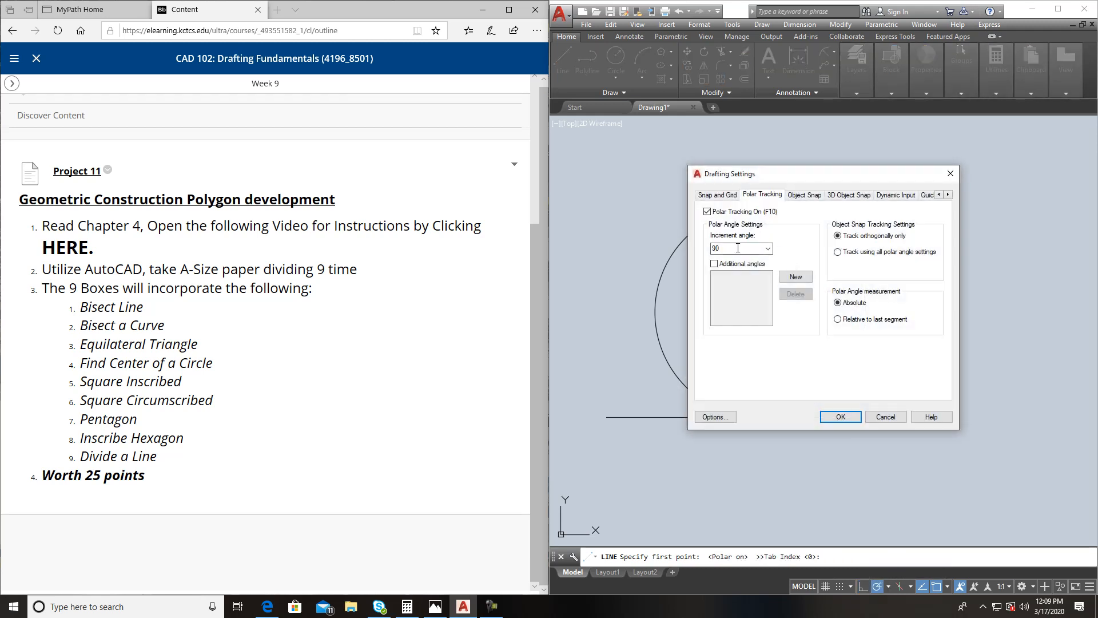
{"action": "key", "text": "Escape"}
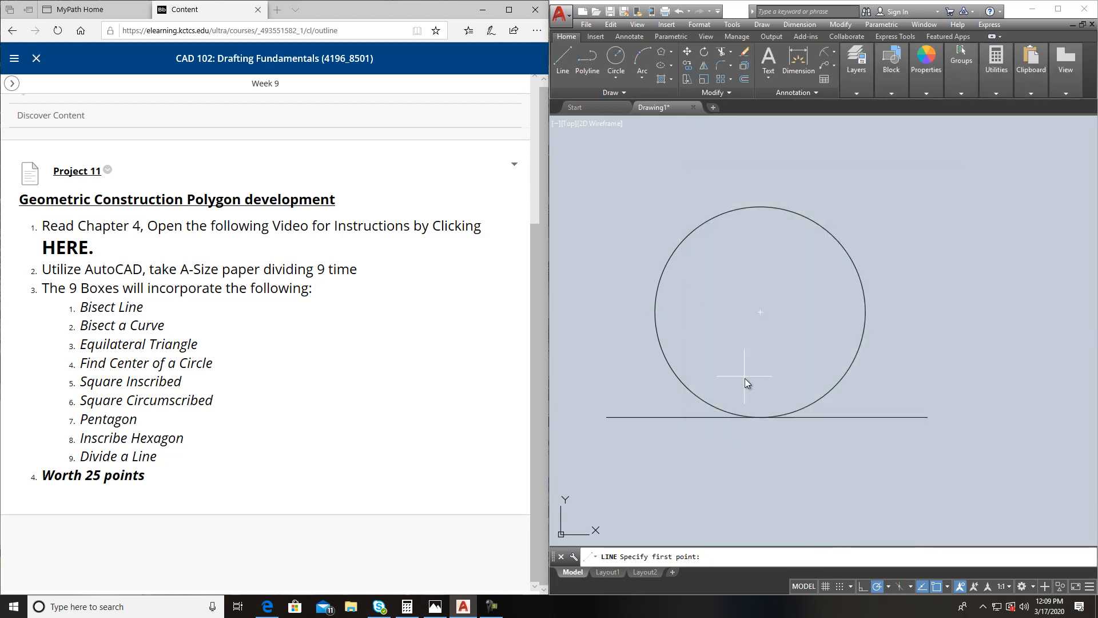
- Draw two lines from the circle's bottom point at 30° and 150°, each extending past the circle
{"action": "left_click", "coordinate": [765, 418]}
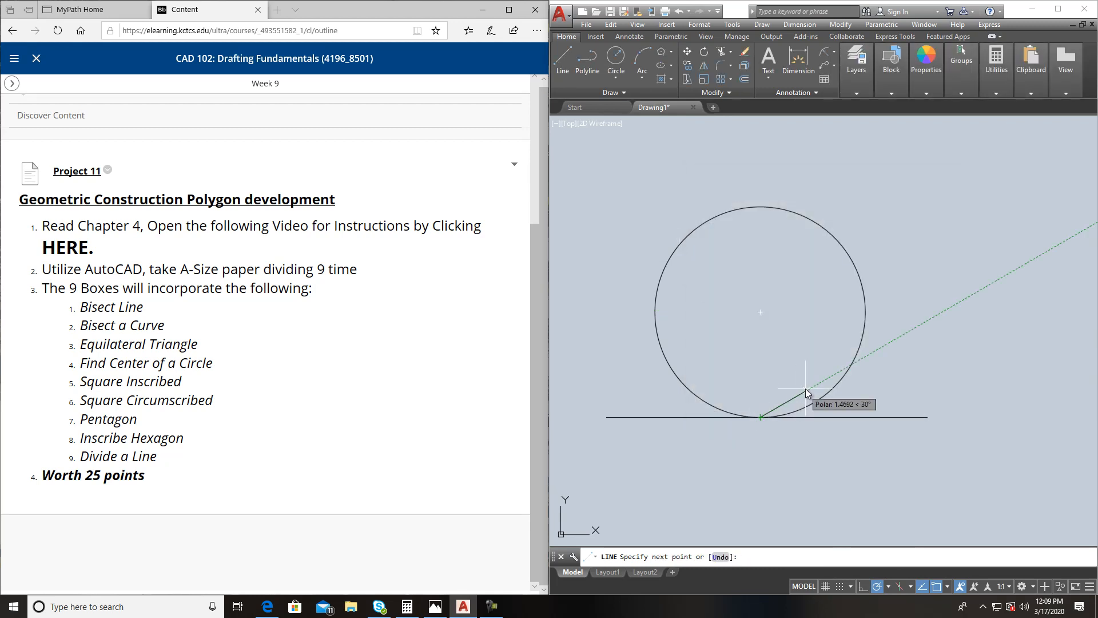
{"action": "left_click", "coordinate": [881, 347]}
{"action": "key", "text": "Return"}
{"action": "key", "text": "Return"}
{"action": "left_click", "coordinate": [763, 421]}
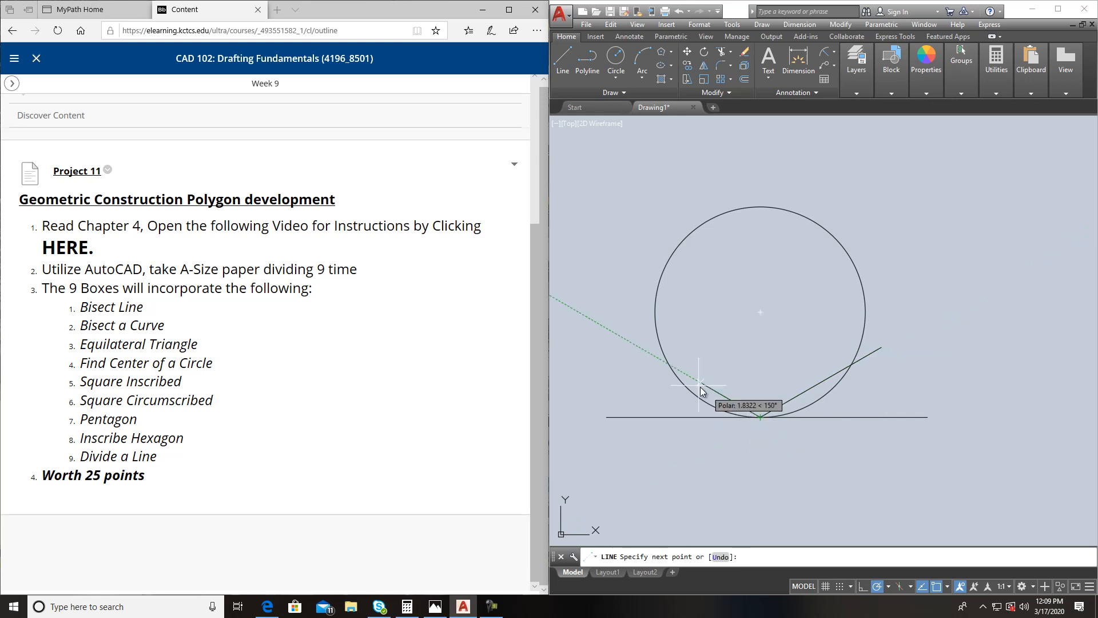
{"action": "left_click", "coordinate": [634, 344]}
{"action": "key", "text": "Return"}
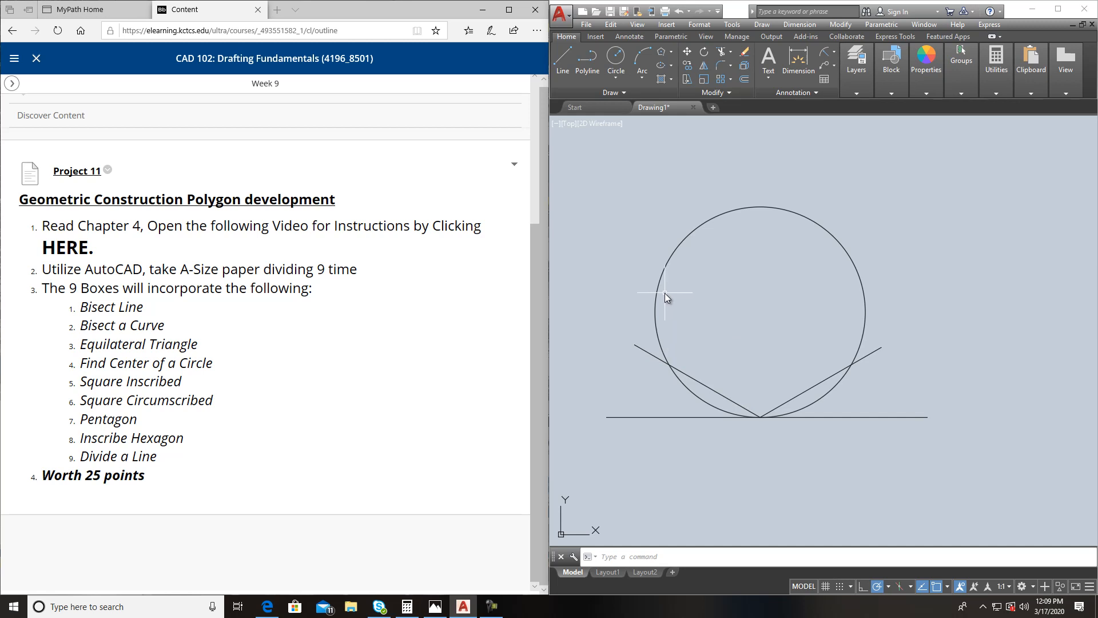
- Draw the hexagon's two upper sides from the circle's top point, sloping 30° down to the circle on the right and left
{"action": "left_click", "coordinate": [560, 55]}
{"action": "left_click", "coordinate": [759, 207]}
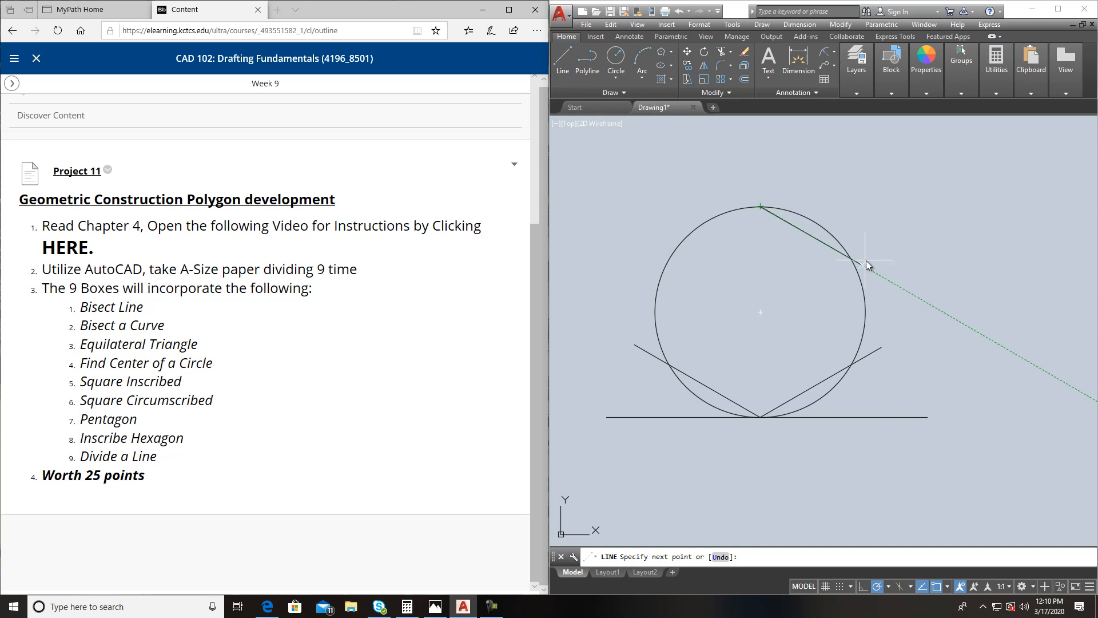
{"action": "left_click", "coordinate": [849, 258]}
{"action": "key", "text": "Return"}
{"action": "key", "text": "Return"}
{"action": "left_click", "coordinate": [761, 207]}
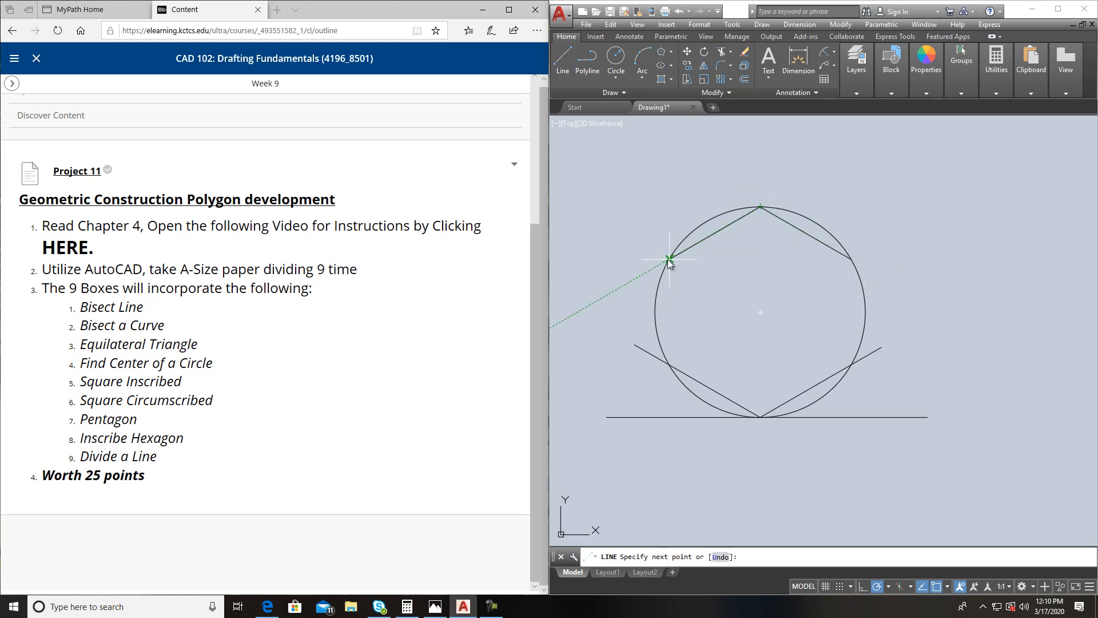
{"action": "left_click", "coordinate": [669, 259]}
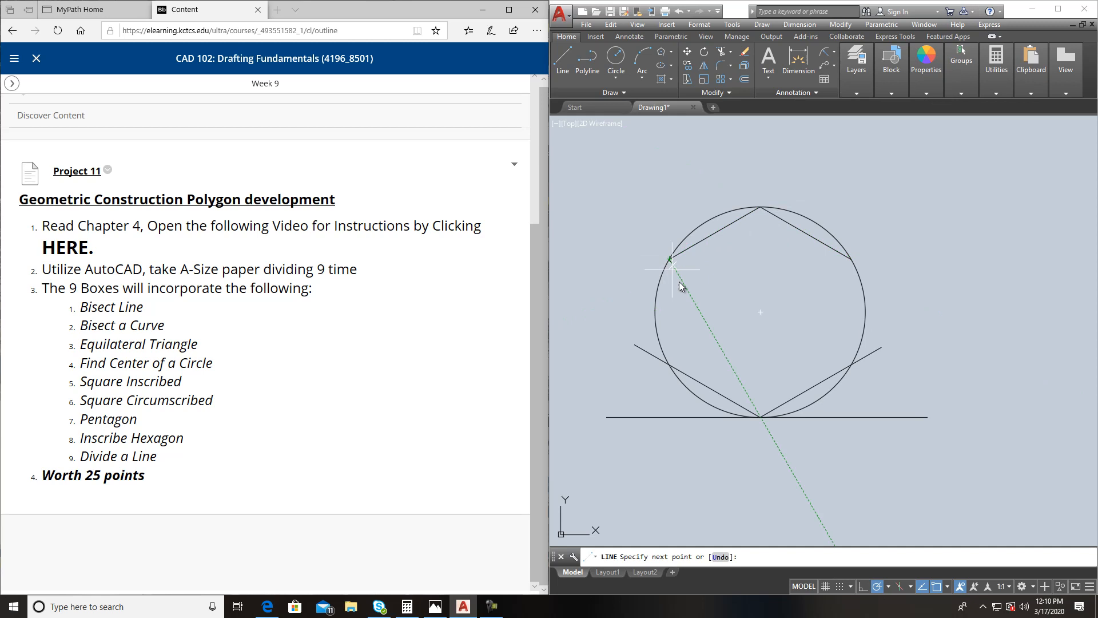
- Draw the hexagon's left and right vertical sides between the upper corners and the lower lines' intersections with the circle
{"action": "left_click", "coordinate": [669, 364]}
{"action": "key", "text": "Return"}
{"action": "key", "text": "Return"}
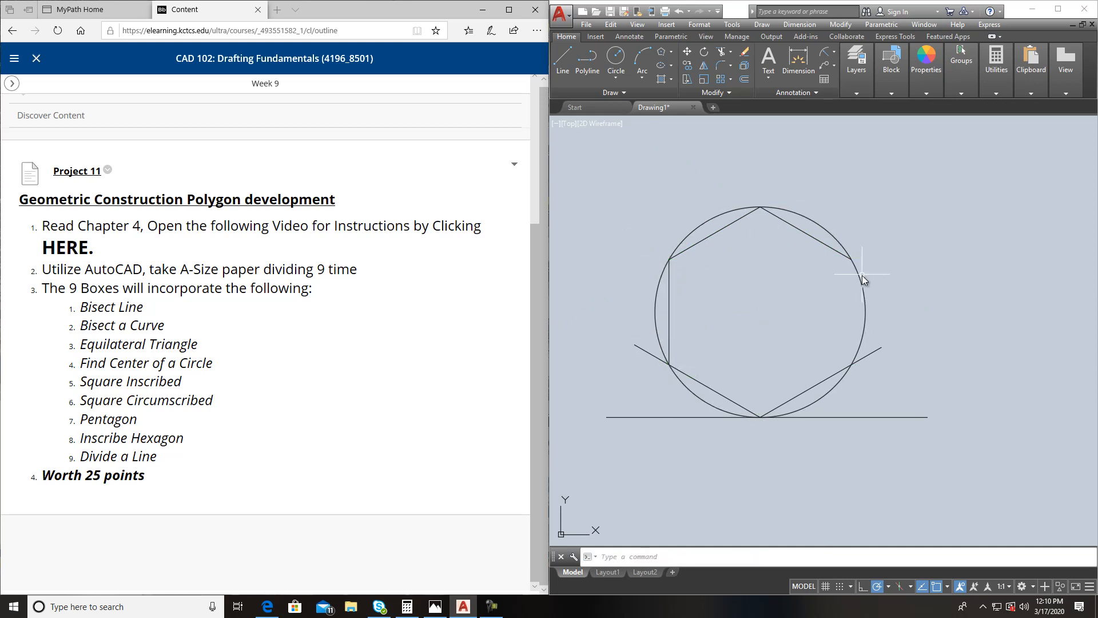
{"action": "left_click", "coordinate": [850, 259]}
{"action": "left_click", "coordinate": [851, 364]}
{"action": "key", "text": "Escape"}
- Shorten the outer ends of both lower slanted lines to their intersections with the circle, closing the hexagon
{"action": "left_click", "coordinate": [864, 357]}
{"action": "left_click", "coordinate": [881, 346]}
{"action": "left_click", "coordinate": [852, 365]}
{"action": "left_click", "coordinate": [650, 353]}
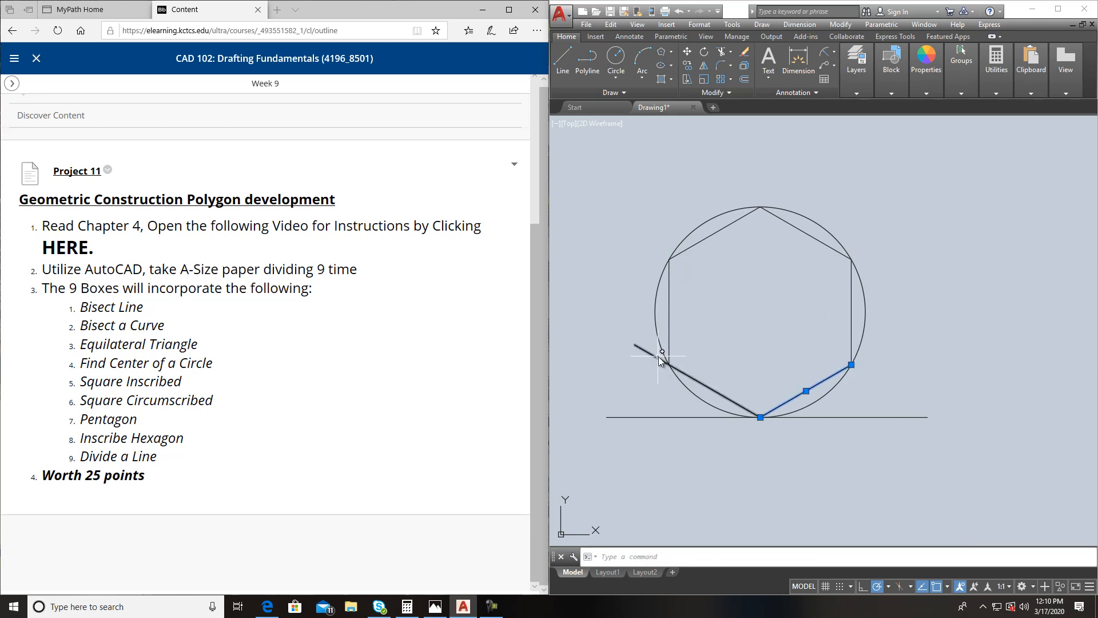
{"action": "left_click", "coordinate": [635, 345]}
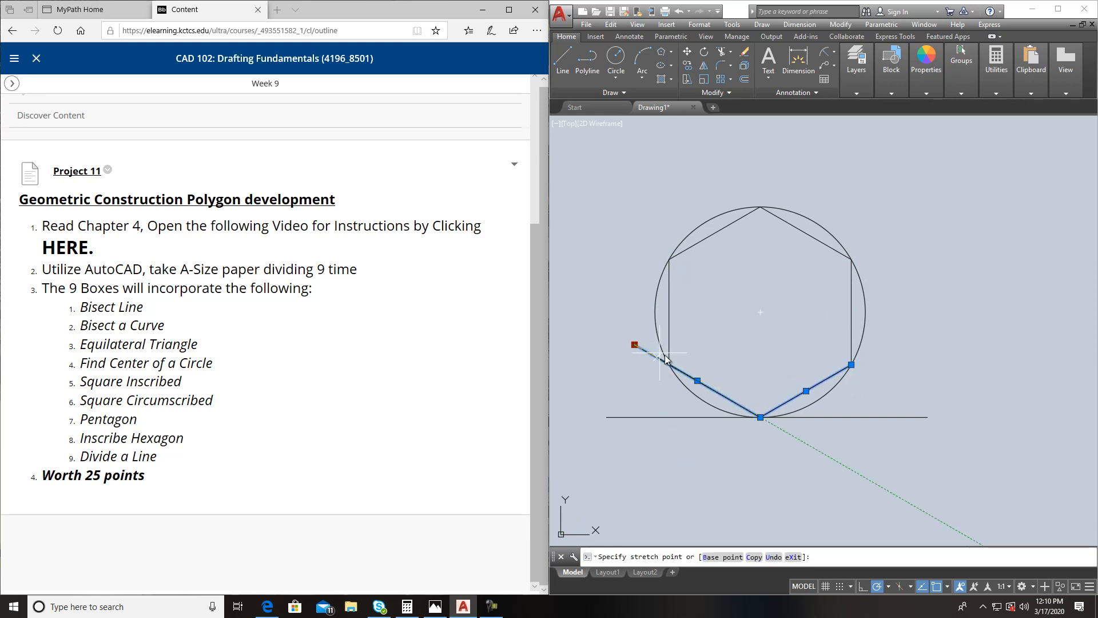
{"action": "left_click", "coordinate": [669, 365]}
{"action": "key", "text": "Escape"}
{"action": "scroll", "coordinate": [784, 352], "scroll_direction": "down", "scroll_amount": 4}
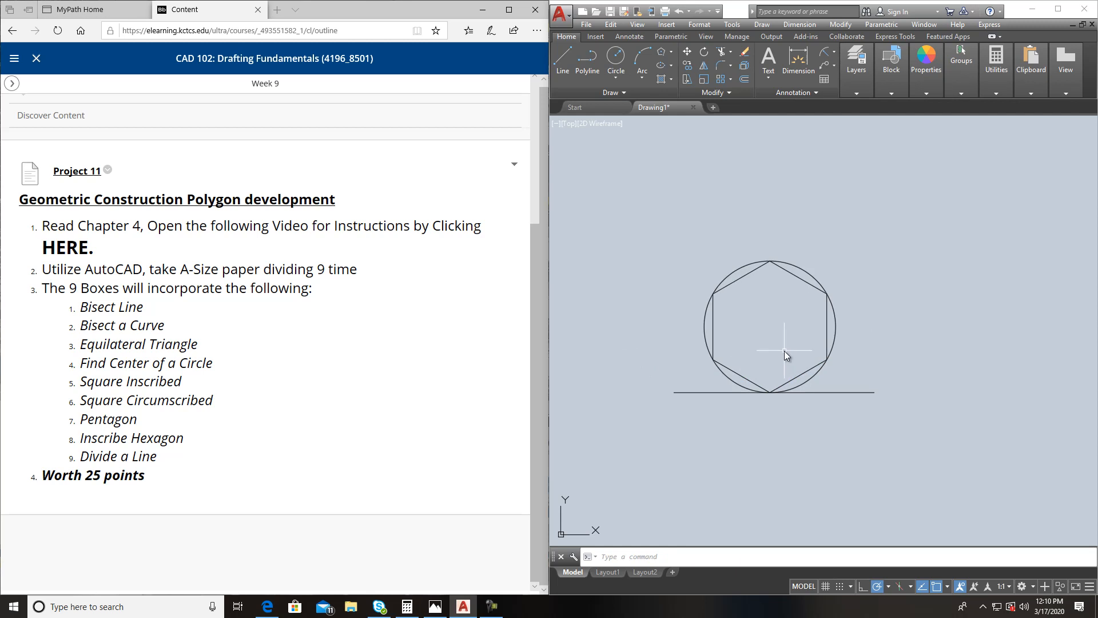
{"action": "scroll", "coordinate": [760, 372], "scroll_direction": "up", "scroll_amount": 1}
{"action": "scroll", "coordinate": [721, 351], "scroll_direction": "up", "scroll_amount": 3}
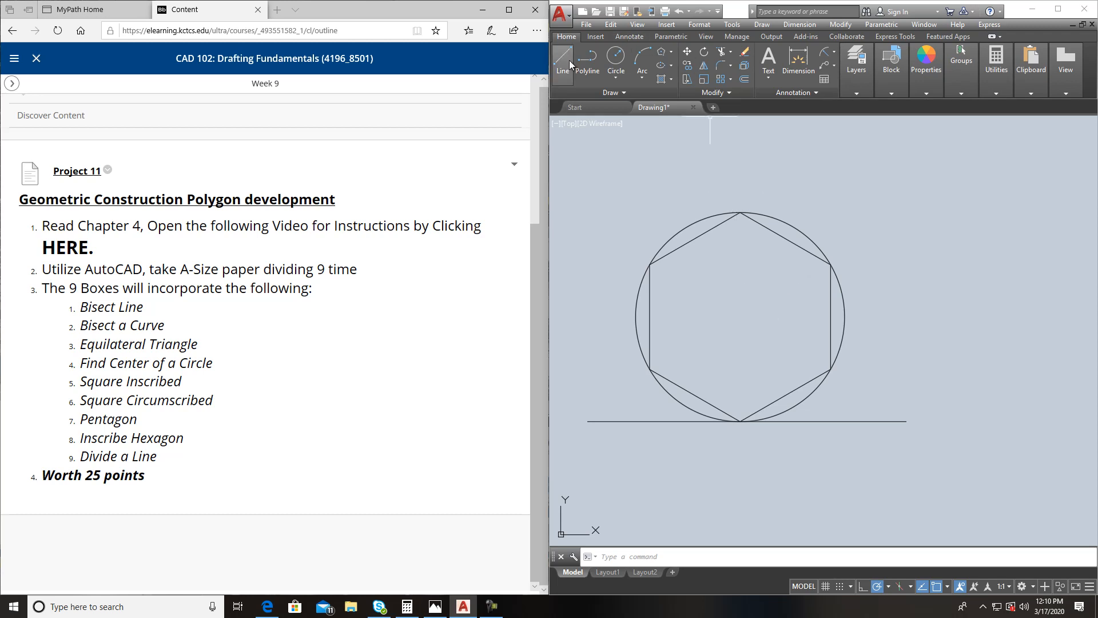
{"action": "left_click", "coordinate": [792, 225]}
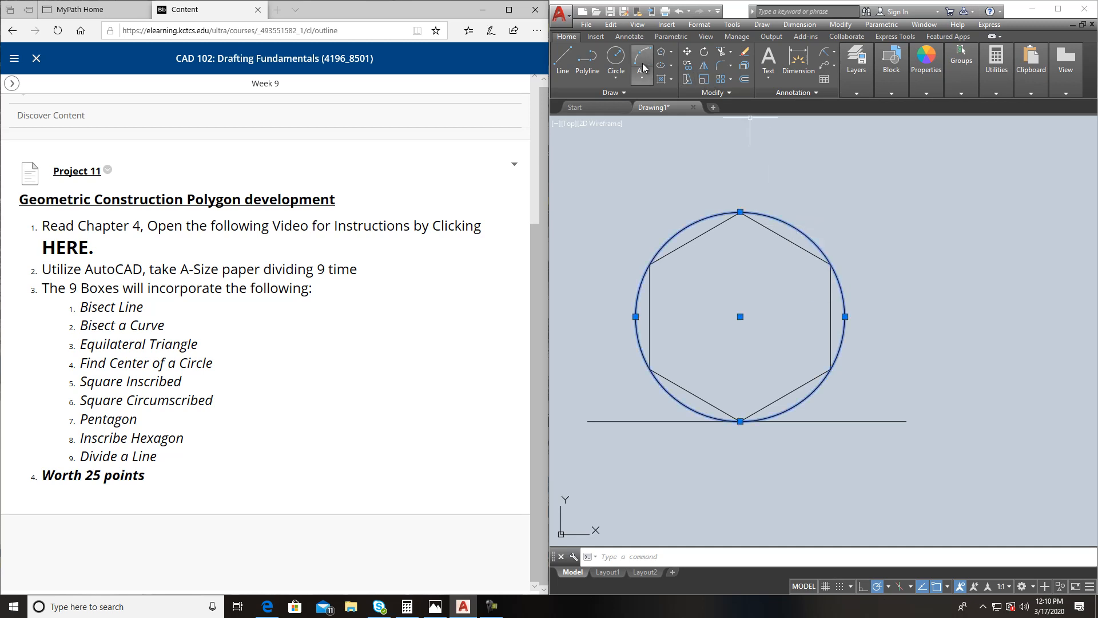
{"action": "left_click", "coordinate": [616, 56]}
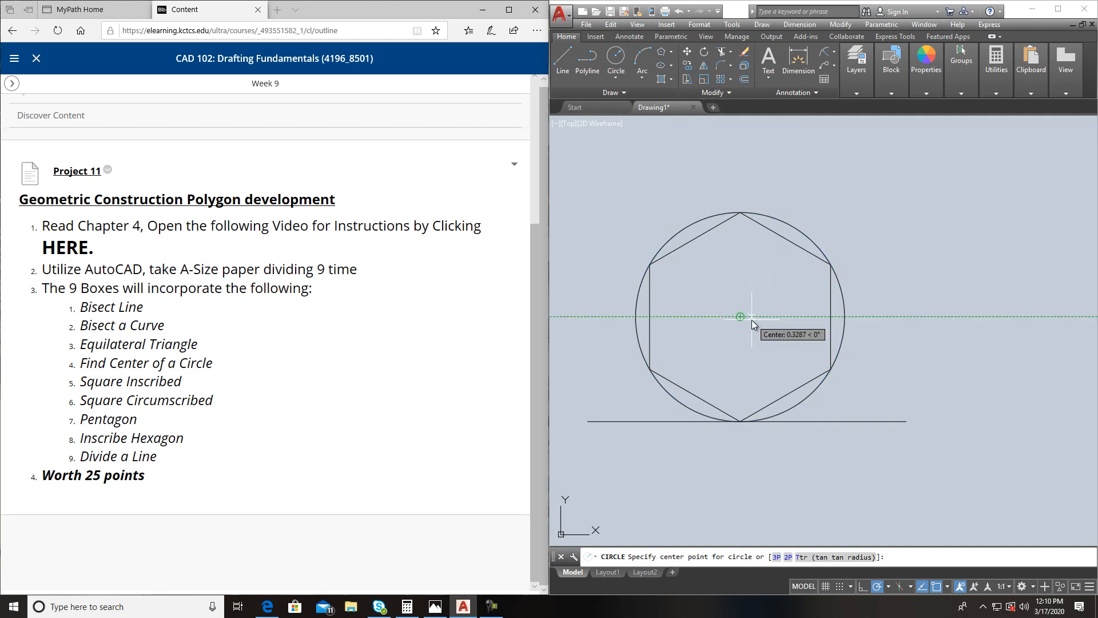
{"action": "key", "text": "Escape"}
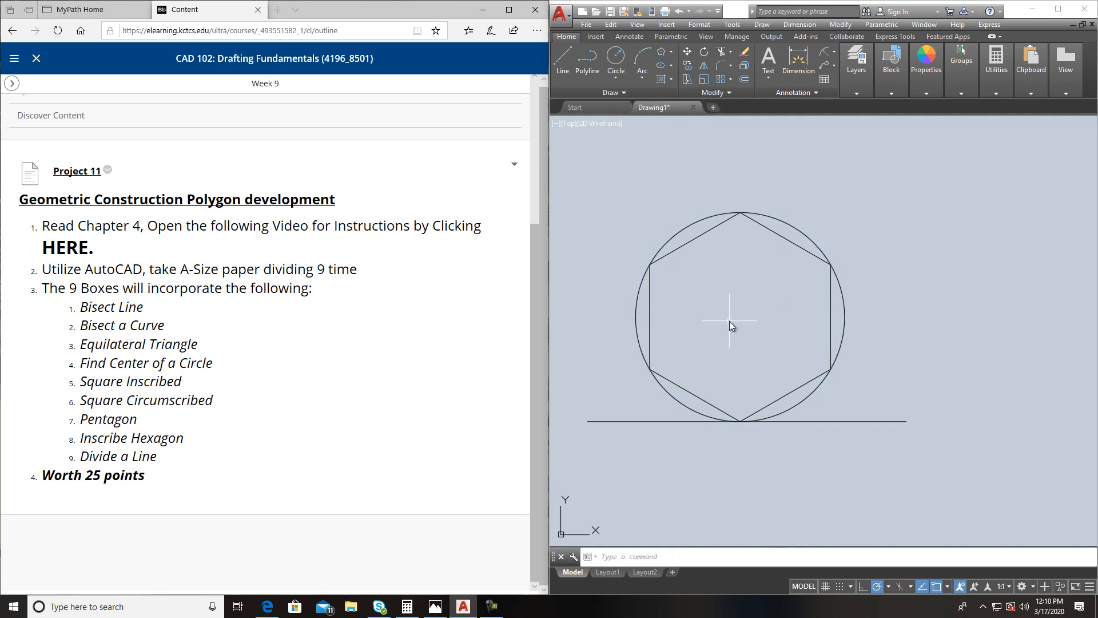
{"action": "left_click", "coordinate": [609, 60]}
{"action": "key", "text": "Escape"}
- Copy the circle around the hexagon from its centre to its top point and to its bottom point
{"action": "left_click", "coordinate": [687, 64]}
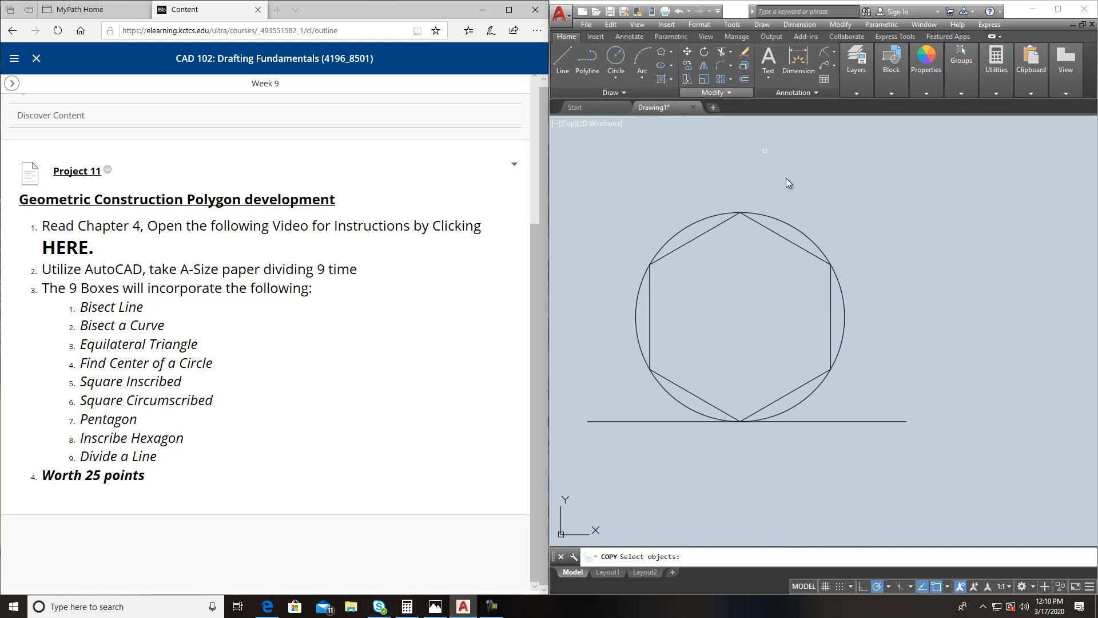
{"action": "left_click", "coordinate": [799, 229]}
{"action": "key", "text": "Return"}
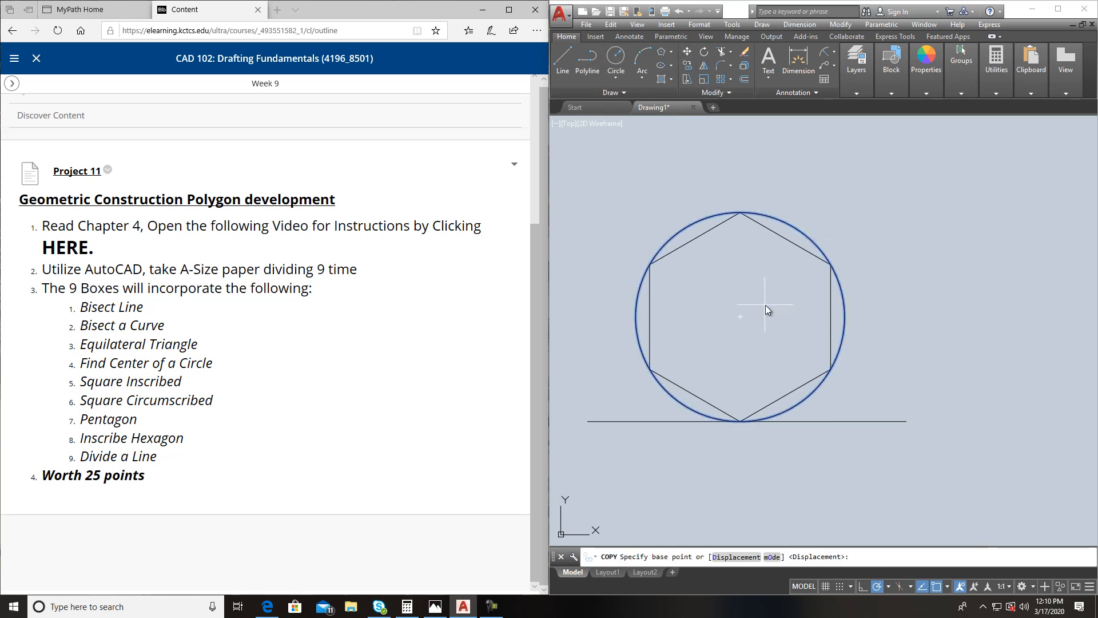
{"action": "left_click", "coordinate": [740, 316]}
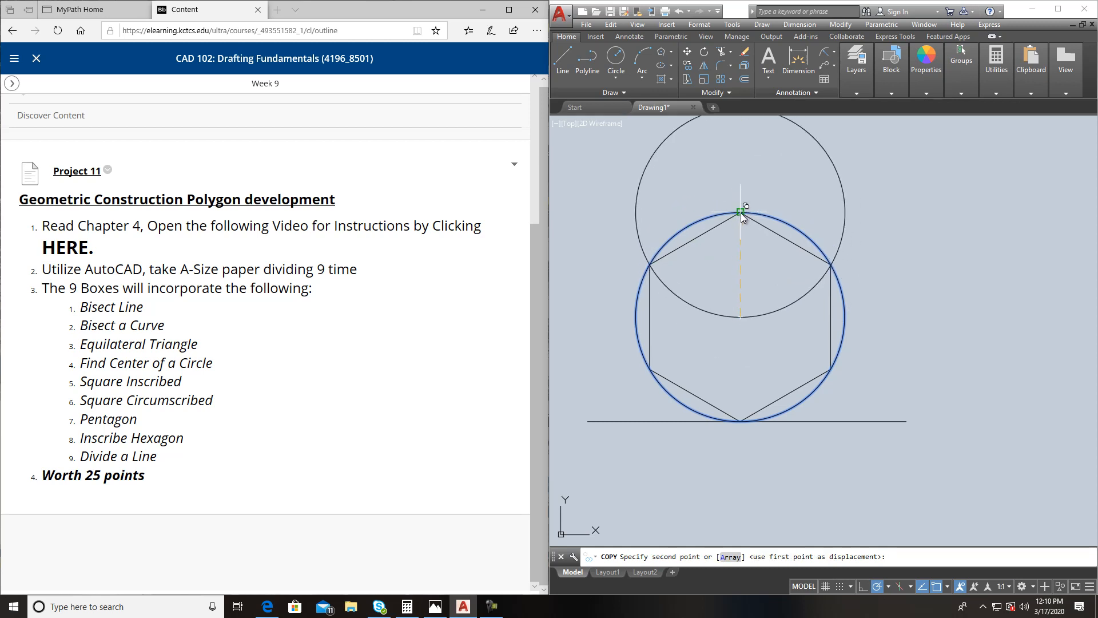
{"action": "left_click", "coordinate": [740, 211]}
{"action": "left_click", "coordinate": [740, 421]}
{"action": "key", "text": "Return"}
{"action": "scroll", "coordinate": [998, 376], "scroll_direction": "down", "scroll_amount": 1}
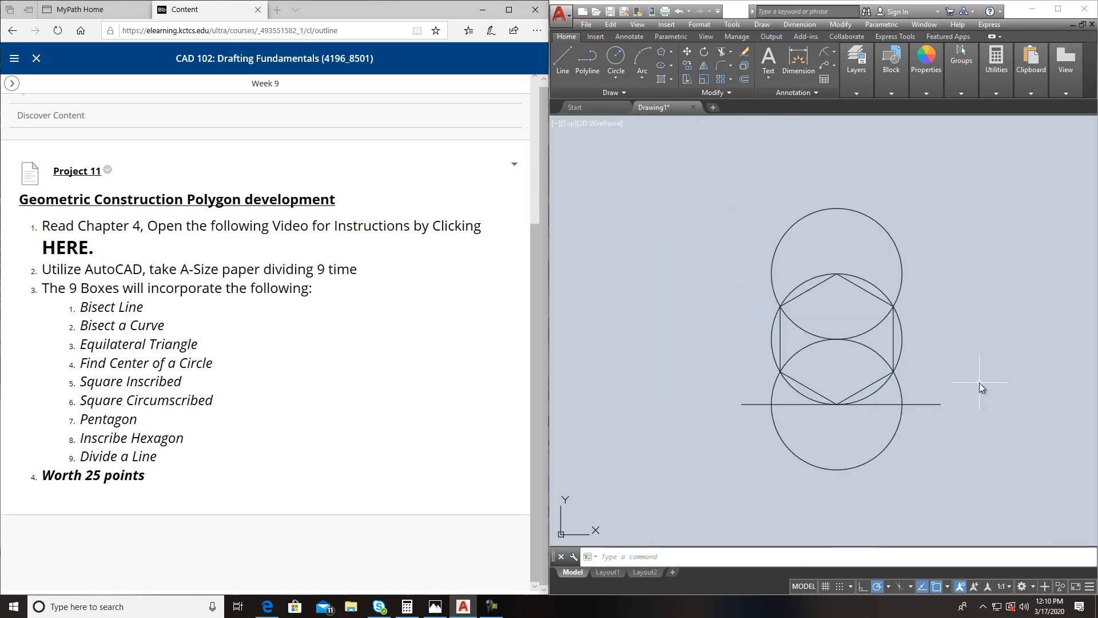
- Erase the two copied circles centred on the hexagon's top and bottom points
{"action": "scroll", "coordinate": [978, 383], "scroll_direction": "up", "scroll_amount": 1}
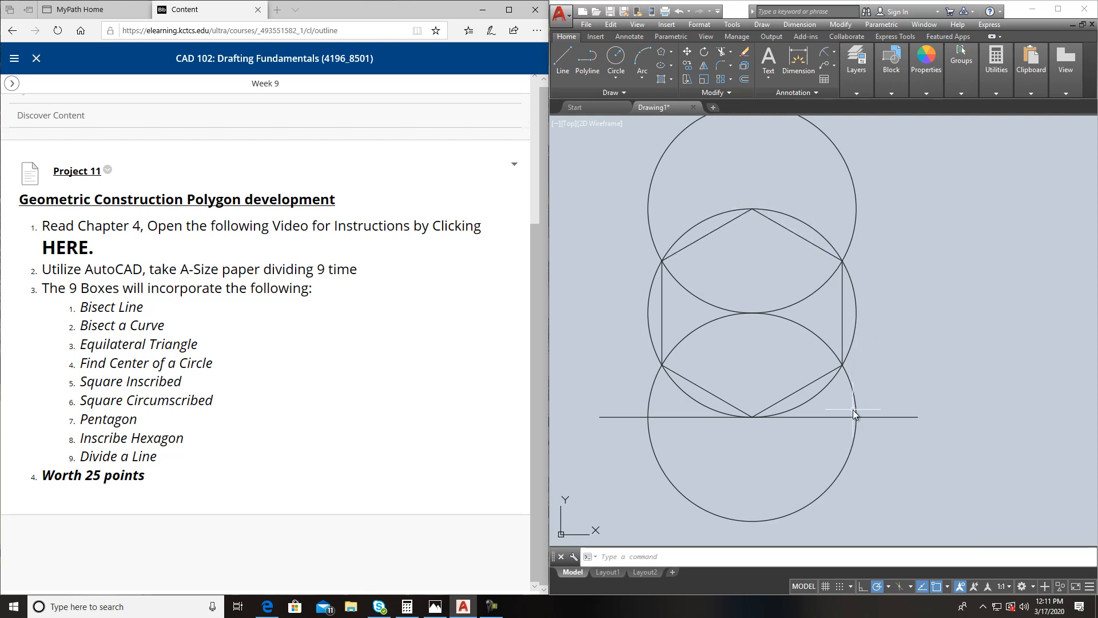
{"action": "scroll", "coordinate": [853, 409], "scroll_direction": "down", "scroll_amount": 2}
{"action": "left_click", "coordinate": [869, 290]}
{"action": "left_click", "coordinate": [852, 269]}
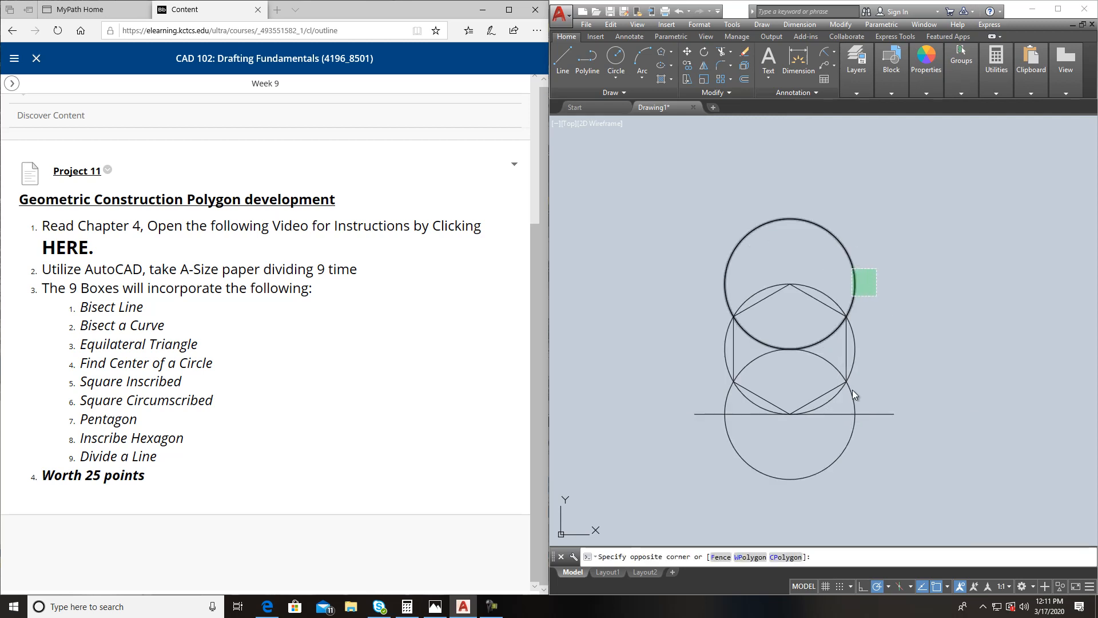
{"action": "key", "text": "Delete"}
{"action": "left_click", "coordinate": [834, 458]}
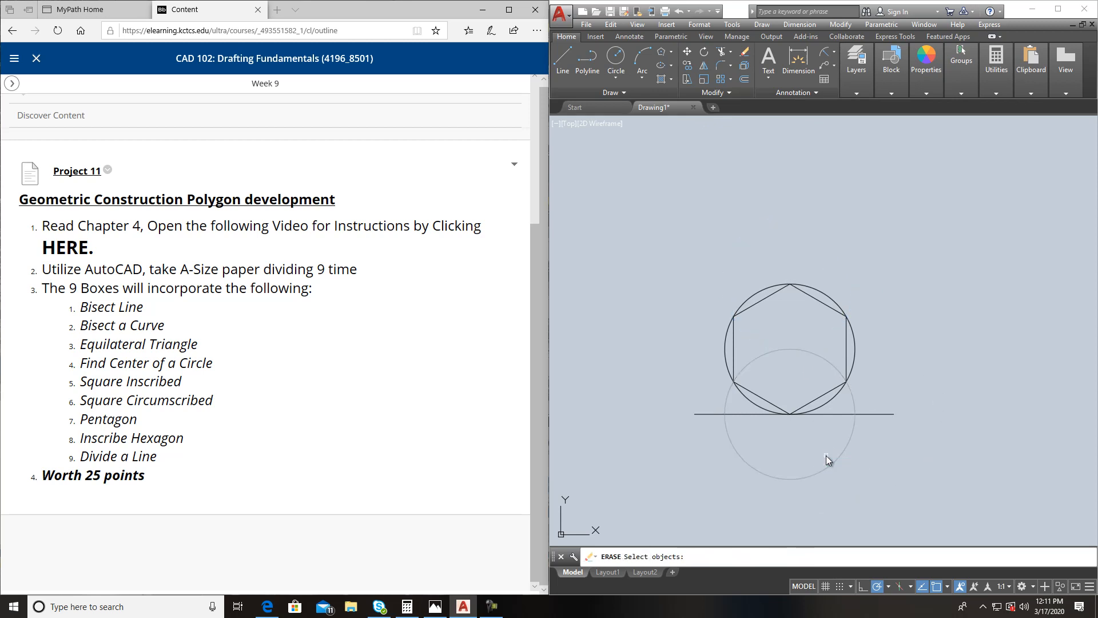
{"action": "middle_click_drag", "start_coordinate": [869, 456], "coordinate": [726, 440]}
{"action": "key", "text": "Escape"}
{"action": "left_click", "coordinate": [719, 460]}
{"action": "left_click", "coordinate": [670, 428]}
{"action": "key", "text": "Delete"}
- Draw a new circle of radius 3 to the right of the finished hexagon
{"action": "left_click", "coordinate": [616, 57]}
{"action": "left_click", "coordinate": [866, 346]}
{"action": "key", "text": "Return"}
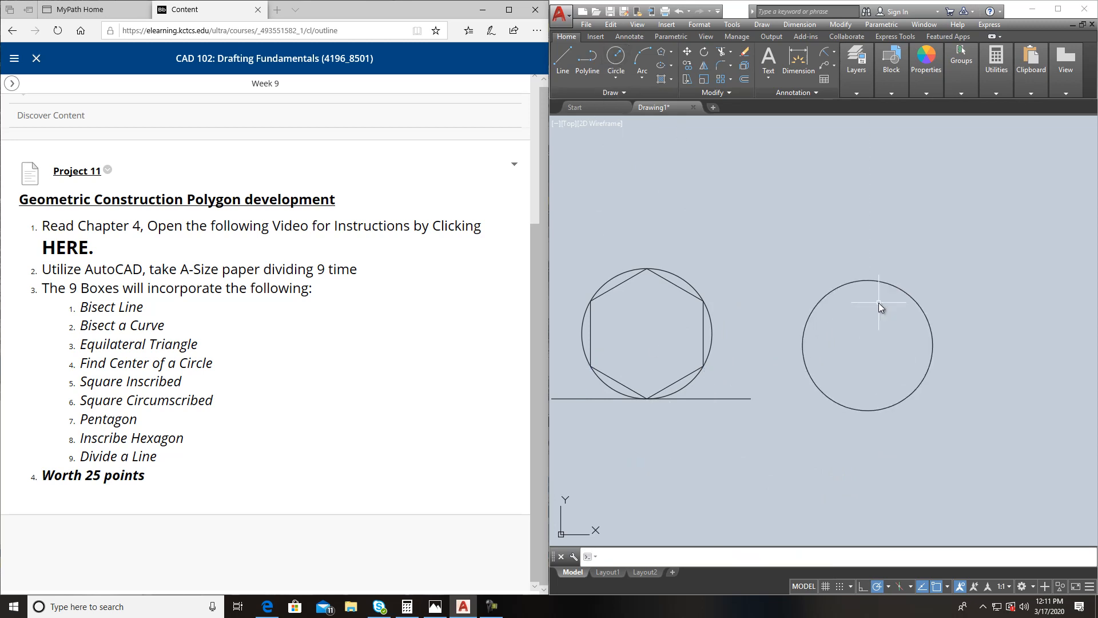
{"action": "scroll", "coordinate": [904, 300], "scroll_direction": "up", "scroll_amount": 3}
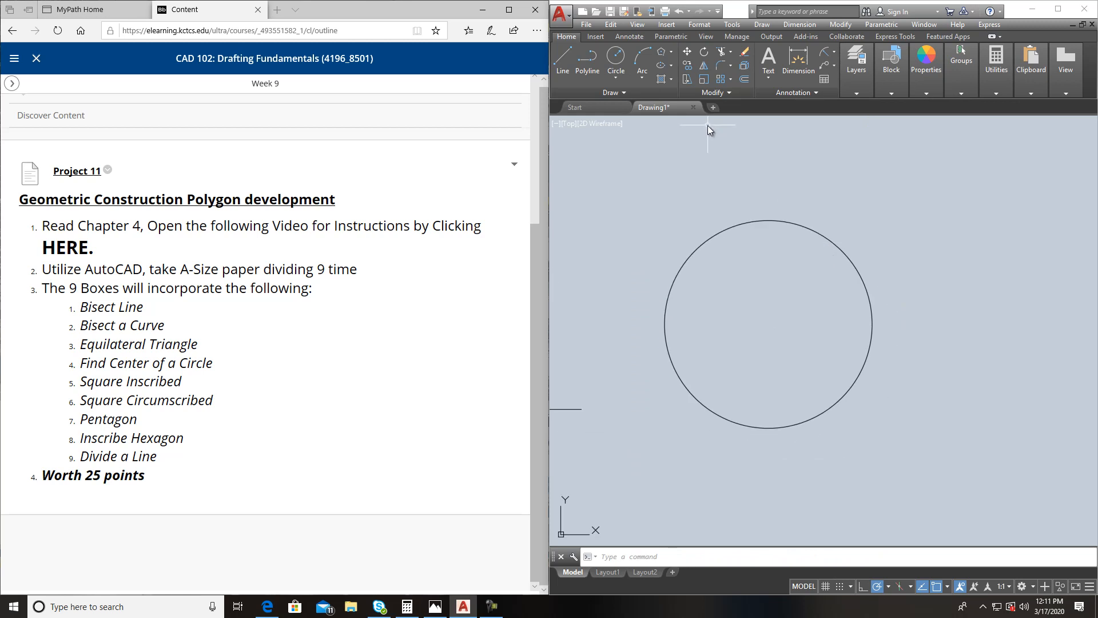
- Draw a construction circle of radius 3 centred on the new circle's top point
{"action": "left_click", "coordinate": [621, 62]}
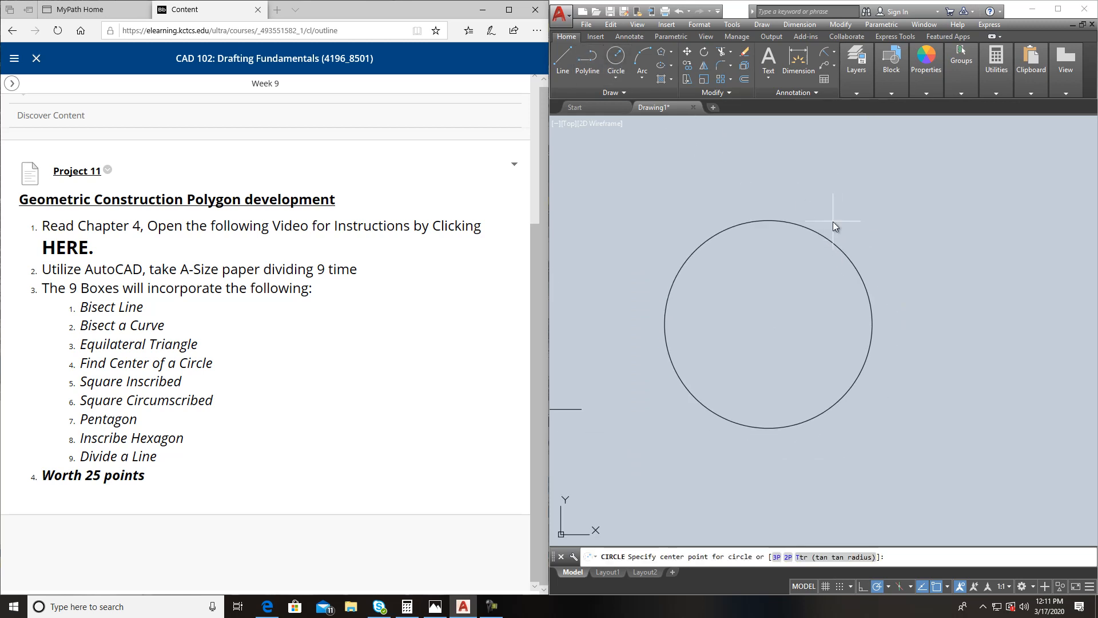
{"action": "left_click", "coordinate": [767, 219]}
{"action": "type", "text": "3"}
{"action": "key", "text": "Return"}
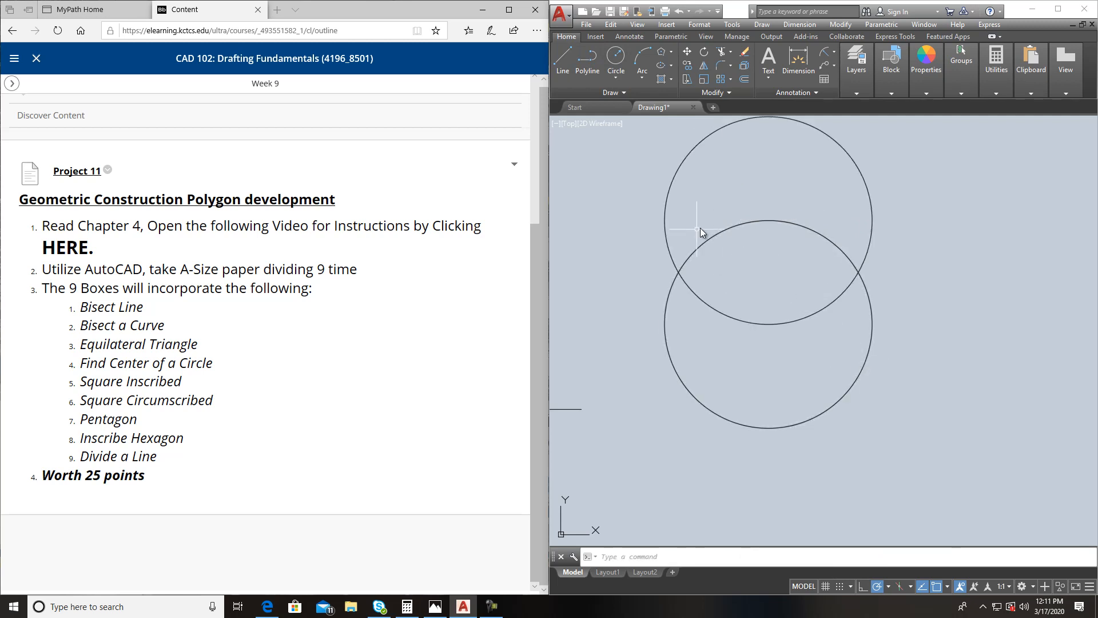
- Draw two lines from the main circle's top point to its left and right intersections with the construction circle
{"action": "left_click", "coordinate": [559, 59]}
{"action": "left_click", "coordinate": [769, 220]}
{"action": "left_click", "coordinate": [678, 273]}
{"action": "key", "text": "Return"}
{"action": "key", "text": "Return"}
{"action": "left_click", "coordinate": [769, 220]}
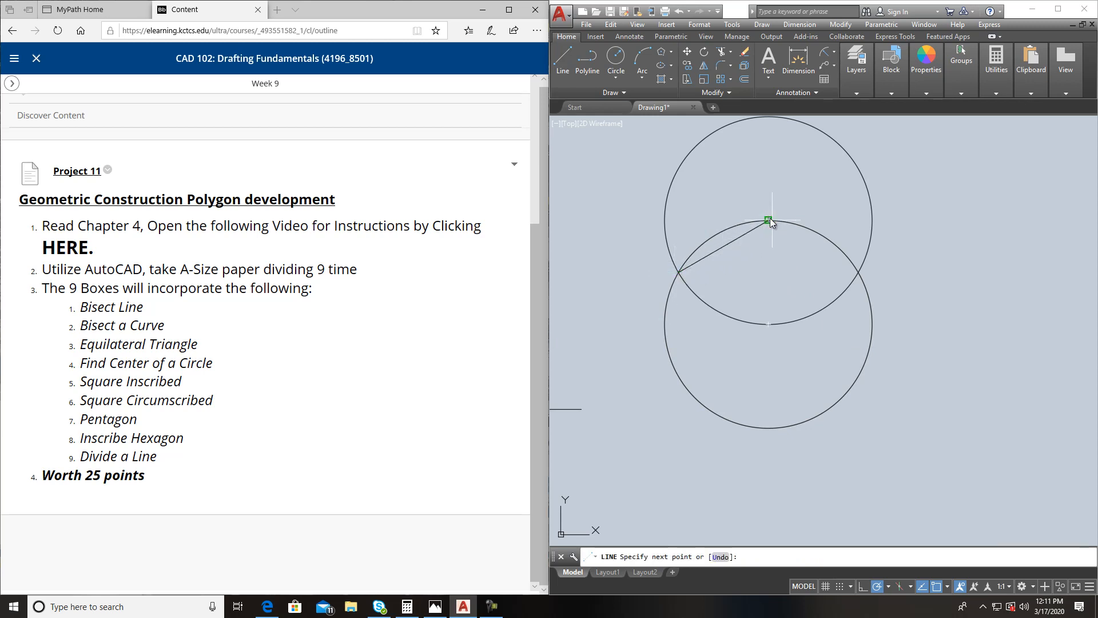
{"action": "left_click", "coordinate": [858, 271]}
{"action": "key", "text": "Return"}
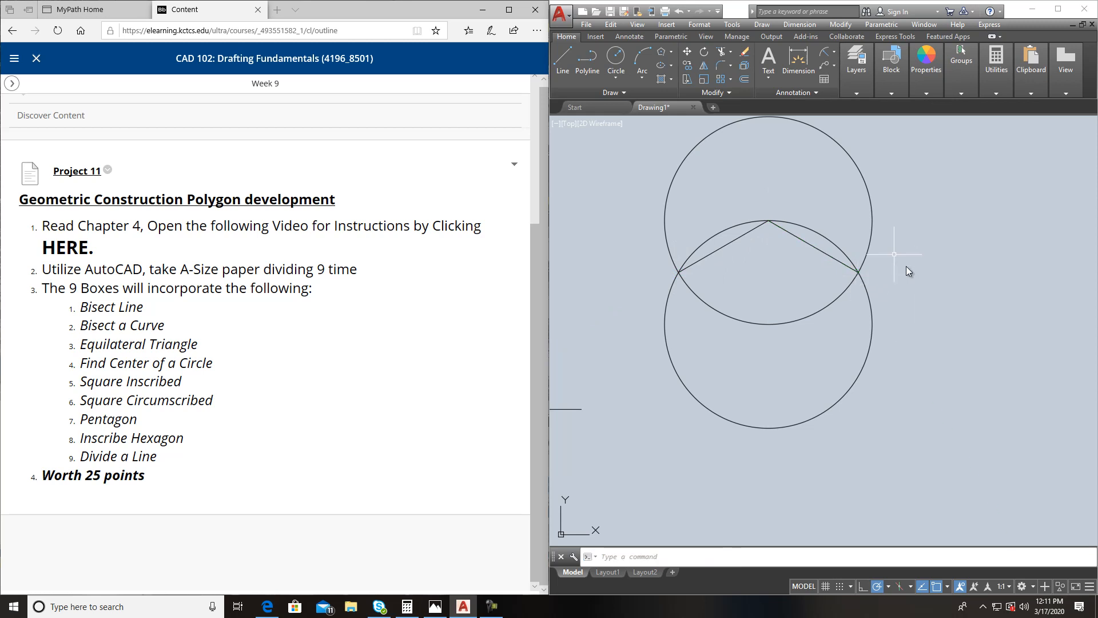
- Draw a radius 3 circle at the upper-right corner and a vertical line from that corner down to its intersection with the main circle
{"action": "left_click", "coordinate": [615, 58]}
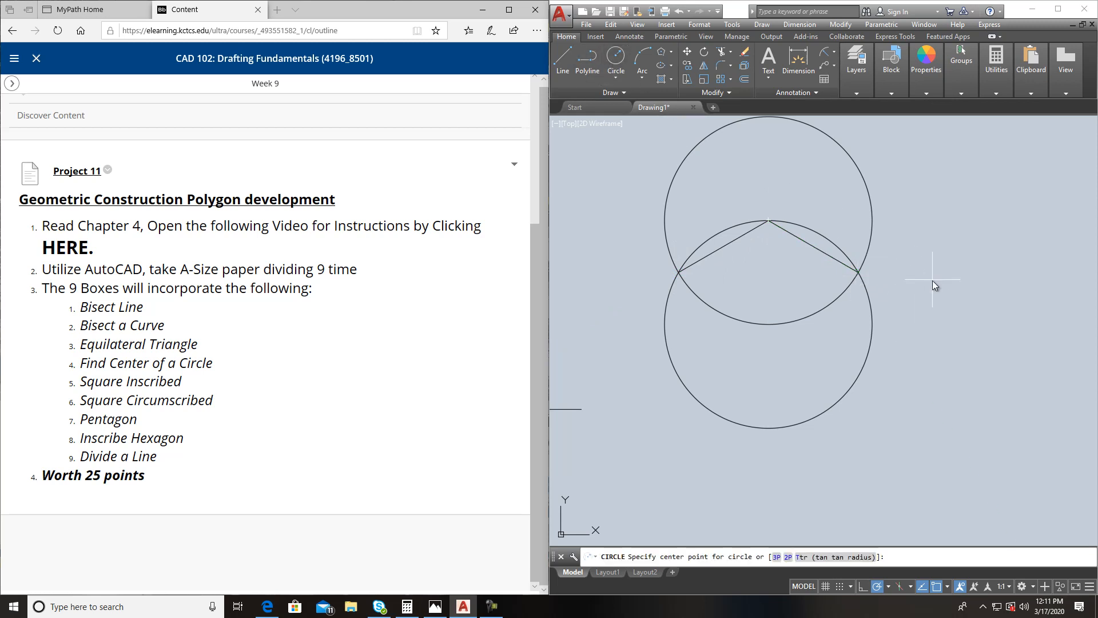
{"action": "left_click", "coordinate": [860, 273]}
{"action": "type", "text": "3"}
{"action": "key", "text": "Return"}
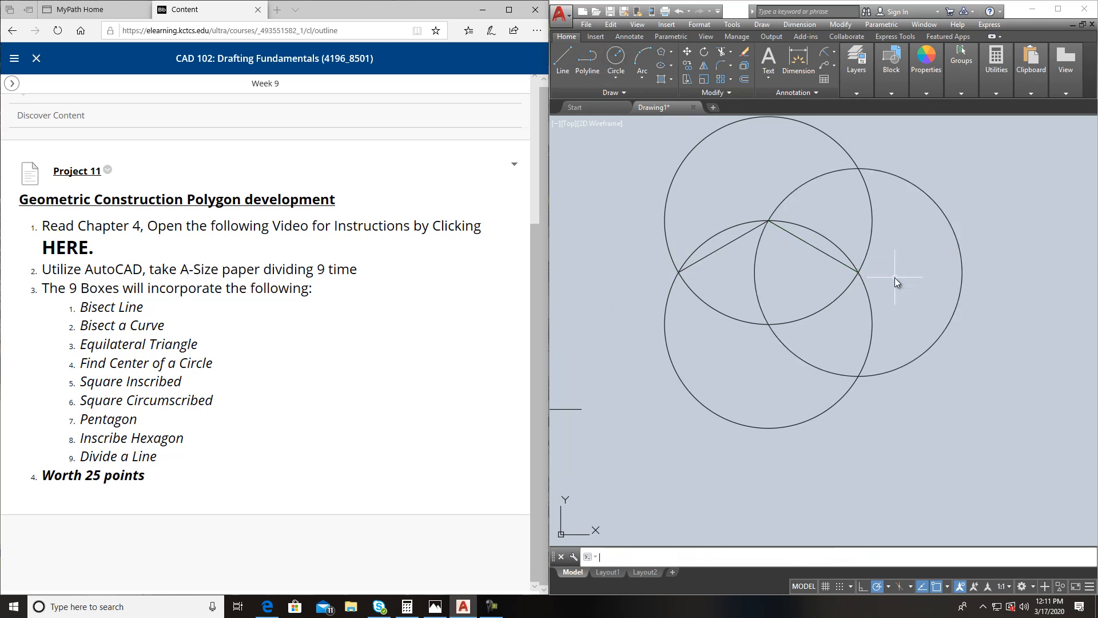
{"action": "left_click", "coordinate": [562, 58]}
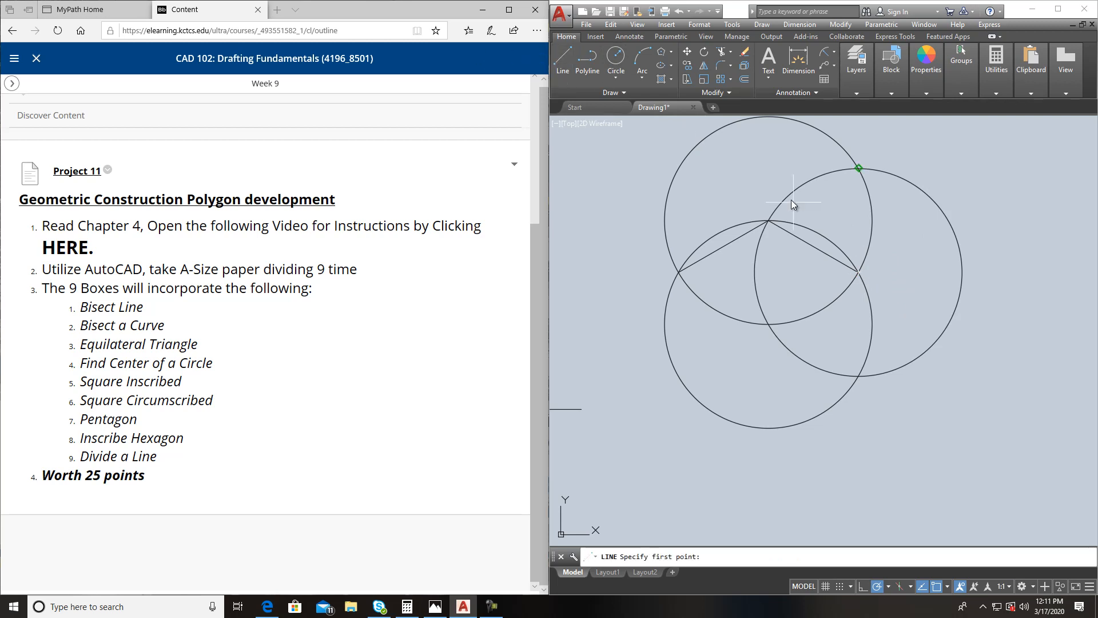
{"action": "left_click", "coordinate": [858, 272]}
{"action": "left_click", "coordinate": [857, 375]}
{"action": "key", "text": "Return"}
- Erase the construction circles centred on the top point and the upper-right corner
{"action": "left_click", "coordinate": [900, 279]}
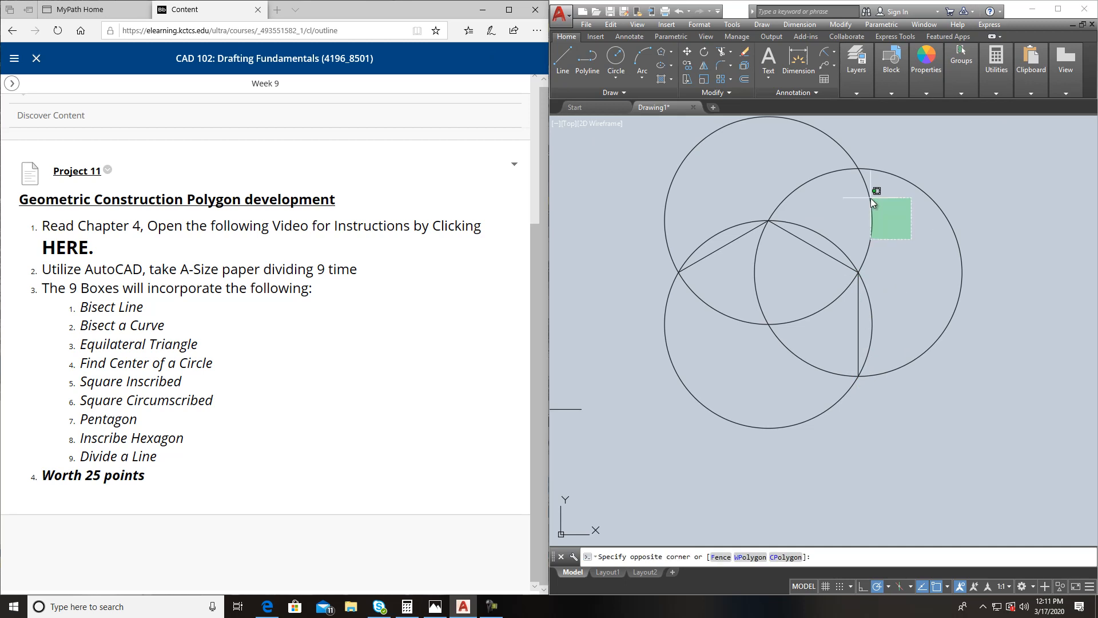
{"action": "left_click", "coordinate": [820, 152]}
{"action": "key", "text": "Escape"}
{"action": "left_click", "coordinate": [932, 208]}
{"action": "left_click", "coordinate": [843, 155]}
{"action": "key", "text": "Delete"}
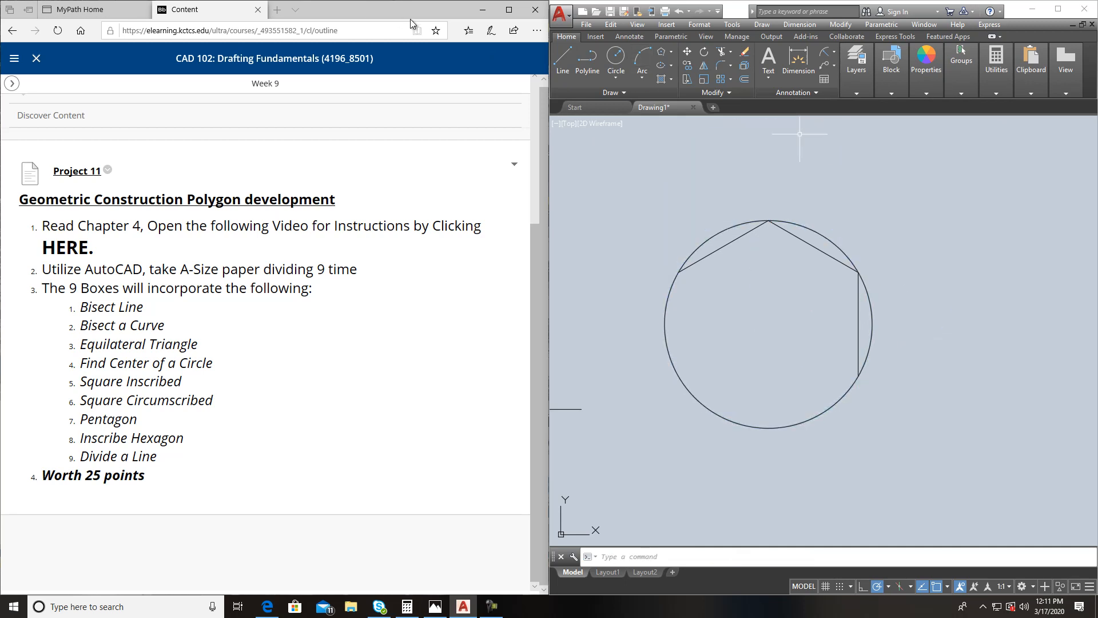
- Draw a construction circle of radius 3 centred on the hexagon's lower-right corner
{"action": "left_click", "coordinate": [618, 55]}
{"action": "left_click", "coordinate": [858, 377]}
{"action": "type", "text": "3"}
{"action": "key", "text": "Return"}
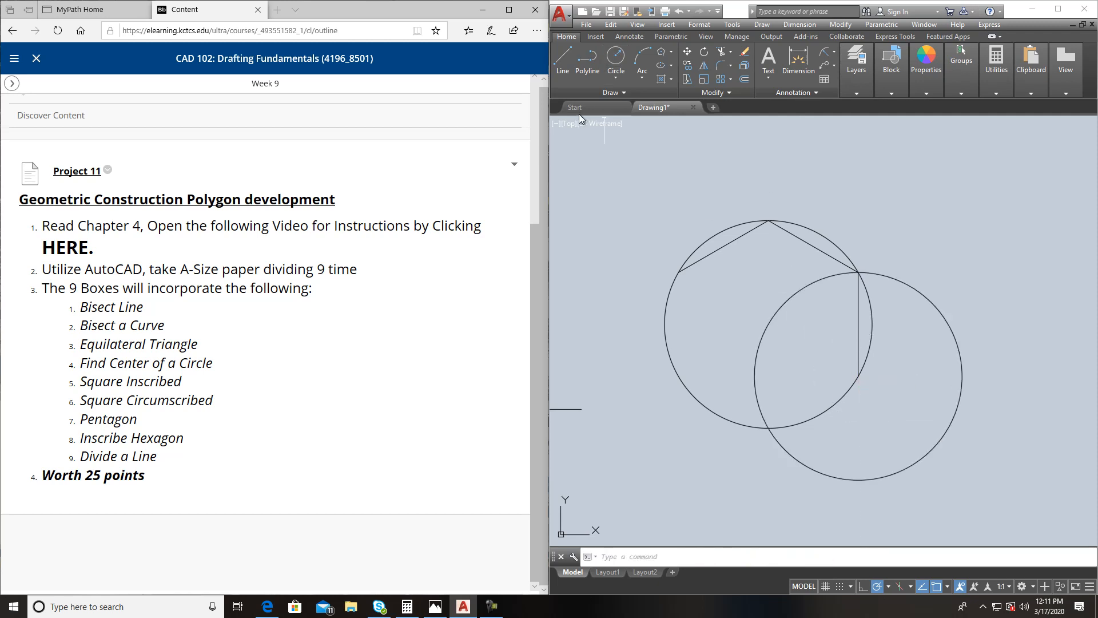
- Draw the hexagon side from the lower-right corner to the main circle's bottom point and erase the construction circle
{"action": "left_click", "coordinate": [564, 54]}
{"action": "left_click", "coordinate": [858, 376]}
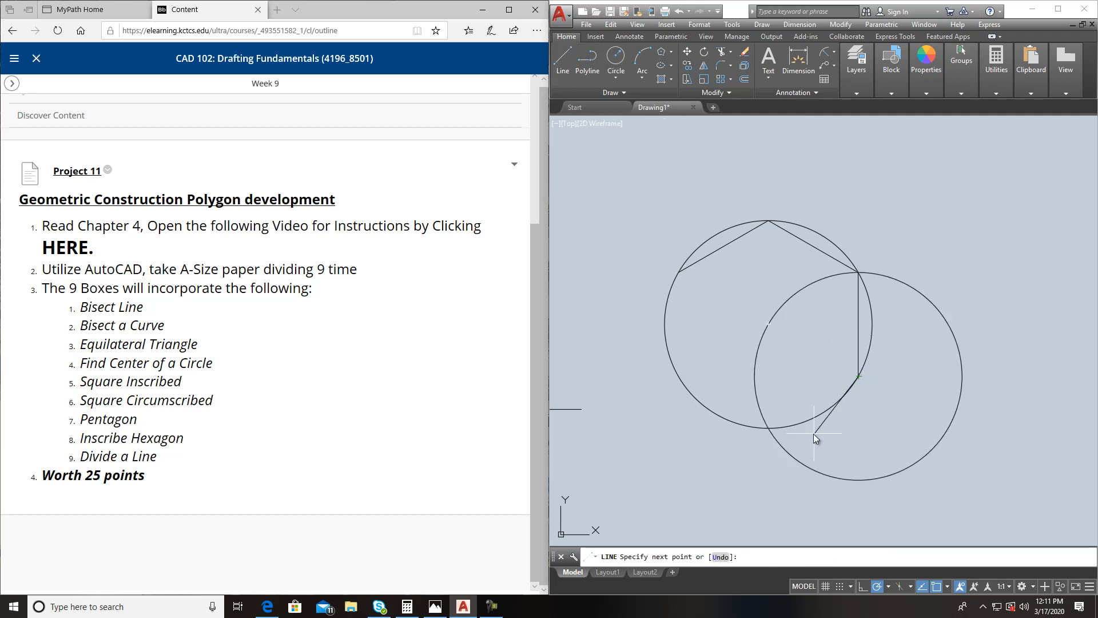
{"action": "left_click", "coordinate": [768, 427]}
{"action": "key", "text": "Return"}
{"action": "left_click", "coordinate": [960, 346]}
{"action": "key", "text": "Delete"}
- Draw a radius 3 circle at the main circle's bottom point and a line from that point to their left intersection
{"action": "left_click", "coordinate": [616, 58]}
{"action": "left_click", "coordinate": [769, 428]}
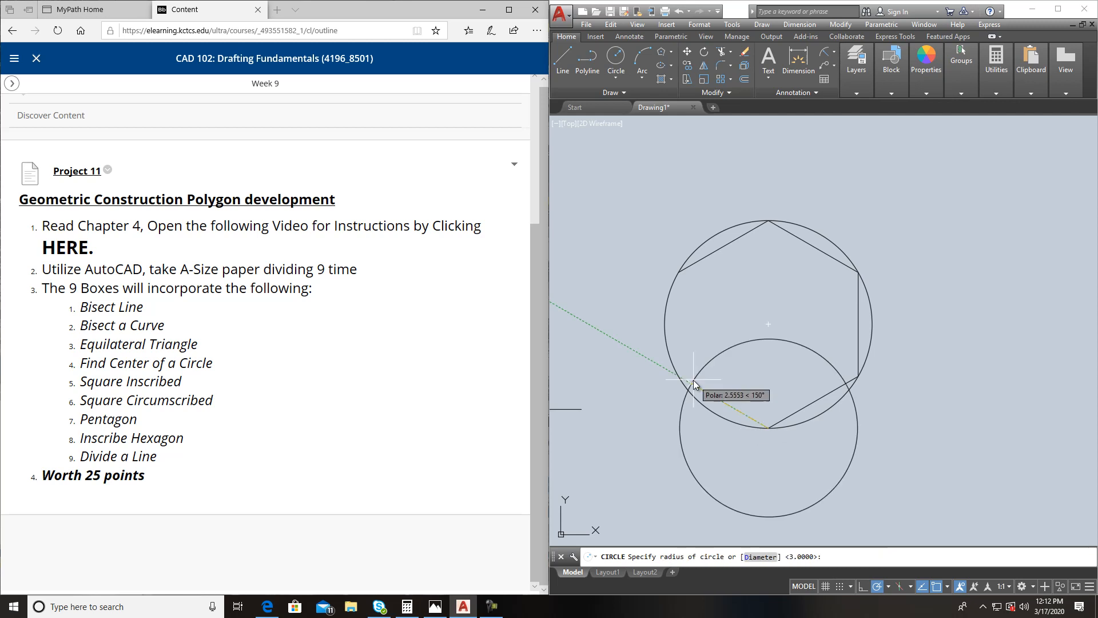
{"action": "key", "text": "Return"}
{"action": "left_click", "coordinate": [566, 57]}
{"action": "left_click", "coordinate": [768, 428]}
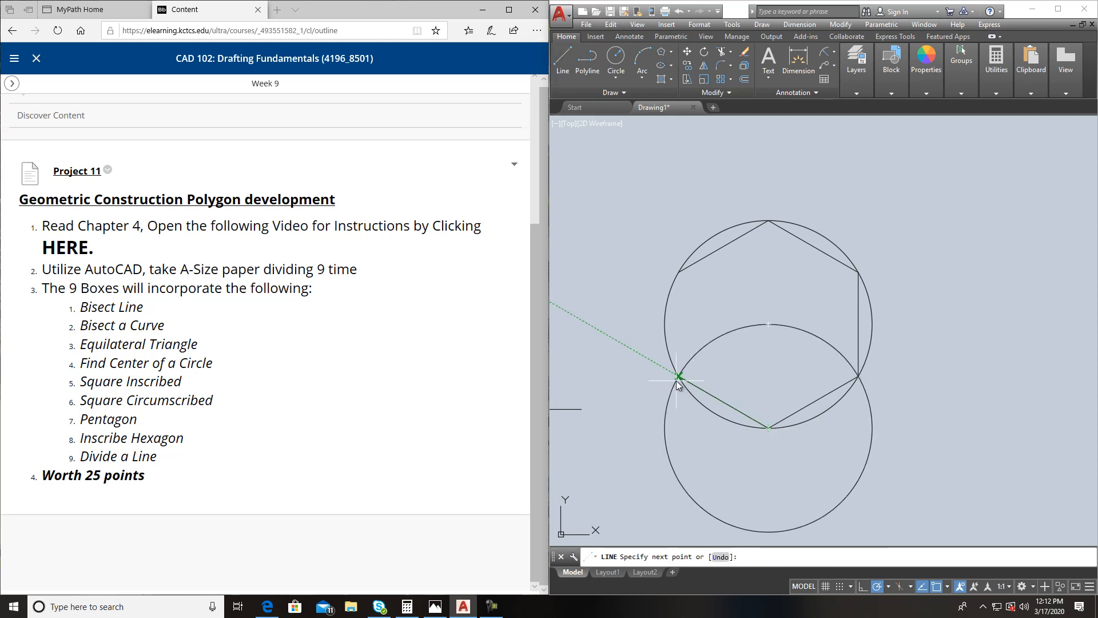
{"action": "left_click", "coordinate": [678, 377]}
{"action": "key", "text": "Return"}
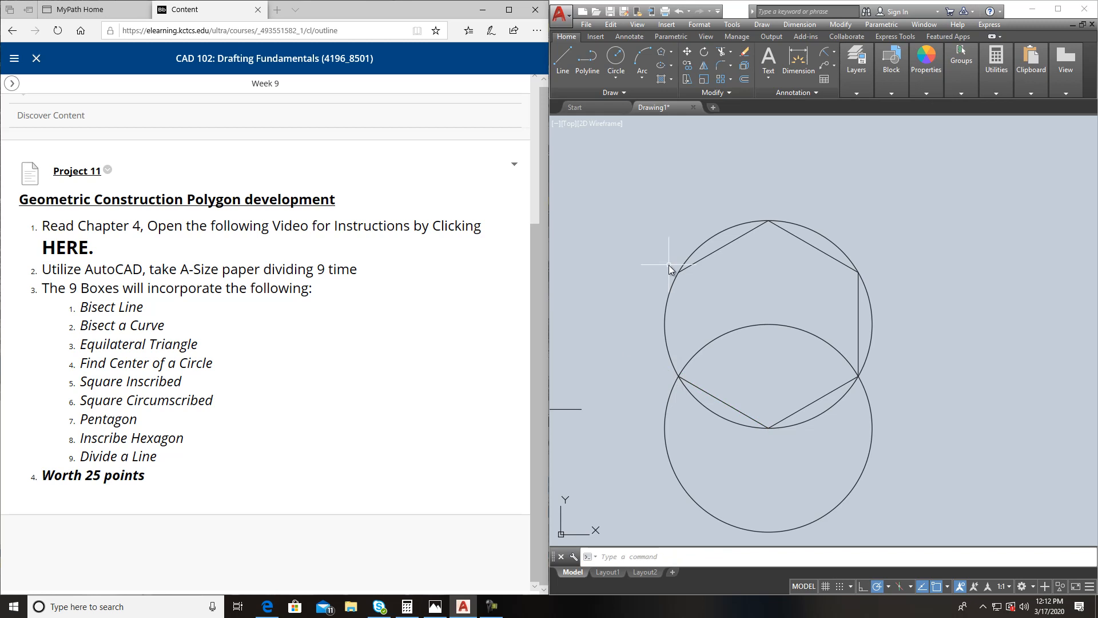
- Draw a construction circle centred on the hexagon's lower-left corner, passing through the upper-left corner
{"action": "left_click", "coordinate": [612, 57]}
{"action": "left_click", "coordinate": [672, 374]}
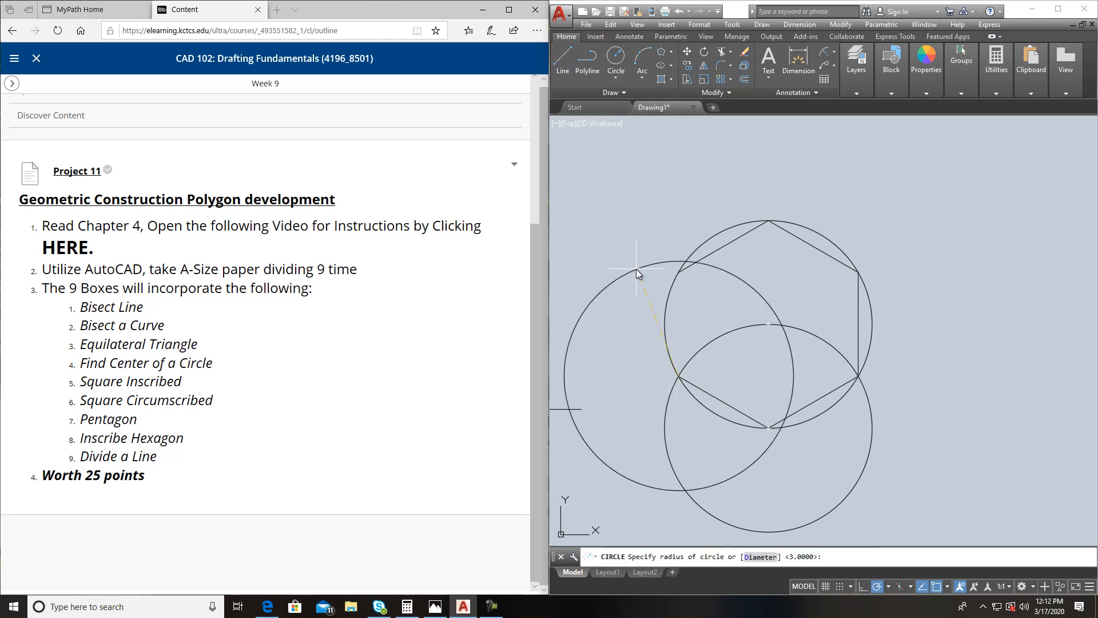
{"action": "left_click", "coordinate": [681, 272]}
{"action": "scroll", "coordinate": [709, 297], "scroll_direction": "up", "scroll_amount": 6}
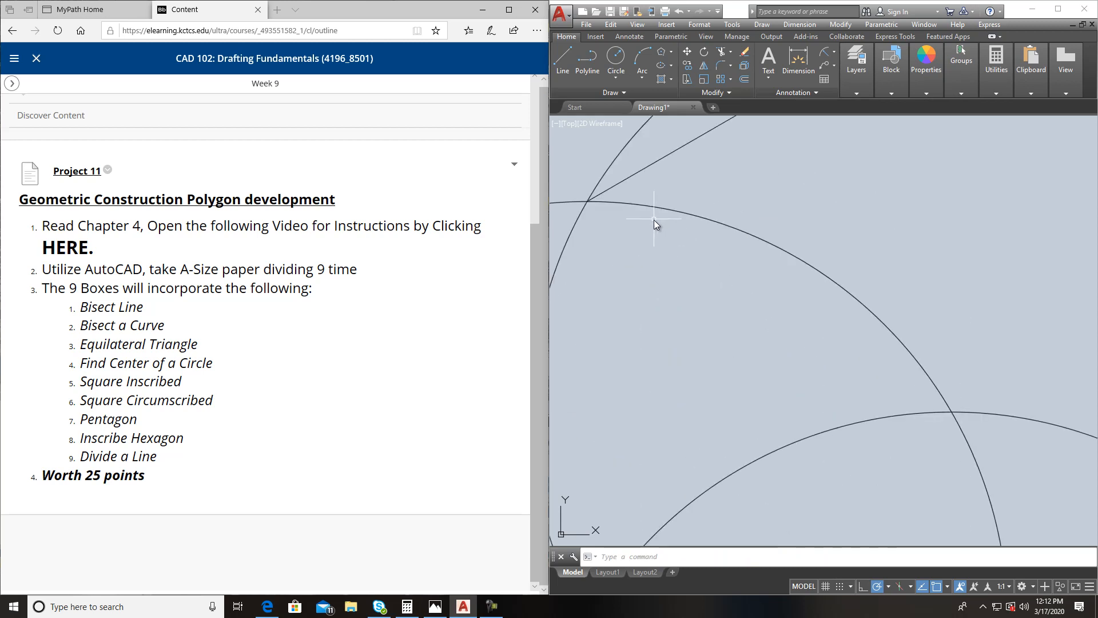
{"action": "scroll", "coordinate": [651, 223], "scroll_direction": "down", "scroll_amount": 6}
- Erase the construction circles centred on the lower-left corner and the bottom point
{"action": "left_click", "coordinate": [661, 220]}
{"action": "key", "text": "Delete"}
{"action": "left_click", "coordinate": [708, 271]}
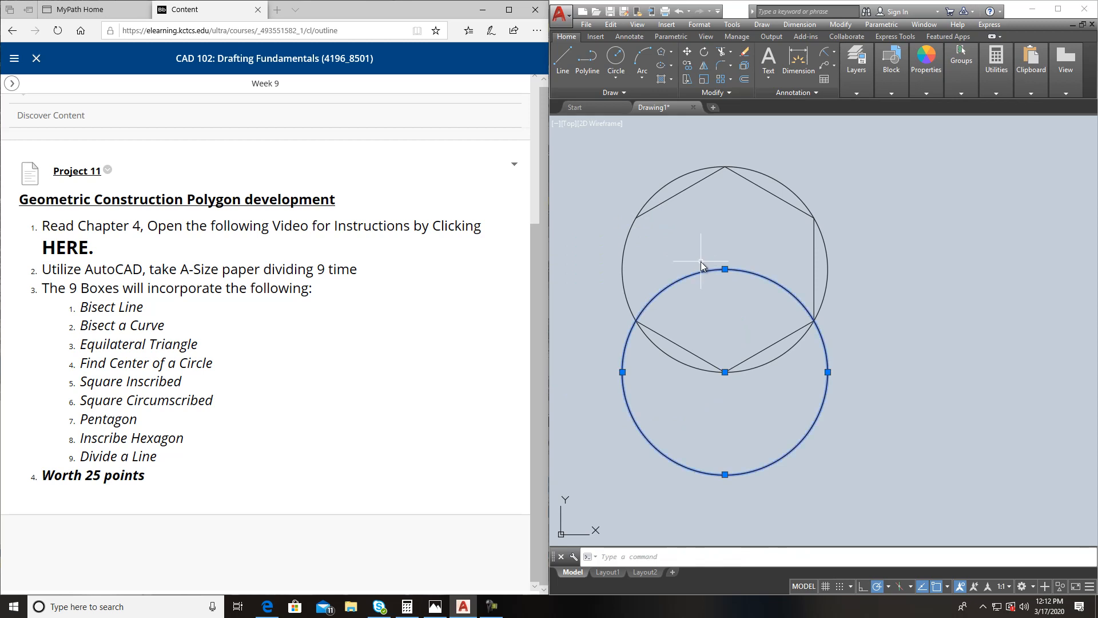
{"action": "key", "text": "Delete"}
- Draw the vertical left side between the lower-left and upper-left corners to close the hexagon
{"action": "left_click", "coordinate": [563, 60]}
{"action": "left_click", "coordinate": [636, 321]}
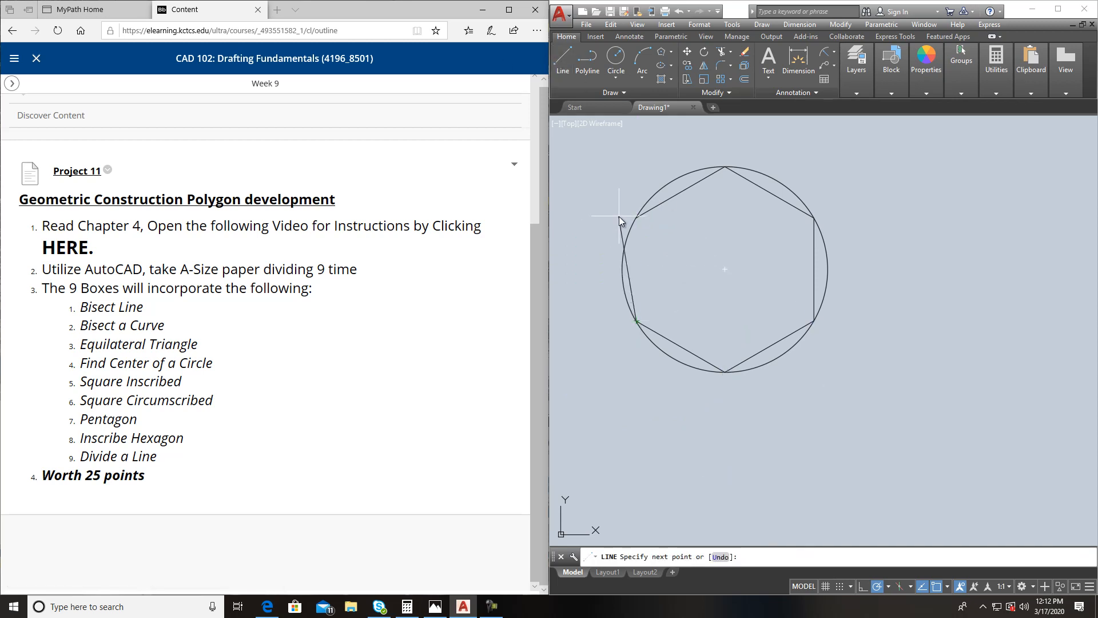
{"action": "left_click", "coordinate": [635, 218]}
{"action": "key", "text": "Return"}
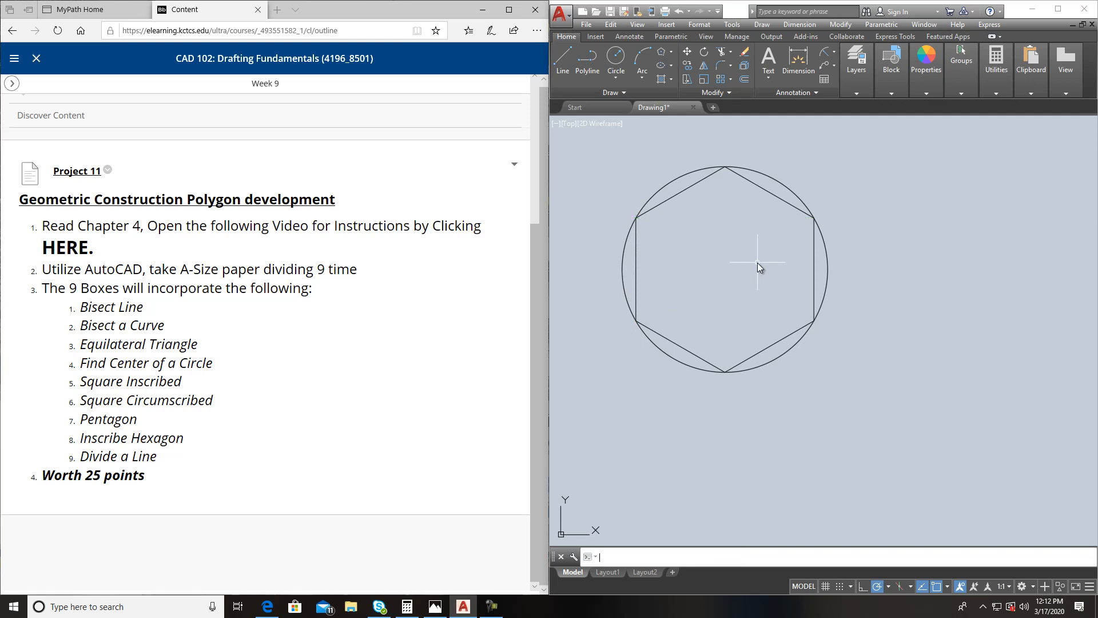
- Draw a long horizontal line in the empty area to the right of the pentagon and hexagon constructions
{"action": "scroll", "coordinate": [813, 296], "scroll_direction": "down", "scroll_amount": 2}
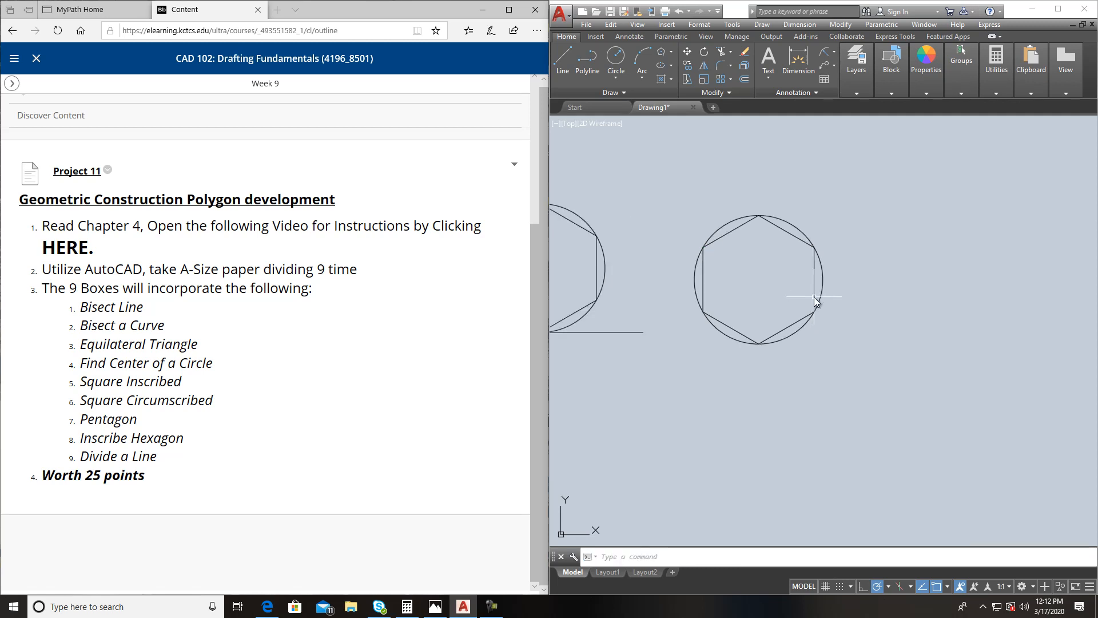
{"action": "scroll", "coordinate": [814, 296], "scroll_direction": "down", "scroll_amount": 2}
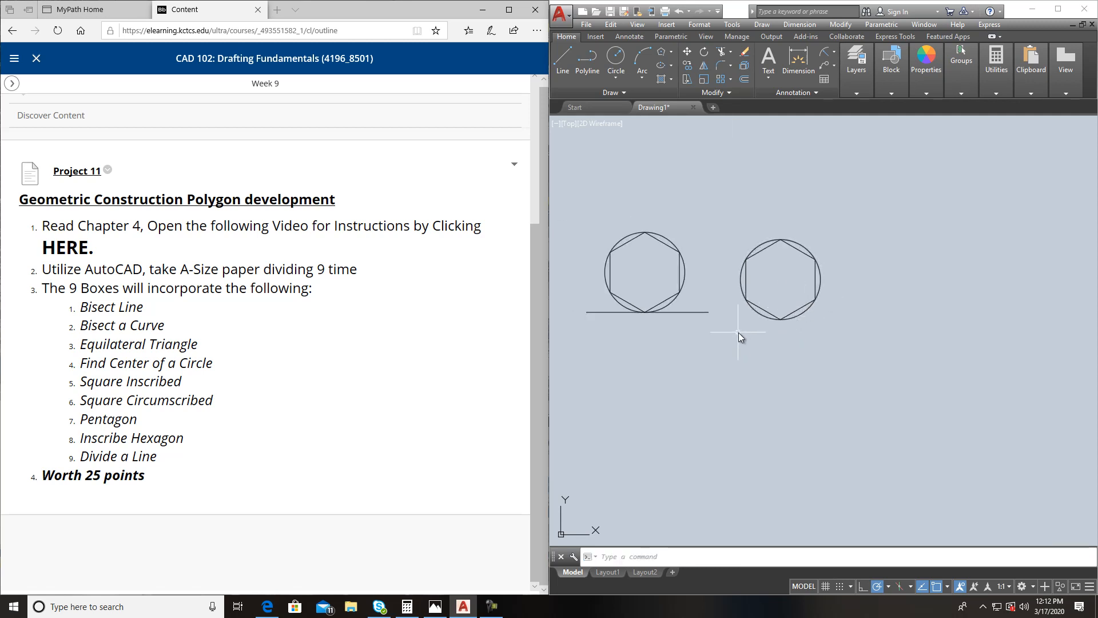
{"action": "scroll", "coordinate": [739, 334], "scroll_direction": "down", "scroll_amount": 5}
{"action": "middle_click_drag", "start_coordinate": [644, 307], "coordinate": [687, 350]}
{"action": "scroll", "coordinate": [755, 361], "scroll_direction": "up", "scroll_amount": 4}
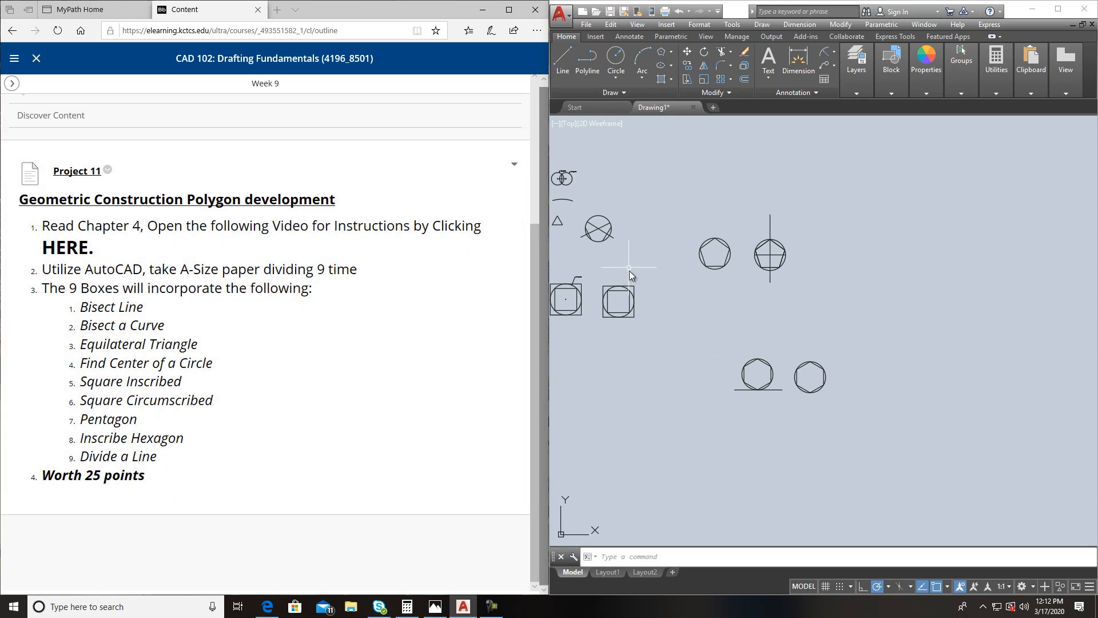
{"action": "left_click", "coordinate": [562, 57]}
{"action": "middle_click_drag", "start_coordinate": [949, 293], "coordinate": [723, 294]}
{"action": "left_click", "coordinate": [675, 279]}
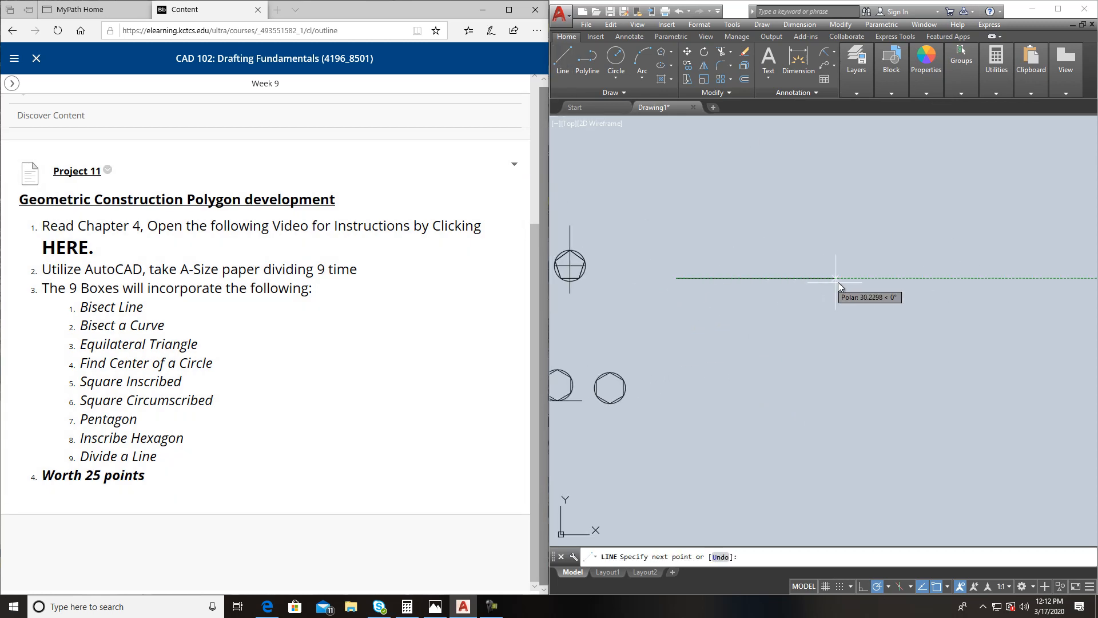
{"action": "left_click", "coordinate": [868, 279]}
{"action": "key", "text": "Return"}
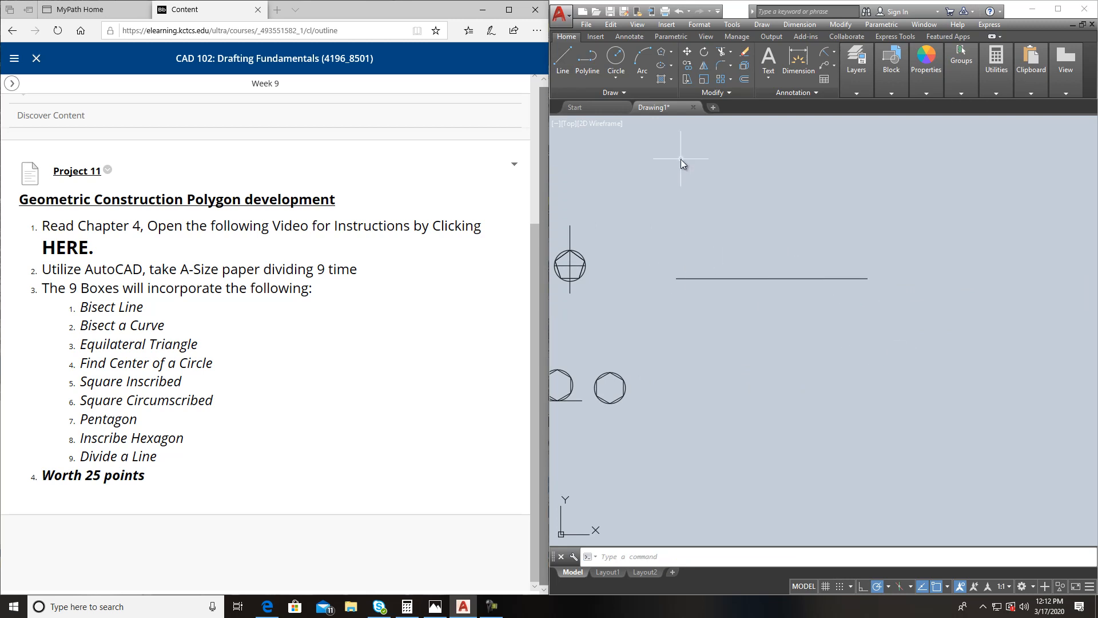
{"action": "left_click", "coordinate": [928, 72]}
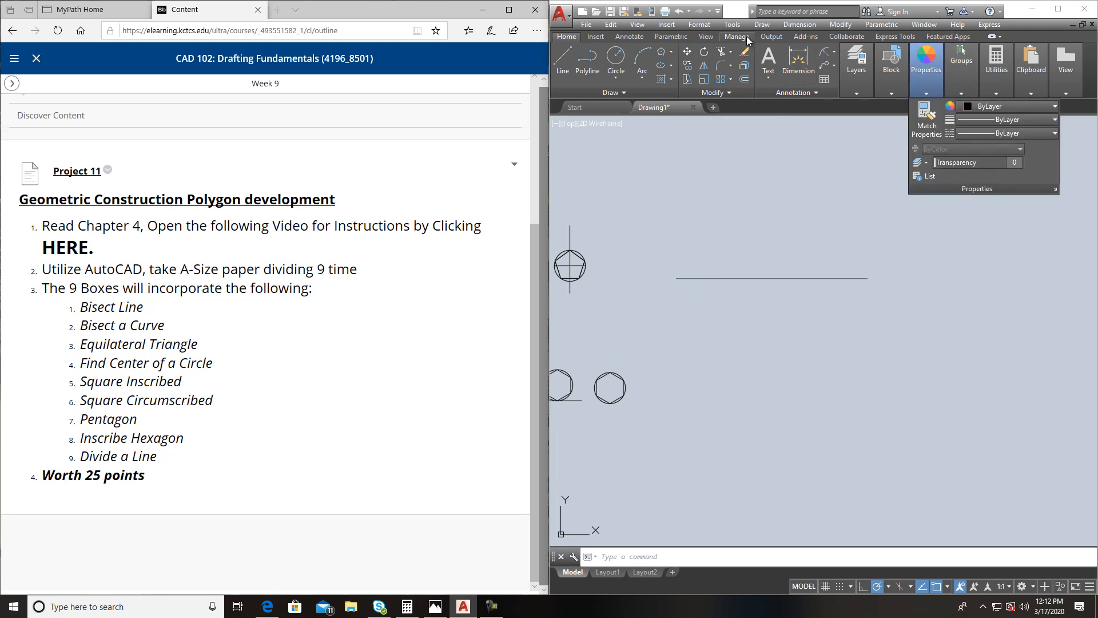
{"action": "left_click", "coordinate": [699, 24]}
{"action": "left_click", "coordinate": [1016, 194]}
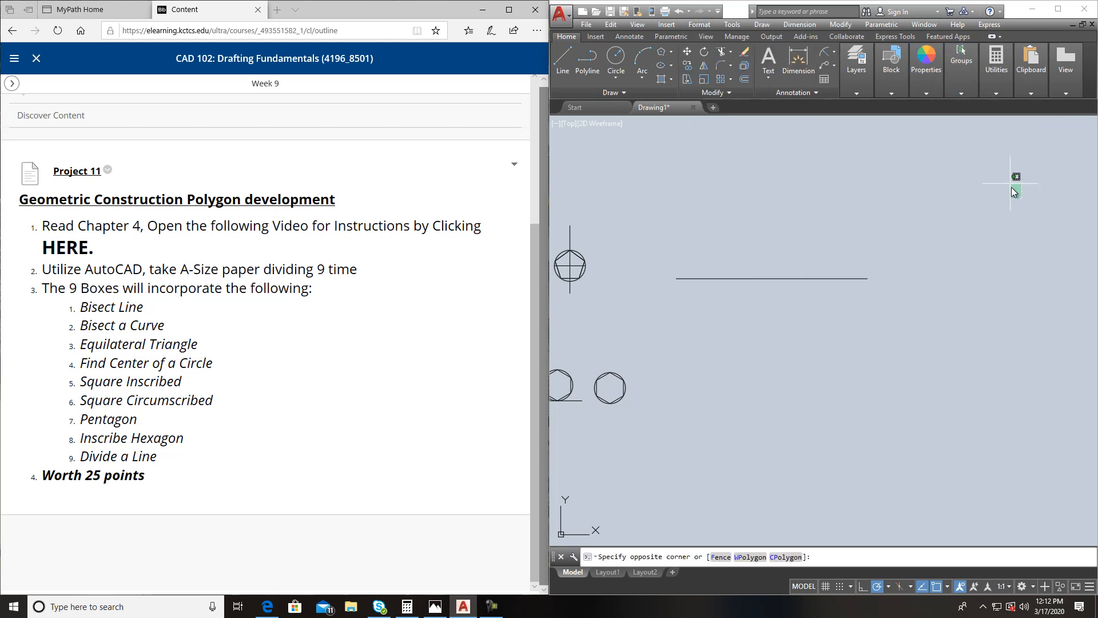
- Hide the menu bar and bring it back
{"action": "left_click", "coordinate": [718, 11]}
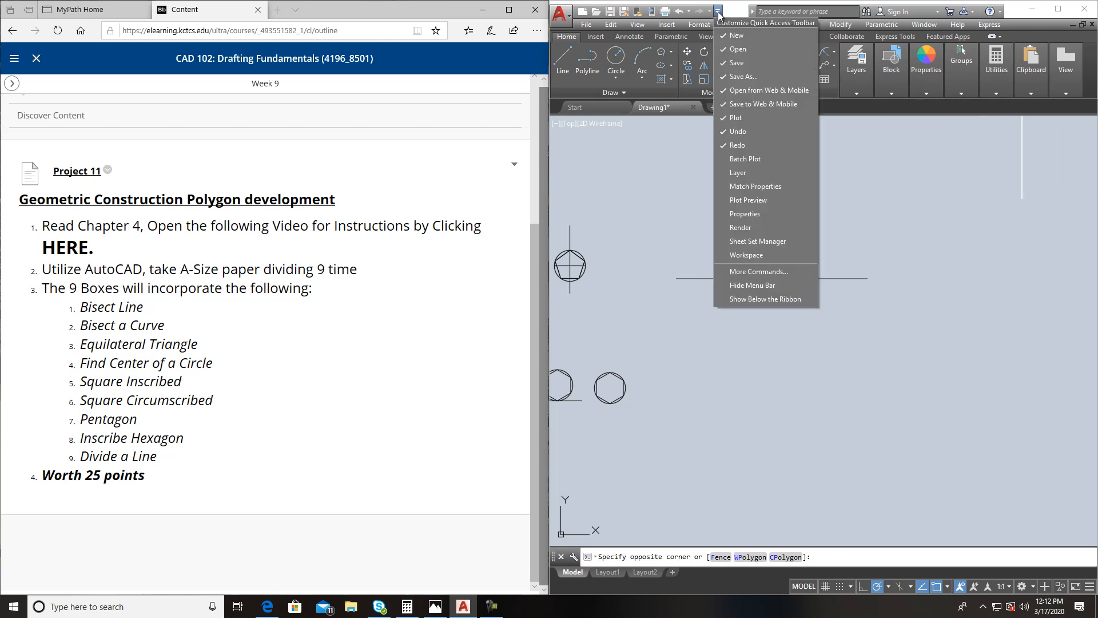
{"action": "left_click", "coordinate": [786, 285]}
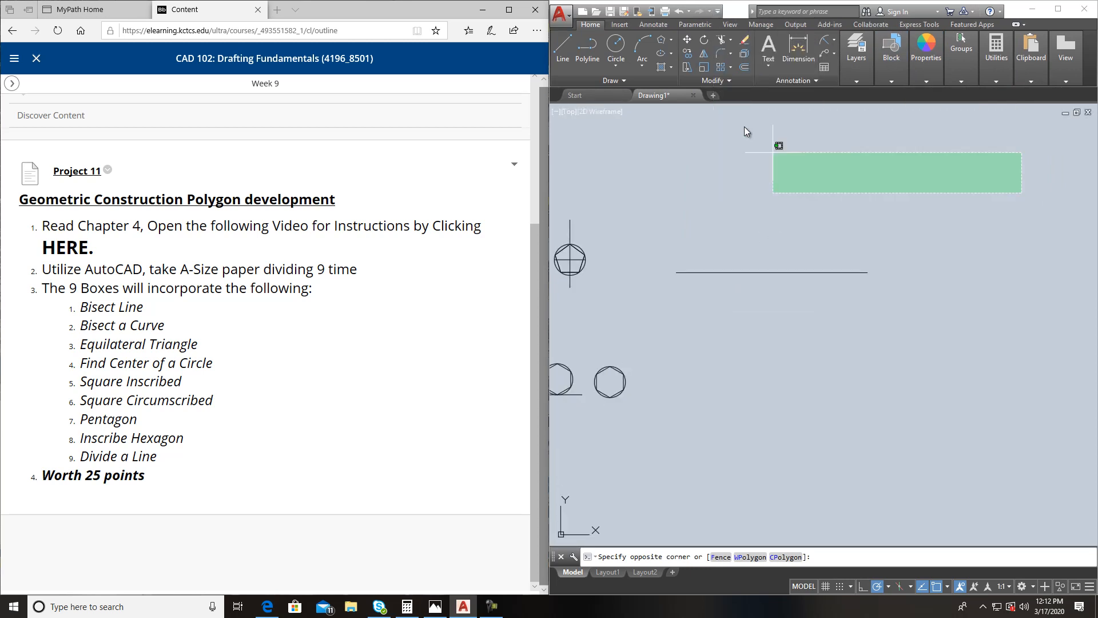
{"action": "key", "text": "Escape"}
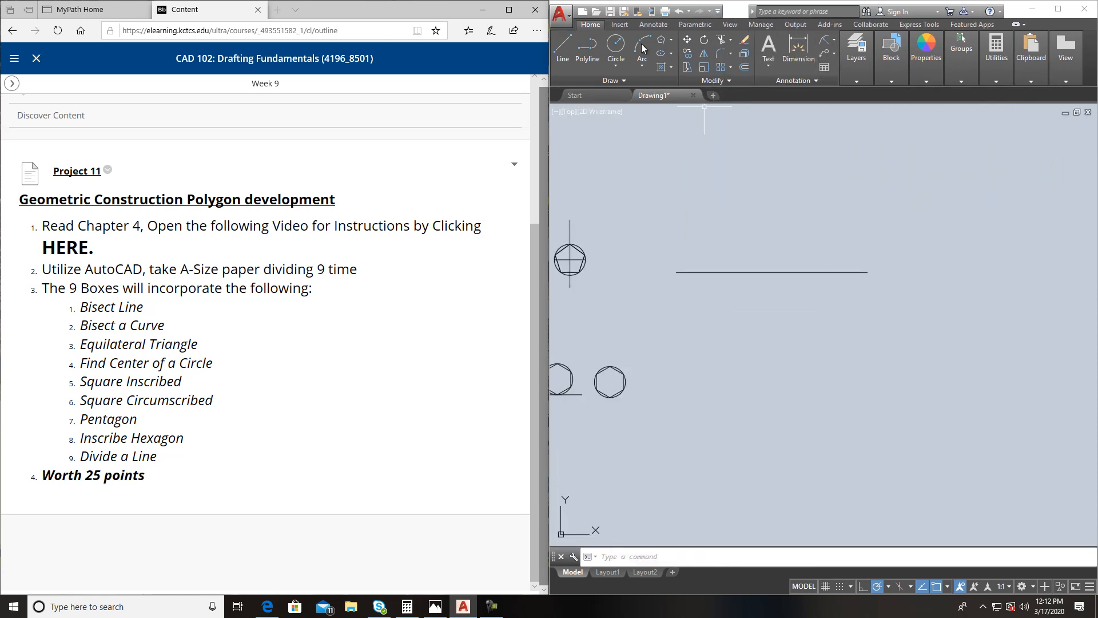
{"action": "left_click", "coordinate": [718, 10]}
{"action": "left_click", "coordinate": [753, 285]}
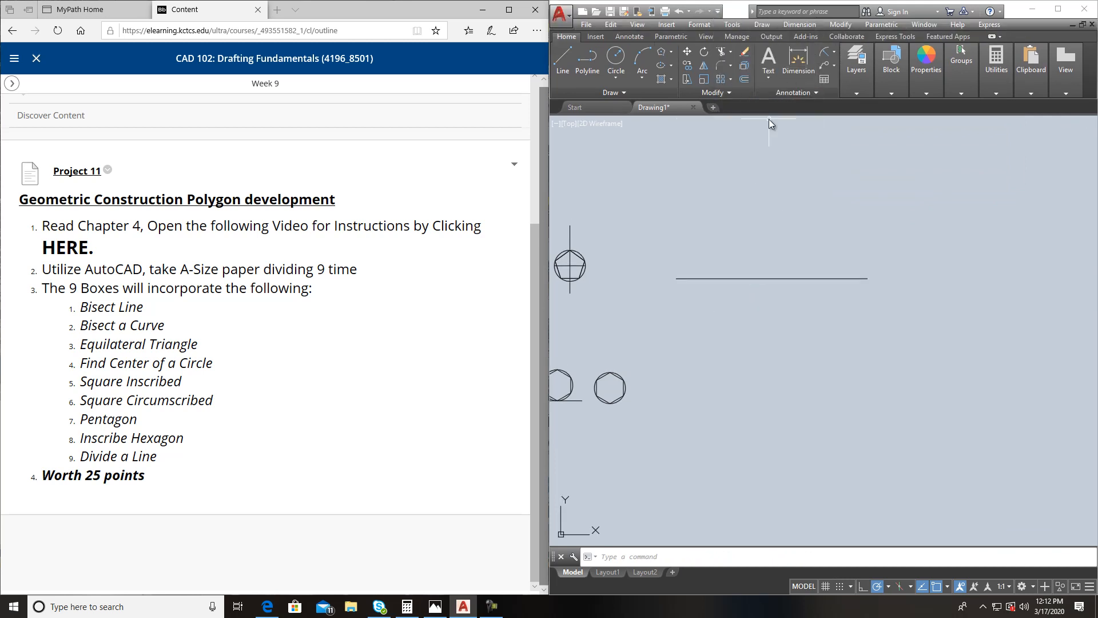
- Set the point style to the X symbol with a size of .125 in absolute units
{"action": "left_click", "coordinate": [698, 25]}
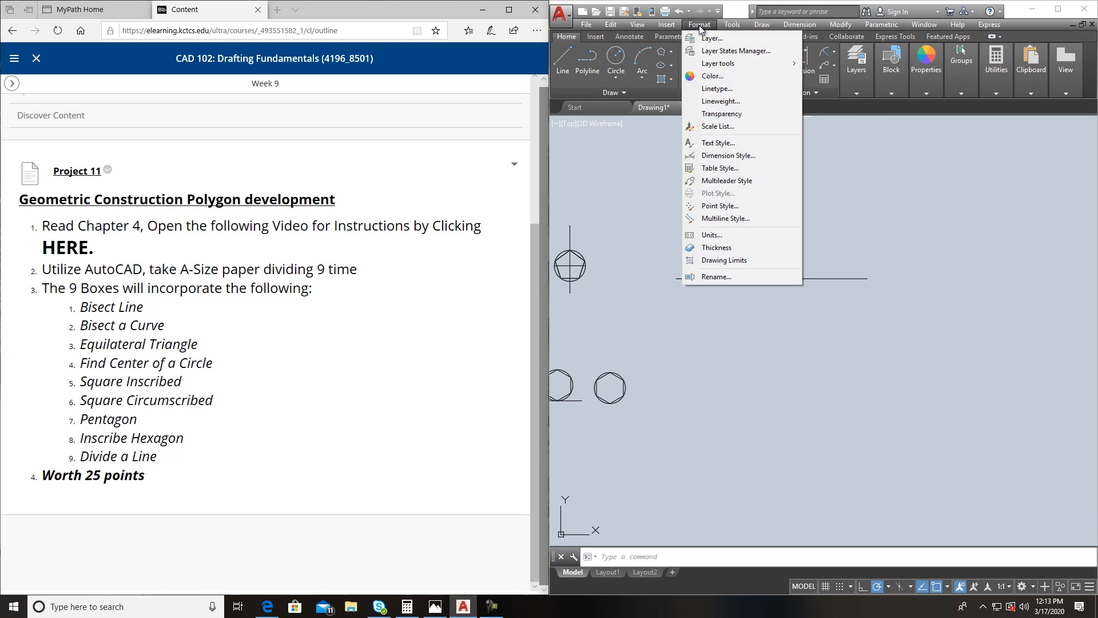
{"action": "left_click", "coordinate": [723, 206]}
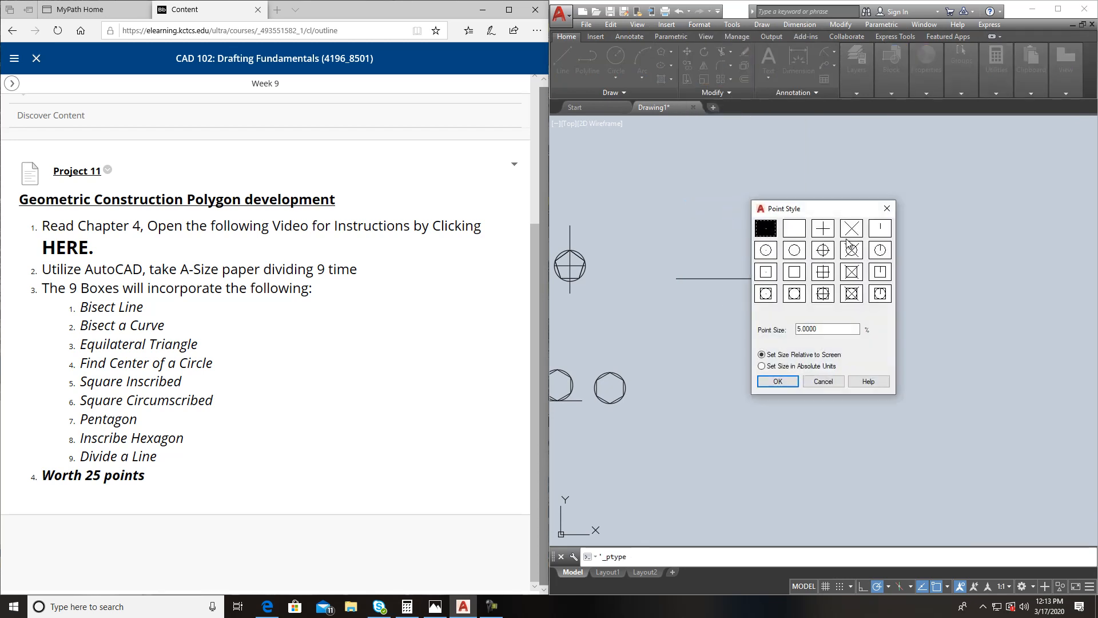
{"action": "left_click", "coordinate": [852, 229]}
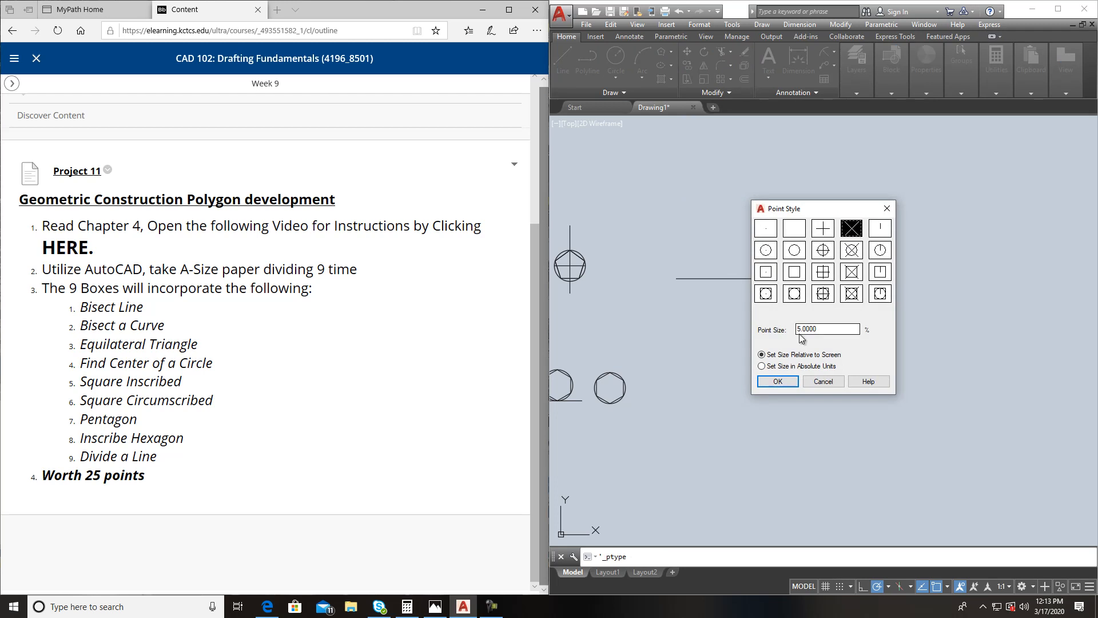
{"action": "left_click", "coordinate": [783, 366]}
{"action": "type", "text": ".125"}
{"action": "left_click", "coordinate": [774, 381]}
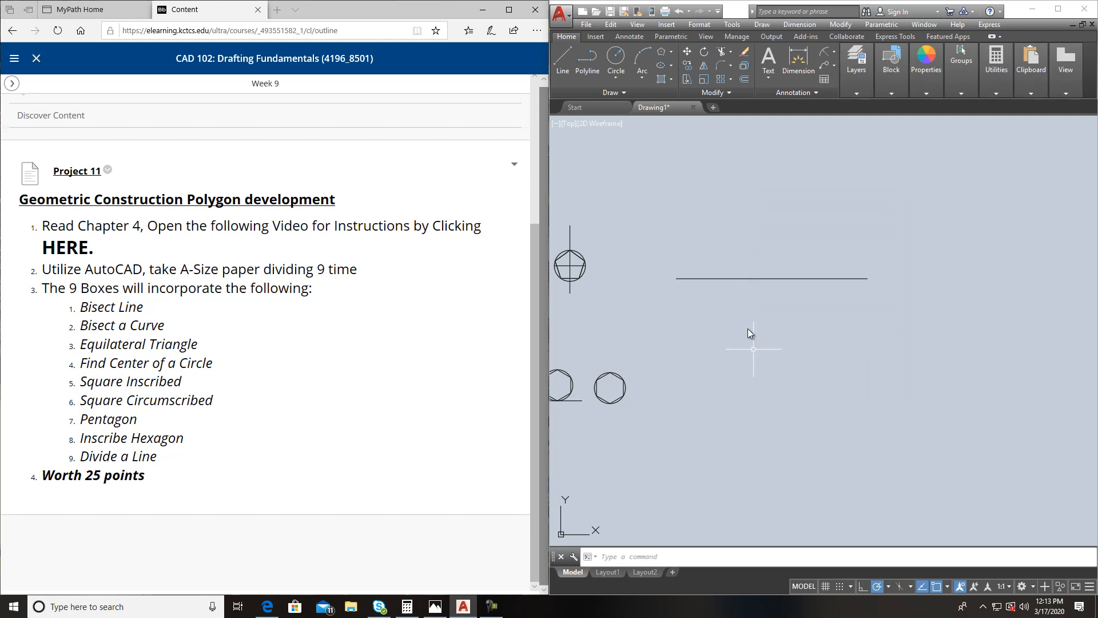
- Divide the long horizontal line into 4 equal segments with the Divide command
{"action": "left_click", "coordinate": [627, 93]}
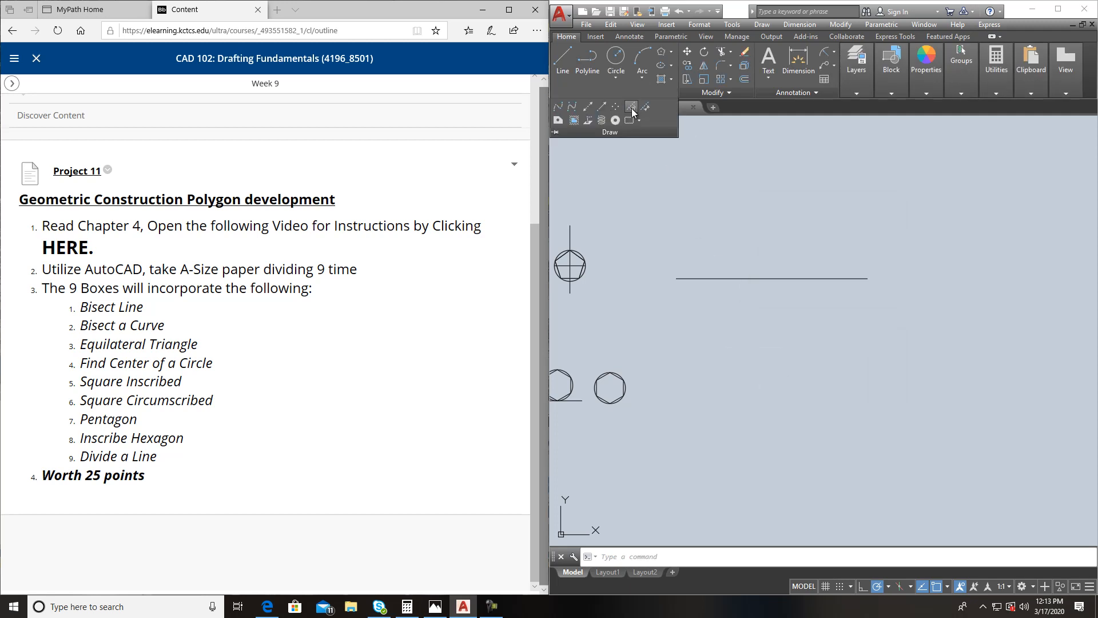
{"action": "left_click", "coordinate": [631, 107]}
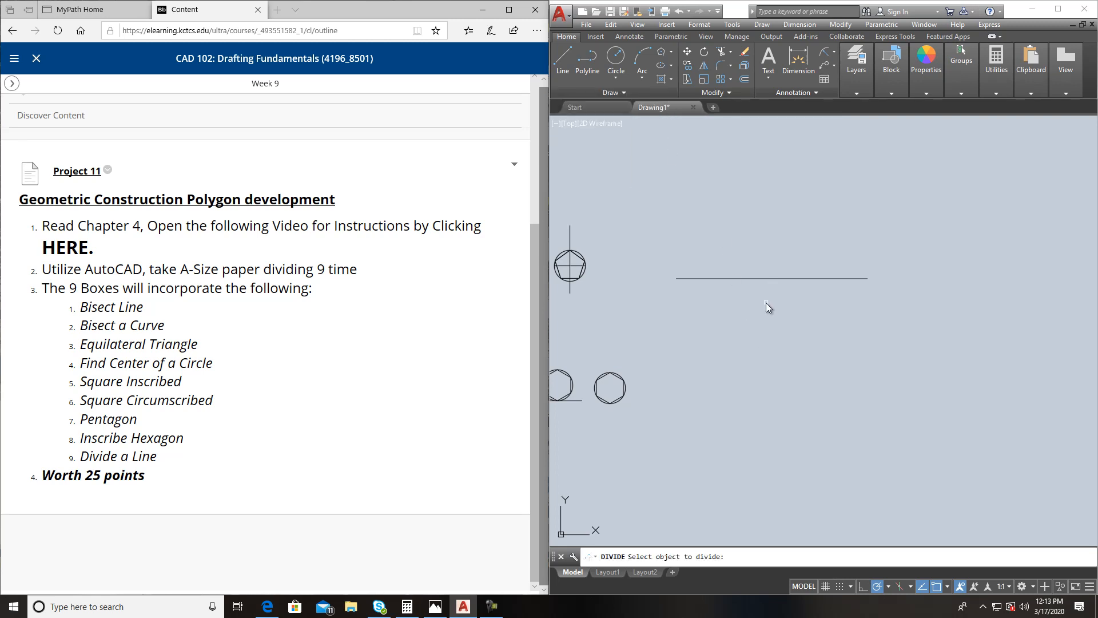
{"action": "key", "text": "Escape"}
{"action": "left_click", "coordinate": [616, 94]}
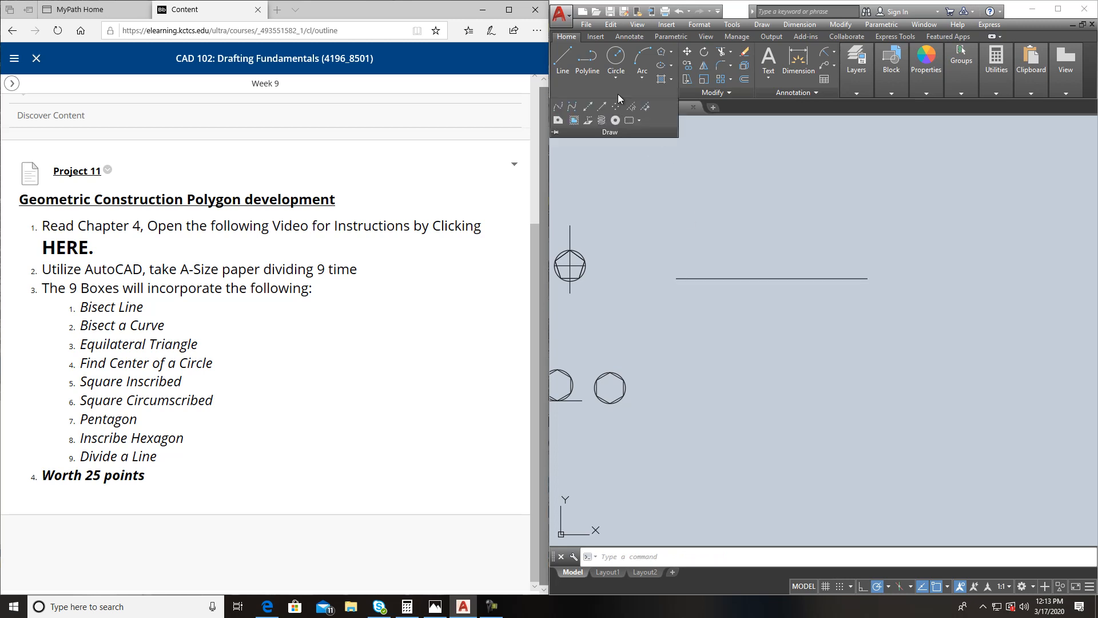
{"action": "left_click", "coordinate": [631, 113]}
{"action": "left_click", "coordinate": [746, 279]}
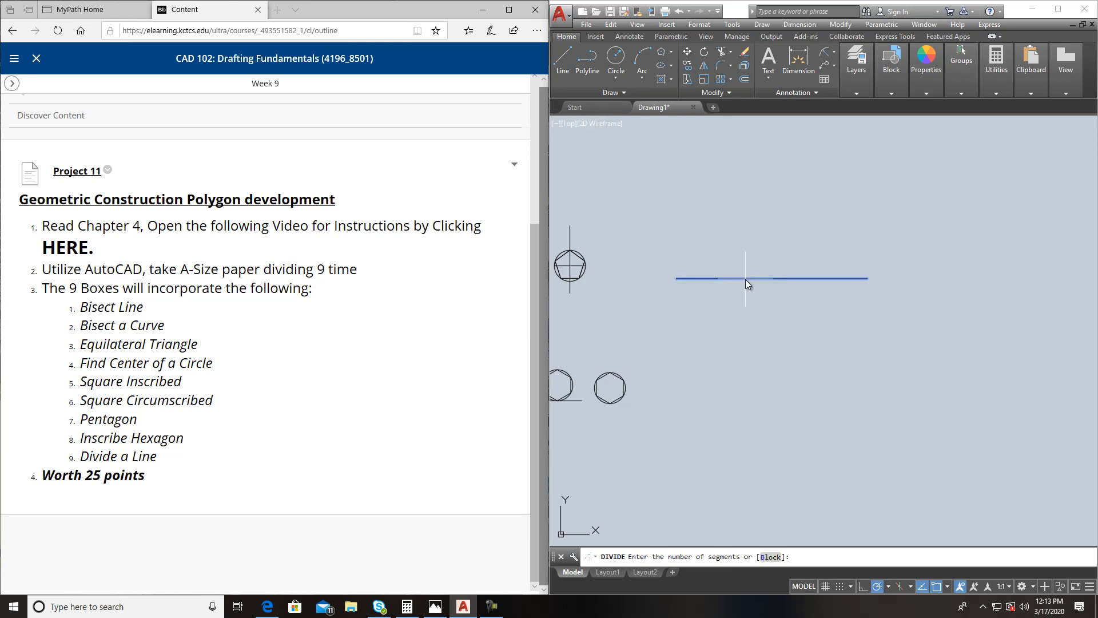
{"action": "type", "text": "4"}
{"action": "key", "text": "Return"}
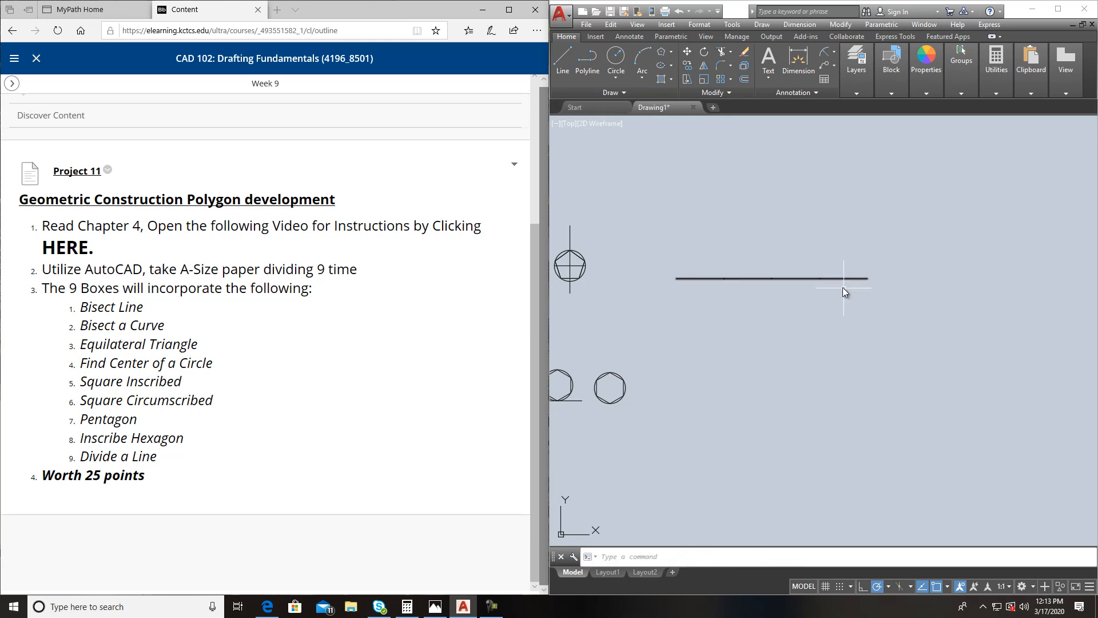
- Set the point size to 0.375 units so the X division marks on the line display larger
{"action": "scroll", "coordinate": [682, 286], "scroll_direction": "up", "scroll_amount": 2}
{"action": "scroll", "coordinate": [841, 329], "scroll_direction": "up", "scroll_amount": 2}
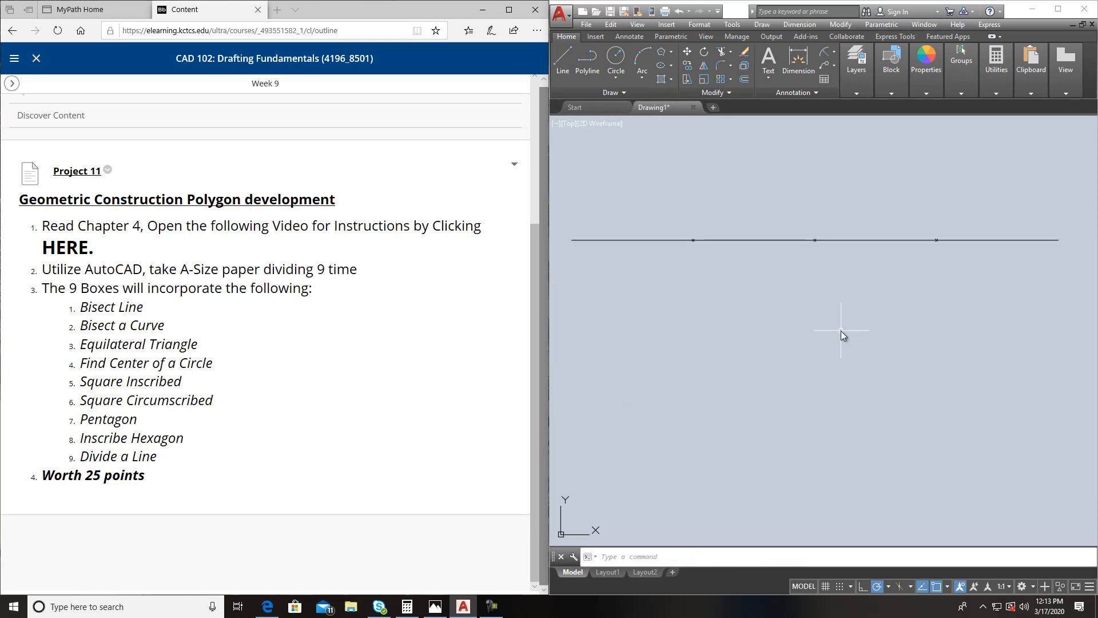
{"action": "scroll", "coordinate": [695, 246], "scroll_direction": "down", "scroll_amount": 2}
{"action": "scroll", "coordinate": [701, 248], "scroll_direction": "up", "scroll_amount": 2}
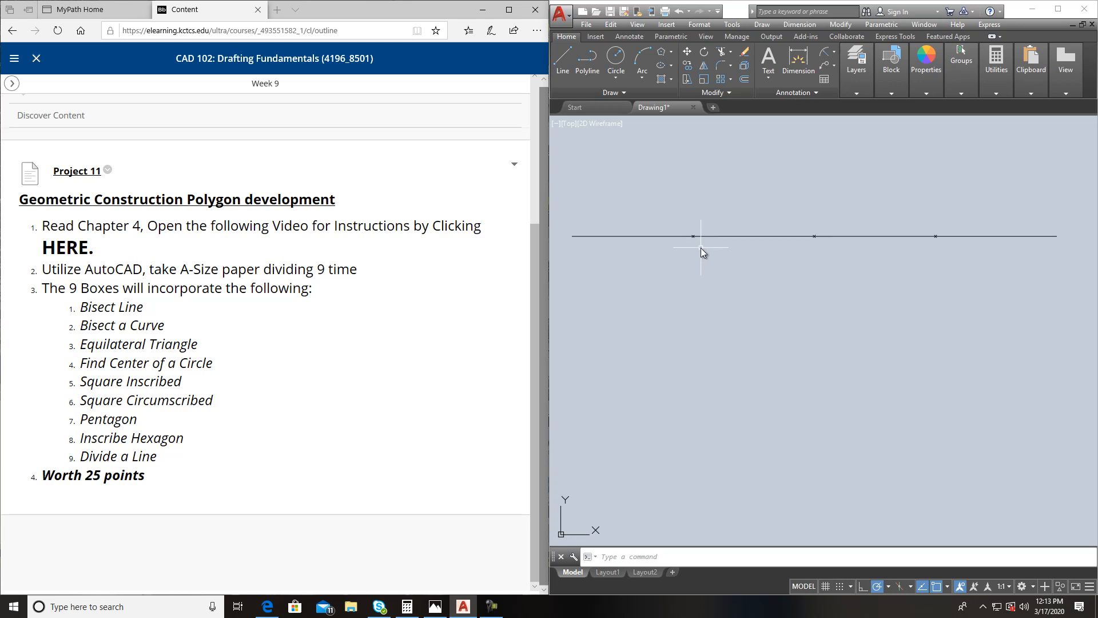
{"action": "left_click", "coordinate": [697, 25]}
{"action": "left_click", "coordinate": [721, 206]}
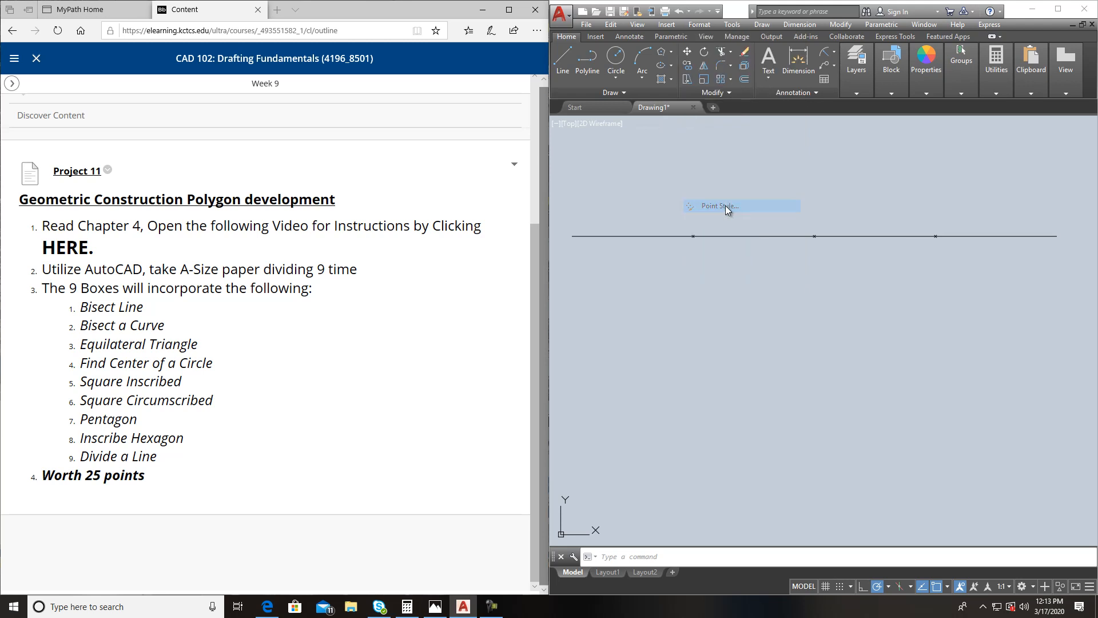
{"action": "key", "text": "Tab"}
{"action": "type", "text": ".125"}
{"action": "key", "text": "Return"}
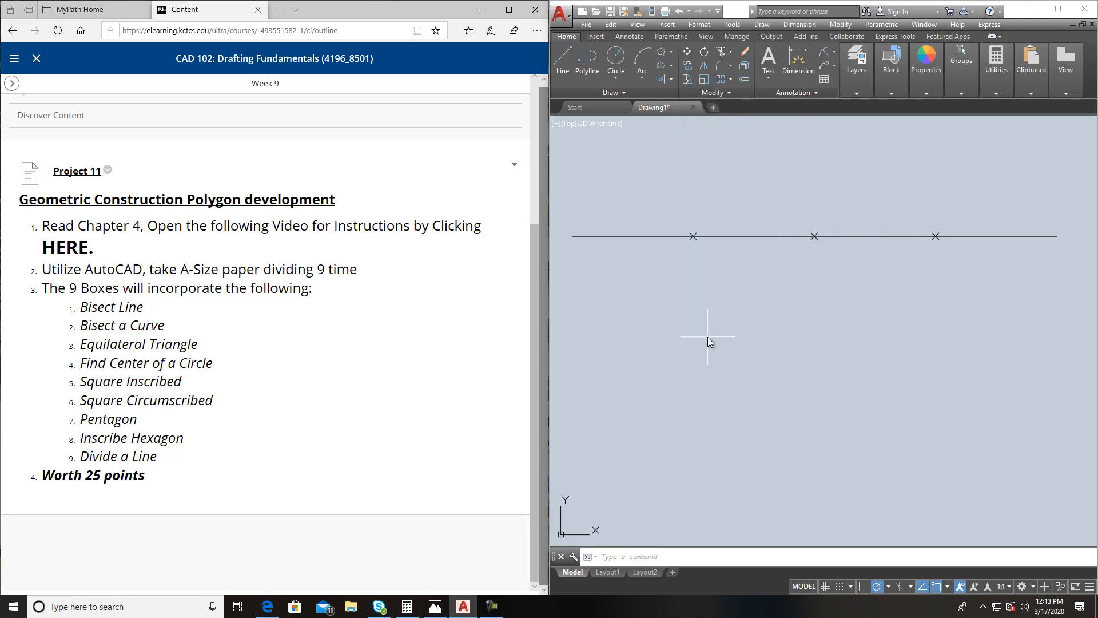
- Change the point style to the blank symbol so the division marks on the line are hidden
{"action": "scroll", "coordinate": [765, 331], "scroll_direction": "down", "scroll_amount": 1}
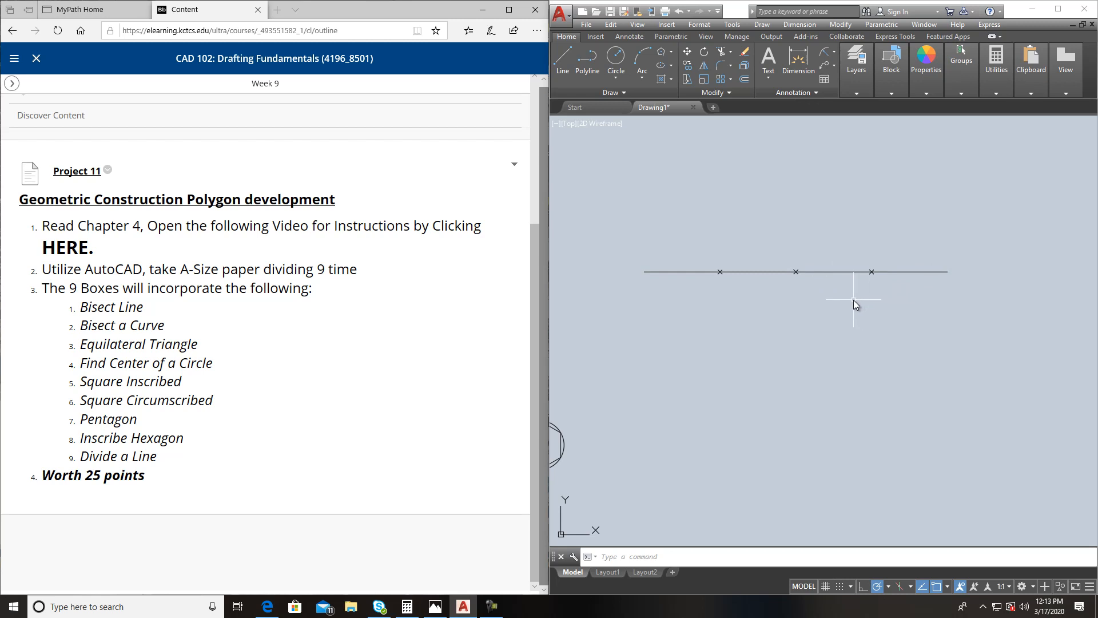
{"action": "middle_click_drag", "start_coordinate": [737, 299], "coordinate": [735, 345]}
{"action": "scroll", "coordinate": [733, 341], "scroll_direction": "up", "scroll_amount": 2}
{"action": "scroll", "coordinate": [731, 338], "scroll_direction": "down", "scroll_amount": 1}
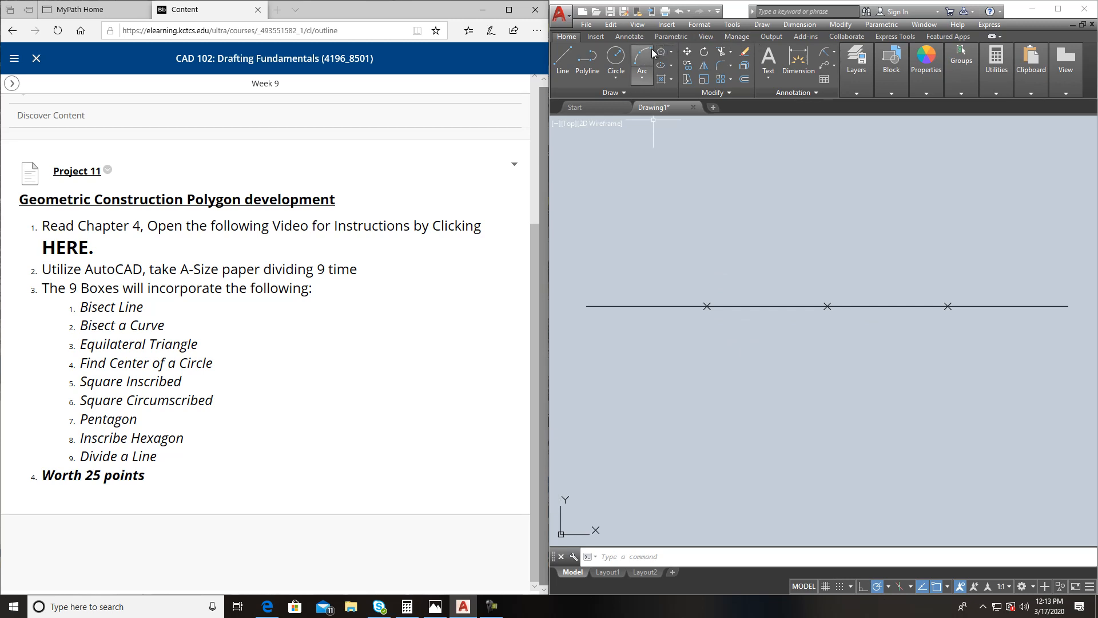
{"action": "left_click", "coordinate": [699, 29]}
{"action": "left_click", "coordinate": [737, 207]}
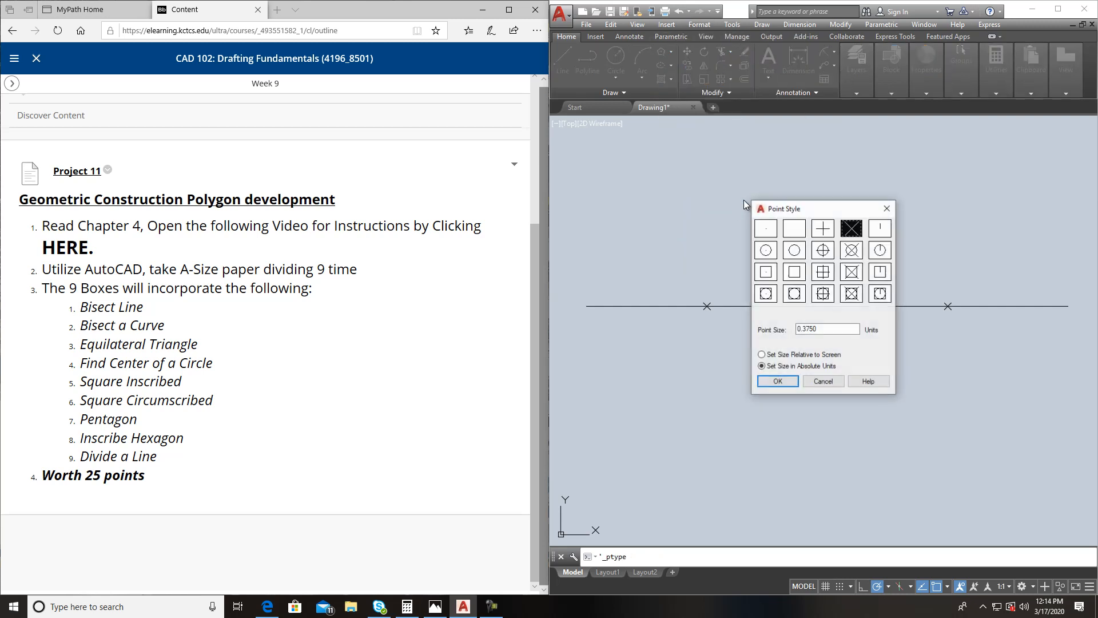
{"action": "left_click", "coordinate": [794, 229]}
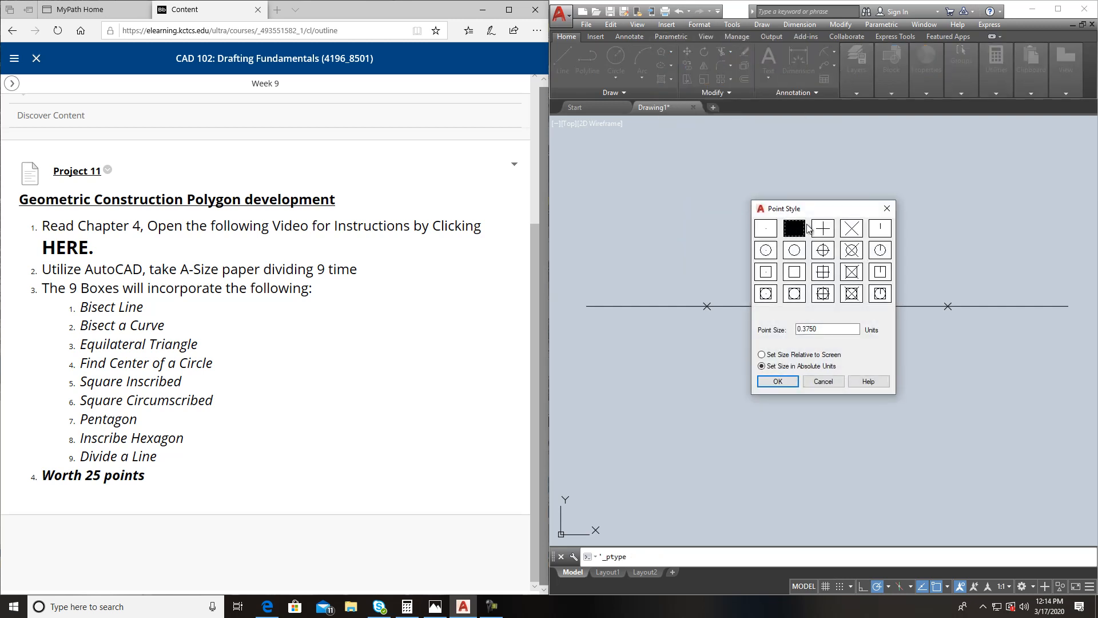
{"action": "left_click", "coordinate": [788, 382]}
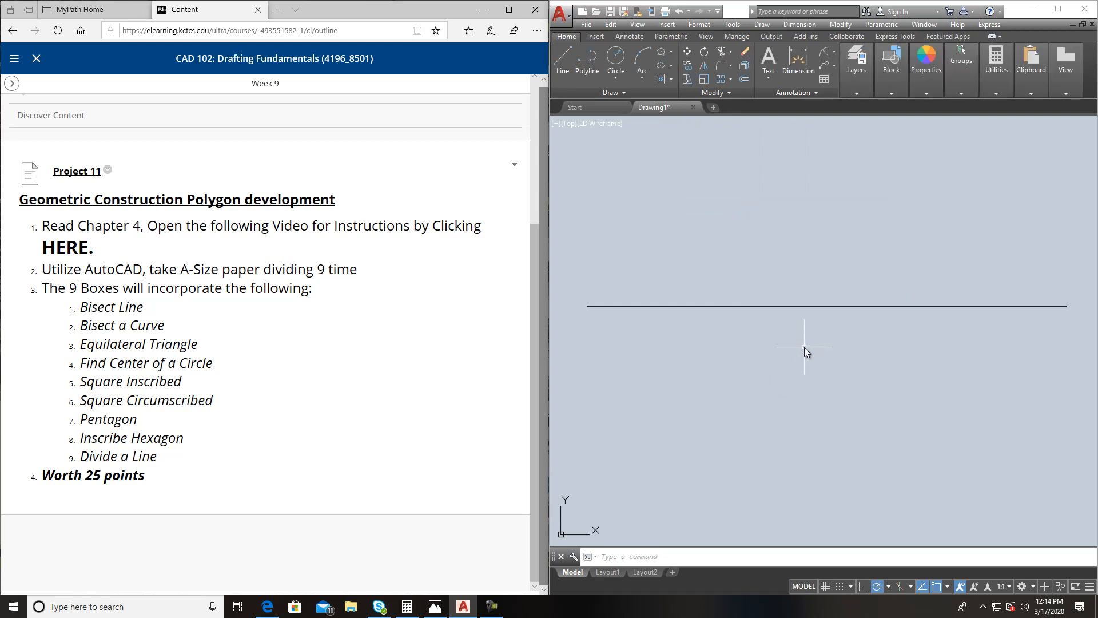
- Draw a long line from the left endpoint of the horizontal line, inclined upward at about 60 degrees
{"action": "mouse_move", "coordinate": [804, 348]}
{"action": "middle_mouse_down"}
{"action": "mouse_move", "coordinate": [795, 329]}
{"action": "mouse_move", "coordinate": [751, 355]}
{"action": "middle_mouse_up"}
{"action": "scroll", "coordinate": [794, 330], "scroll_direction": "down", "scroll_amount": 4}
{"action": "scroll", "coordinate": [744, 347], "scroll_direction": "up", "scroll_amount": 2}
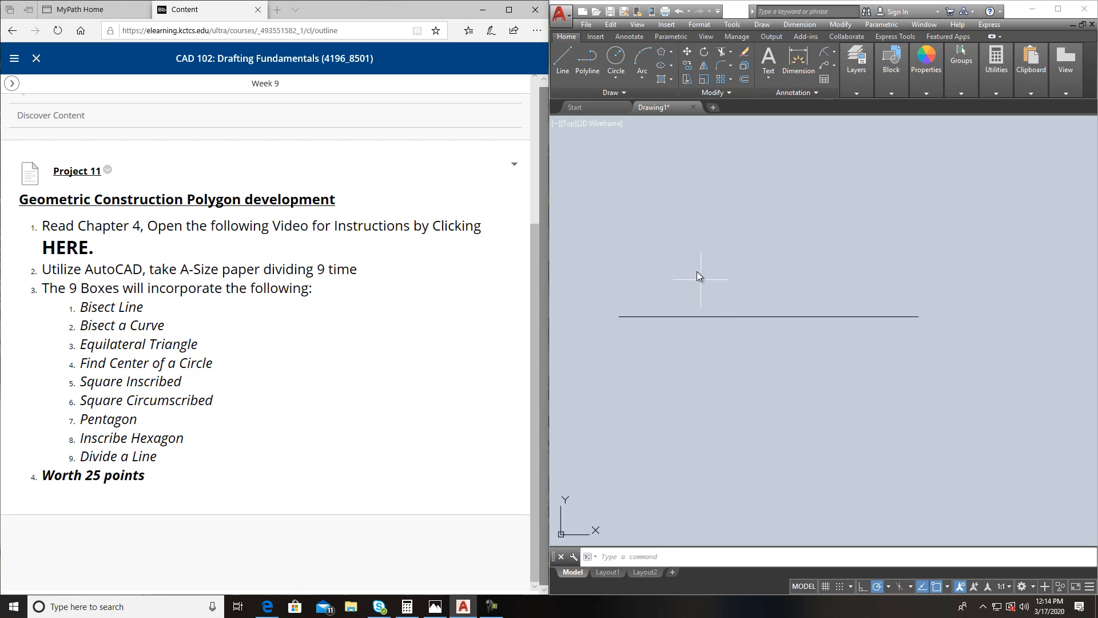
{"action": "left_click", "coordinate": [567, 55]}
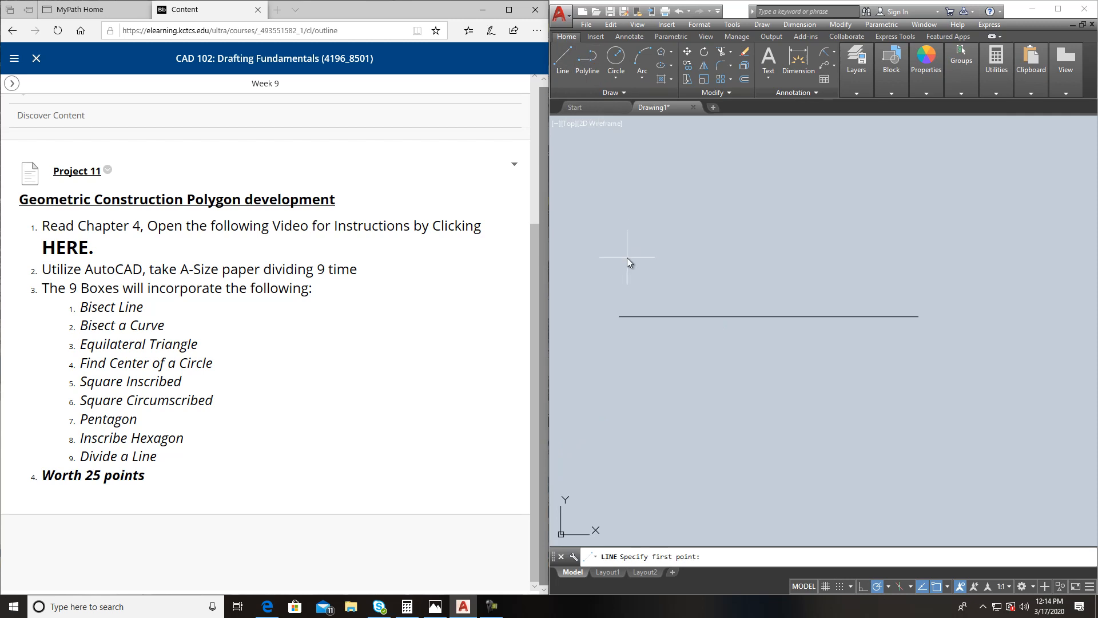
{"action": "left_click", "coordinate": [620, 317]}
{"action": "middle_click_drag", "start_coordinate": [743, 245], "coordinate": [686, 325]}
{"action": "middle_click_drag", "start_coordinate": [913, 300], "coordinate": [964, 263]}
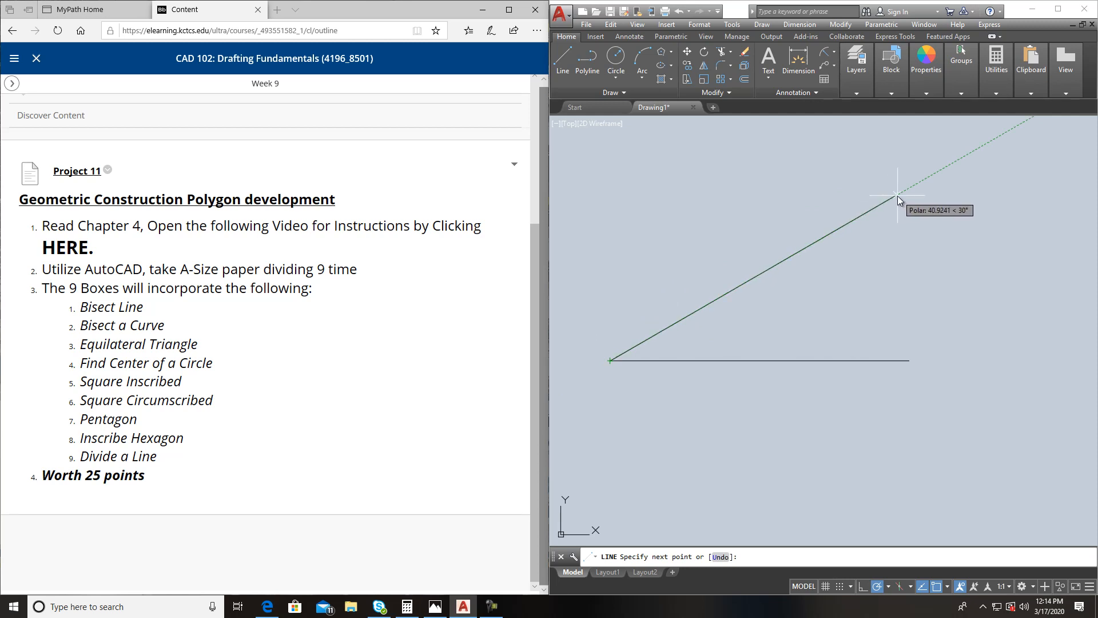
{"action": "type", "text": "4"}
{"action": "middle_click_drag", "start_coordinate": [794, 146], "coordinate": [839, 219]}
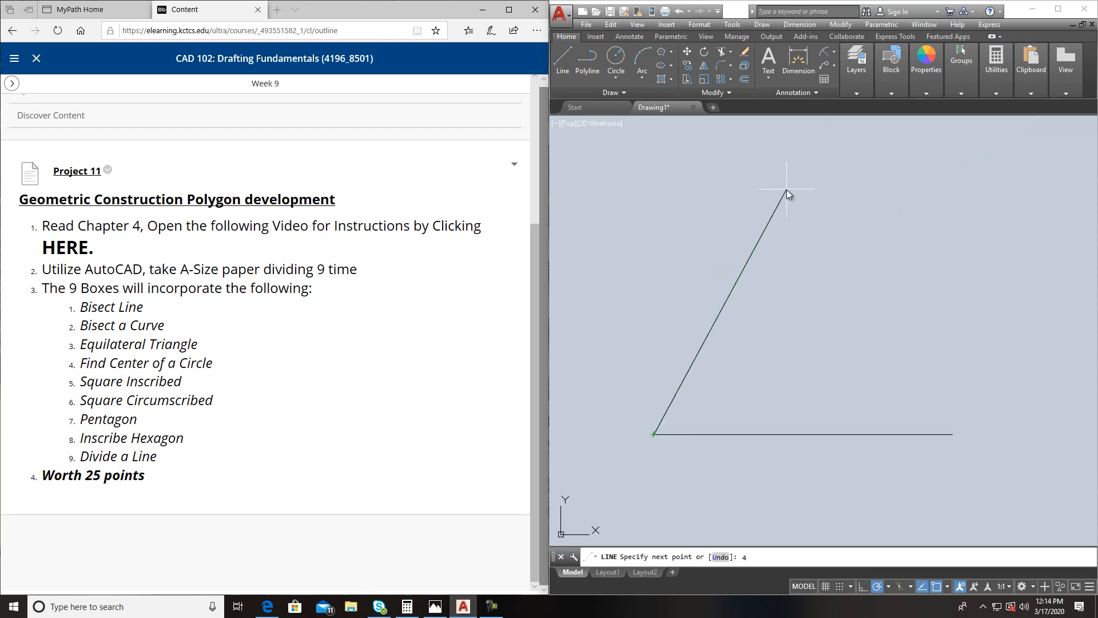
{"action": "key", "text": "Return"}
{"action": "key", "text": "Return"}
- Draw a 1-unit line along the inclined line, starting at its corner with the horizontal line
{"action": "scroll", "coordinate": [860, 262], "scroll_direction": "down", "scroll_amount": 2}
{"action": "scroll", "coordinate": [860, 262], "scroll_direction": "up", "scroll_amount": 2}
{"action": "scroll", "coordinate": [860, 262], "scroll_direction": "down", "scroll_amount": 2}
{"action": "middle_click_drag", "start_coordinate": [755, 350], "coordinate": [747, 348]}
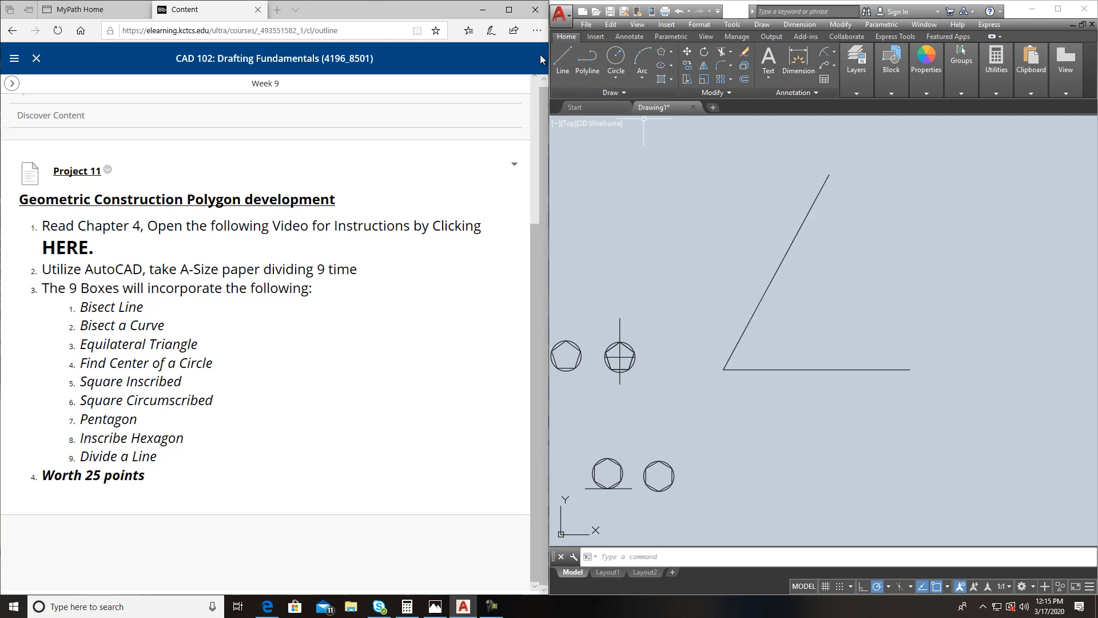
{"action": "left_click", "coordinate": [571, 63]}
{"action": "left_click", "coordinate": [724, 369]}
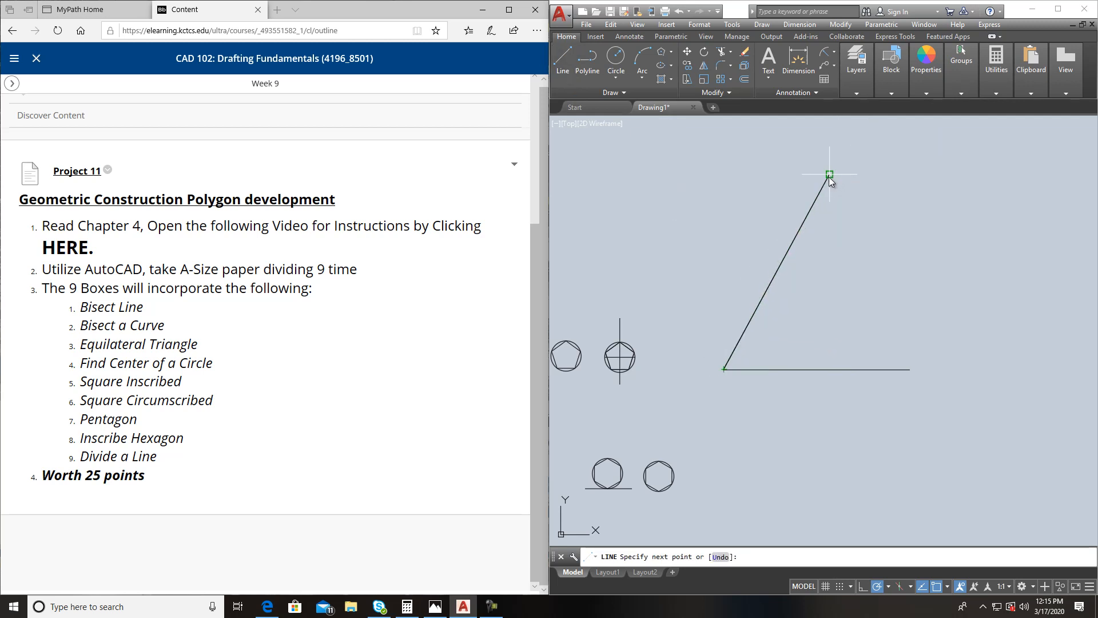
{"action": "type", "text": "1"}
{"action": "key", "text": "Return"}
{"action": "key", "text": "Return"}
{"action": "key", "text": "Return"}
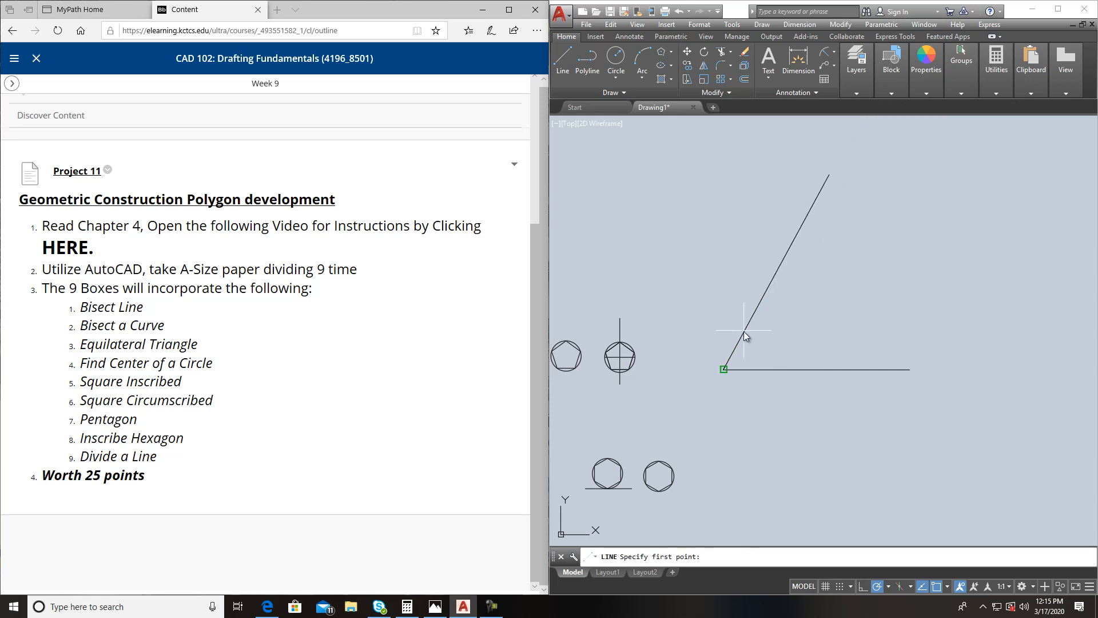
- Erase the long inclined line and the short 1-unit line at the horizontal line's left endpoint
{"action": "key", "text": "Escape"}
{"action": "left_click", "coordinate": [755, 309]}
{"action": "key", "text": "Delete"}
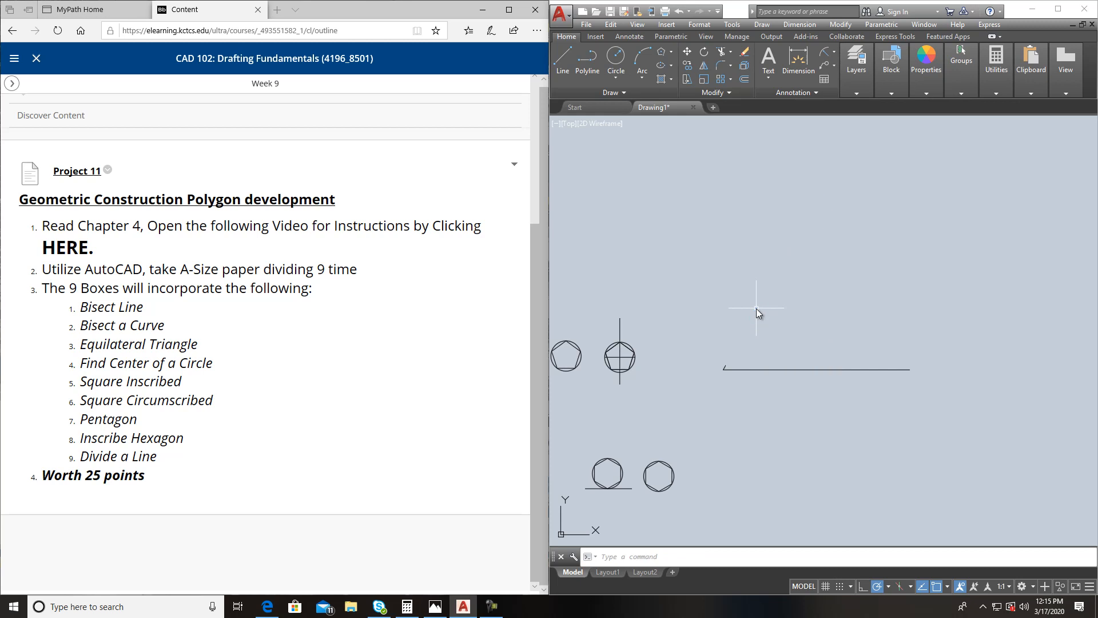
{"action": "scroll", "coordinate": [718, 369], "scroll_direction": "up", "scroll_amount": 2}
{"action": "scroll", "coordinate": [724, 367], "scroll_direction": "up", "scroll_amount": 1}
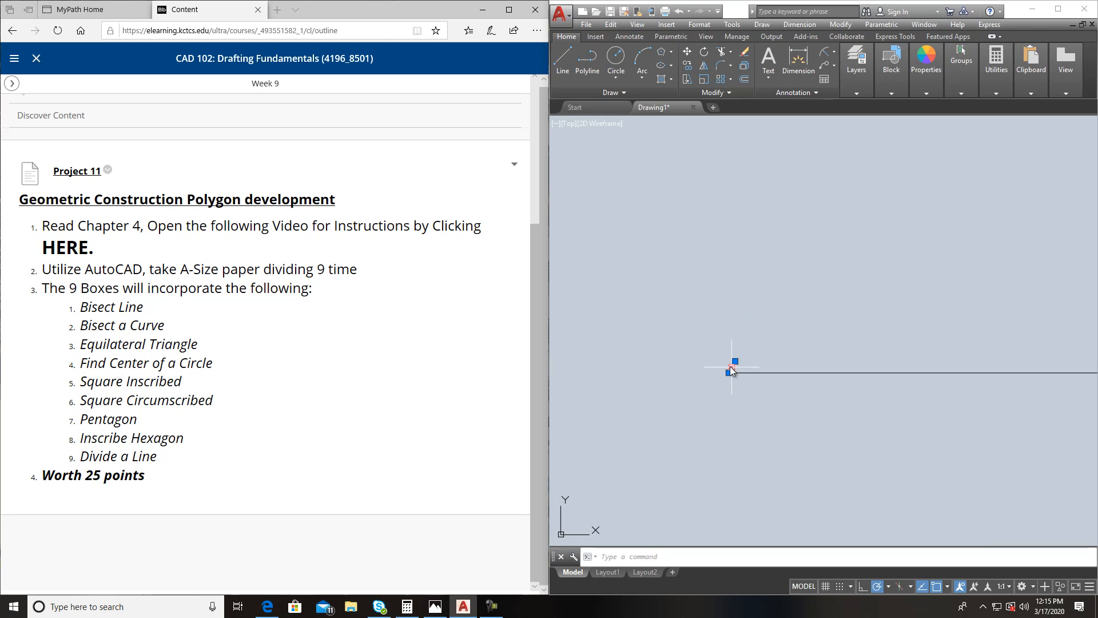
- Draw a 1-unit line from the horizontal line's left endpoint, inclined steeply upward to the right
{"action": "left_click", "coordinate": [562, 60]}
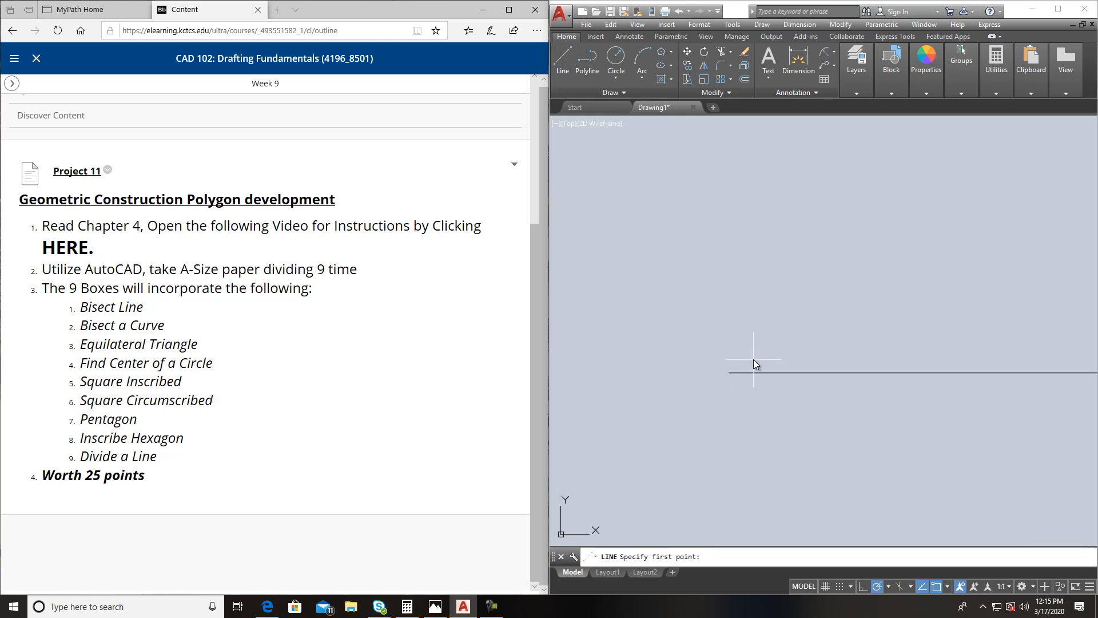
{"action": "left_click", "coordinate": [728, 372]}
{"action": "scroll", "coordinate": [642, 331], "scroll_direction": "down", "scroll_amount": 3}
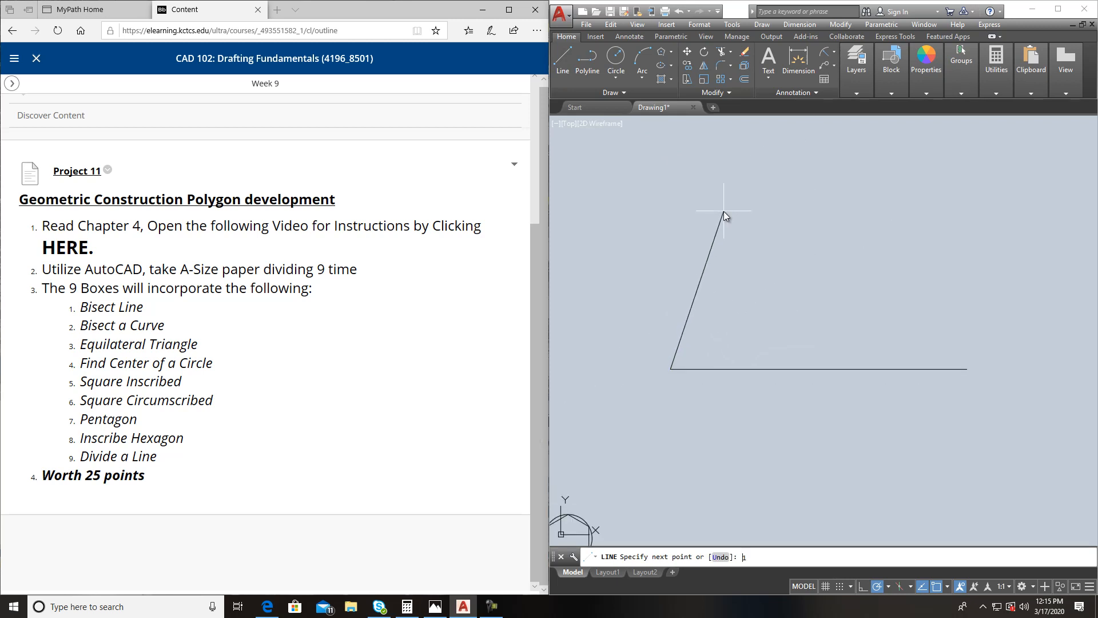
{"action": "key", "text": "Return"}
{"action": "key", "text": "Return"}
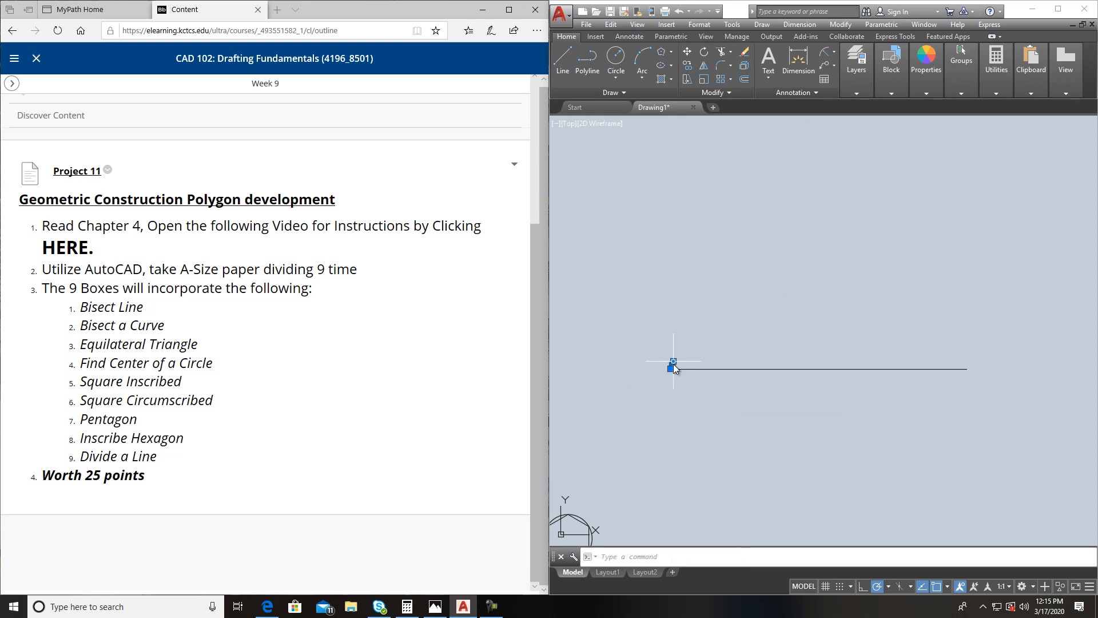
{"action": "left_click", "coordinate": [674, 365]}
{"action": "key", "text": "Escape"}
- Try to draw a 10-unit line from the horizontal line's left endpoint, inclined upward at about 60 degrees, and erase it
{"action": "left_click", "coordinate": [561, 55]}
{"action": "left_click", "coordinate": [672, 366]}
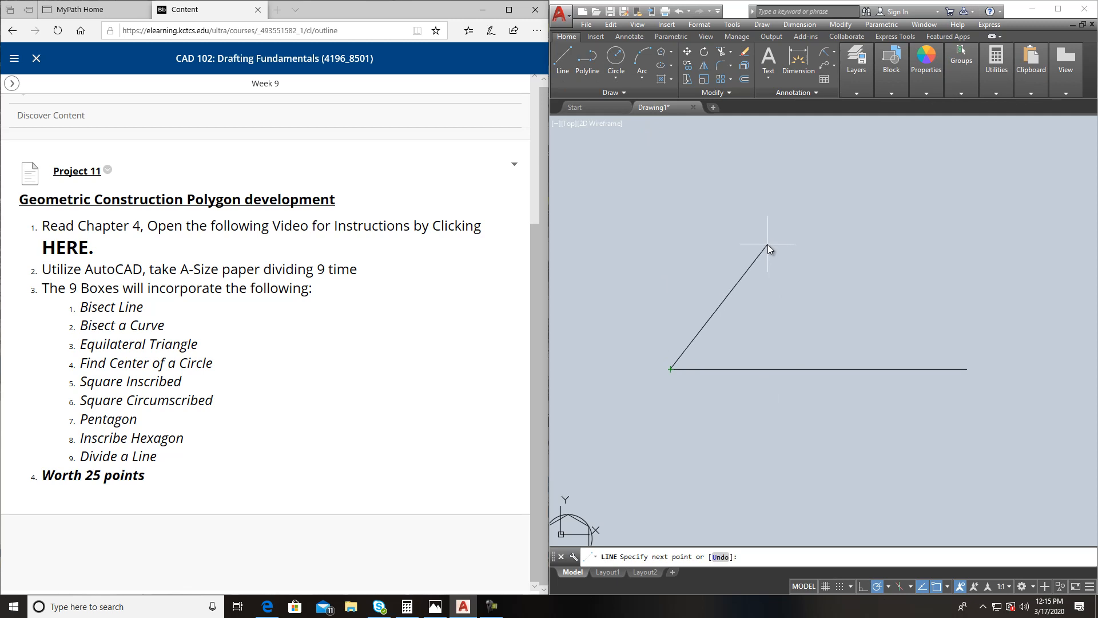
{"action": "middle_click_drag", "start_coordinate": [758, 251], "coordinate": [720, 359]}
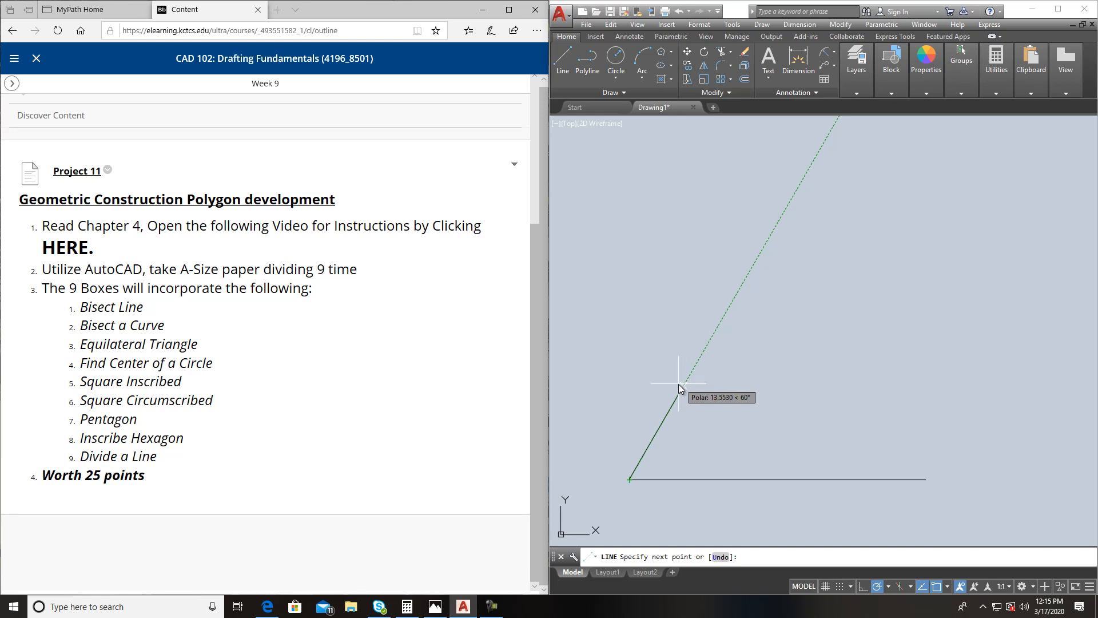
{"action": "type", "text": "10"}
{"action": "key", "text": "Return"}
{"action": "key", "text": "Return"}
{"action": "key", "text": "Return"}
{"action": "left_click", "coordinate": [667, 407]}
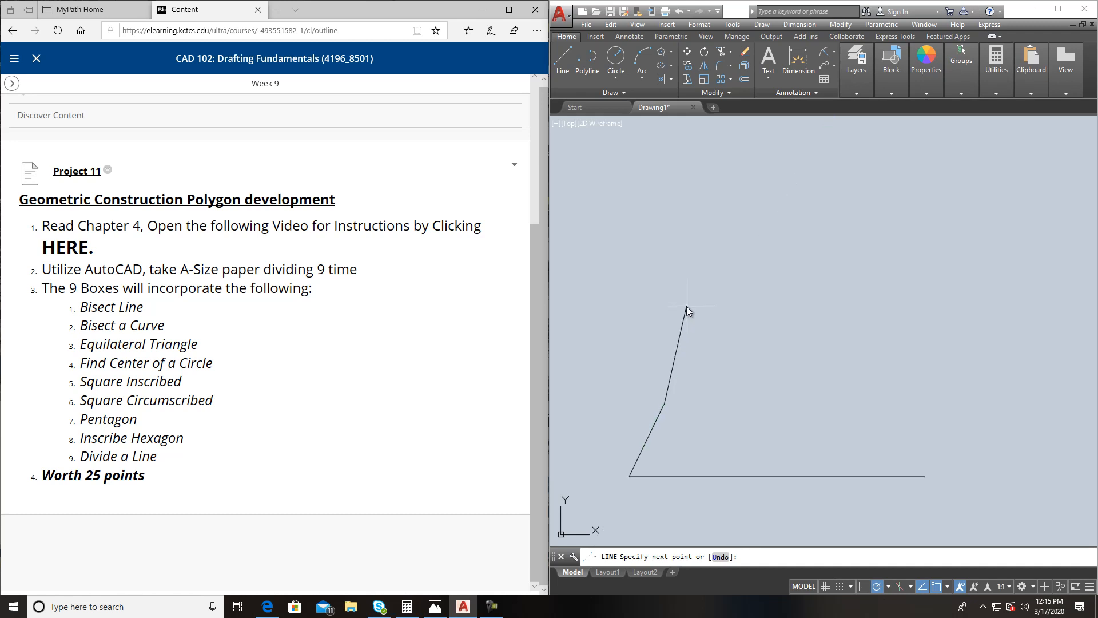
{"action": "key", "text": "Escape"}
{"action": "left_click", "coordinate": [662, 405]}
{"action": "key", "text": "Delete"}
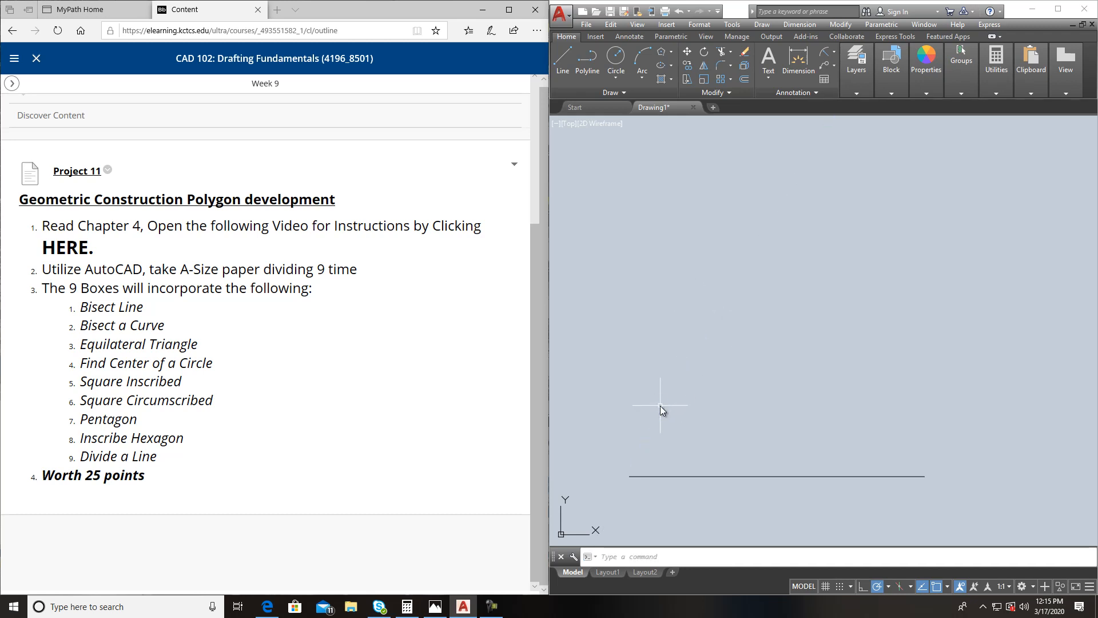
- Draw a 10-unit line from the horizontal line's left endpoint at a 60-degree upward angle
{"action": "left_click", "coordinate": [562, 57]}
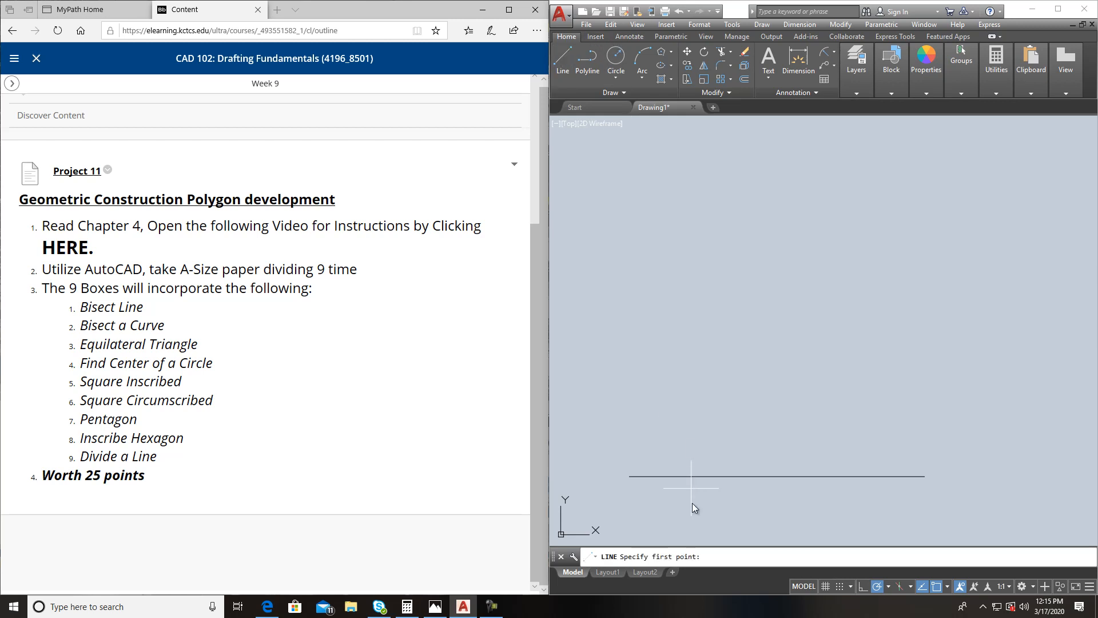
{"action": "left_click", "coordinate": [629, 475]}
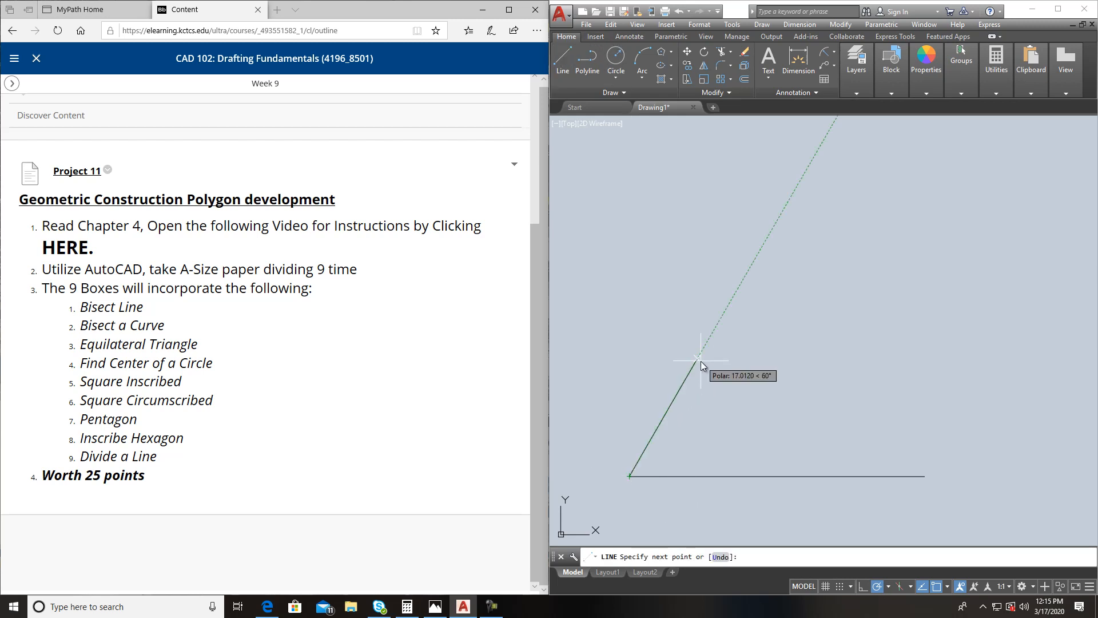
{"action": "type", "text": "10"}
{"action": "key", "text": "Return"}
{"action": "key", "text": "Return"}
- Continue the inclined line from its upper end with three more 10-unit segments at 60 degrees
{"action": "key", "text": "Return"}
{"action": "left_click", "coordinate": [672, 407]}
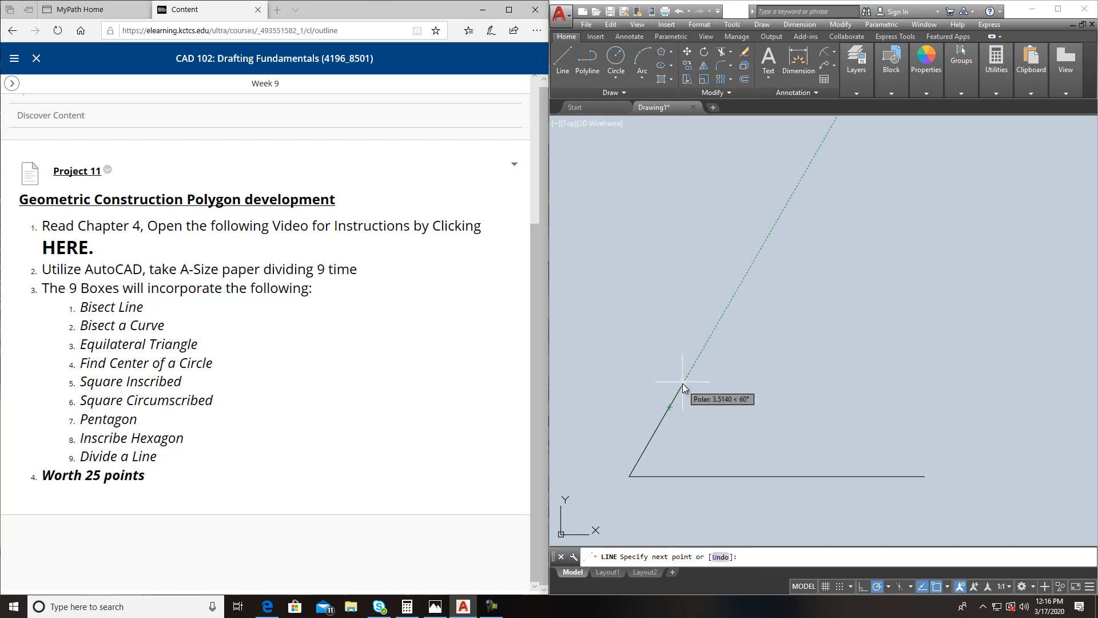
{"action": "type", "text": "10"}
{"action": "key", "text": "Return"}
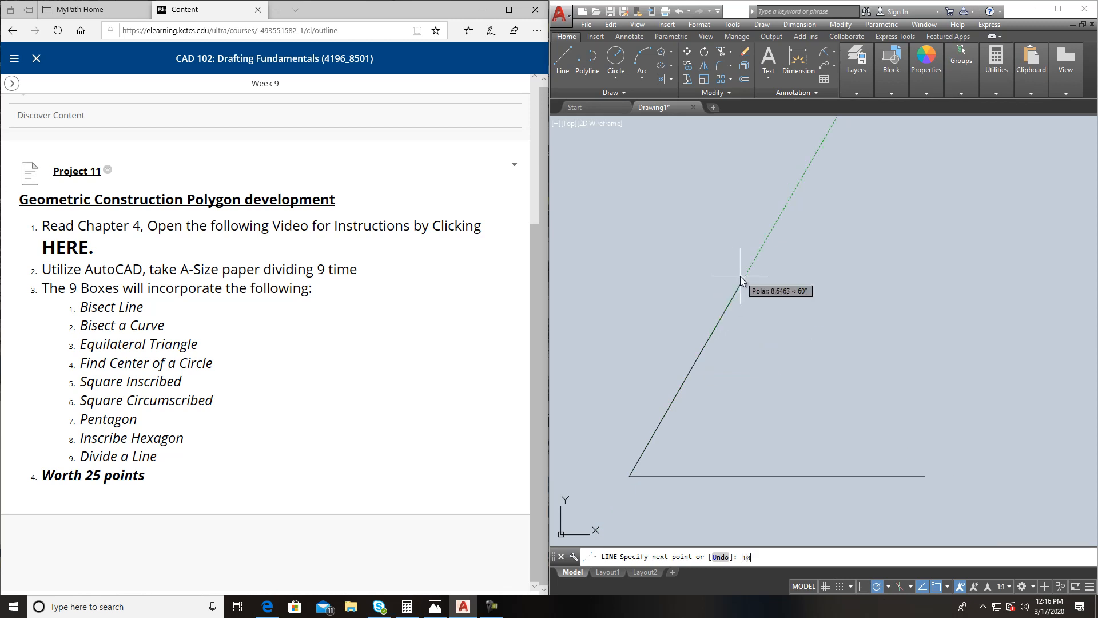
{"action": "type", "text": "10"}
{"action": "key", "text": "Return"}
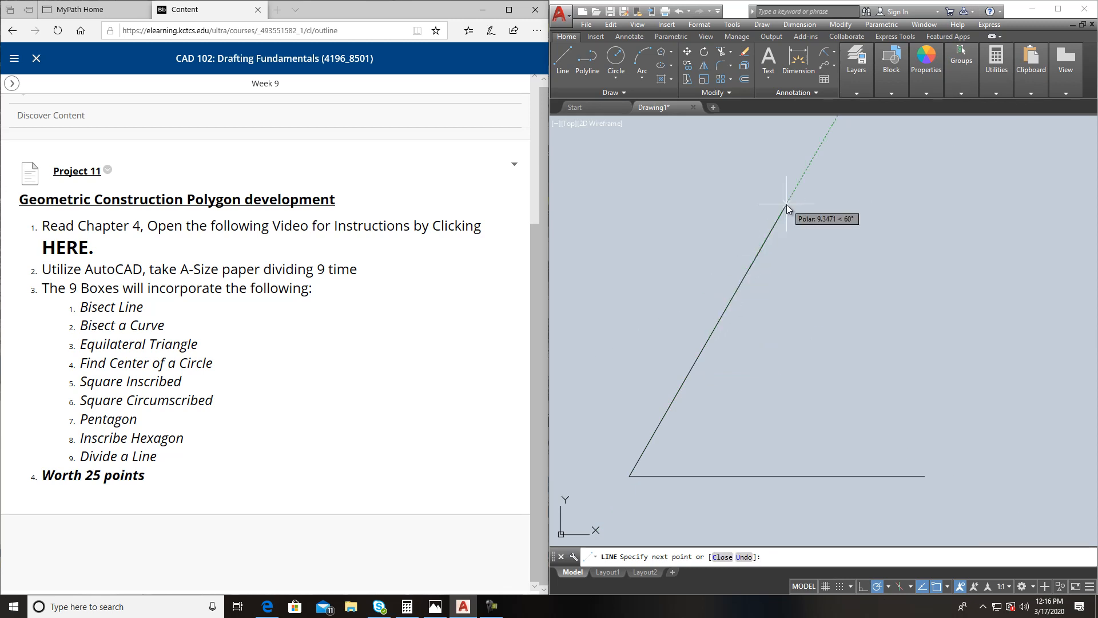
{"action": "type", "text": "10"}
{"action": "key", "text": "Return"}
{"action": "key", "text": "Return"}
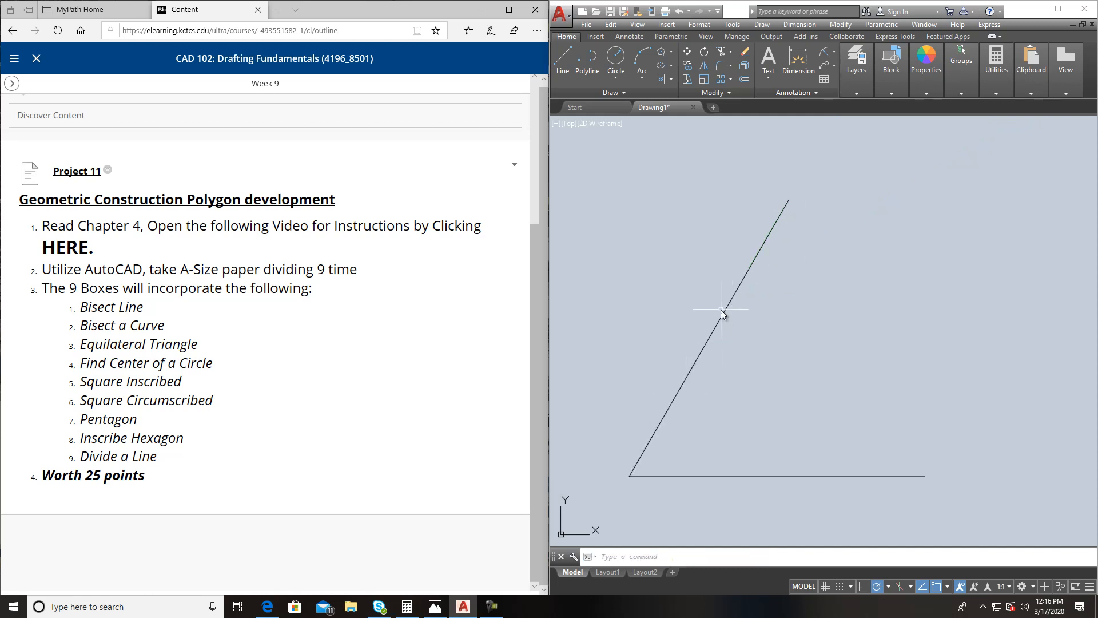
- Draw a closing line from the upper end of the inclined line to the horizontal line's right endpoint
{"action": "left_click", "coordinate": [559, 57]}
{"action": "left_click", "coordinate": [788, 199]}
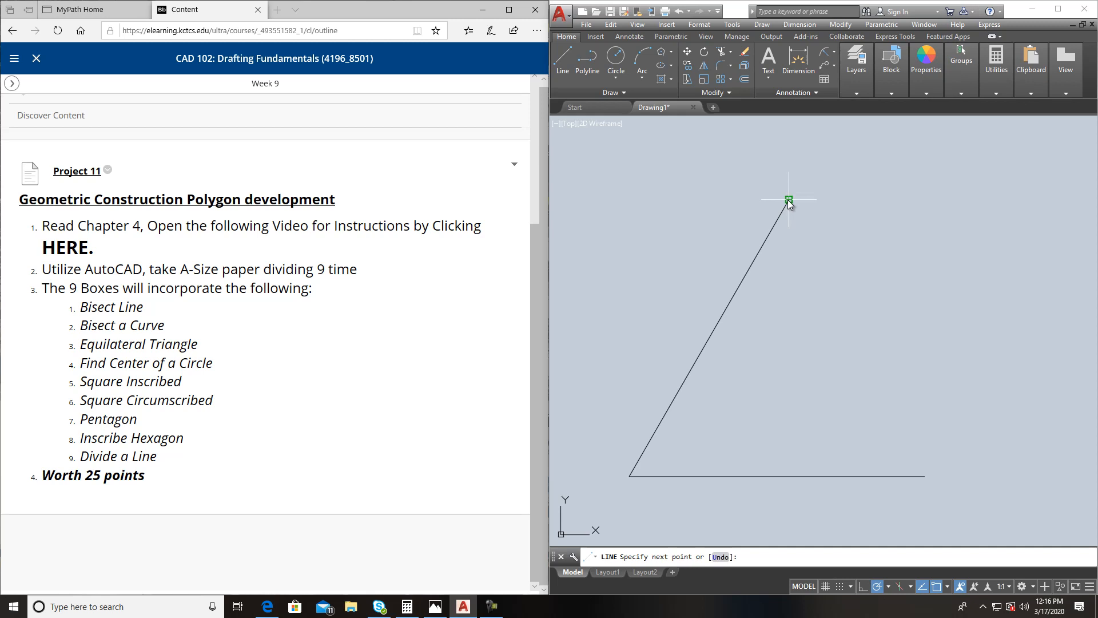
{"action": "left_click", "coordinate": [924, 476]}
{"action": "key", "text": "Return"}
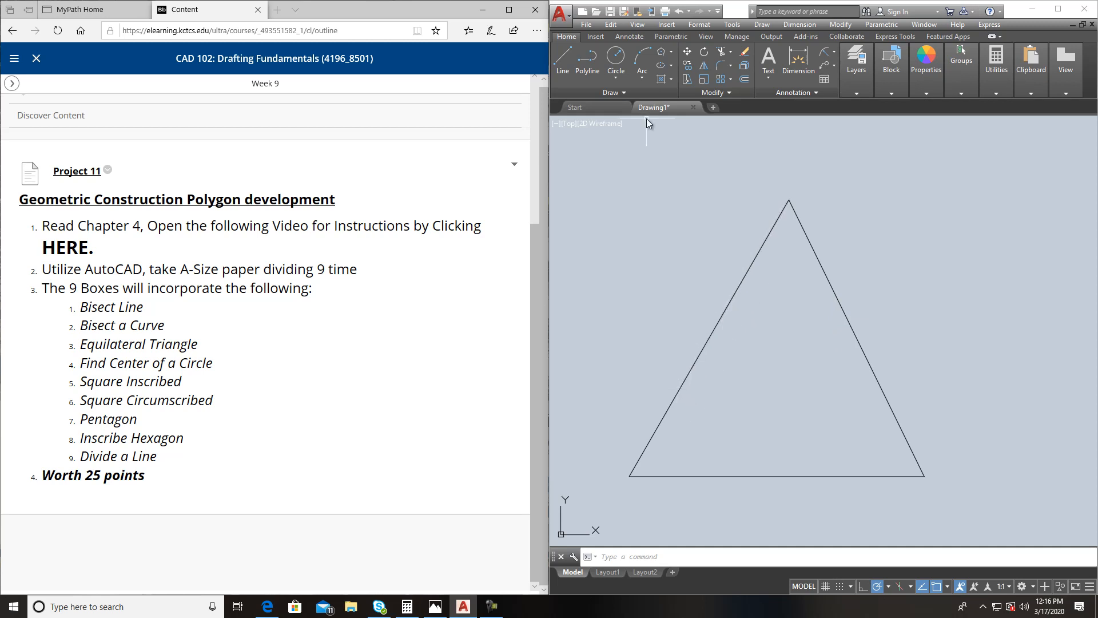
- Copy the closing line from its upper endpoint to the three segment joints along the inclined line
{"action": "left_click", "coordinate": [688, 65]}
{"action": "left_click", "coordinate": [797, 216]}
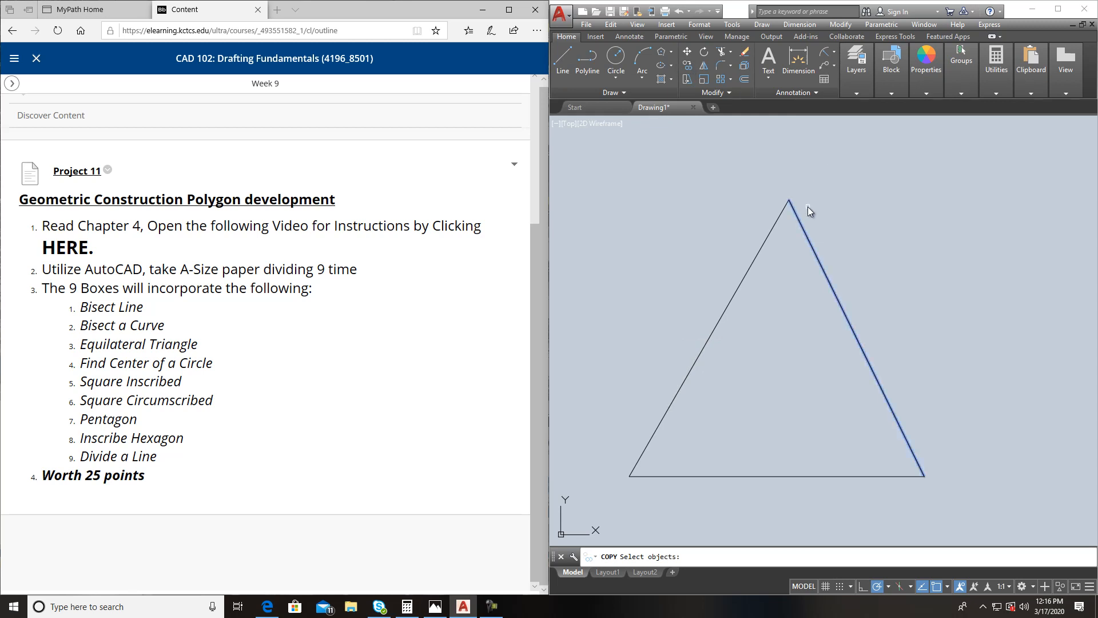
{"action": "key", "text": "Return"}
{"action": "left_click", "coordinate": [789, 200]}
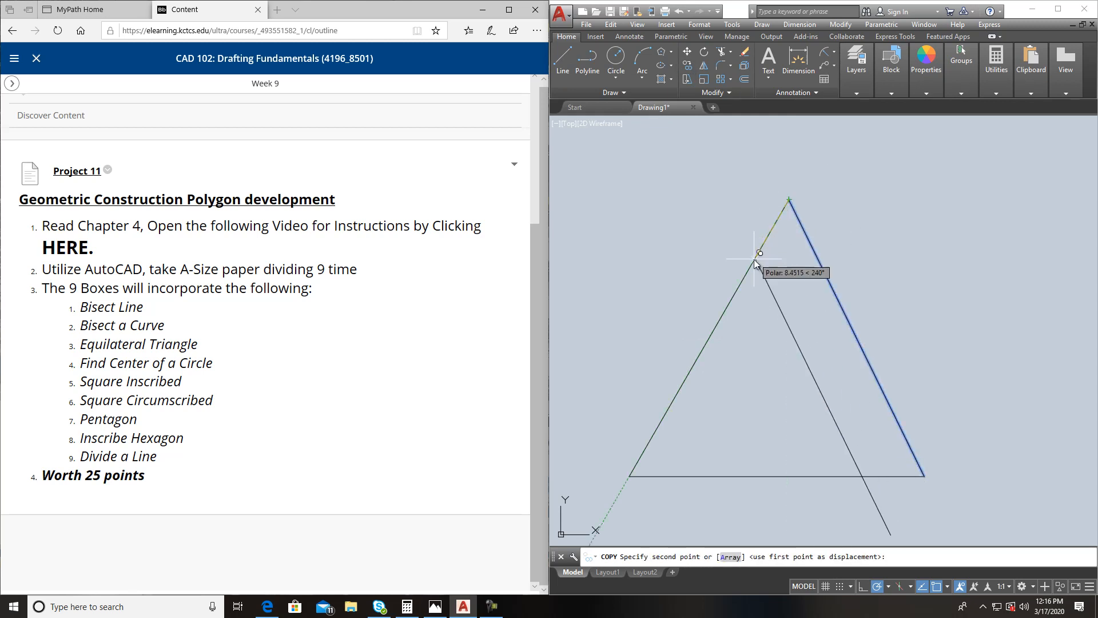
{"action": "left_click", "coordinate": [748, 274]}
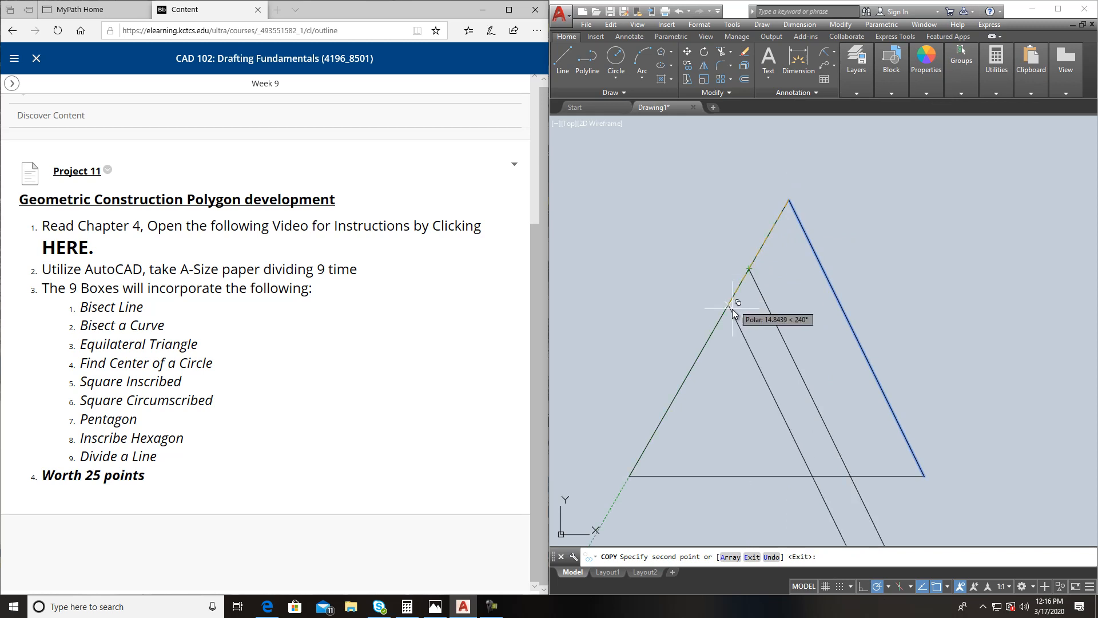
{"action": "left_click", "coordinate": [710, 340]}
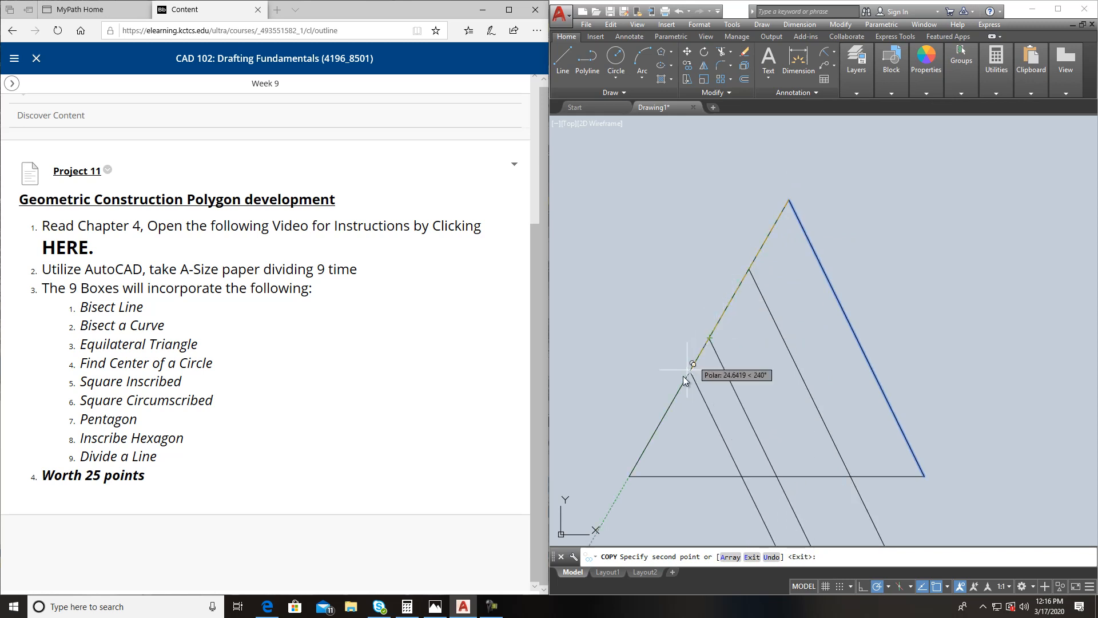
{"action": "left_click", "coordinate": [669, 408]}
{"action": "key", "text": "Return"}
{"action": "scroll", "coordinate": [692, 265], "scroll_direction": "down", "scroll_amount": 3}
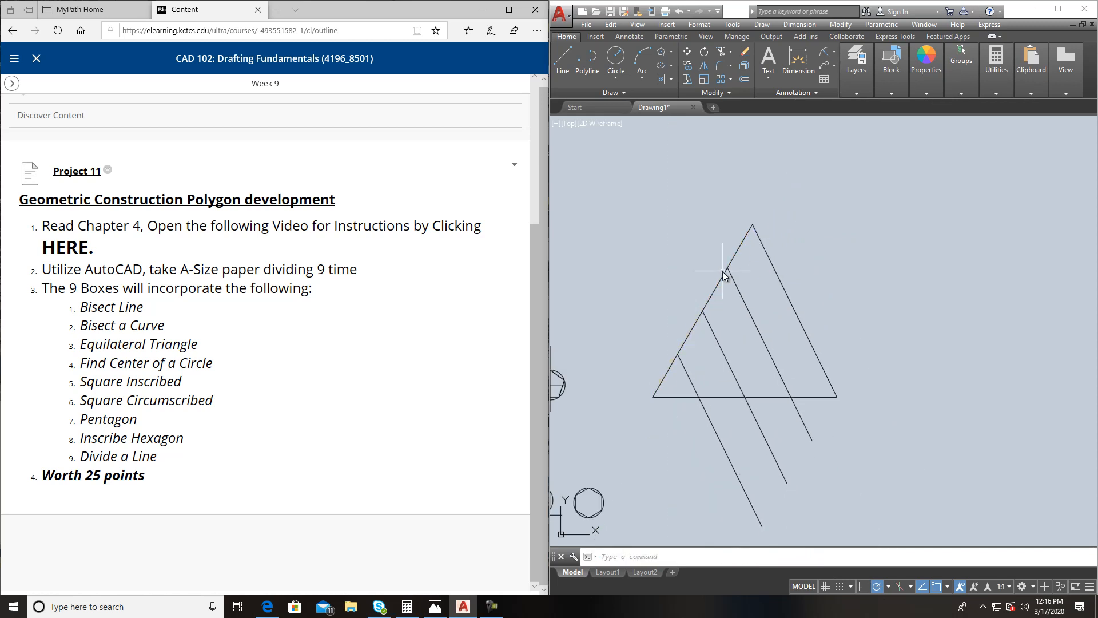
{"action": "scroll", "coordinate": [788, 374], "scroll_direction": "up", "scroll_amount": 2}
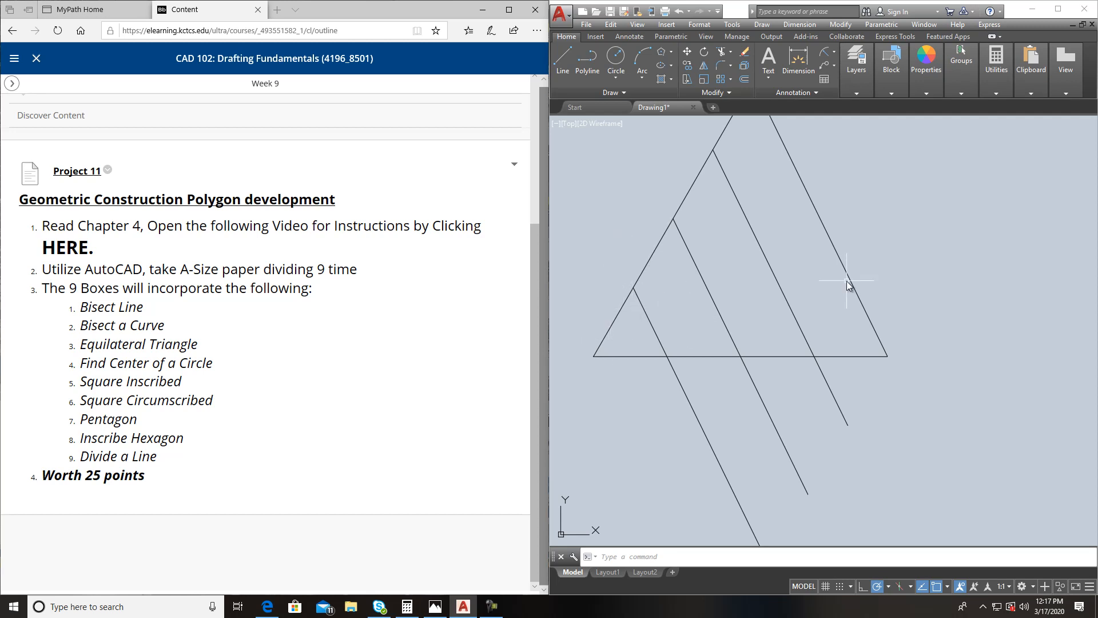
{"action": "left_click", "coordinate": [860, 302]}
{"action": "left_click", "coordinate": [797, 323]}
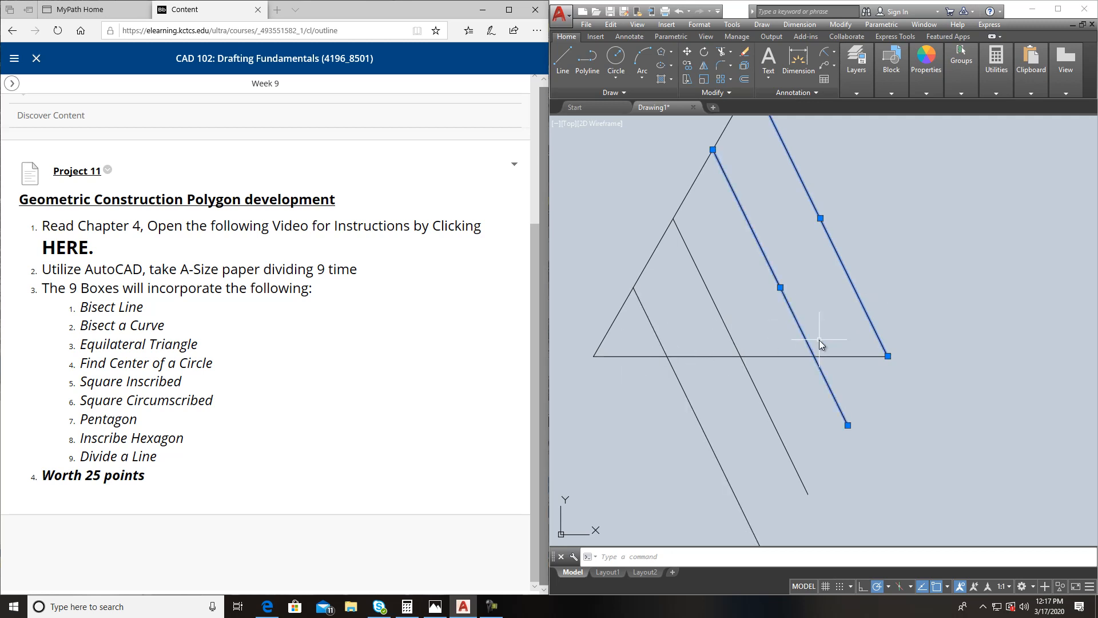
{"action": "key", "text": "Escape"}
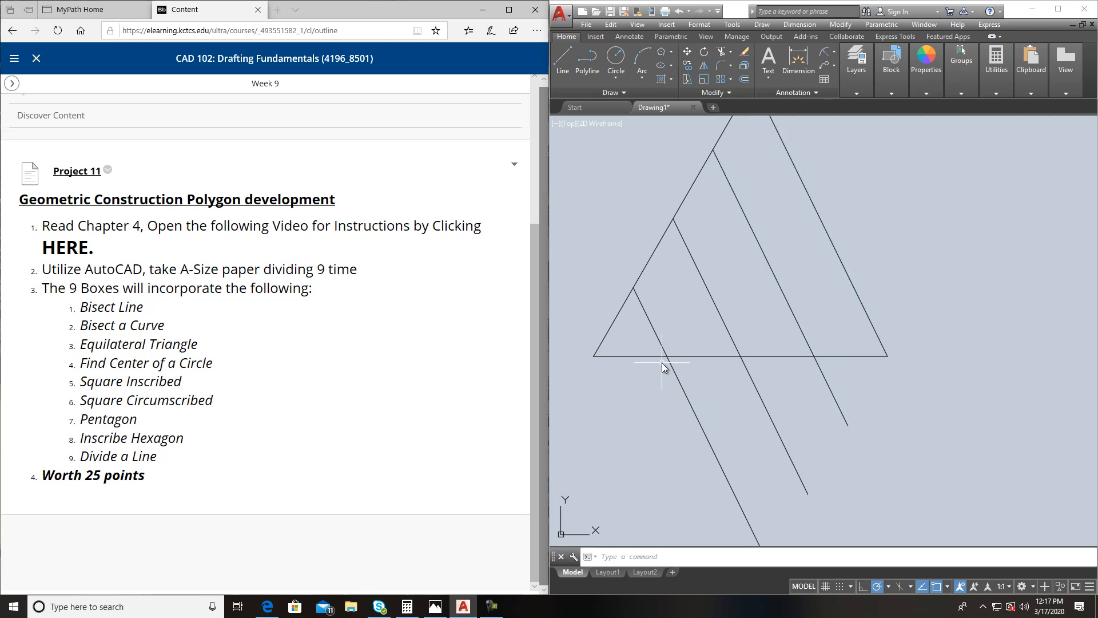
- Set the point style to an X to mark the division points on the horizontal line
{"action": "scroll", "coordinate": [731, 292], "scroll_direction": "down", "scroll_amount": 2}
{"action": "middle_click_drag", "start_coordinate": [731, 292], "coordinate": [698, 323]}
{"action": "scroll", "coordinate": [698, 324], "scroll_direction": "up", "scroll_amount": 2}
{"action": "left_click", "coordinate": [708, 26]}
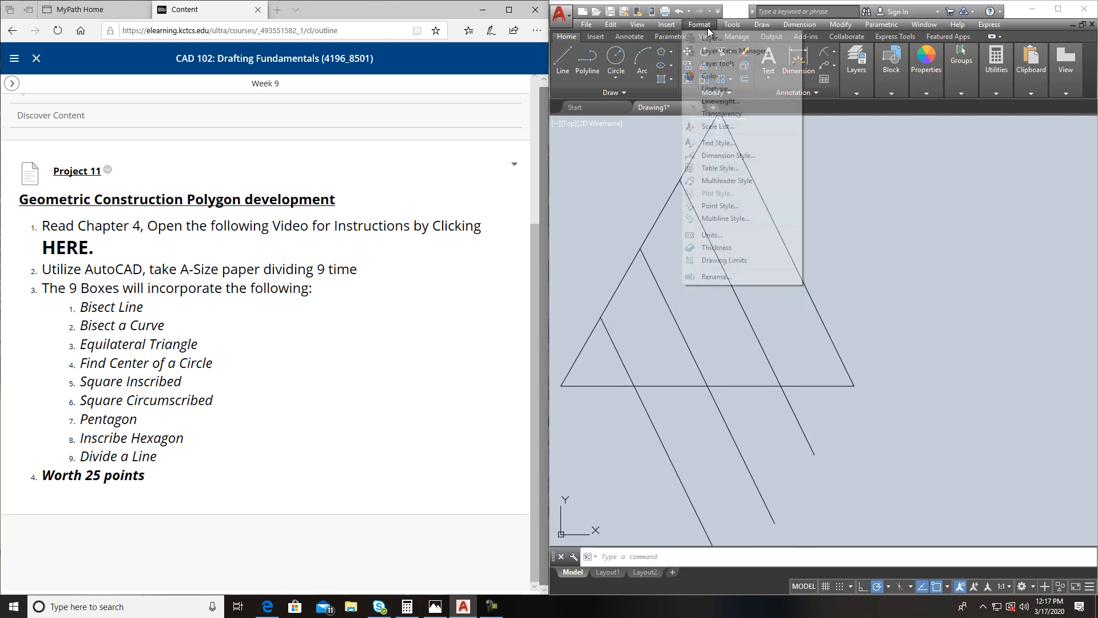
{"action": "left_click", "coordinate": [729, 206]}
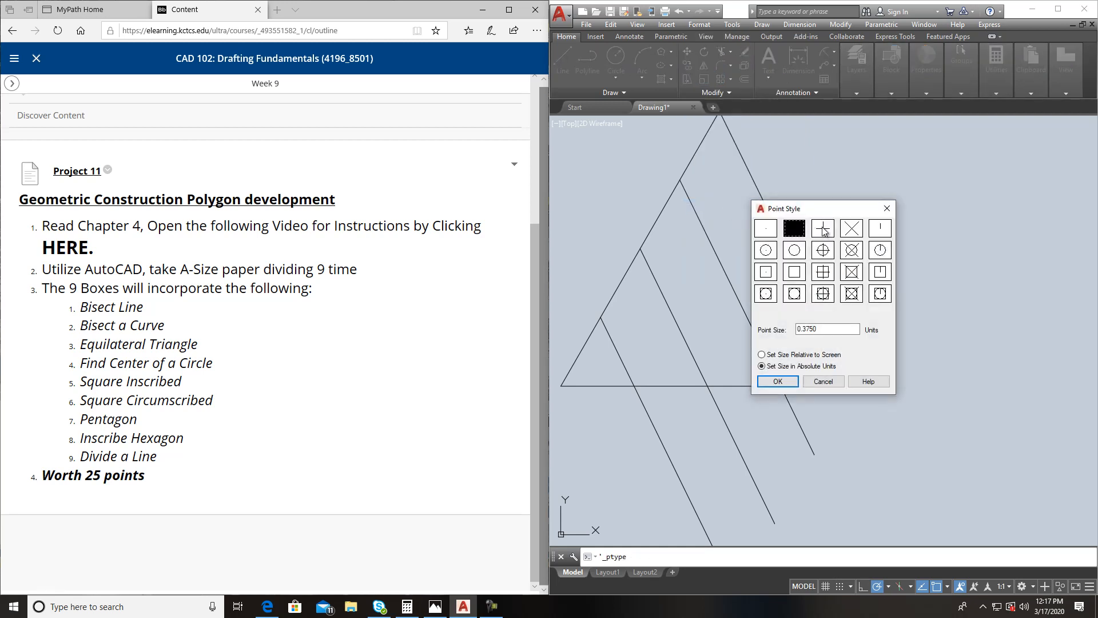
{"action": "left_click", "coordinate": [851, 230]}
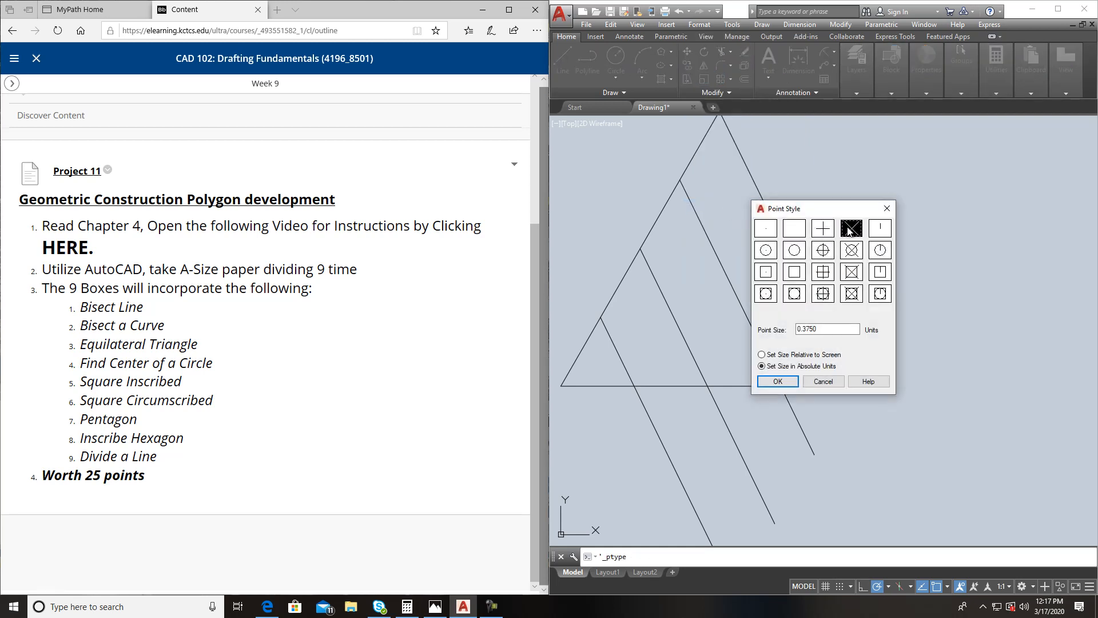
{"action": "left_click", "coordinate": [777, 381]}
{"action": "scroll", "coordinate": [792, 414], "scroll_direction": "up", "scroll_amount": 4}
{"action": "scroll", "coordinate": [753, 332], "scroll_direction": "up", "scroll_amount": 3}
{"action": "scroll", "coordinate": [728, 314], "scroll_direction": "down", "scroll_amount": 3}
{"action": "mouse_move", "coordinate": [728, 313]}
{"action": "middle_mouse_down"}
{"action": "mouse_move", "coordinate": [767, 308]}
{"action": "mouse_move", "coordinate": [769, 376]}
{"action": "mouse_move", "coordinate": [790, 411]}
{"action": "mouse_move", "coordinate": [749, 430]}
{"action": "middle_mouse_up"}
{"action": "scroll", "coordinate": [767, 308], "scroll_direction": "down", "scroll_amount": 2}
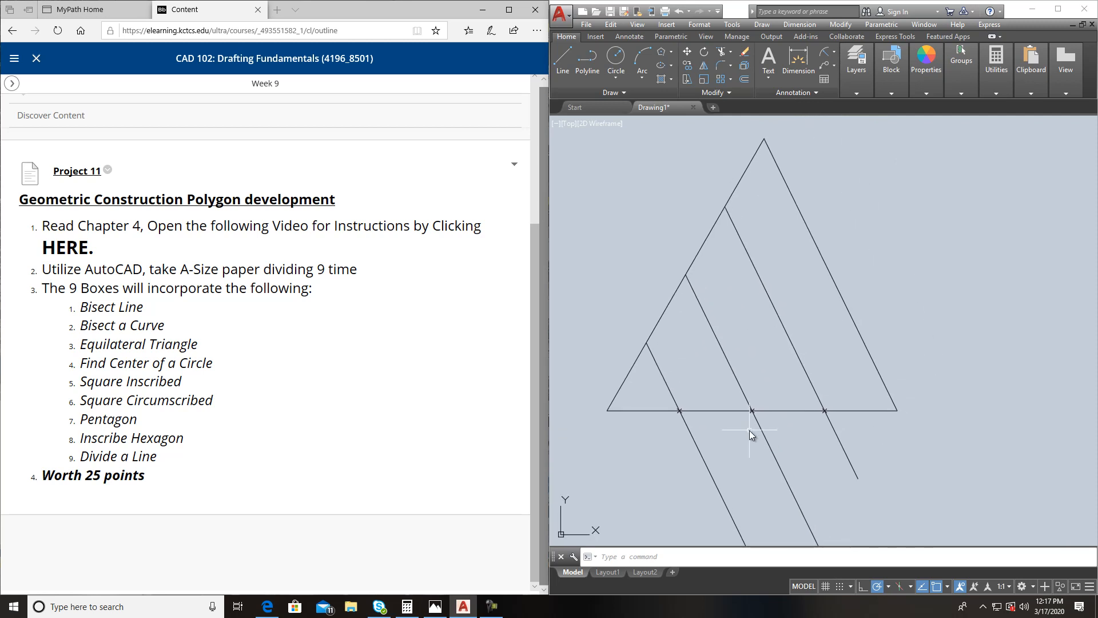
{"action": "scroll", "coordinate": [749, 428], "scroll_direction": "down", "scroll_amount": 6}
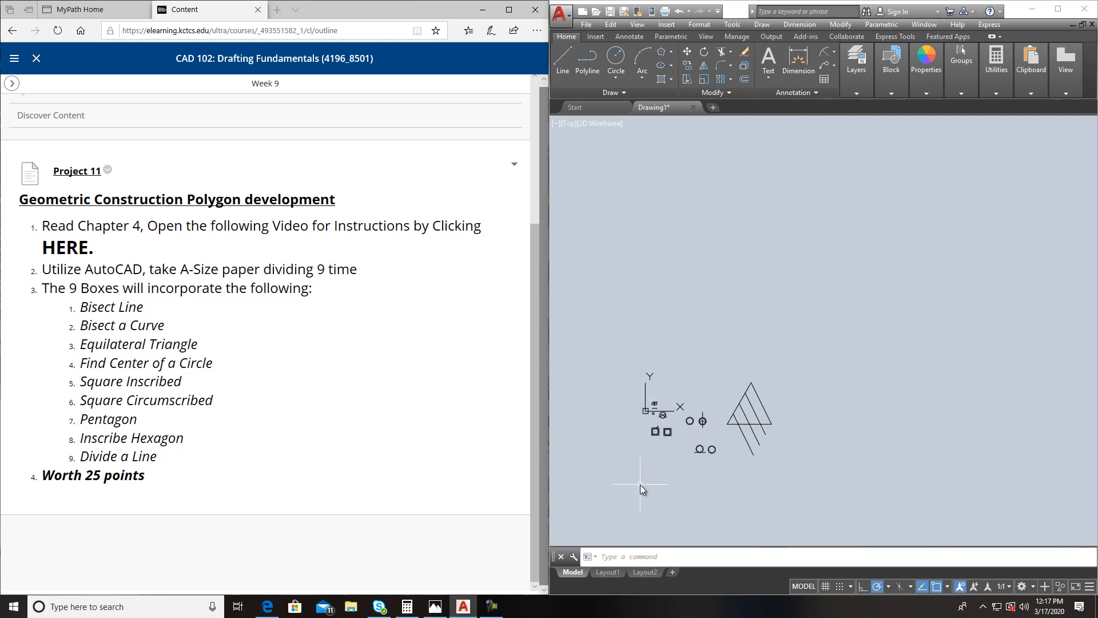
{"action": "scroll", "coordinate": [648, 452], "scroll_direction": "up", "scroll_amount": 4}
{"action": "mouse_move", "coordinate": [815, 404]}
{"action": "middle_mouse_down"}
{"action": "mouse_move", "coordinate": [713, 380]}
{"action": "mouse_move", "coordinate": [495, 395]}
{"action": "mouse_move", "coordinate": [603, 351]}
{"action": "middle_mouse_up"}
{"action": "scroll", "coordinate": [713, 379], "scroll_direction": "down", "scroll_amount": 2}
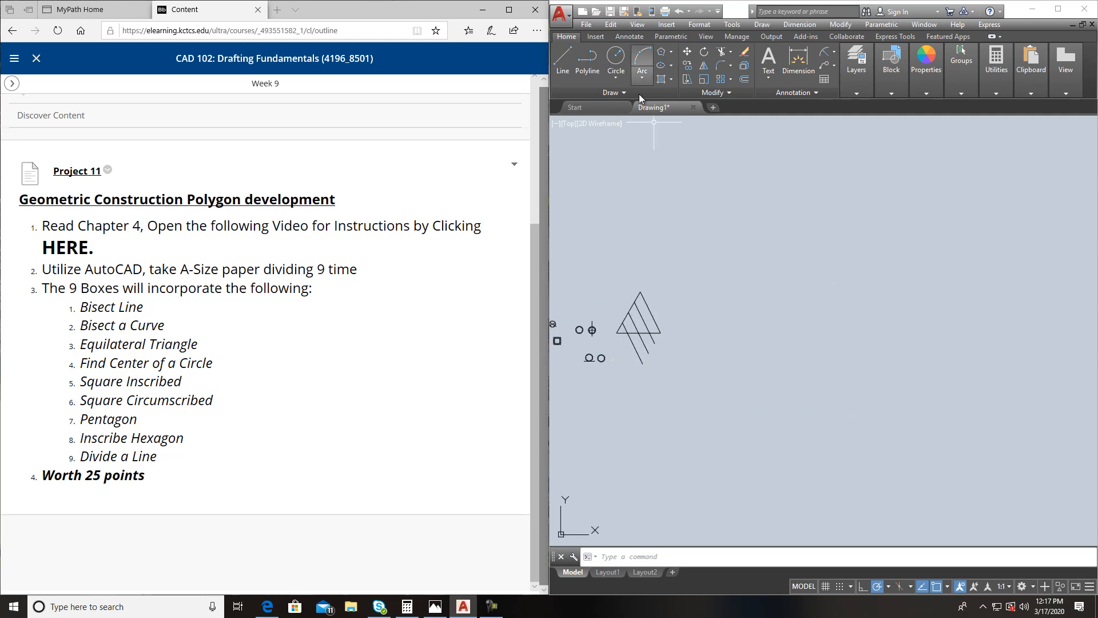
{"action": "left_click", "coordinate": [670, 54]}
{"action": "left_click", "coordinate": [677, 73]}
{"action": "left_click", "coordinate": [737, 378]}
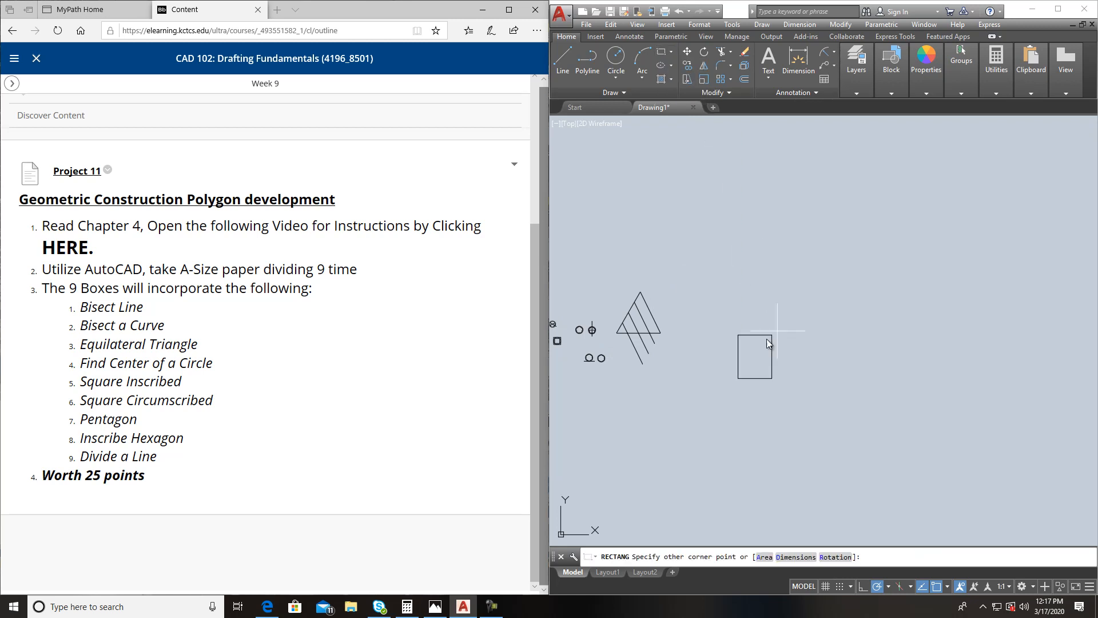
{"action": "type", "text": "@11,9"}
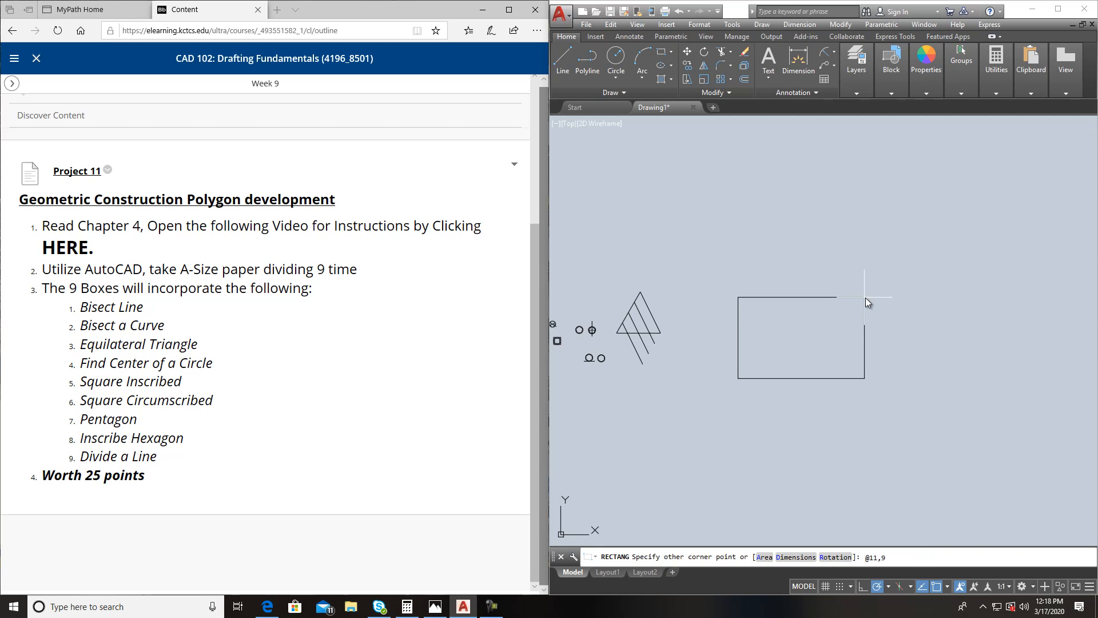
{"action": "key", "text": "Return"}
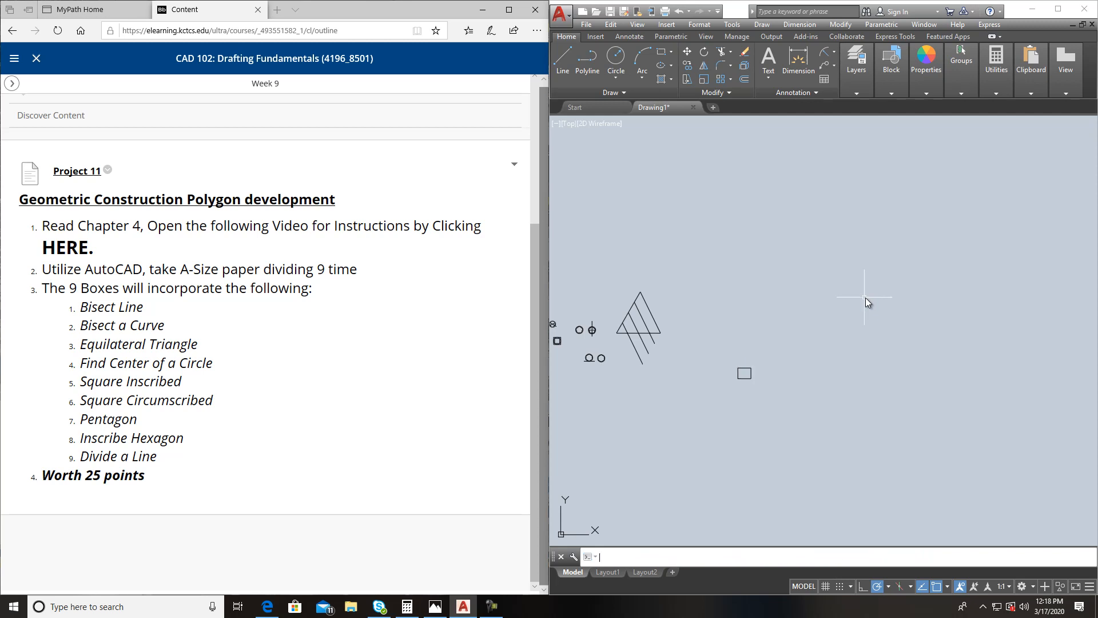
- Explode the new rectangle into separate lines
{"action": "scroll", "coordinate": [746, 369], "scroll_direction": "up", "scroll_amount": 6}
{"action": "scroll", "coordinate": [745, 370], "scroll_direction": "down", "scroll_amount": 3}
{"action": "mouse_move", "coordinate": [749, 366]}
{"action": "middle_mouse_down"}
{"action": "mouse_move", "coordinate": [765, 332]}
{"action": "mouse_move", "coordinate": [863, 280]}
{"action": "mouse_move", "coordinate": [663, 274]}
{"action": "middle_mouse_up"}
{"action": "scroll", "coordinate": [863, 280], "scroll_direction": "down", "scroll_amount": 4}
{"action": "scroll", "coordinate": [863, 278], "scroll_direction": "up", "scroll_amount": 8}
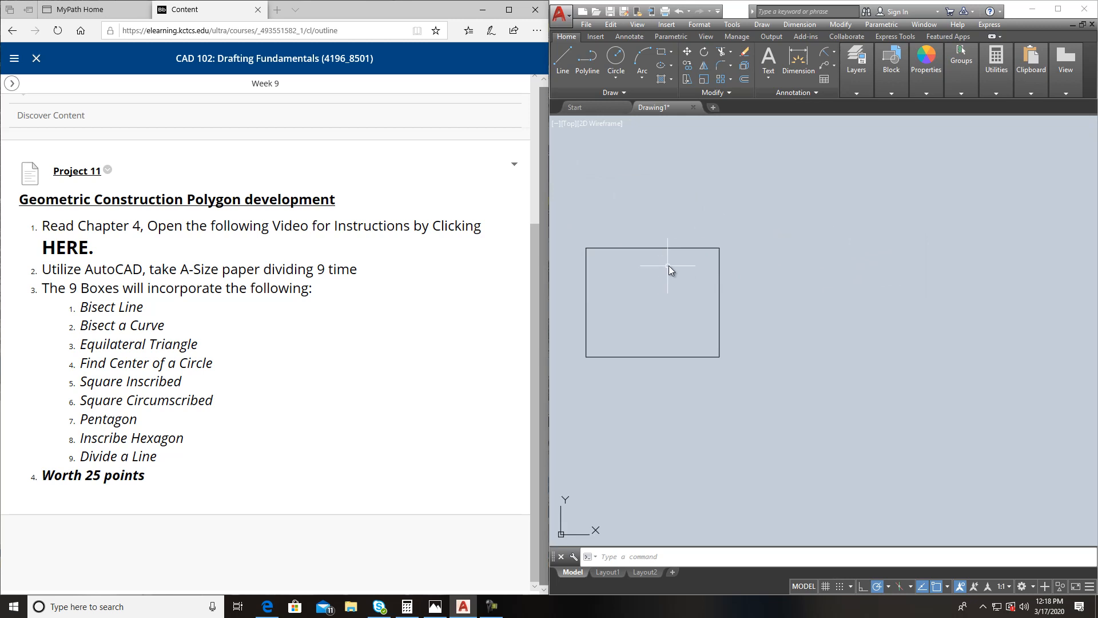
{"action": "left_click", "coordinate": [679, 247]}
{"action": "left_click", "coordinate": [681, 276]}
{"action": "middle_click_drag", "start_coordinate": [741, 313], "coordinate": [756, 282]}
{"action": "scroll", "coordinate": [639, 275], "scroll_direction": "up", "scroll_amount": 2}
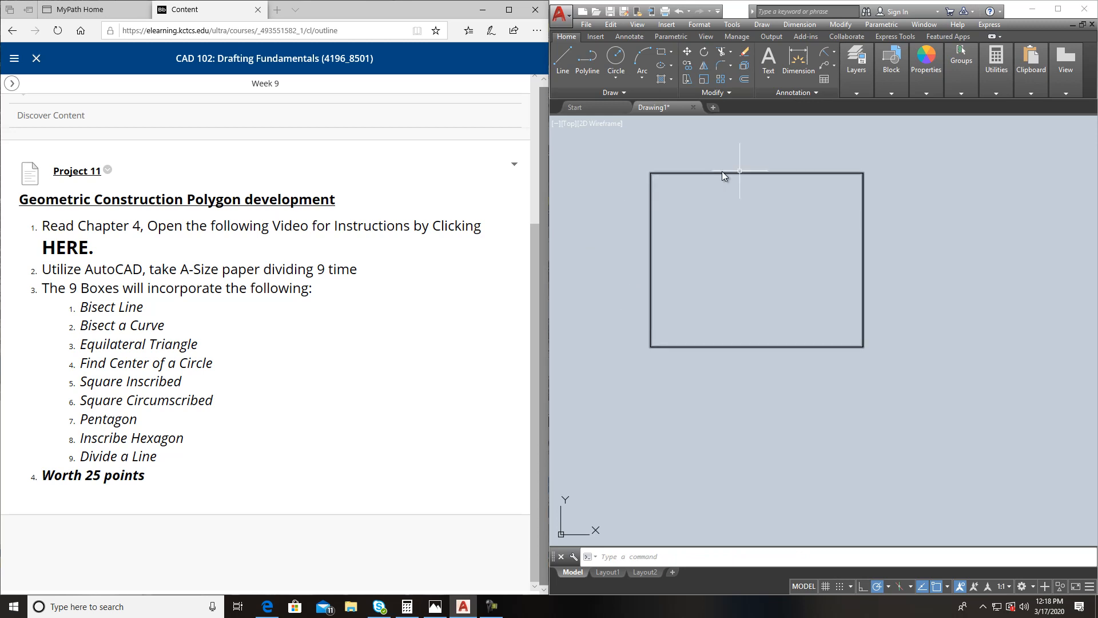
{"action": "left_click", "coordinate": [762, 173]}
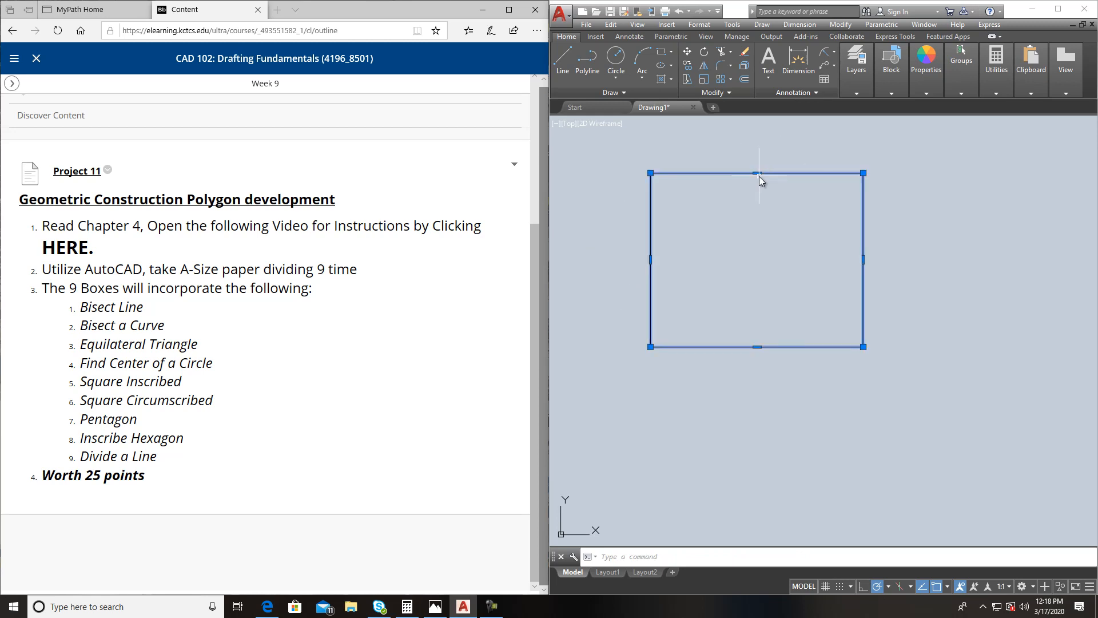
{"action": "left_click", "coordinate": [745, 67]}
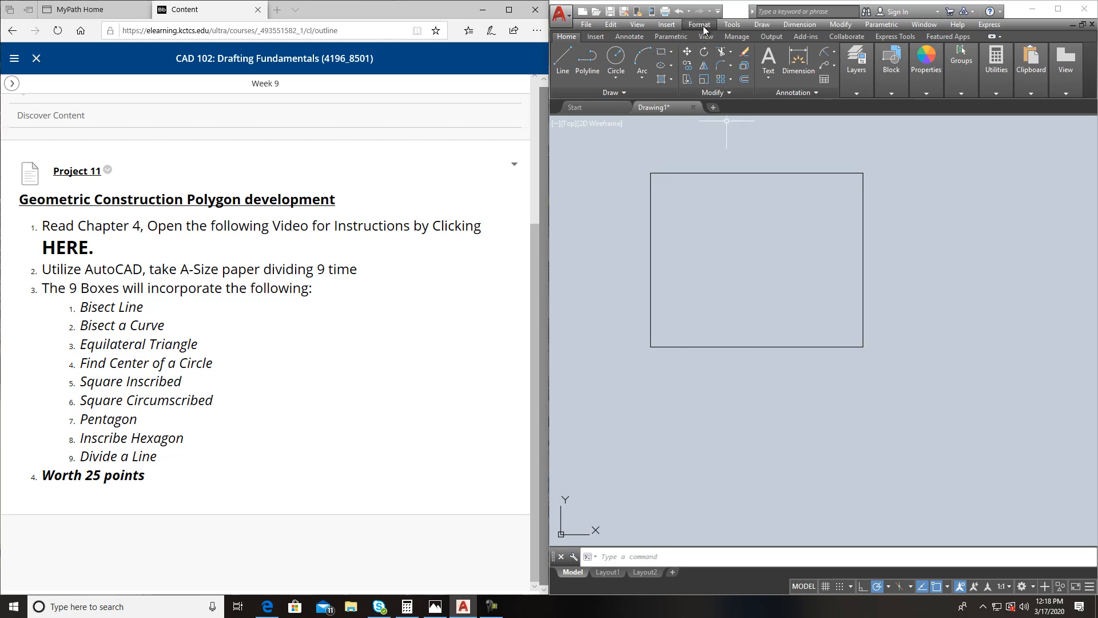
- Divide the left edge of the exploded rectangle into three equal segments
{"action": "left_click", "coordinate": [615, 93]}
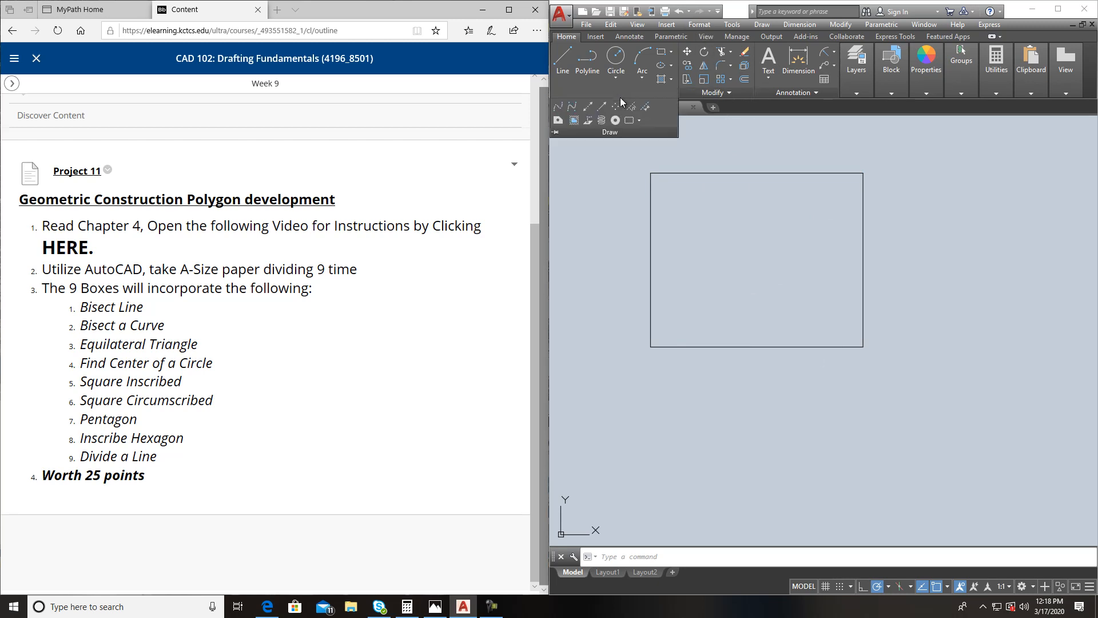
{"action": "left_click", "coordinate": [632, 107]}
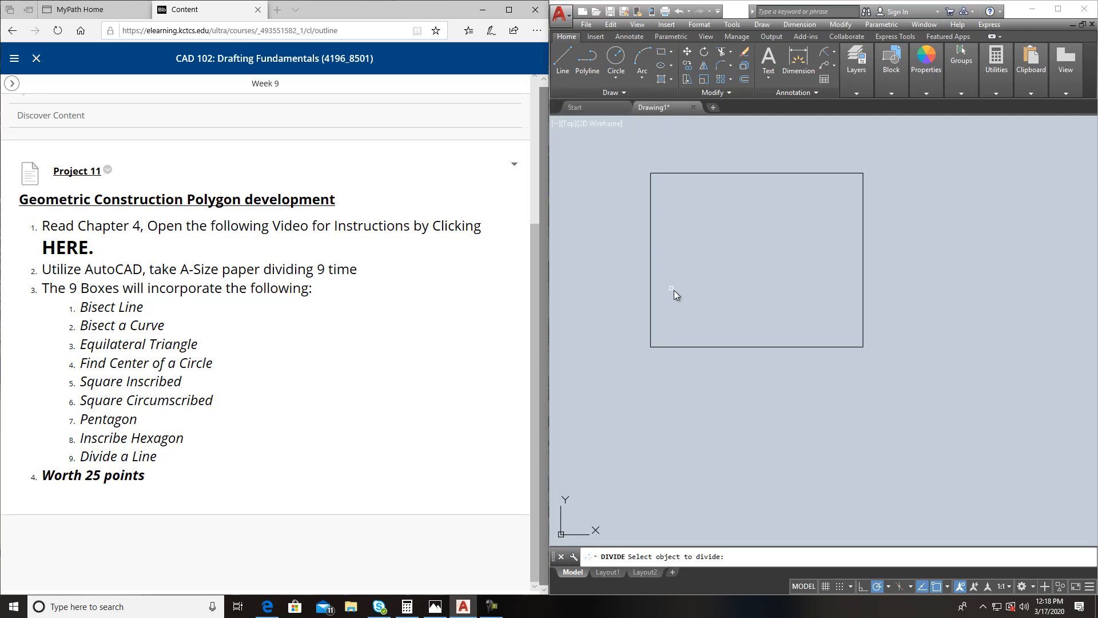
{"action": "left_click", "coordinate": [650, 263]}
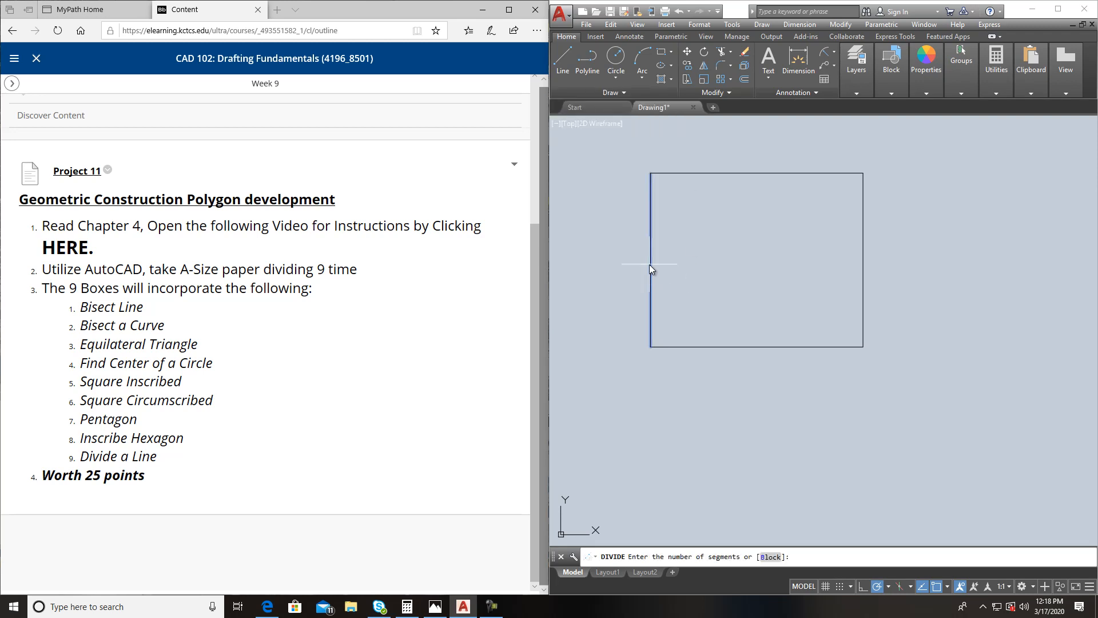
{"action": "key", "text": "Return"}
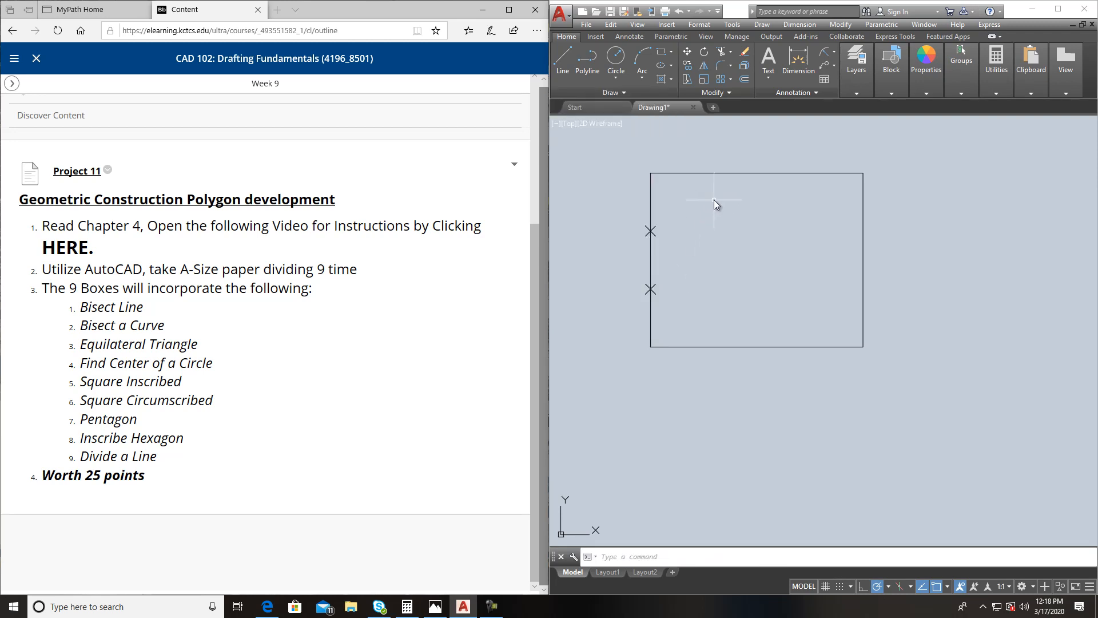
- Try dividing the rectangle's top edge into four equal segments
{"action": "left_click", "coordinate": [611, 92]}
{"action": "left_click", "coordinate": [632, 107]}
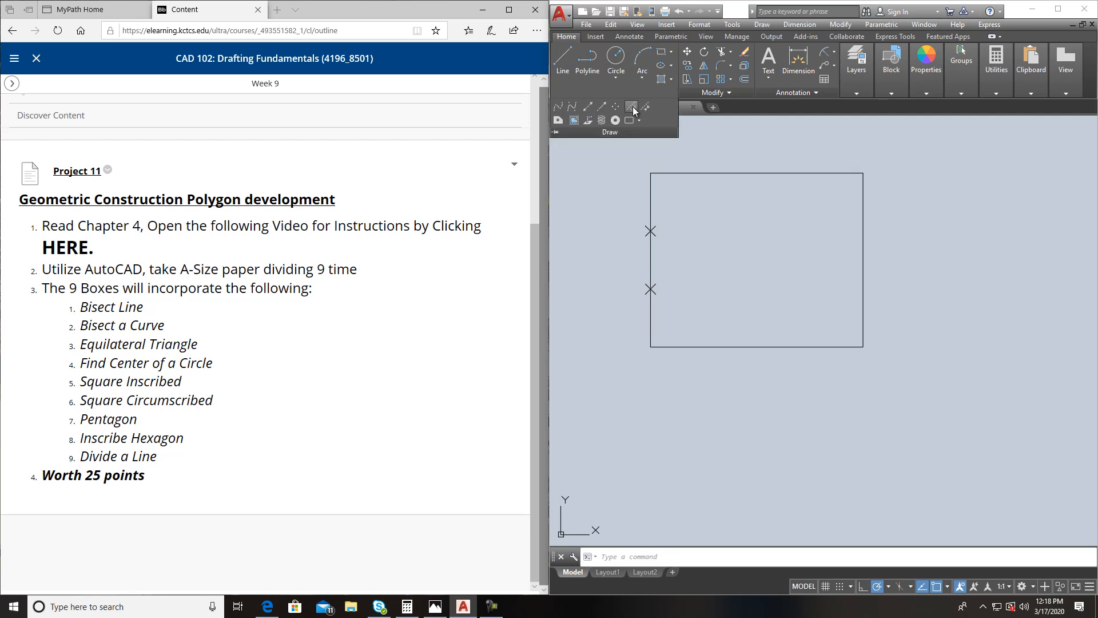
{"action": "left_click", "coordinate": [732, 173]}
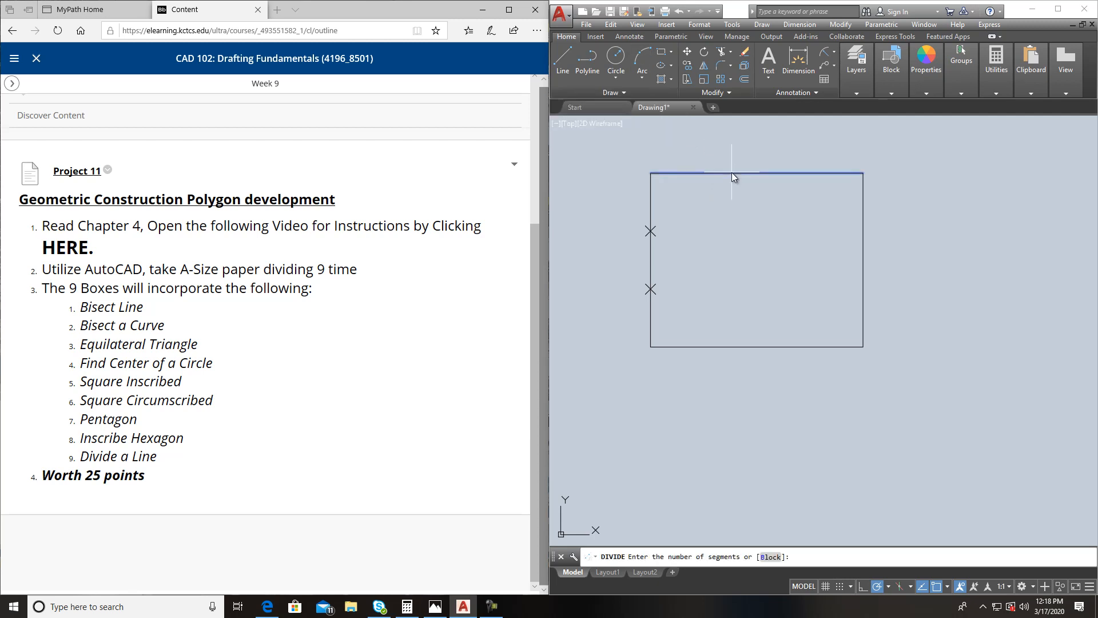
{"action": "type", "text": "4"}
{"action": "key", "text": "Return"}
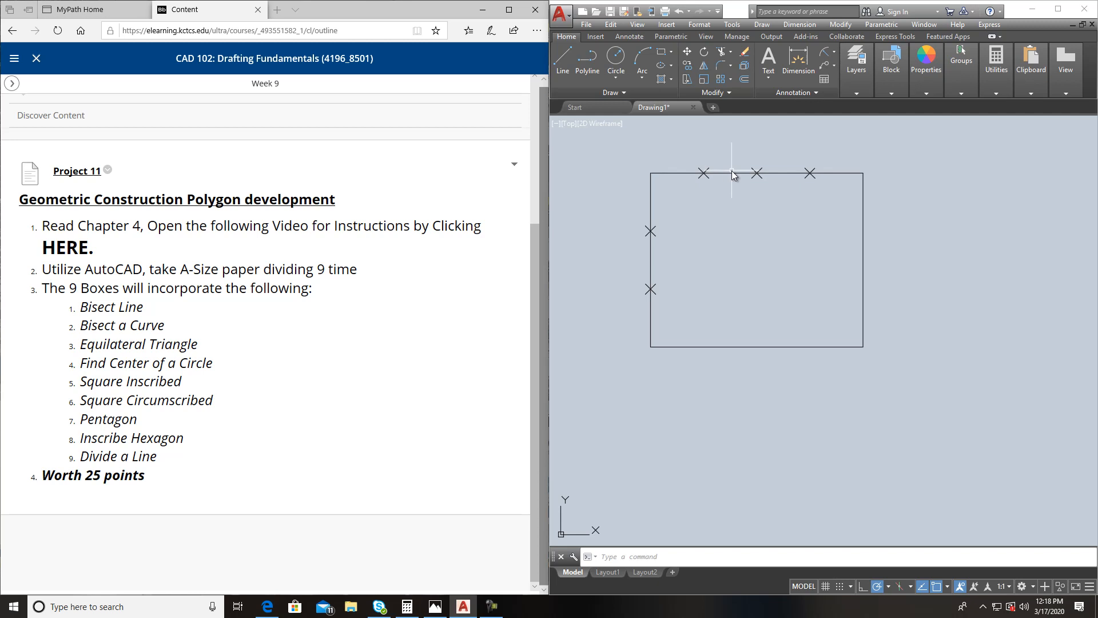
{"action": "left_click", "coordinate": [680, 14]}
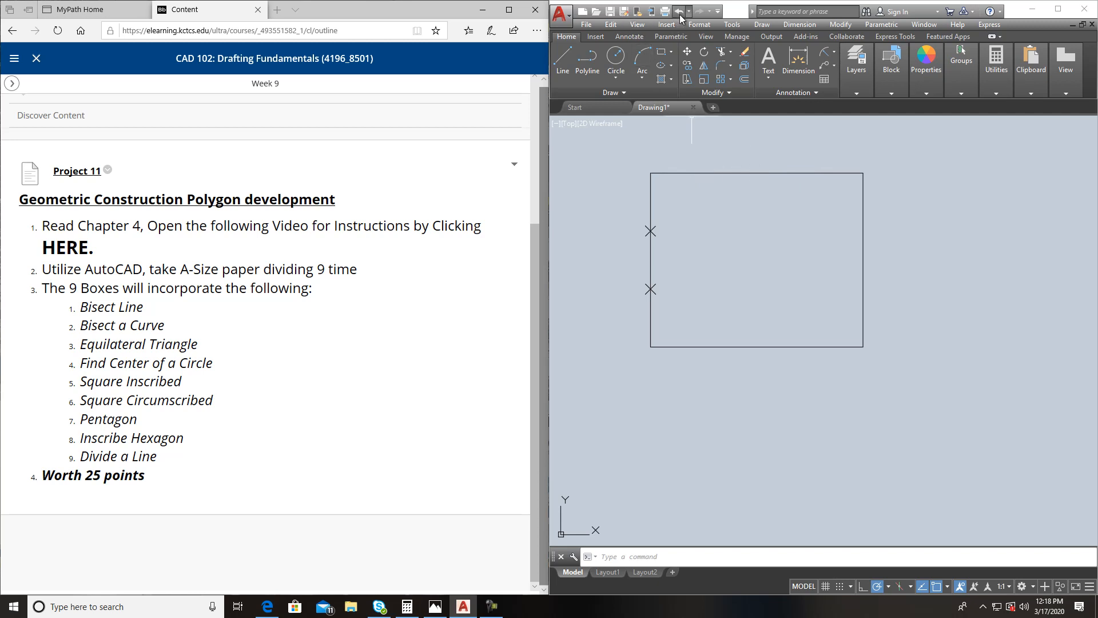
- Divide the rectangle's top edge into three equal segments
{"action": "left_click", "coordinate": [615, 94]}
{"action": "left_click", "coordinate": [670, 122]}
{"action": "left_click", "coordinate": [720, 173]}
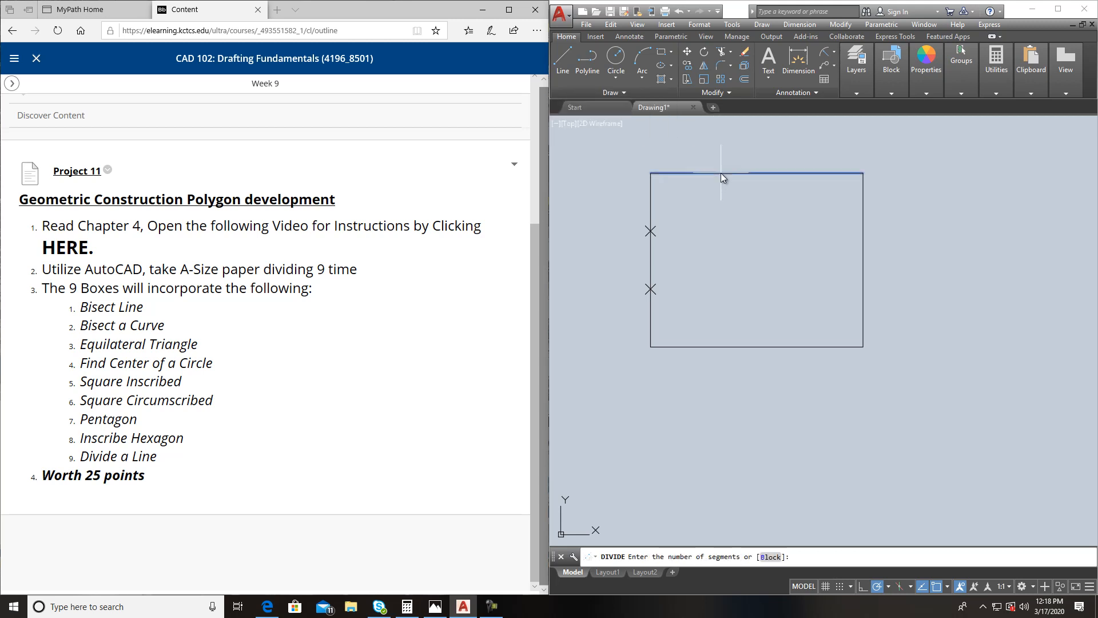
{"action": "type", "text": "3"}
{"action": "key", "text": "Return"}
- Enable the Node object snap and draw horizontal lines from both left-edge division points perpendicular to the right edge
{"action": "left_click", "coordinate": [559, 60]}
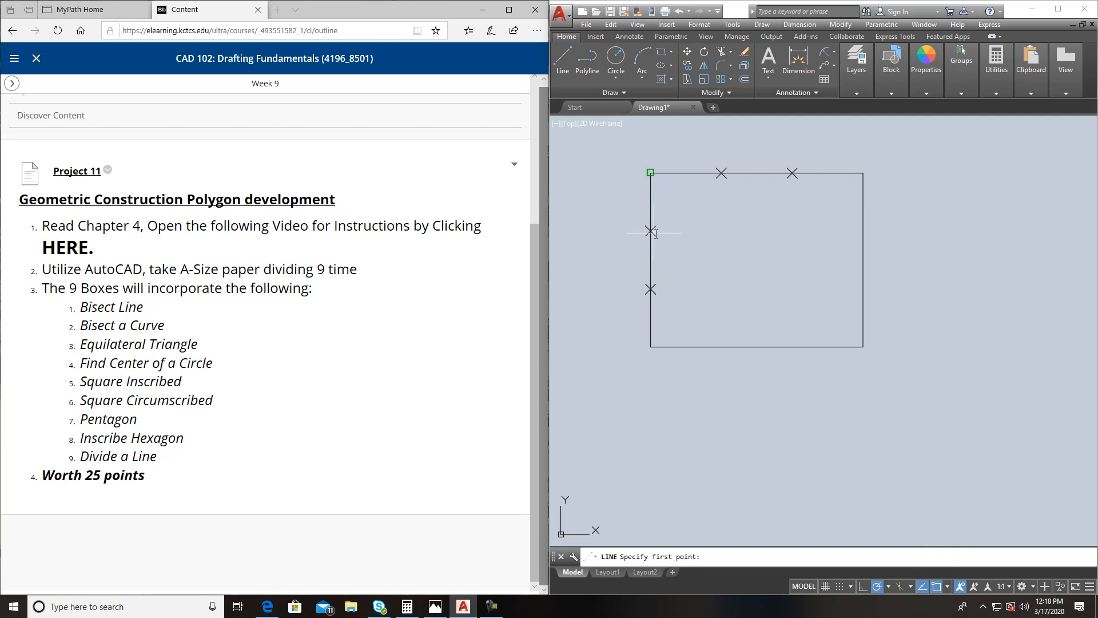
{"action": "left_click", "coordinate": [948, 585]}
{"action": "left_click", "coordinate": [960, 430]}
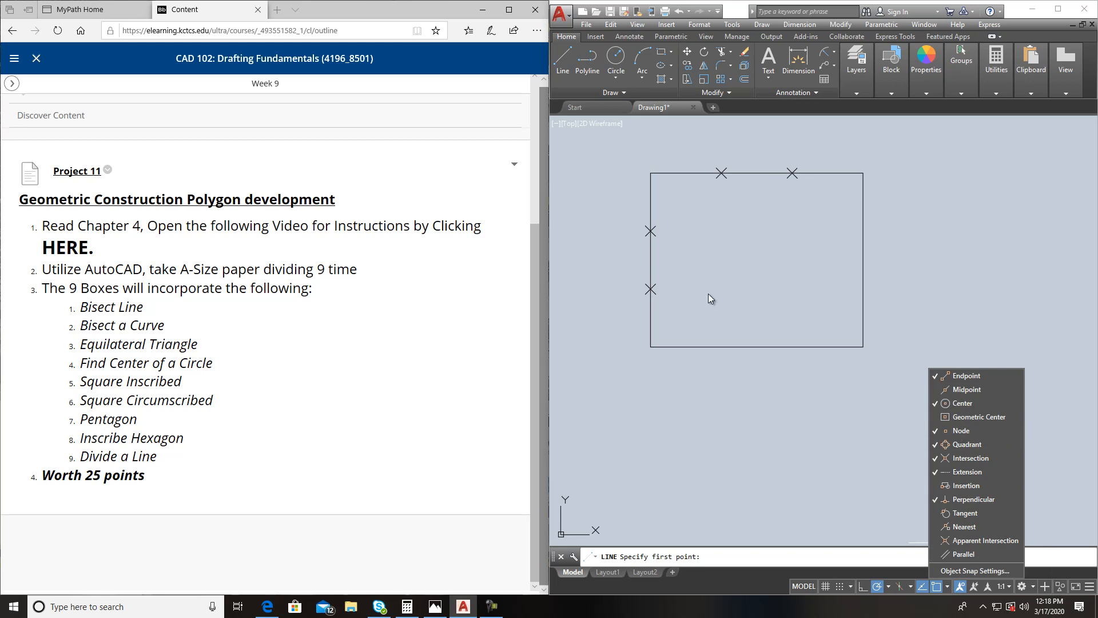
{"action": "left_click", "coordinate": [650, 231]}
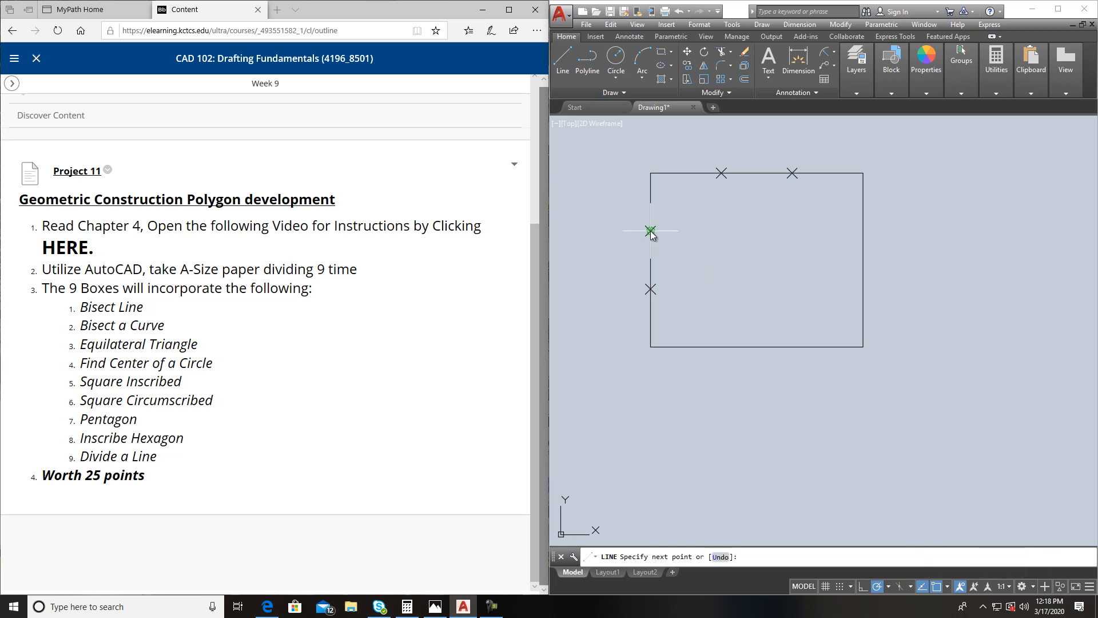
{"action": "left_click", "coordinate": [860, 230]}
{"action": "key", "text": "Return"}
{"action": "key", "text": "Return"}
{"action": "left_click", "coordinate": [650, 289]}
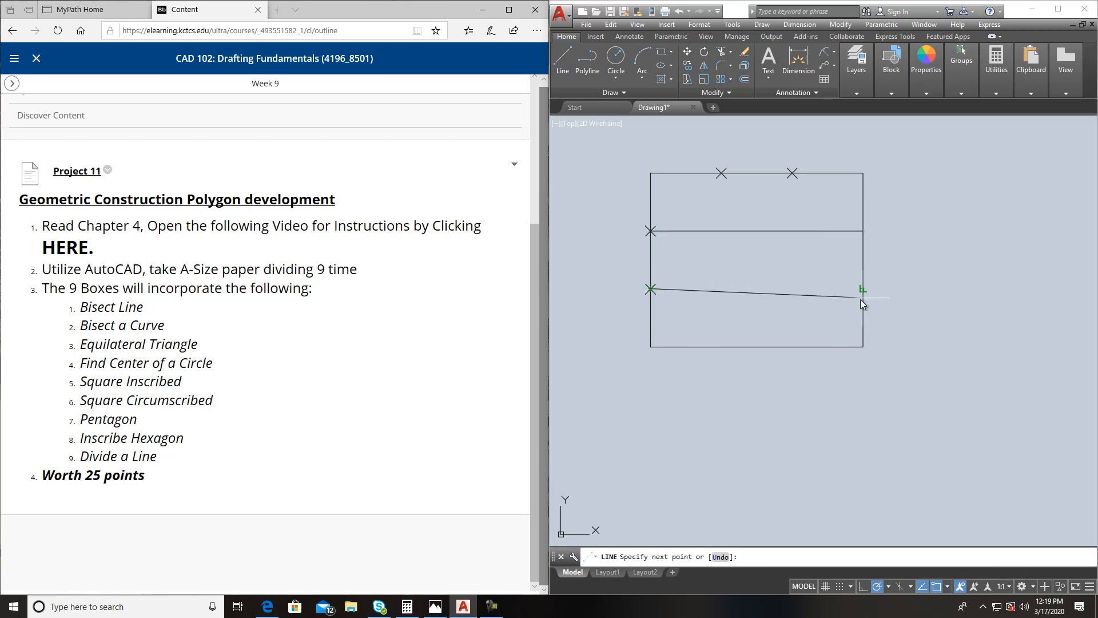
{"action": "left_click", "coordinate": [863, 288]}
{"action": "key", "text": "Return"}
- Draw vertical lines from both top-edge division points perpendicular to the bottom edge, completing the nine-box grid
{"action": "key", "text": "Return"}
{"action": "left_click", "coordinate": [721, 173]}
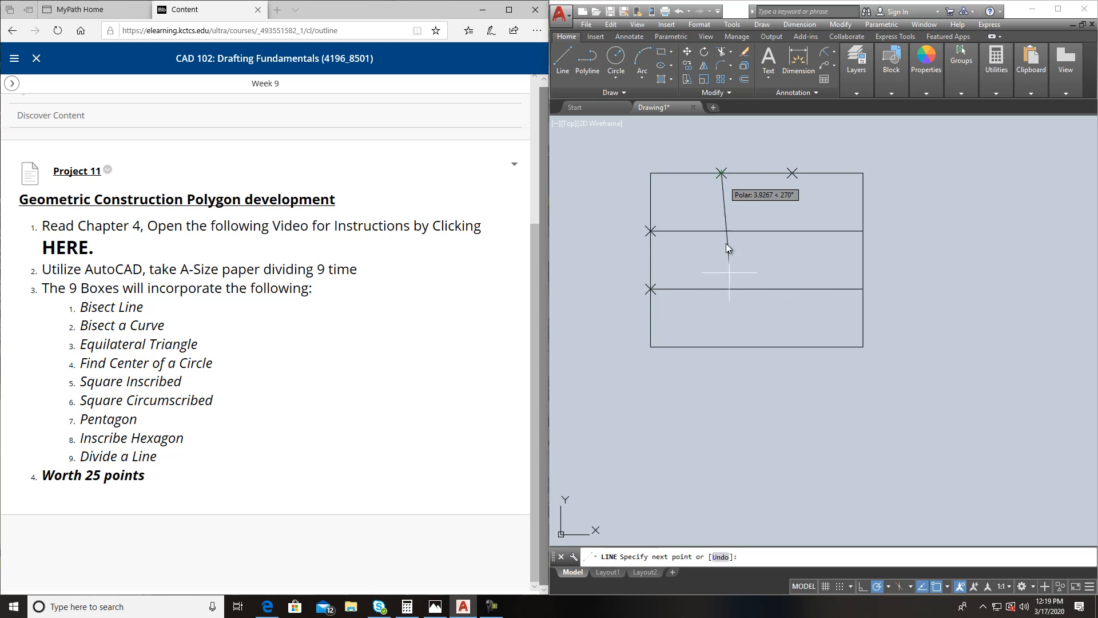
{"action": "left_click", "coordinate": [719, 347]}
{"action": "key", "text": "Return"}
{"action": "key", "text": "Return"}
{"action": "left_click", "coordinate": [792, 173]}
{"action": "left_click", "coordinate": [792, 347]}
{"action": "key", "text": "Return"}
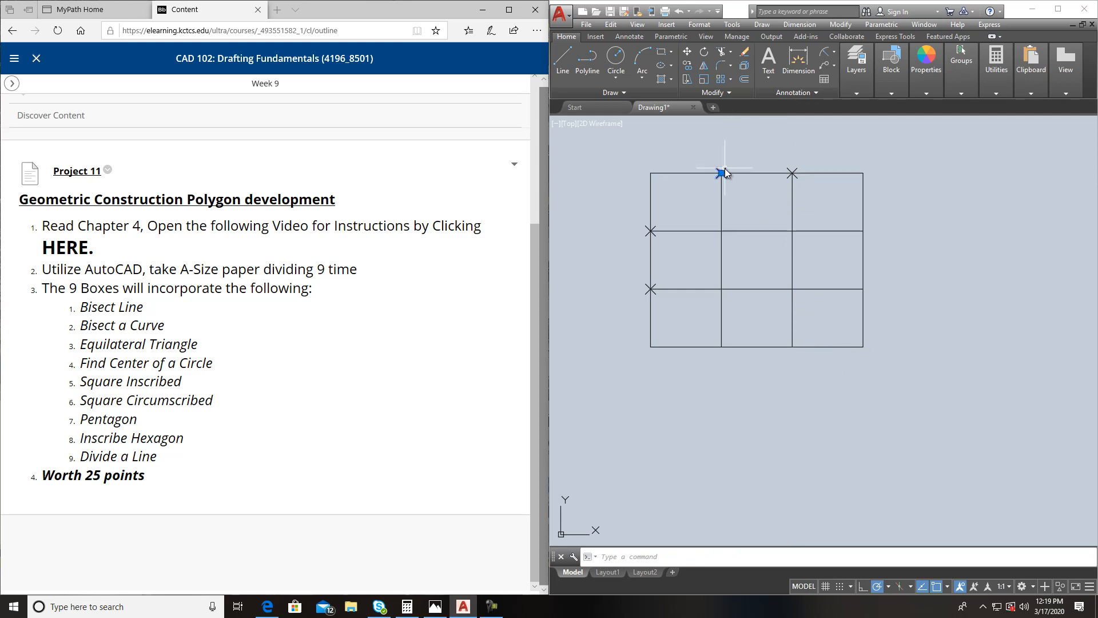
- Delete the X point markers from the top and left edges of the grid
{"action": "left_click", "coordinate": [791, 171]}
{"action": "key", "text": "Delete"}
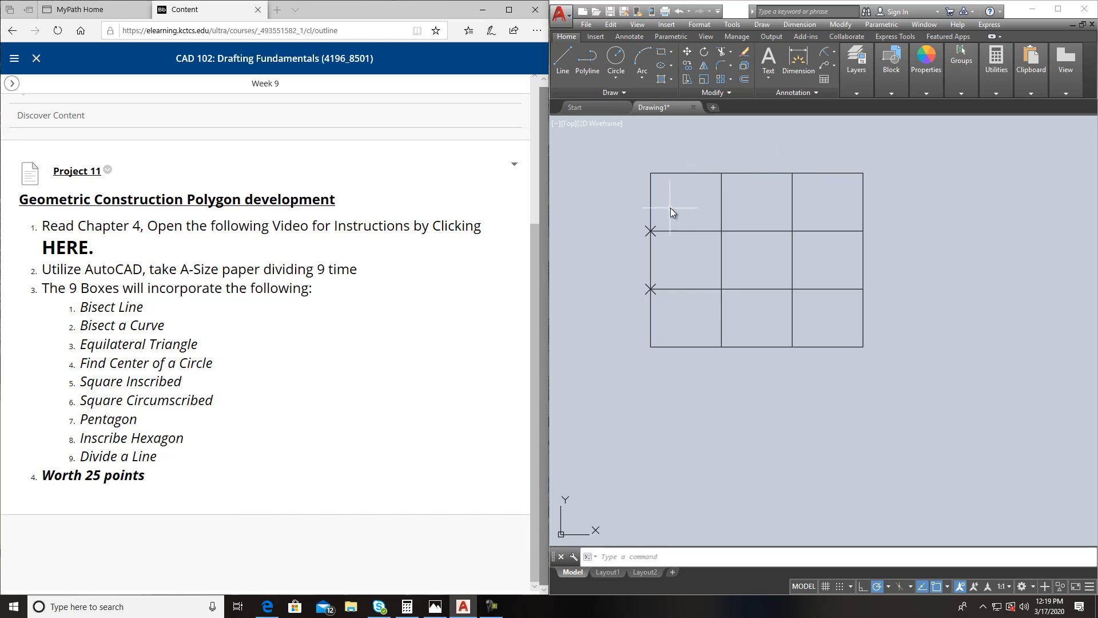
{"action": "left_click", "coordinate": [651, 230]}
{"action": "key", "text": "Delete"}
- Draw a short horizontal line inside the upper-left box of the grid
{"action": "scroll", "coordinate": [722, 298], "scroll_direction": "down", "scroll_amount": 5}
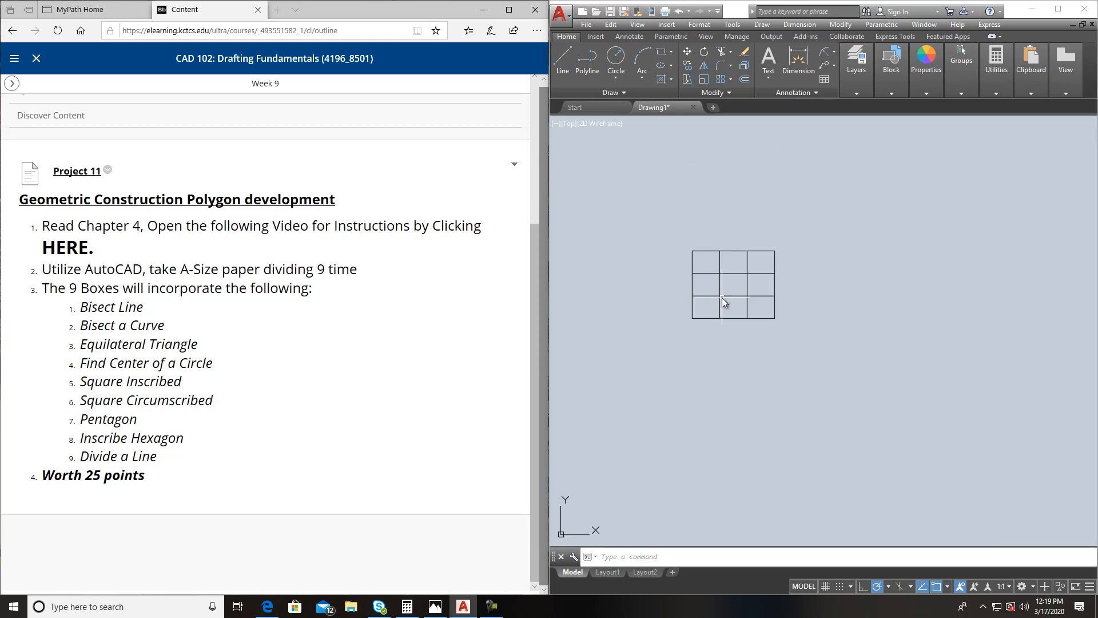
{"action": "scroll", "coordinate": [613, 262], "scroll_direction": "up", "scroll_amount": 2}
{"action": "scroll", "coordinate": [627, 249], "scroll_direction": "down", "scroll_amount": 3}
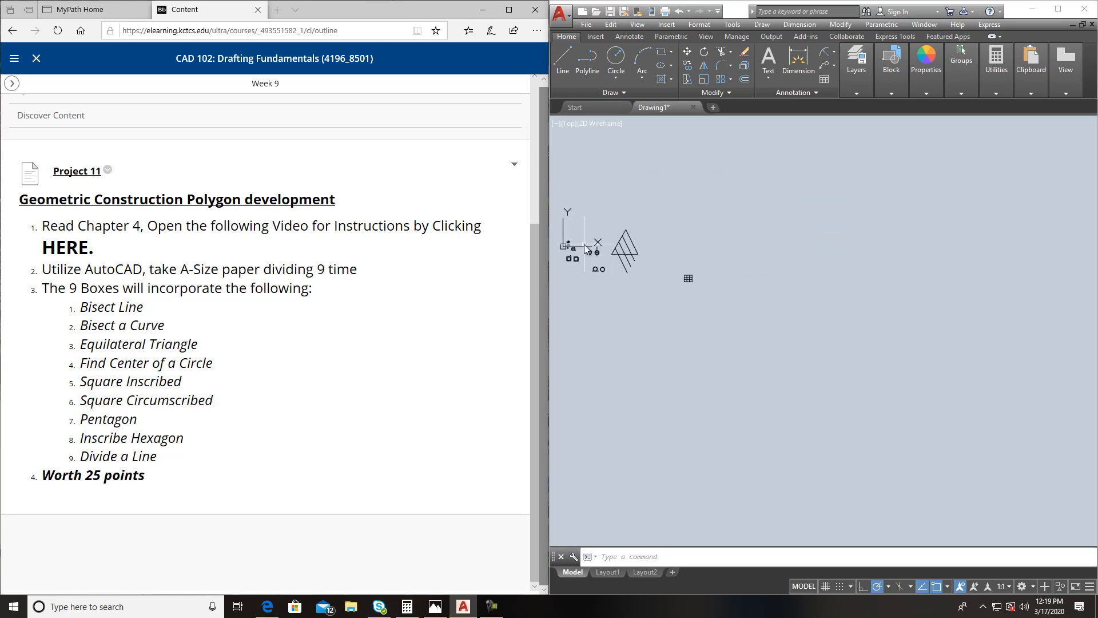
{"action": "scroll", "coordinate": [727, 287], "scroll_direction": "up", "scroll_amount": 10}
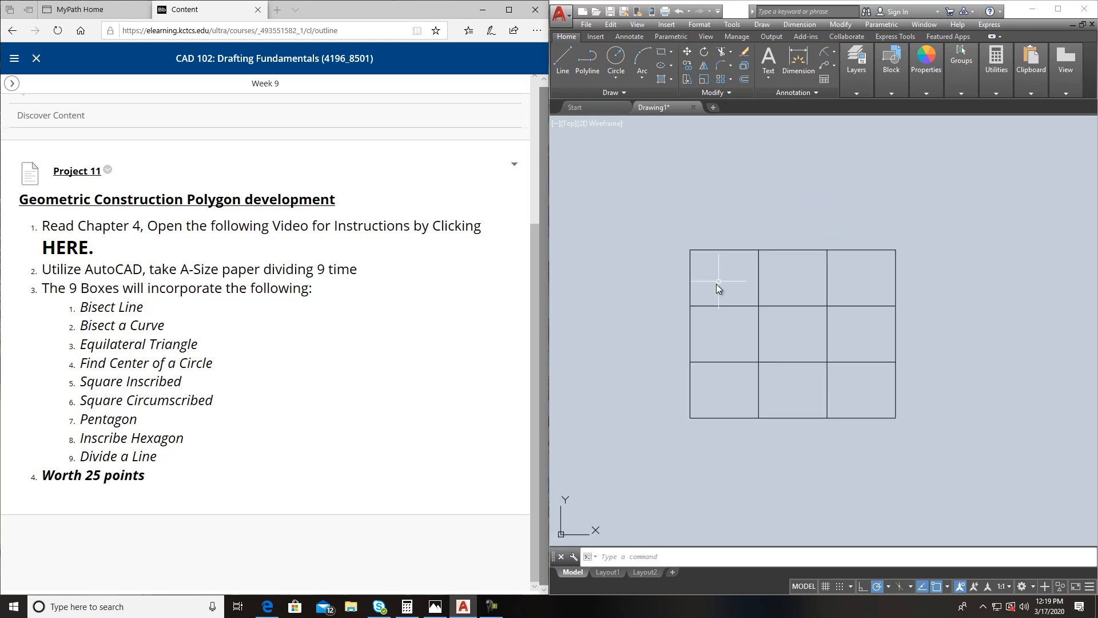
{"action": "left_click", "coordinate": [566, 57]}
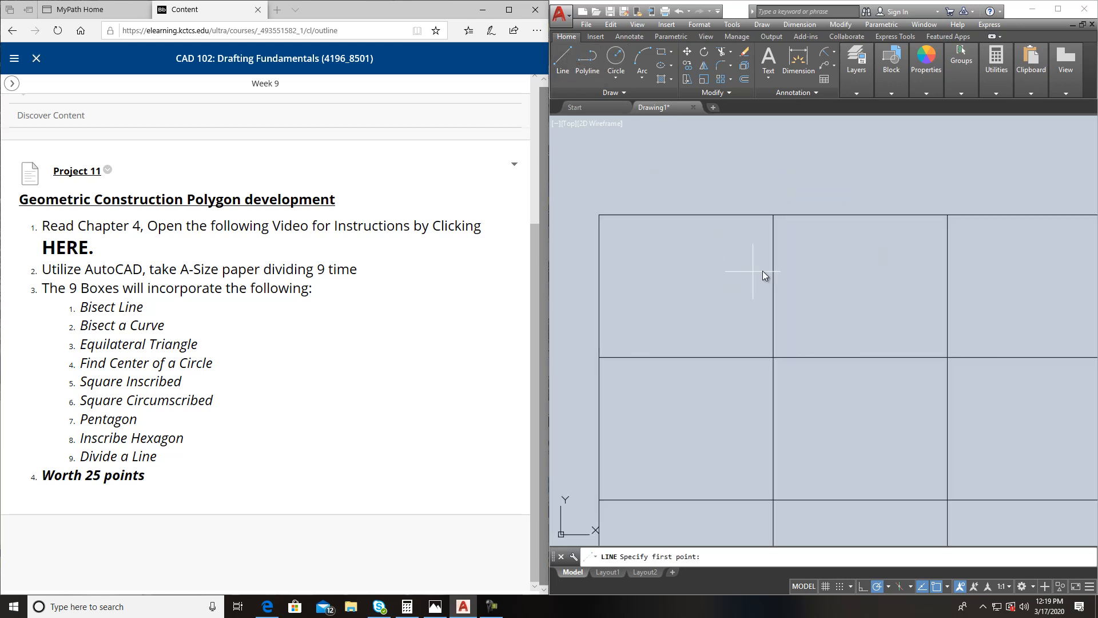
{"action": "left_click", "coordinate": [631, 287]}
{"action": "left_click", "coordinate": [728, 287]}
{"action": "key", "text": "Return"}
- Draw a circle of radius 1.5 centred on each endpoint of the horizontal line
{"action": "left_click", "coordinate": [631, 287]}
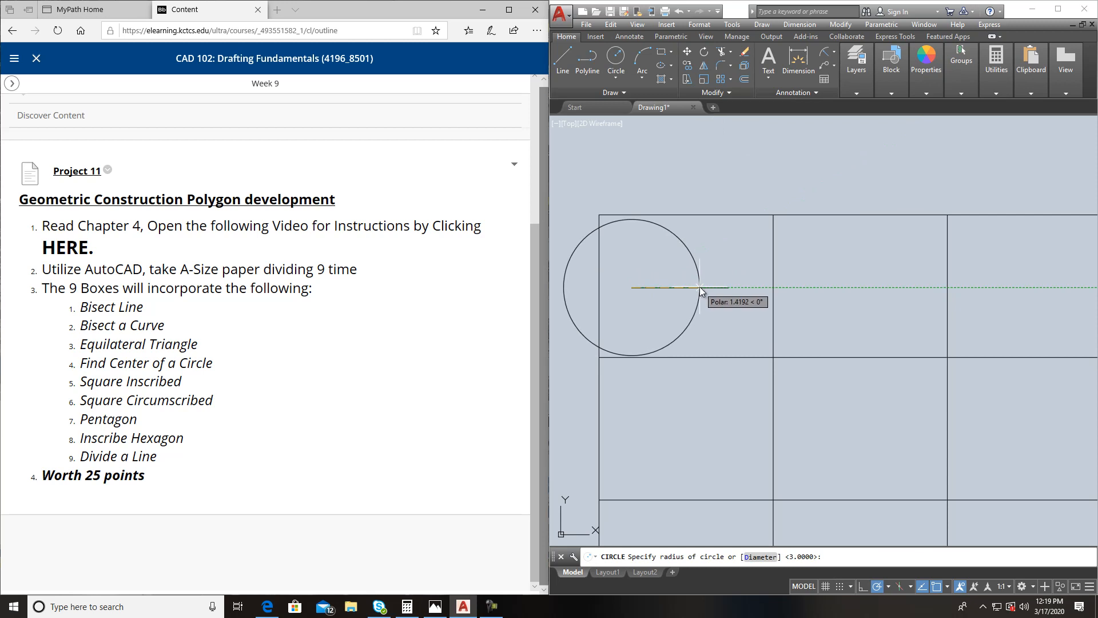
{"action": "type", "text": "1.5"}
{"action": "key", "text": "Return"}
{"action": "key", "text": "Return"}
{"action": "left_click", "coordinate": [728, 287]}
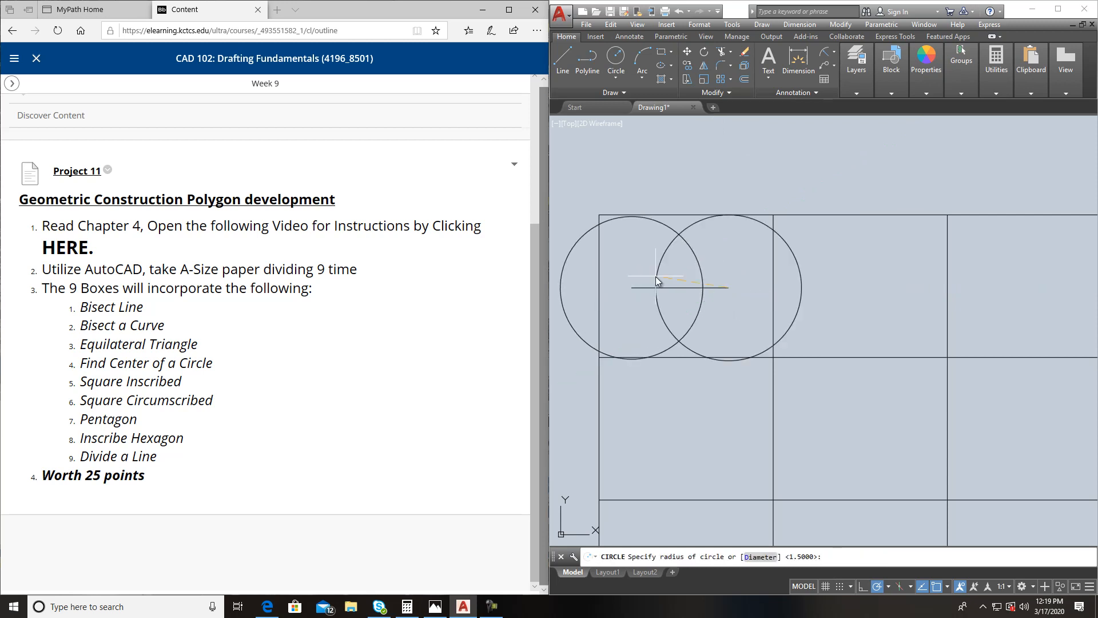
{"action": "type", "text": "1.5"}
{"action": "key", "text": "Return"}
- Draw a vertical bisecting line between the upper and lower intersections of the two circles
{"action": "left_click", "coordinate": [562, 55]}
{"action": "left_click", "coordinate": [680, 242]}
{"action": "left_click", "coordinate": [680, 340]}
{"action": "key", "text": "Return"}
- Trim away the parts of both circles that extend outside the upper-left box
{"action": "left_click", "coordinate": [725, 53]}
{"action": "key", "text": "Return"}
{"action": "left_click", "coordinate": [781, 241]}
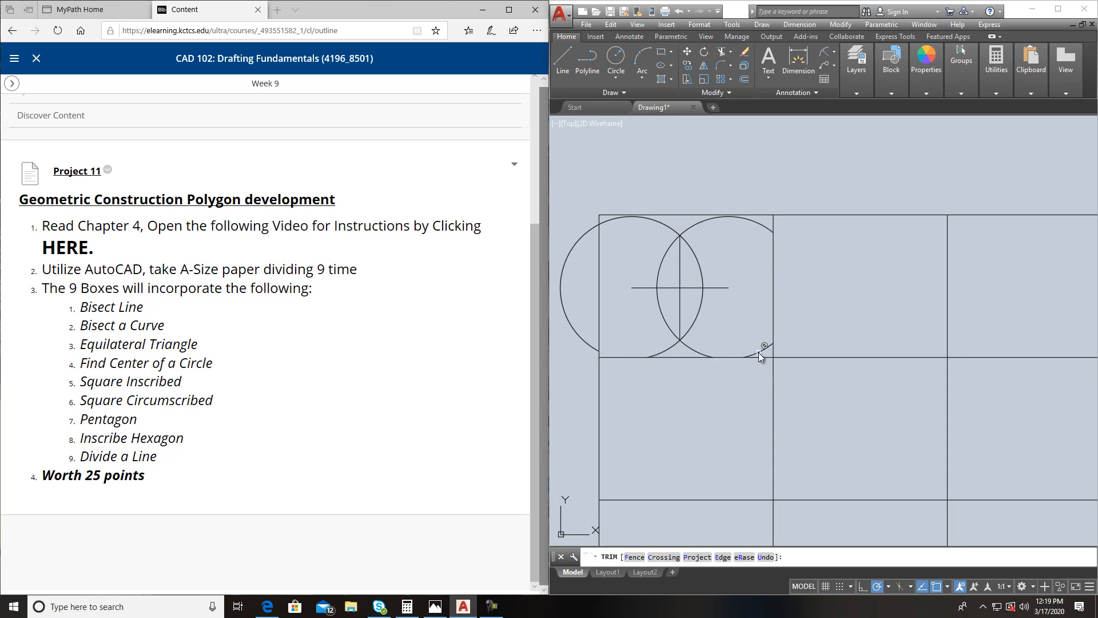
{"action": "left_click", "coordinate": [583, 232]}
{"action": "scroll", "coordinate": [726, 323], "scroll_direction": "down", "scroll_amount": 2}
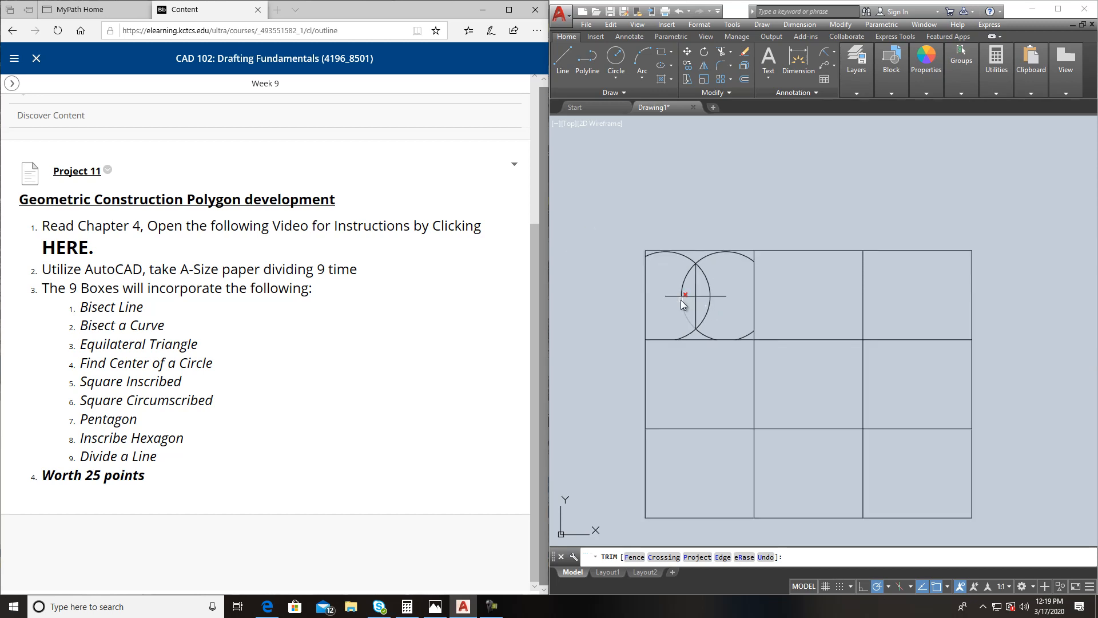
{"action": "scroll", "coordinate": [717, 292], "scroll_direction": "up", "scroll_amount": 2}
{"action": "scroll", "coordinate": [715, 269], "scroll_direction": "down", "scroll_amount": 5}
{"action": "scroll", "coordinate": [743, 279], "scroll_direction": "down", "scroll_amount": 3}
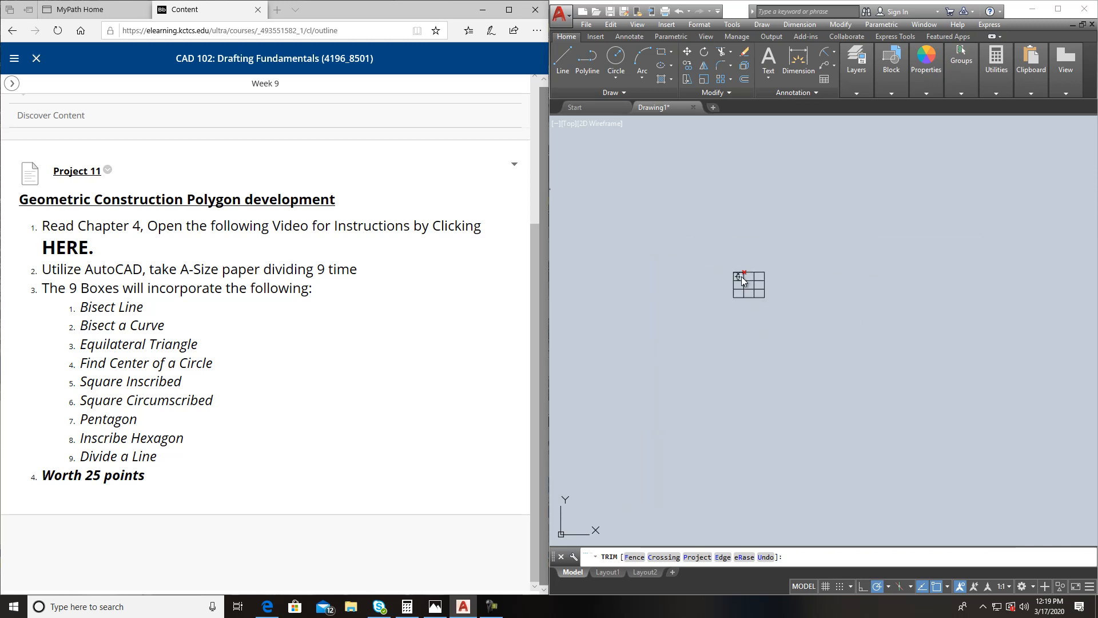
{"action": "scroll", "coordinate": [743, 286], "scroll_direction": "up", "scroll_amount": 4}
{"action": "scroll", "coordinate": [726, 272], "scroll_direction": "up", "scroll_amount": 4}
{"action": "middle_click_drag", "start_coordinate": [698, 276], "coordinate": [780, 264]}
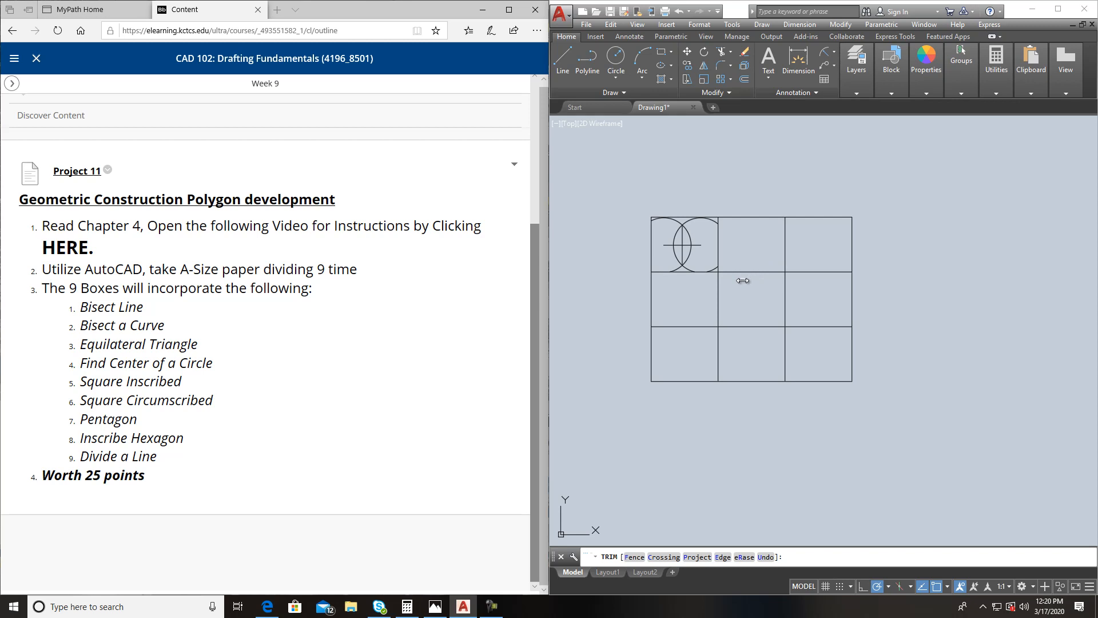
{"action": "key", "text": "Escape"}
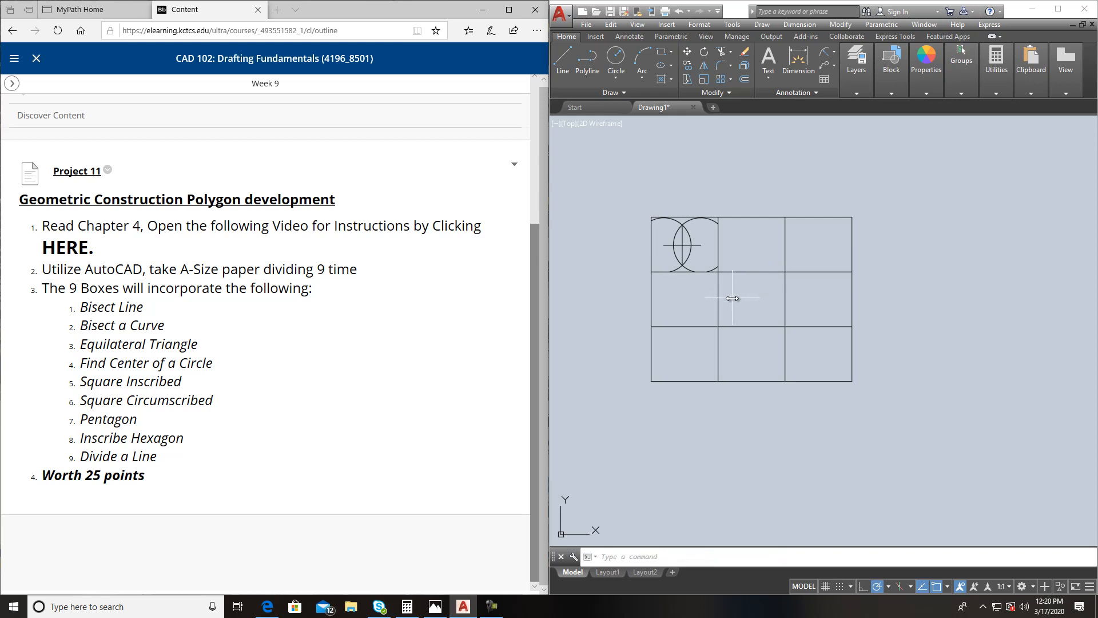